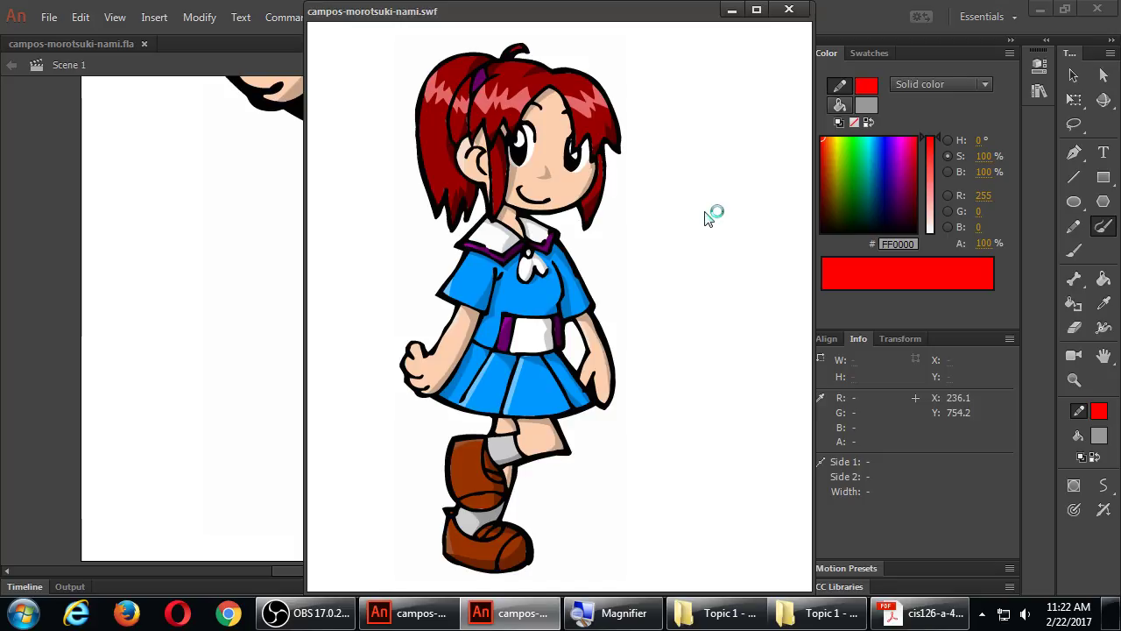
Close the SWF preview and open the cis126-a-1 manga_adjustlines handout from the Topic 1 Handouts folder, declining text recognition.
click(790, 10)
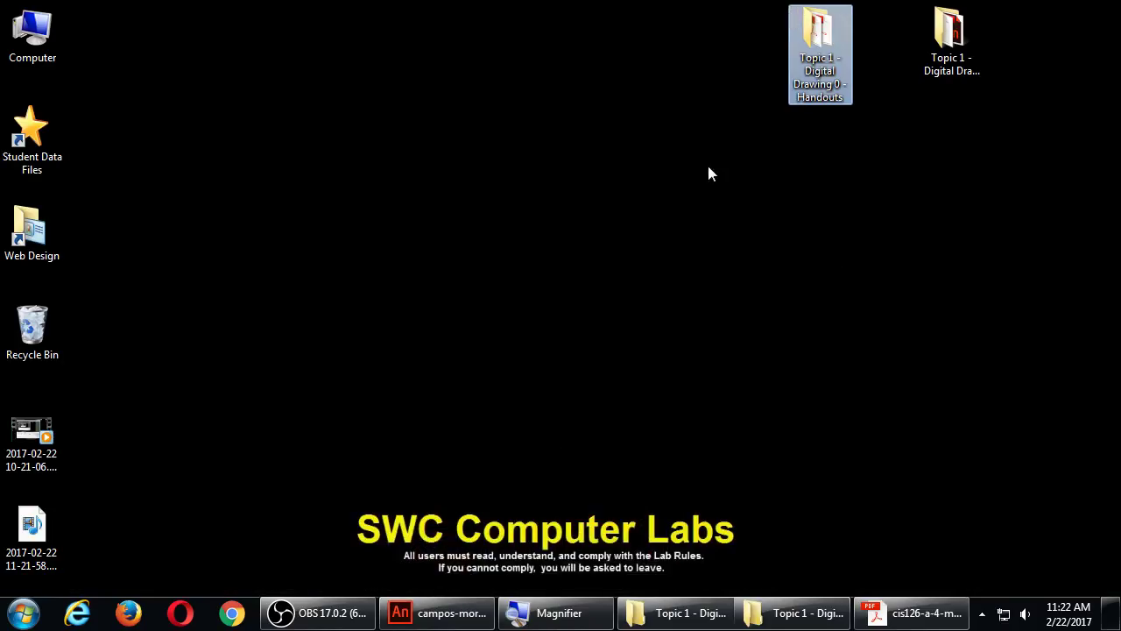
double_click(947, 40)
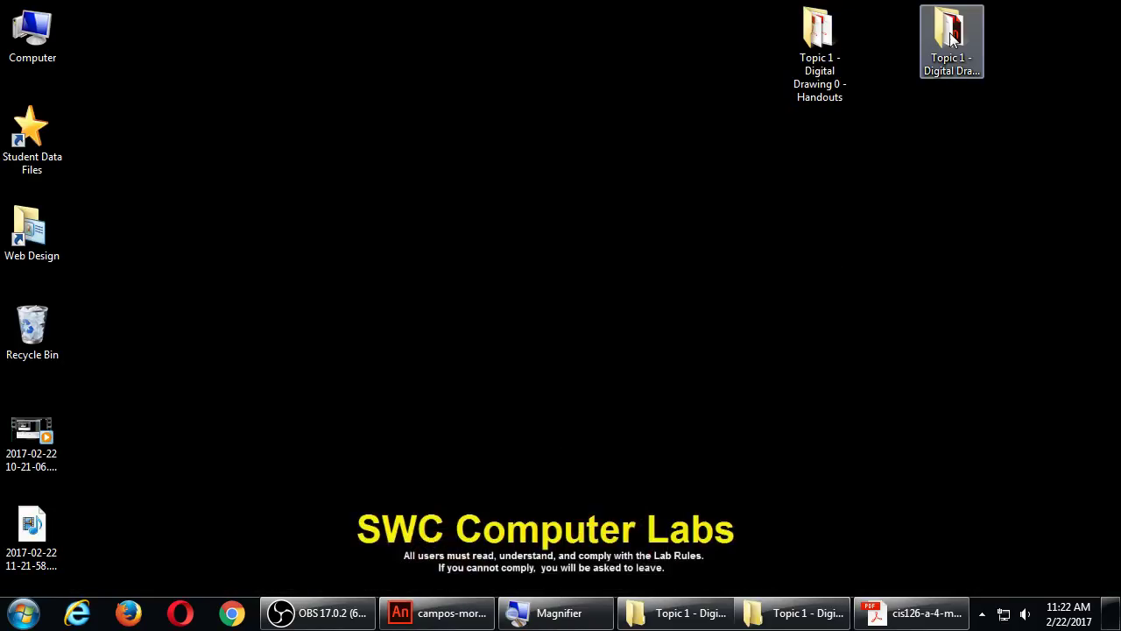
double_click(817, 35)
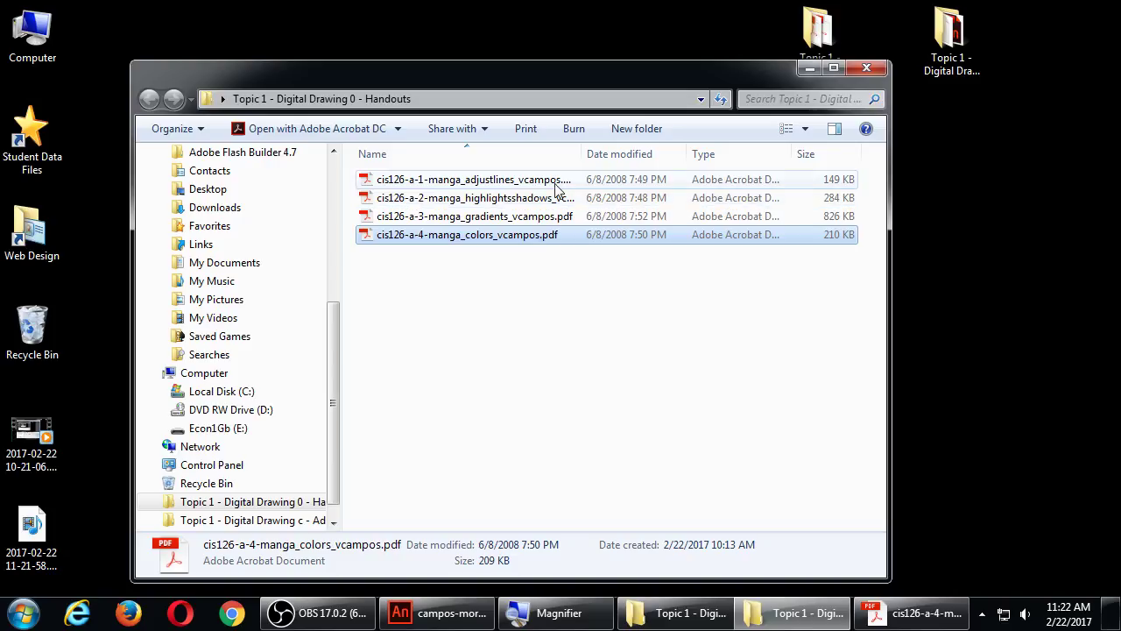
click(529, 184)
double_click(529, 184)
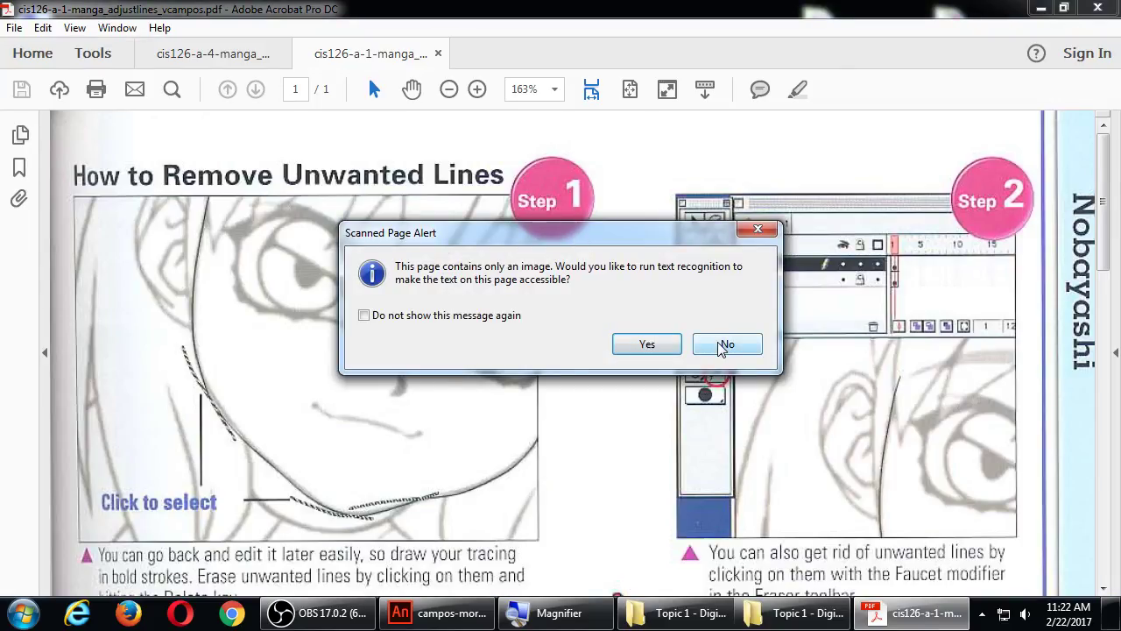
click(725, 345)
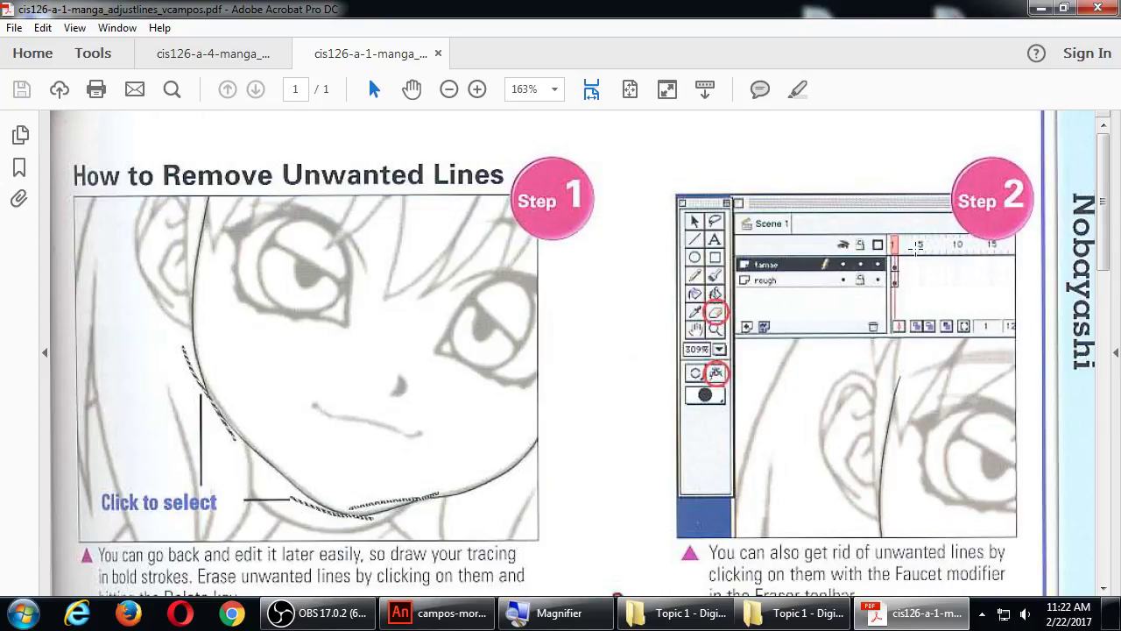
Examine the handout's instructions on removing, smoothing and adjusting lines, and close all open PDF tabs.
scroll(1106, 232, down, 1)
drag(1105, 232, 1101, 272)
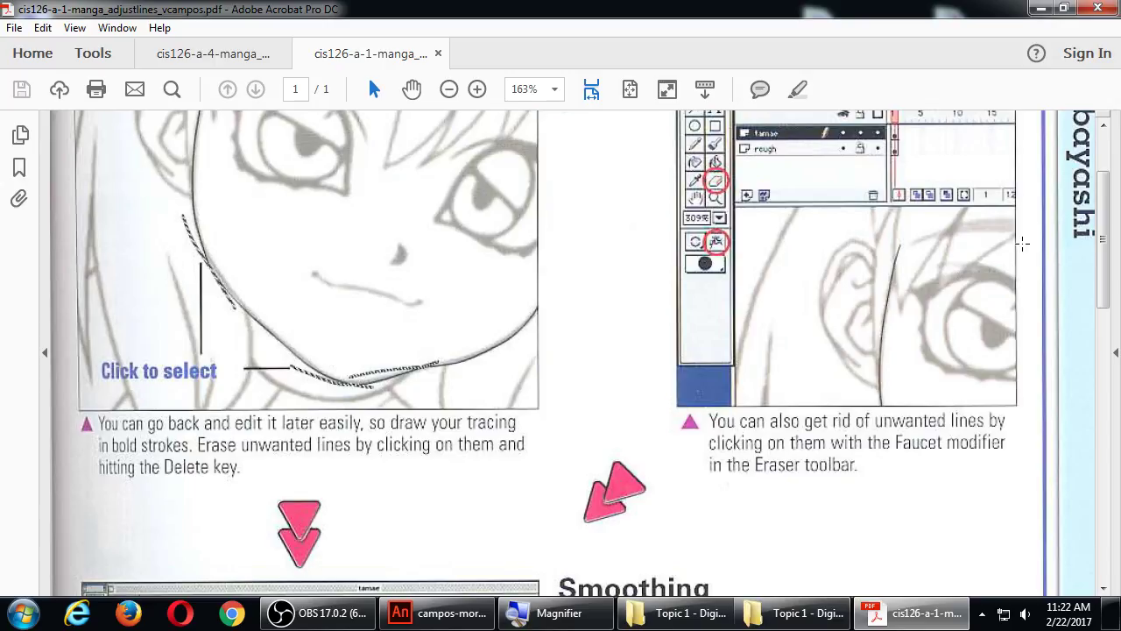
drag(1104, 238, 1104, 366)
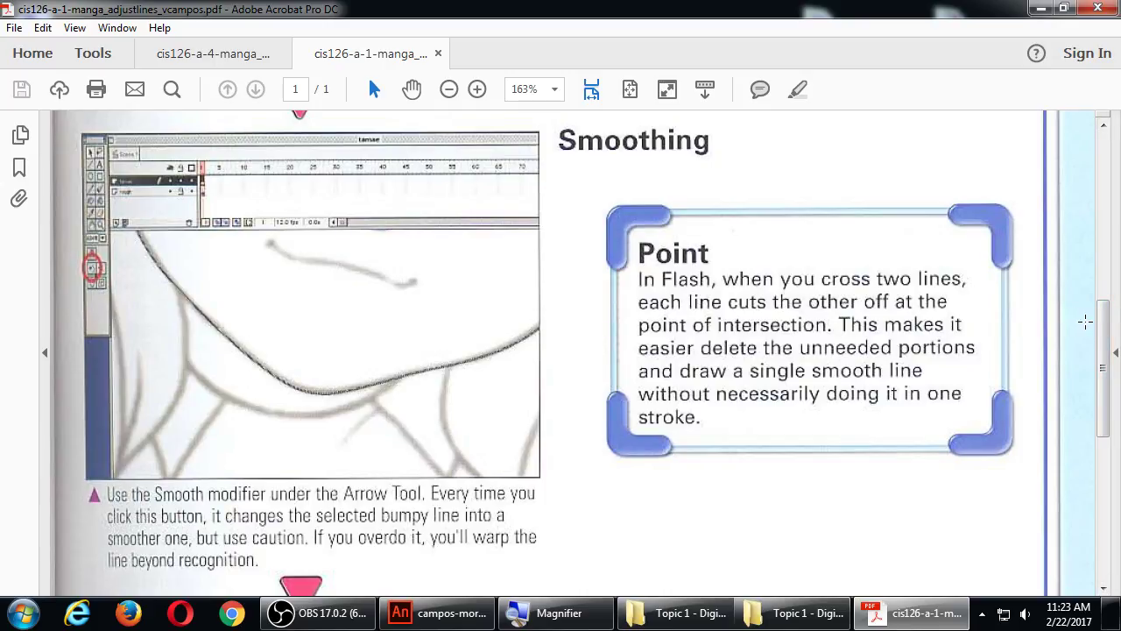
drag(1106, 327, 1102, 368)
scroll(349, 468, down, 6)
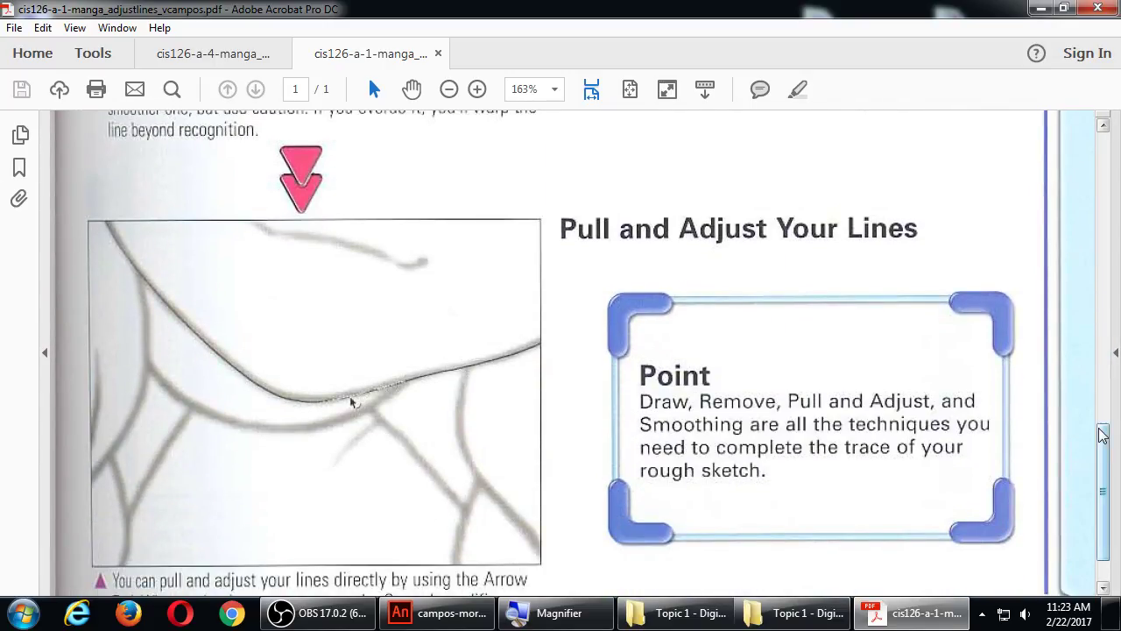
scroll(1104, 455, down, 1)
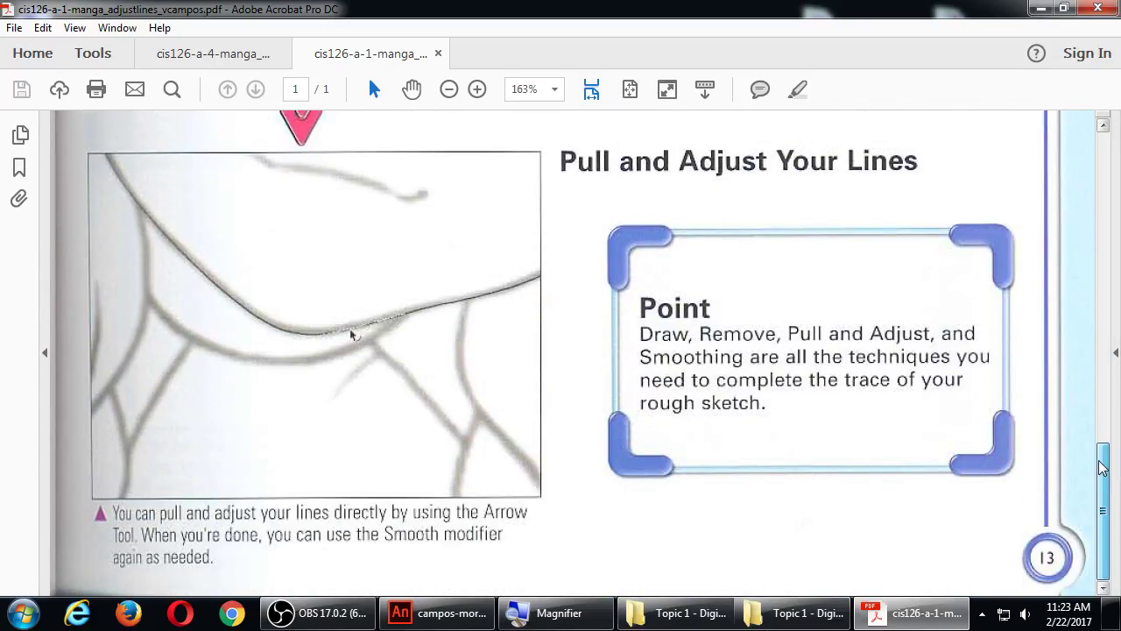
click(1098, 7)
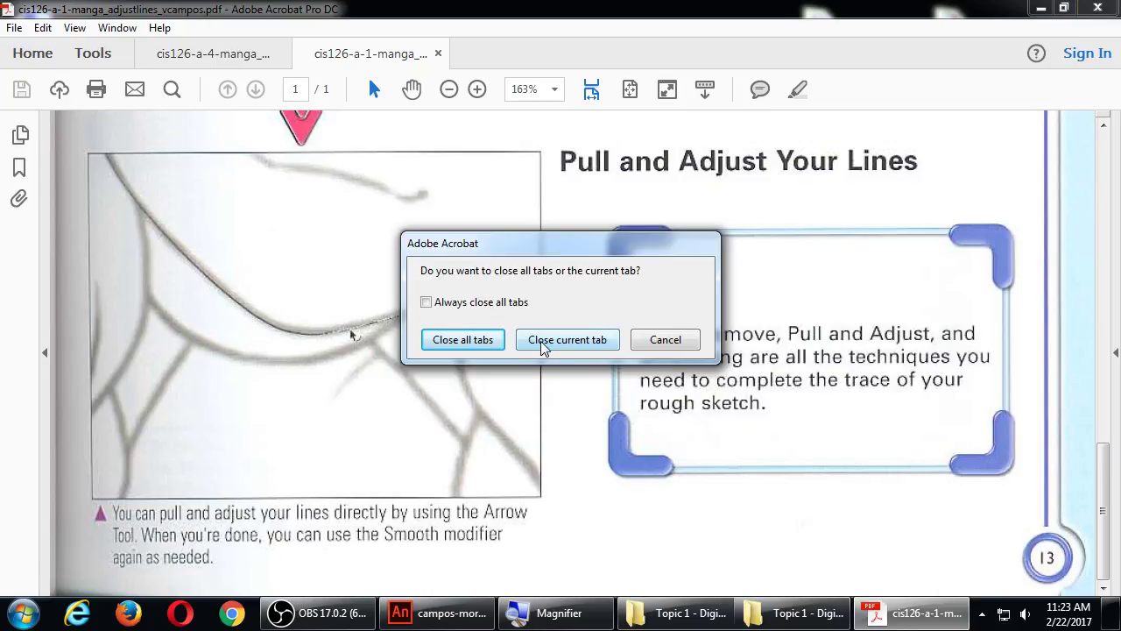
click(488, 343)
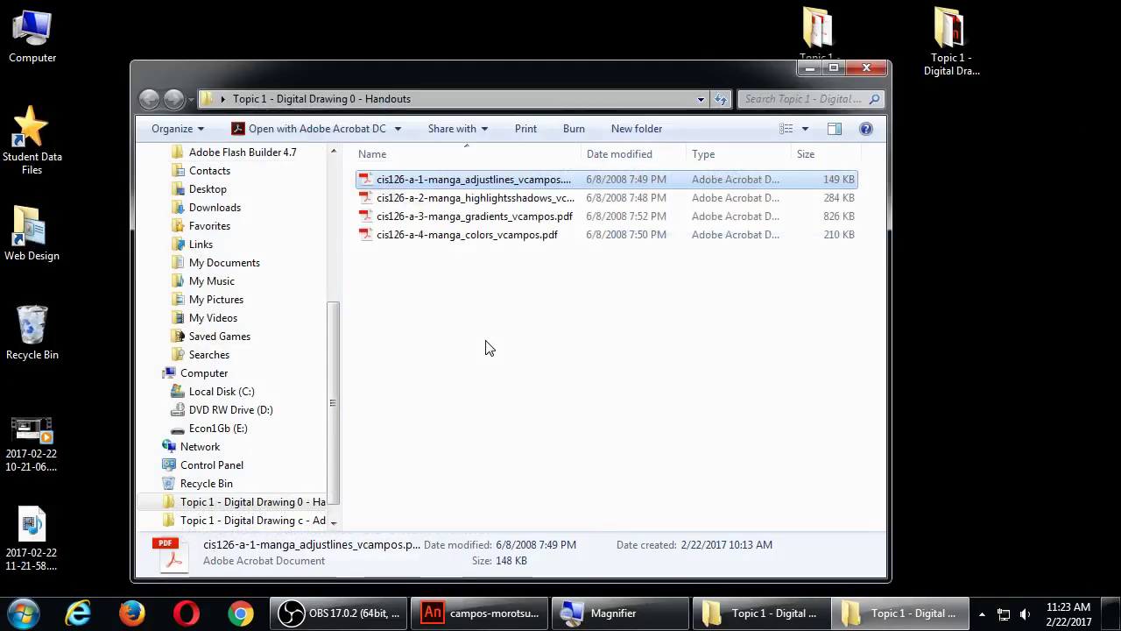
Open the cis126-a-2 manga_highlightsshadows handout without text recognition and examine the hair shading example on its first page.
double_click(509, 200)
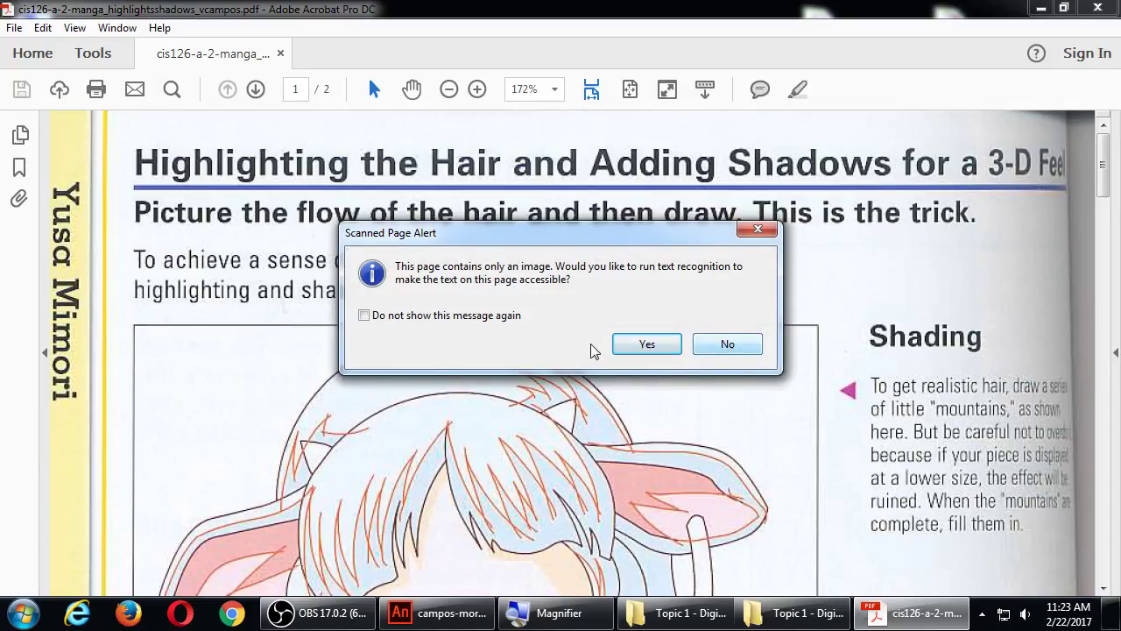
click(485, 318)
click(725, 344)
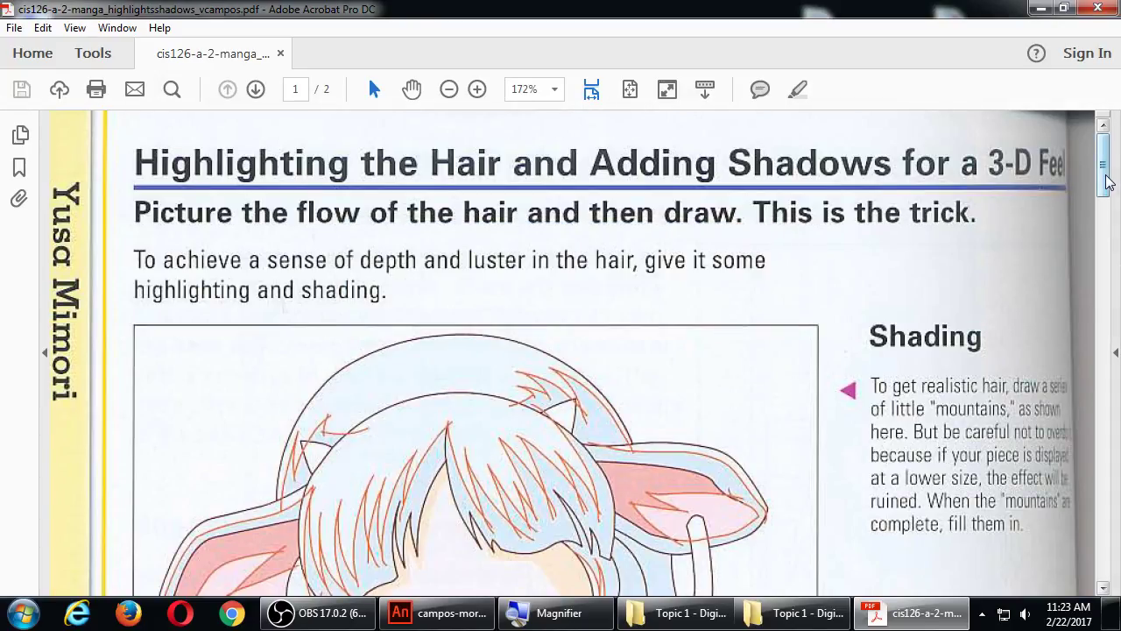
drag(1106, 178, 1107, 213)
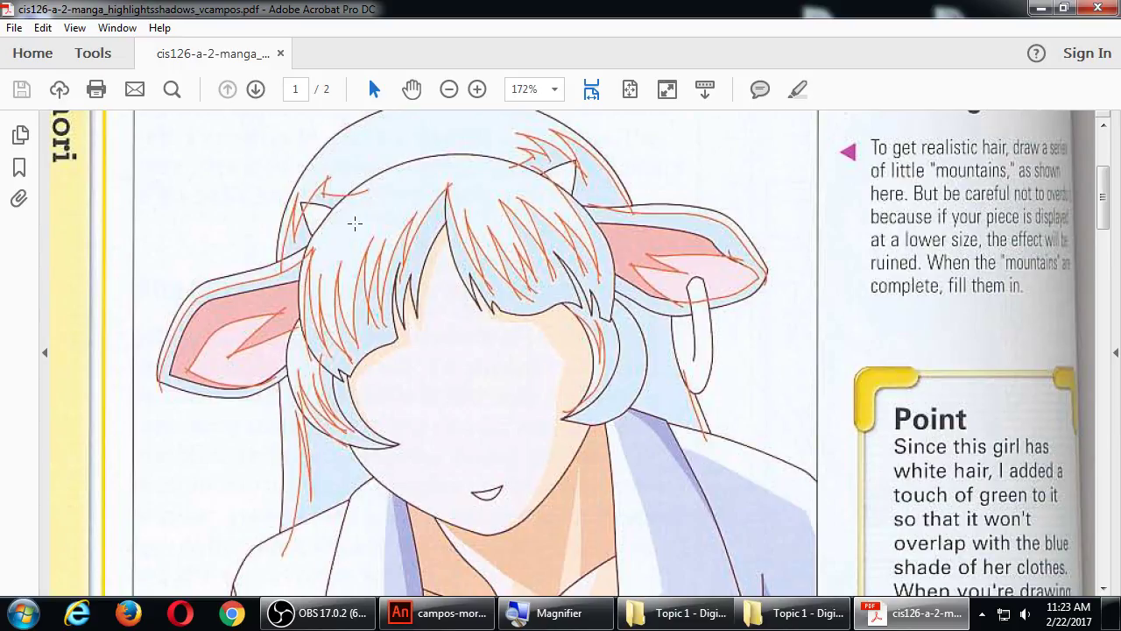
scroll(554, 258, down, 10)
scroll(554, 257, down, 4)
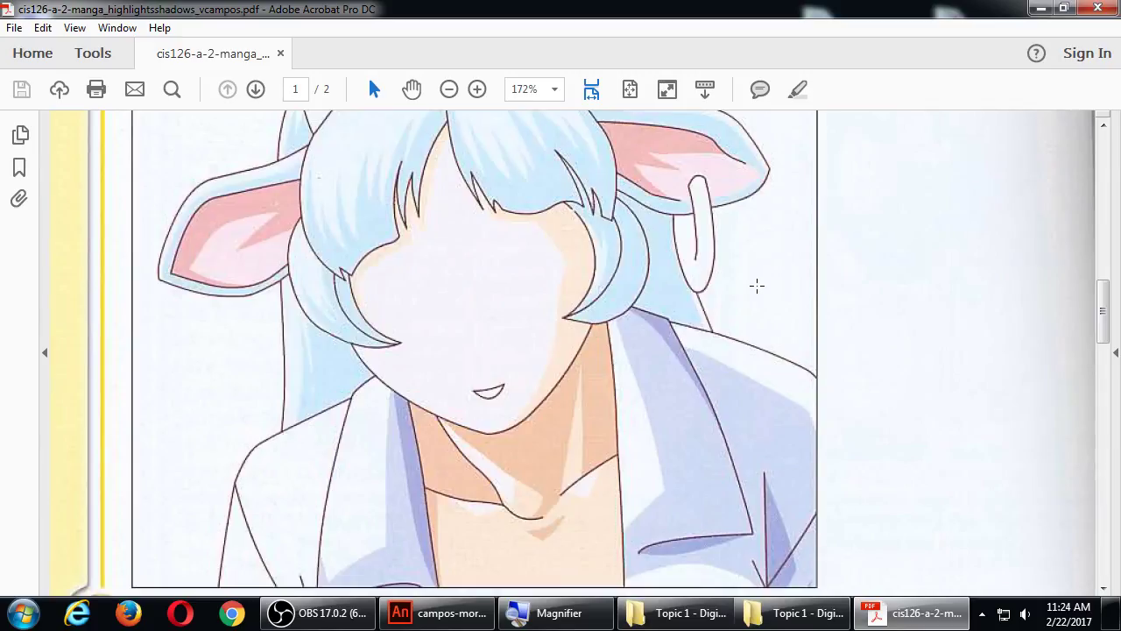
scroll(757, 285, down, 6)
scroll(738, 295, up, 2)
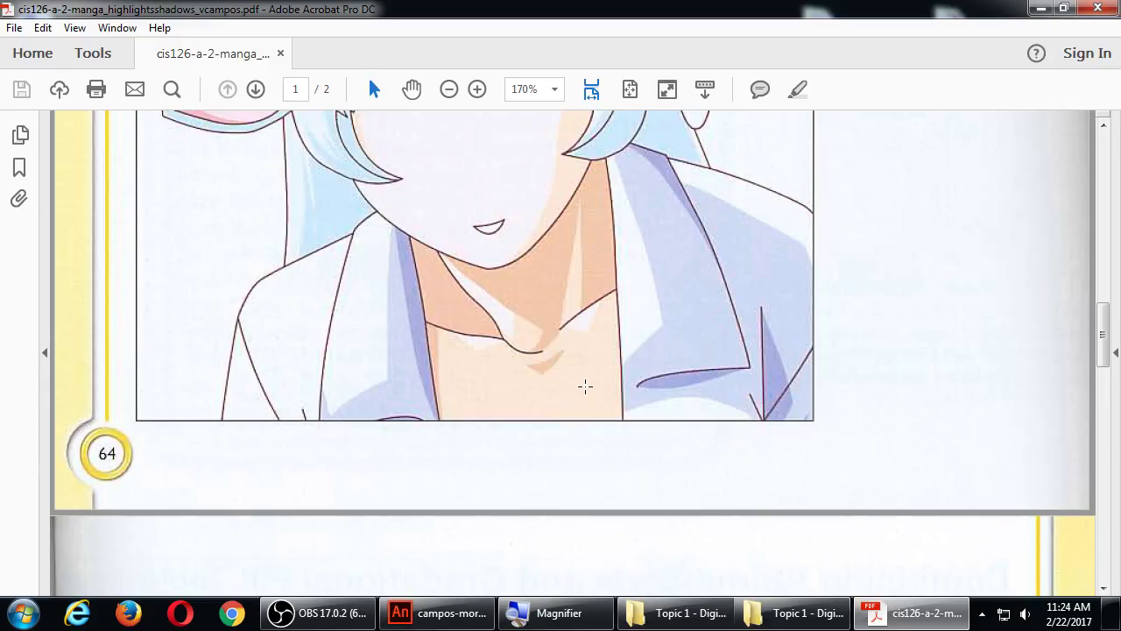
Examine the hair highlighting instructions on the handout's second page and close the PDF.
scroll(585, 385, down, 10)
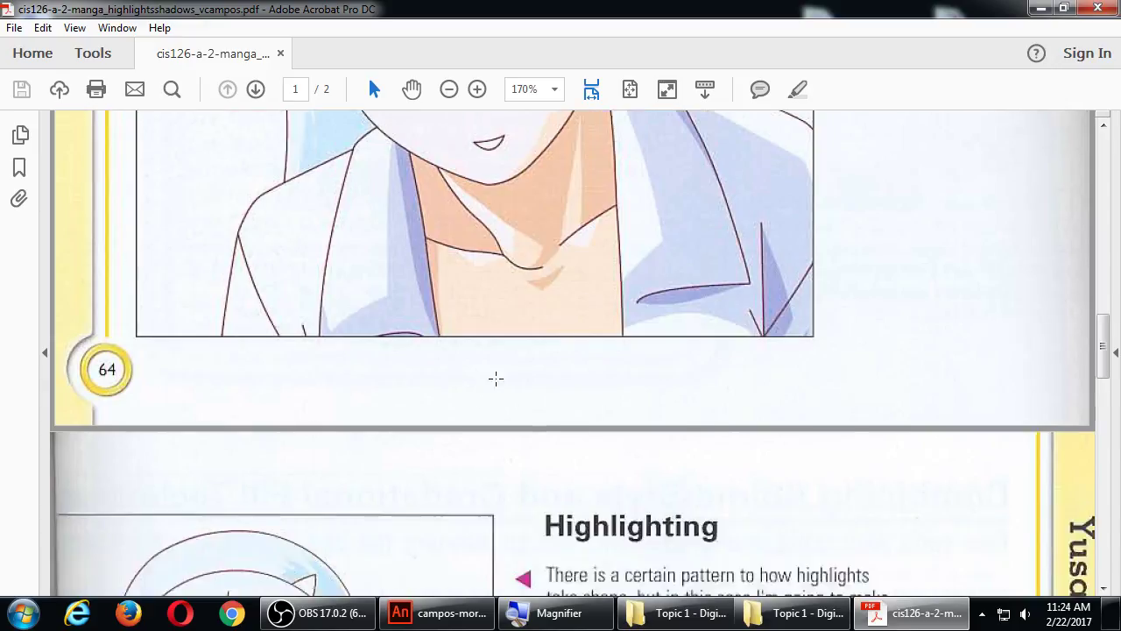
scroll(455, 346, down, 5)
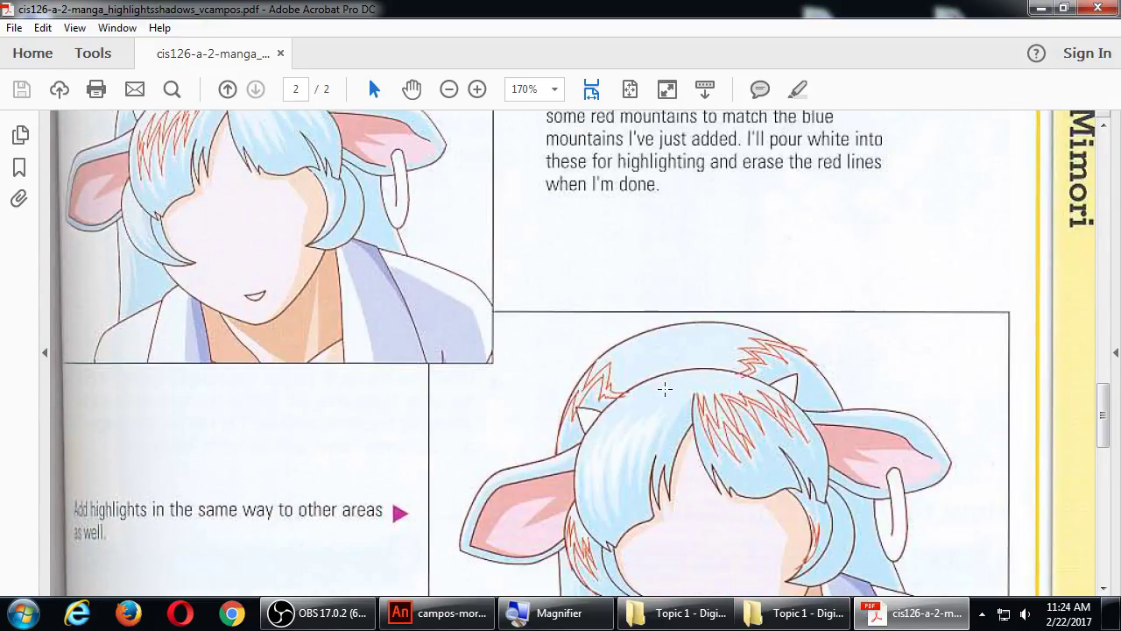
scroll(641, 430, down, 9)
scroll(641, 429, down, 6)
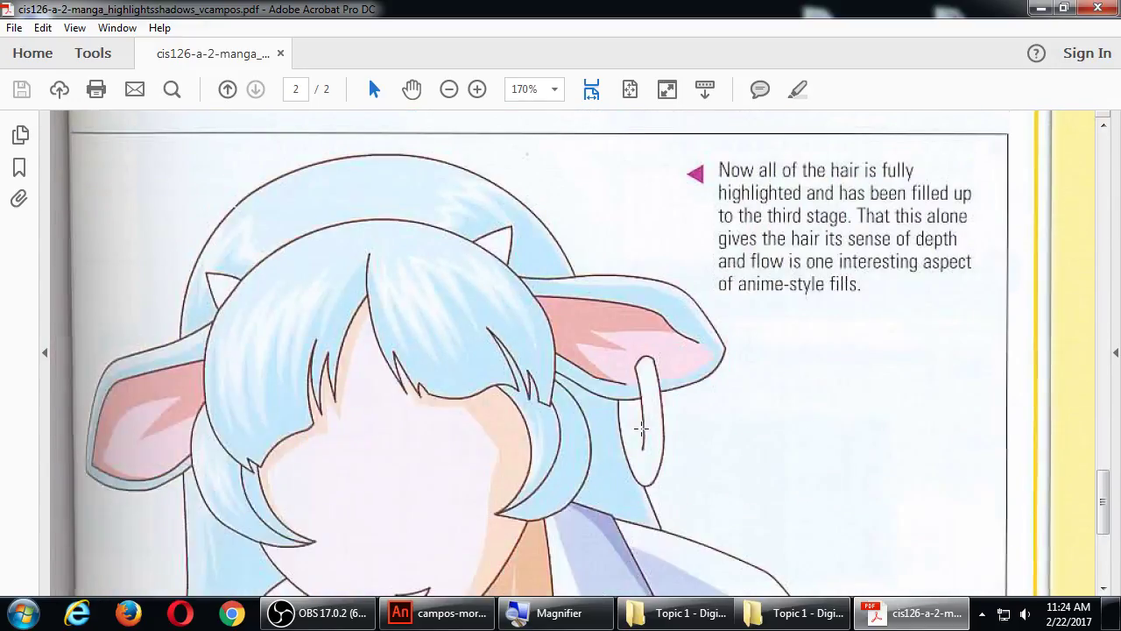
scroll(452, 376, down, 3)
scroll(453, 377, up, 1)
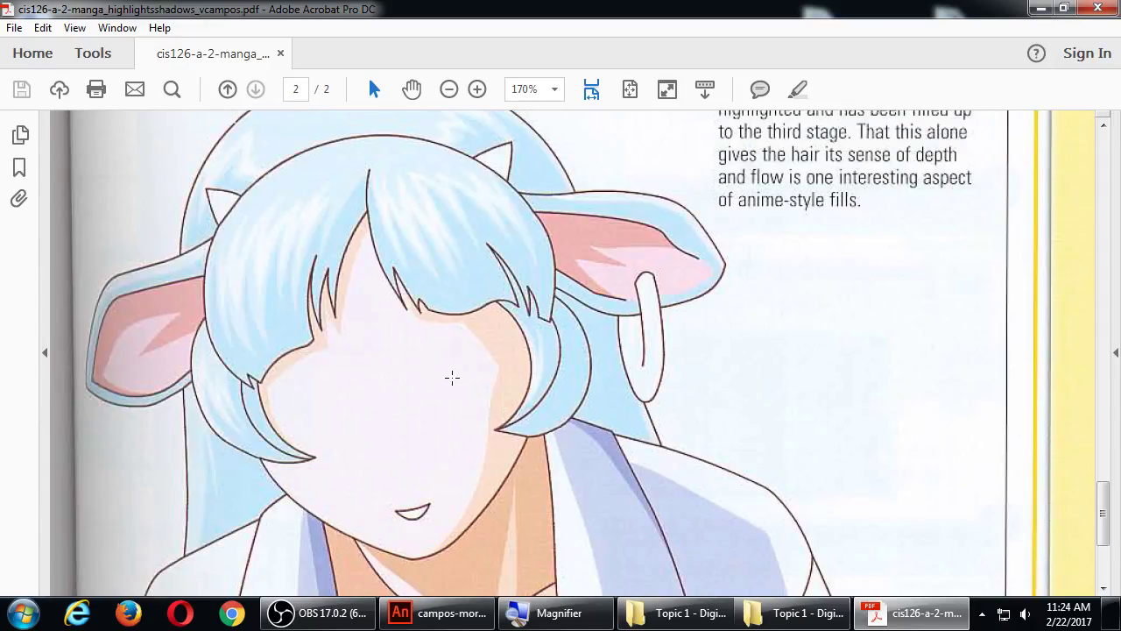
click(1106, 8)
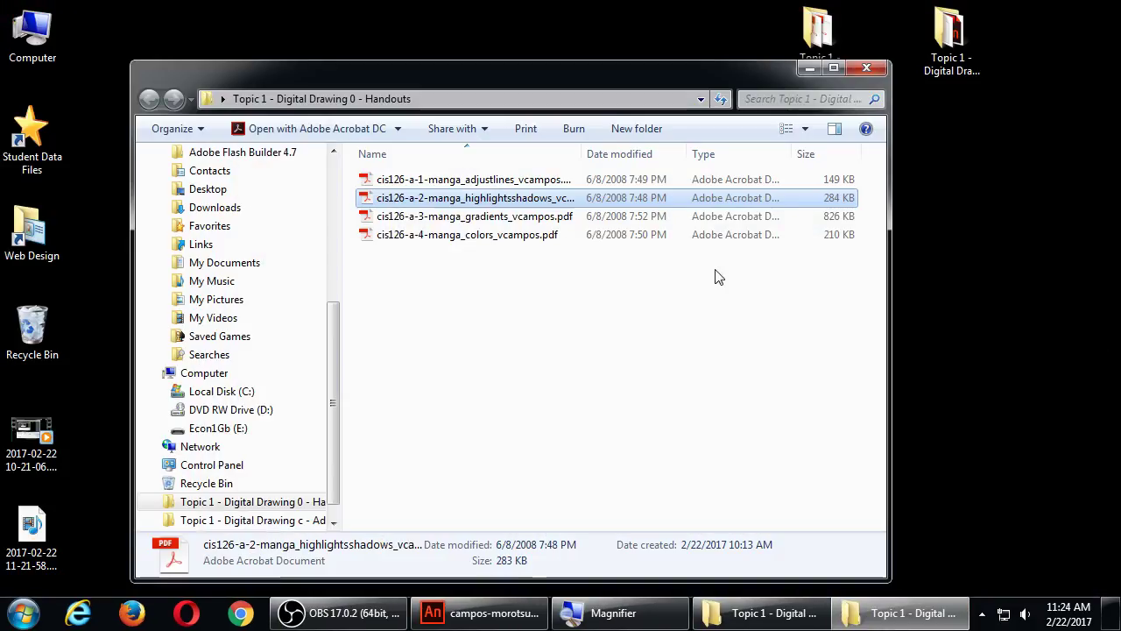
Open the cis126-a-3 manga_gradients handout and examine the gradient eye fill instructions on its first page.
double_click(531, 218)
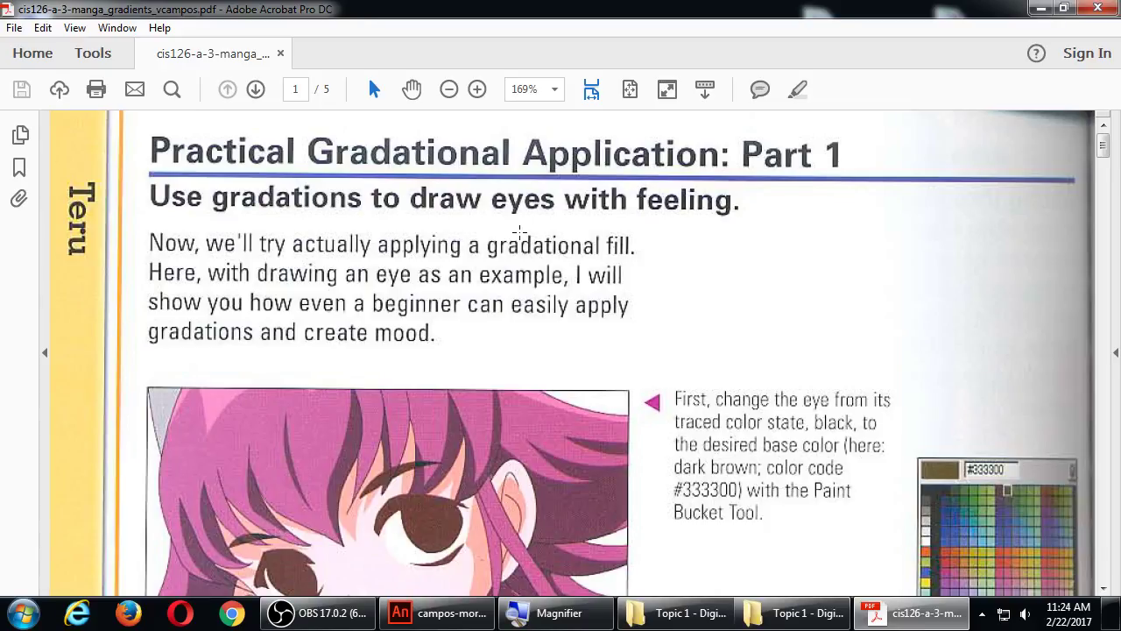
scroll(519, 231, down, 1)
scroll(536, 459, down, 5)
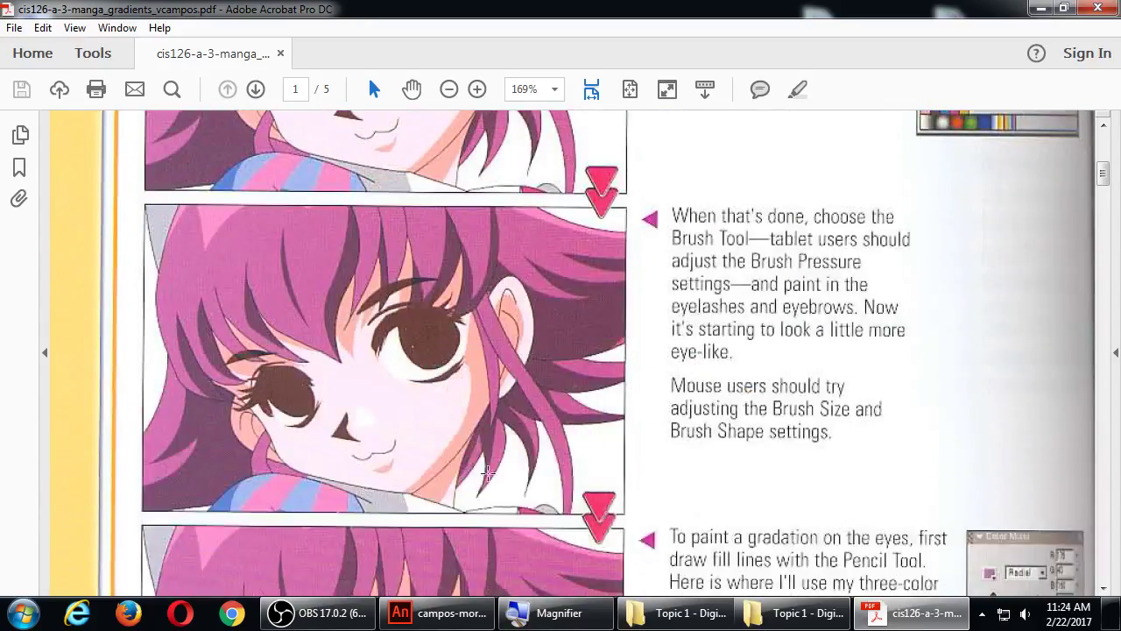
scroll(482, 430, down, 4)
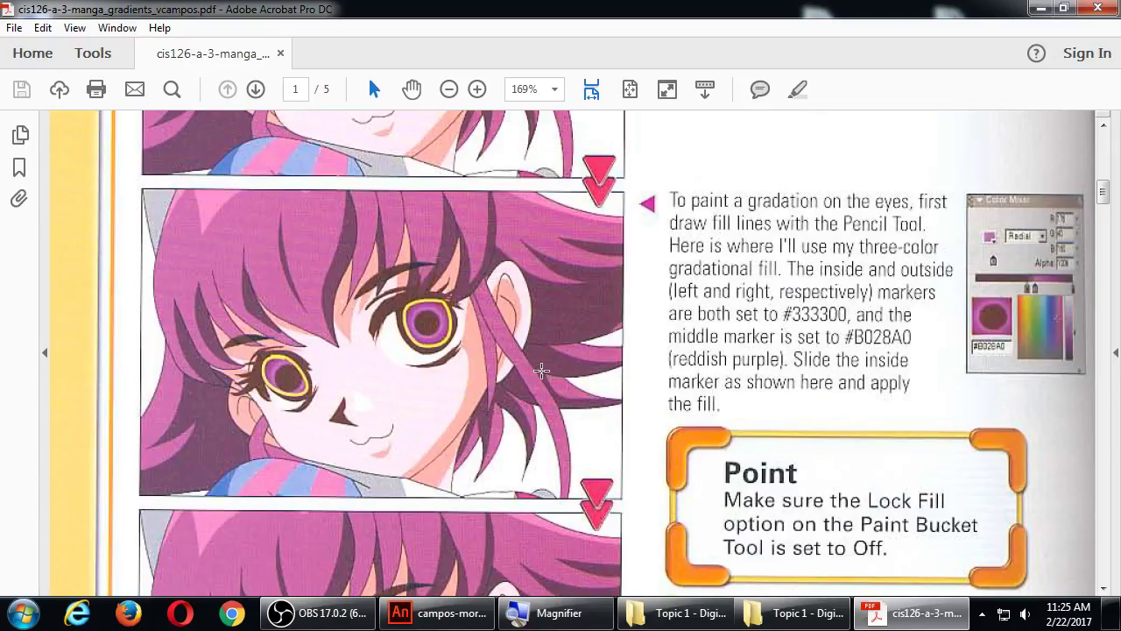
scroll(541, 371, down, 5)
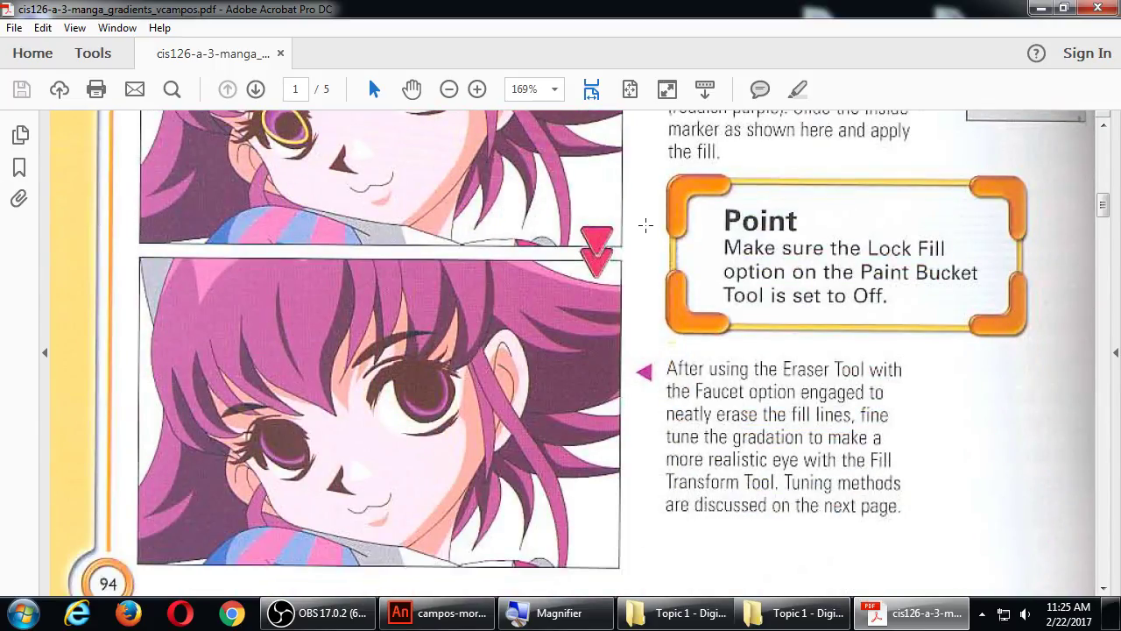
Examine the handout's second page on drawing eye highlights with transparent gradients in a separate layer.
scroll(613, 215, down, 10)
scroll(594, 206, down, 3)
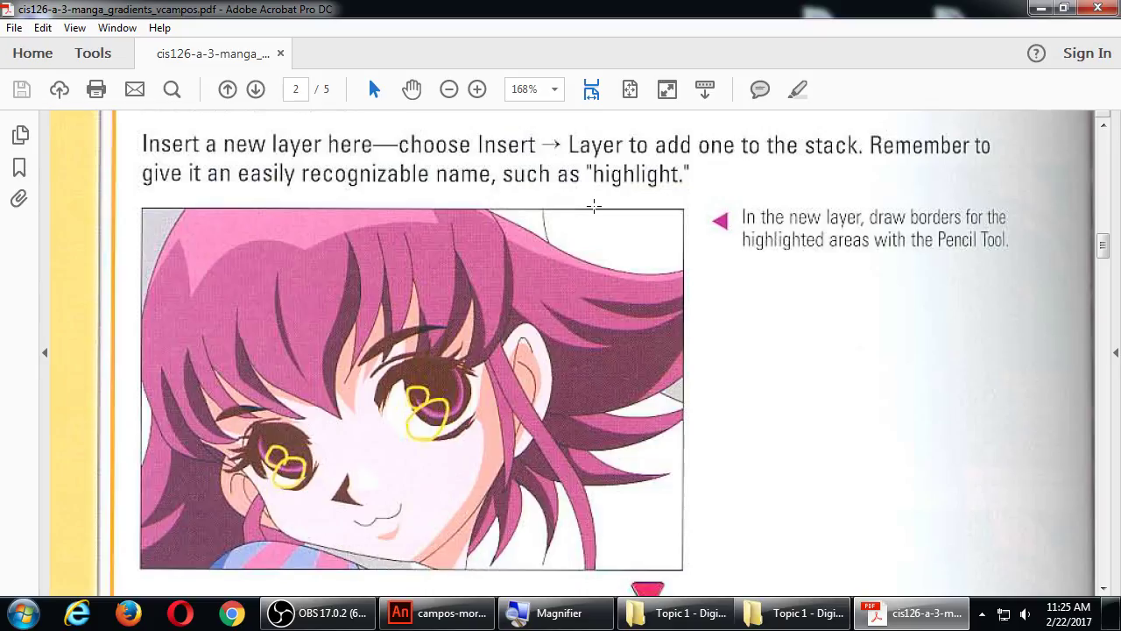
scroll(526, 307, down, 10)
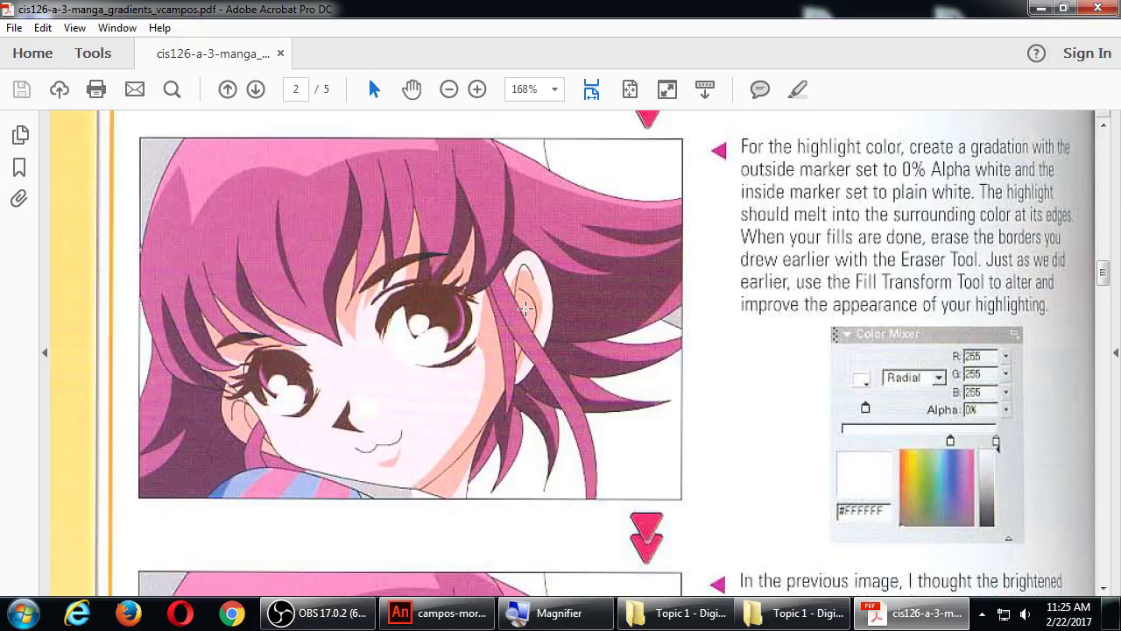
scroll(692, 308, down, 10)
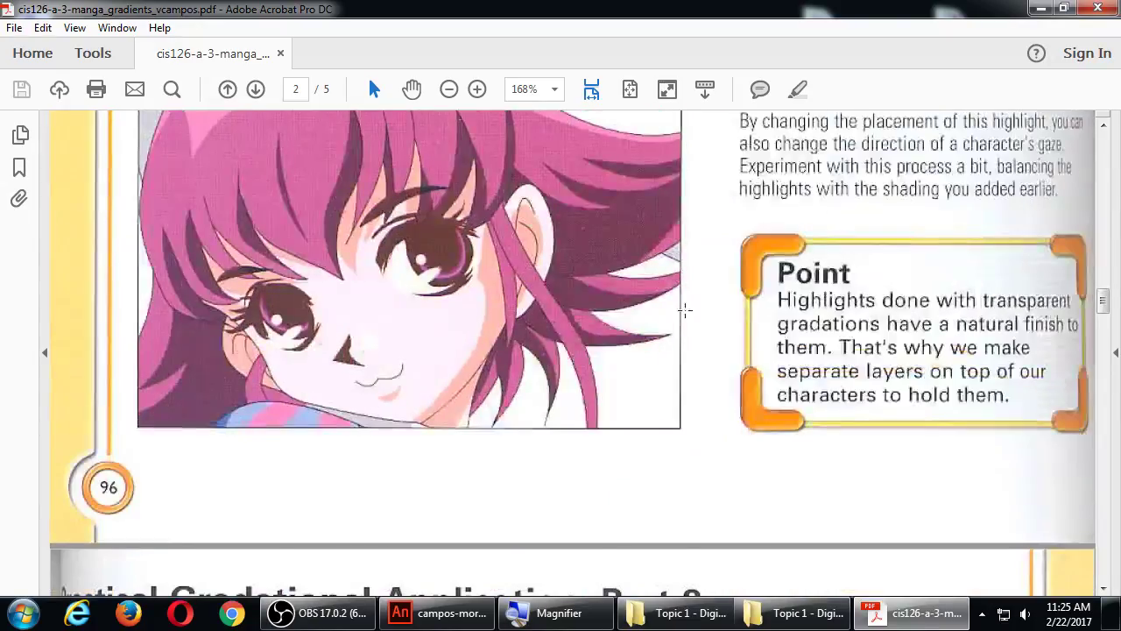
Examine the face gradient and Lock Fill instructions on pages 3 and 4, and close the gradients handout.
scroll(688, 308, down, 10)
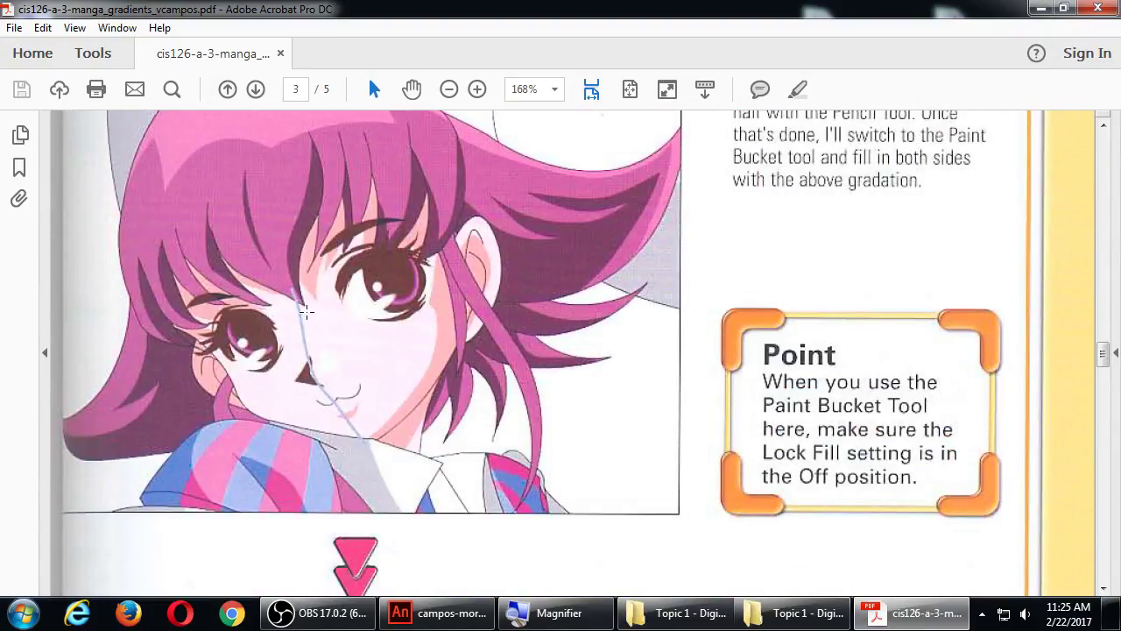
scroll(401, 362, down, 5)
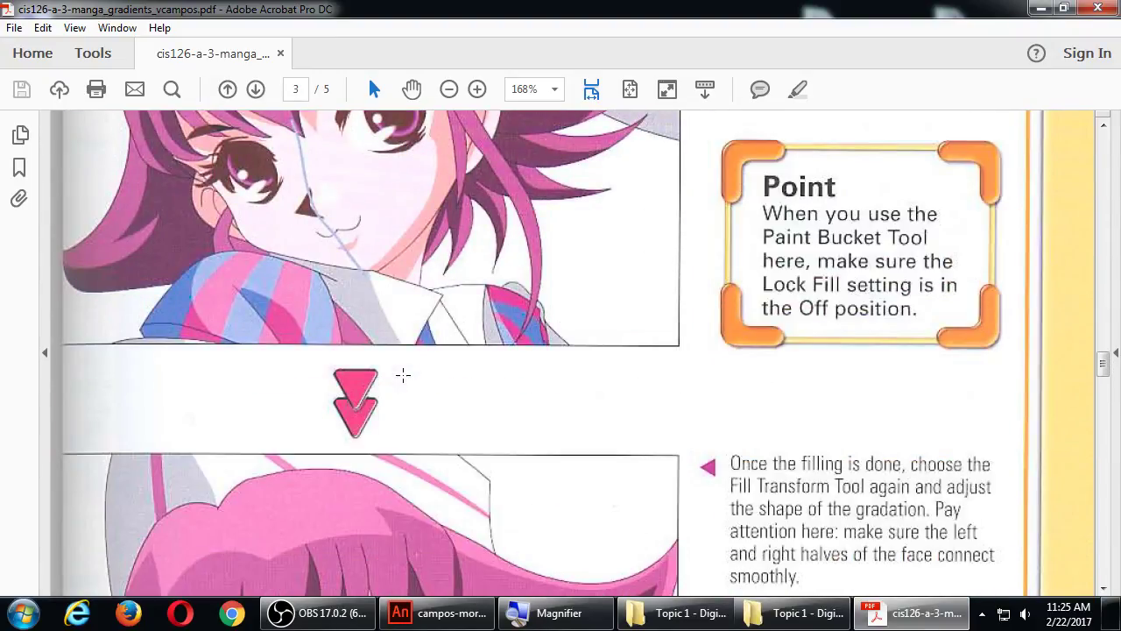
scroll(403, 374, down, 2)
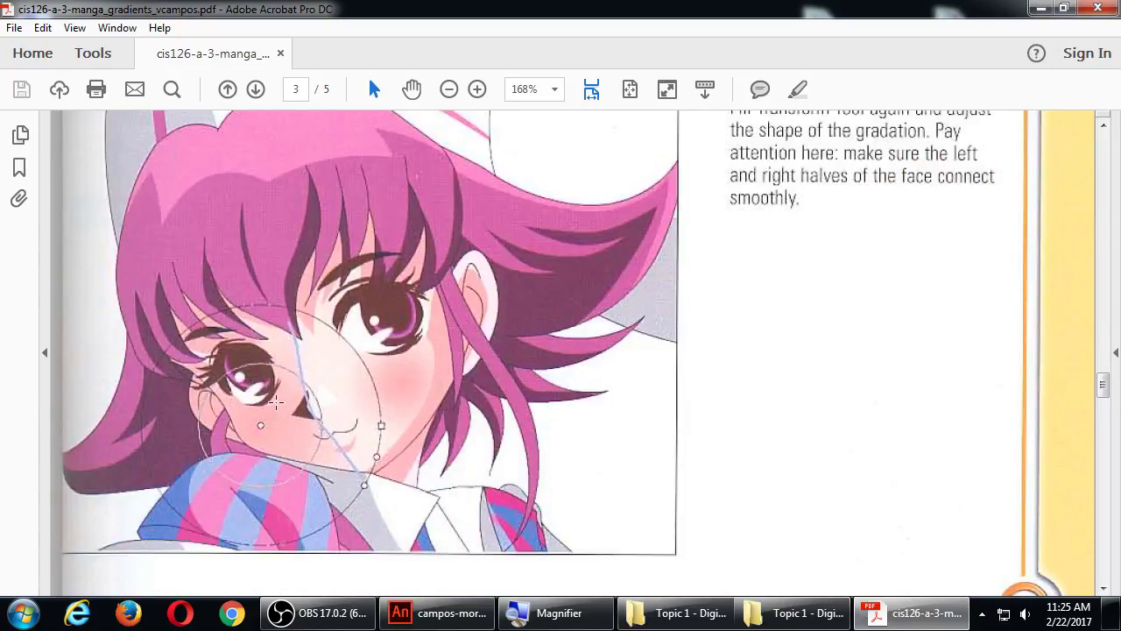
scroll(320, 401, down, 1)
scroll(420, 331, down, 2)
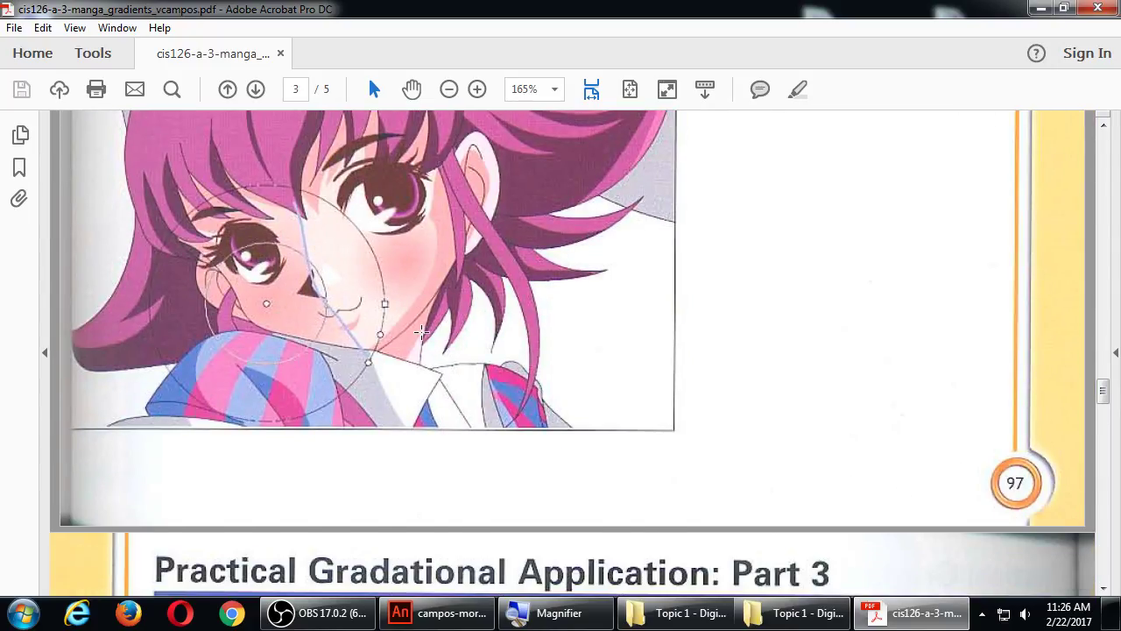
scroll(422, 331, down, 10)
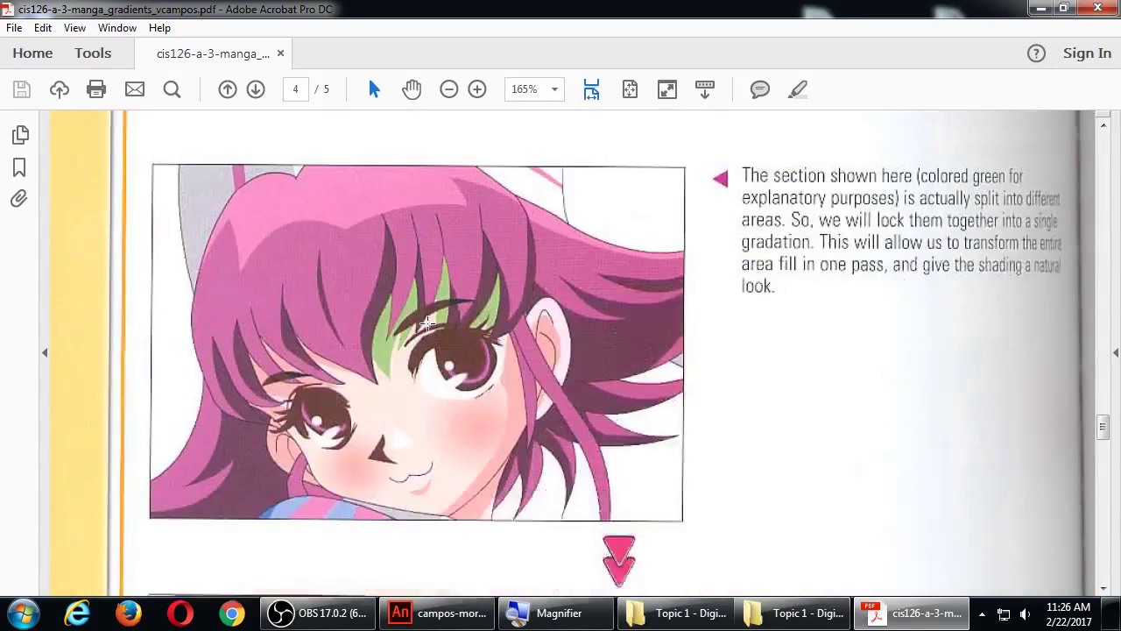
scroll(427, 323, down, 4)
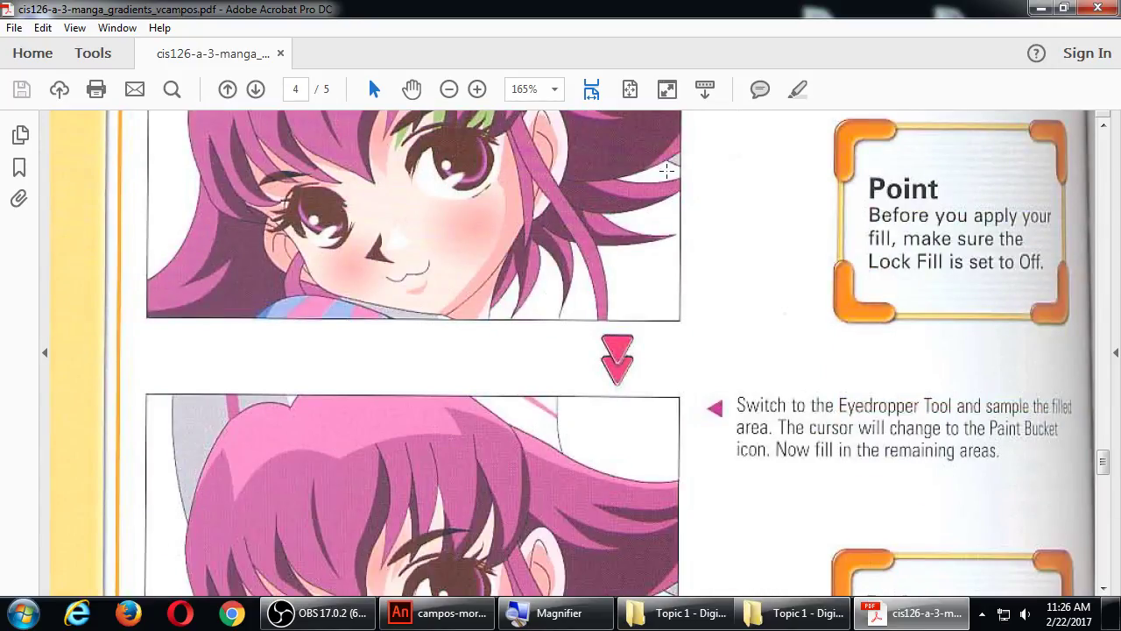
click(1098, 9)
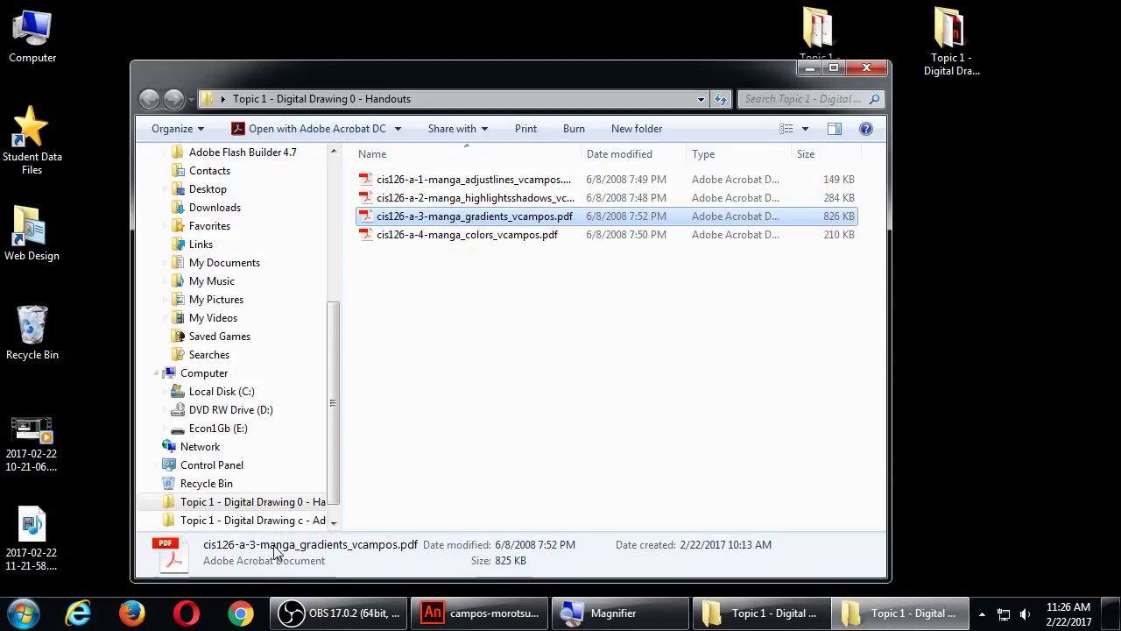
Switch to the campos-morotsuki-nami.fla drawing in Adobe Animate, show the timeline and delete Layer 2.
click(478, 612)
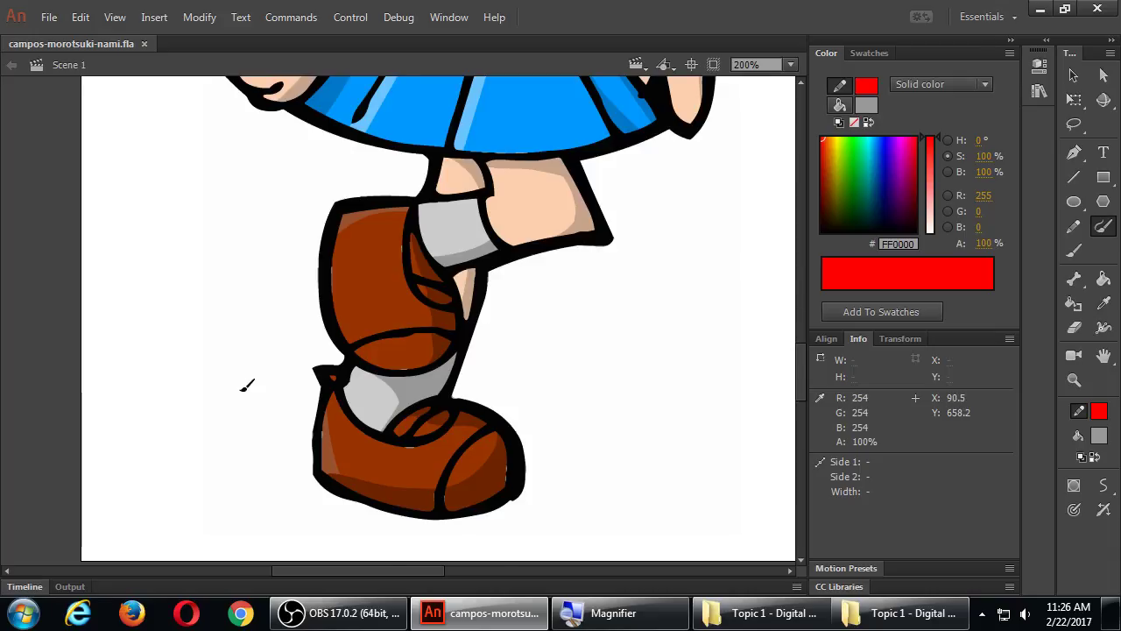
scroll(243, 390, up, 5)
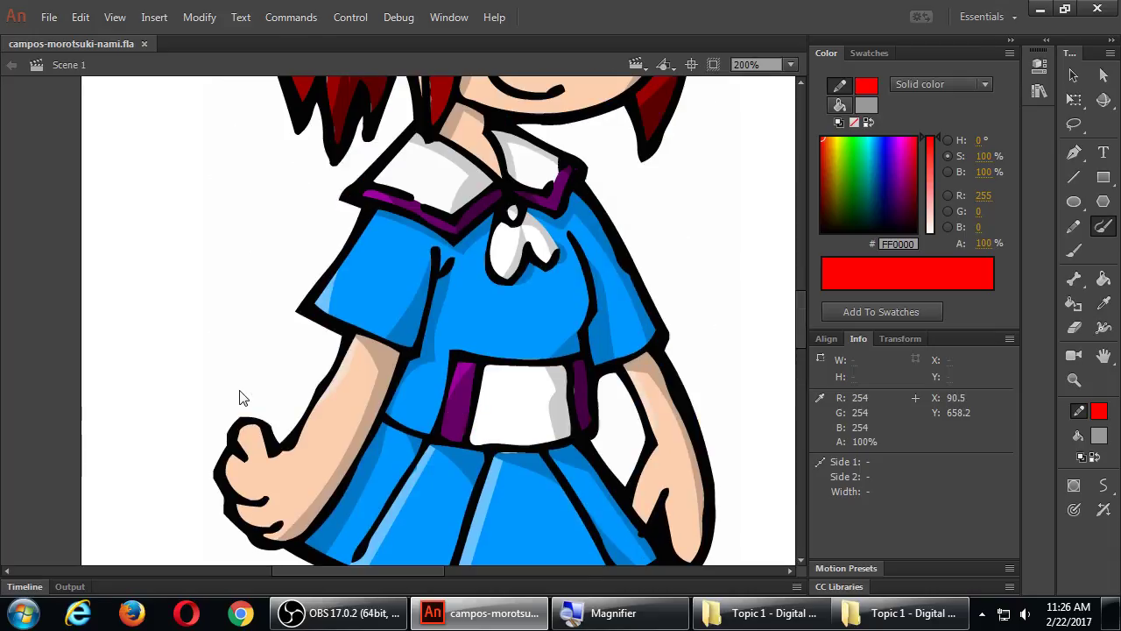
click(24, 587)
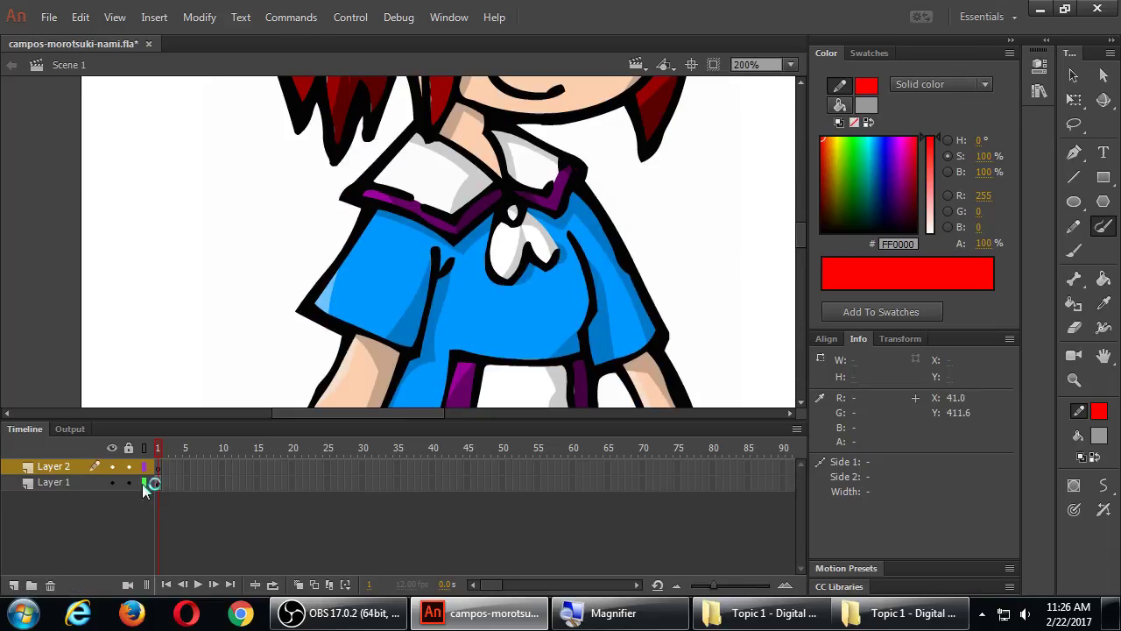
click(51, 585)
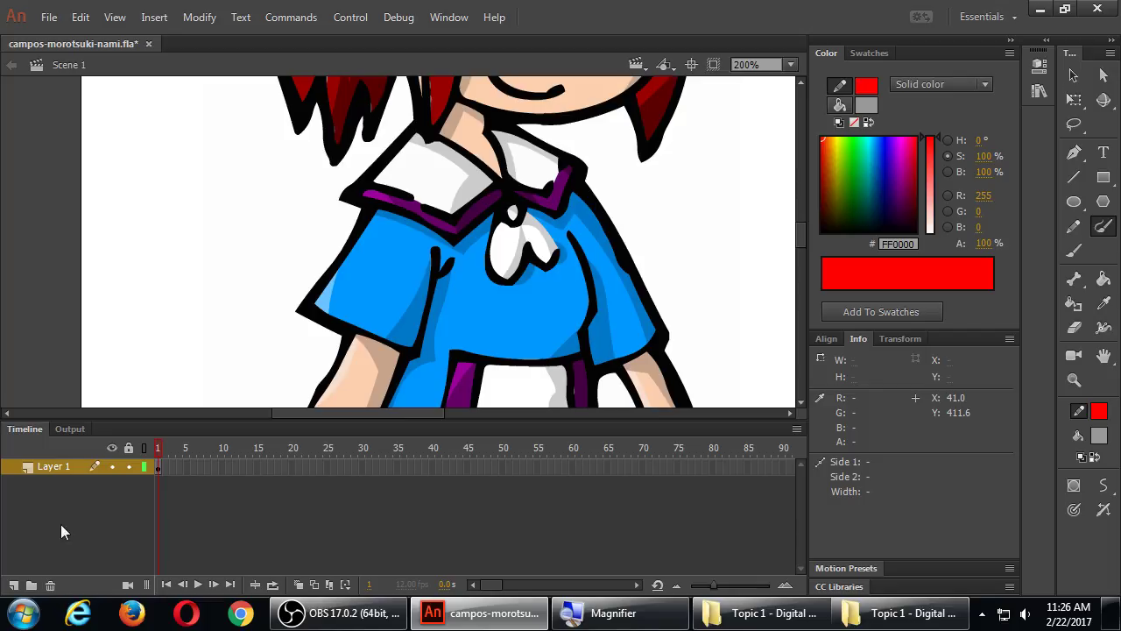
Rename Layer 1 as Flat Color and turn it into a locked guide layer.
double_click(55, 468)
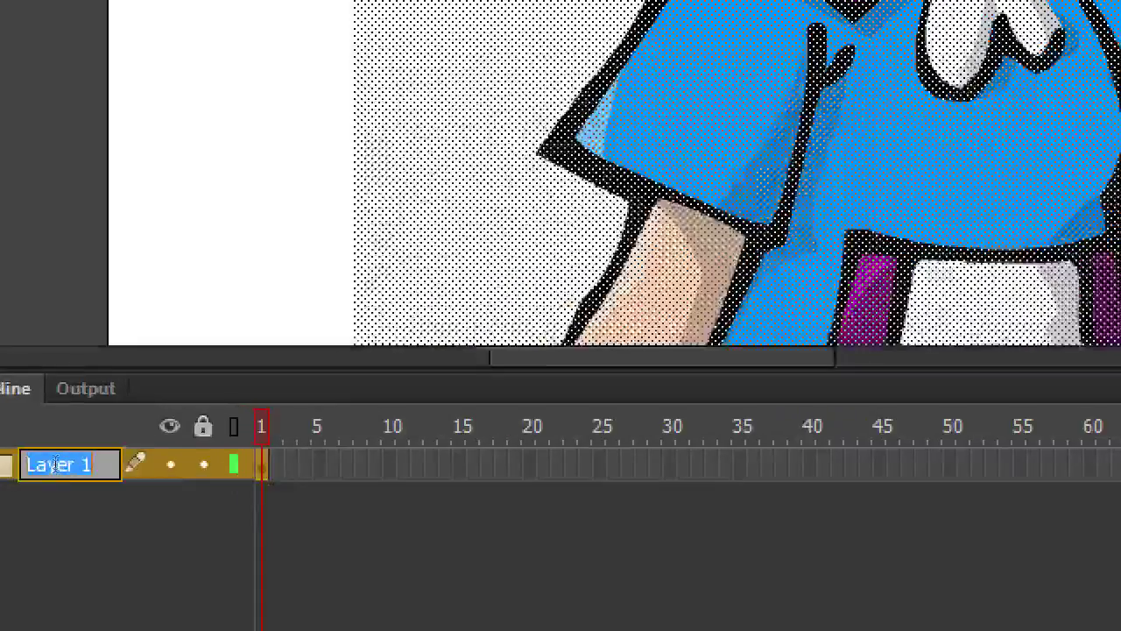
text(Flat Color)
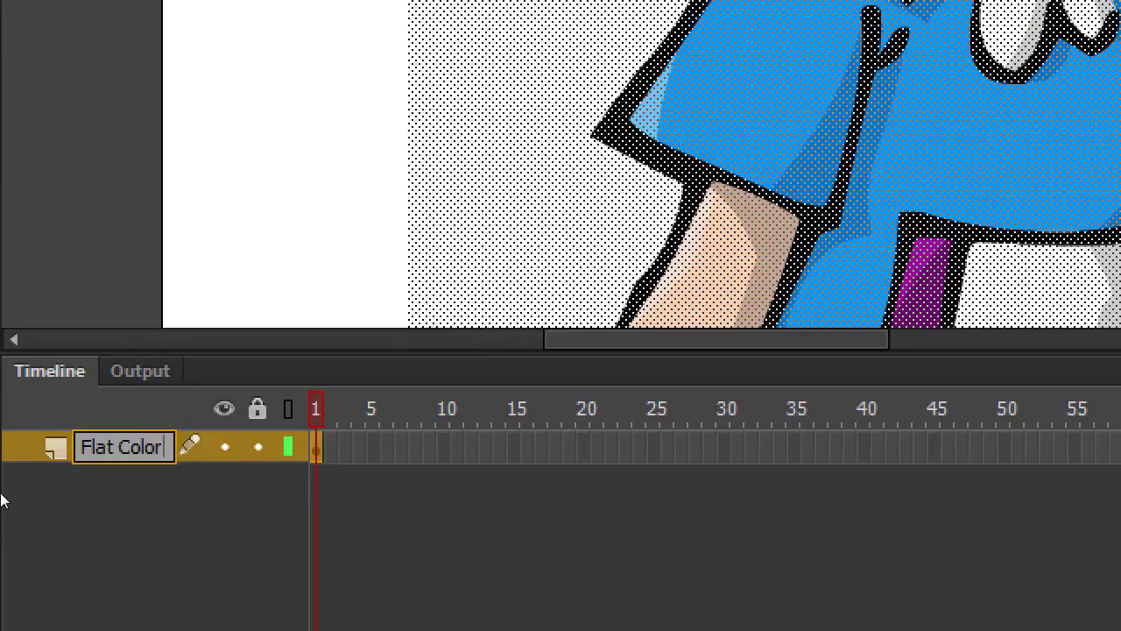
key(Return)
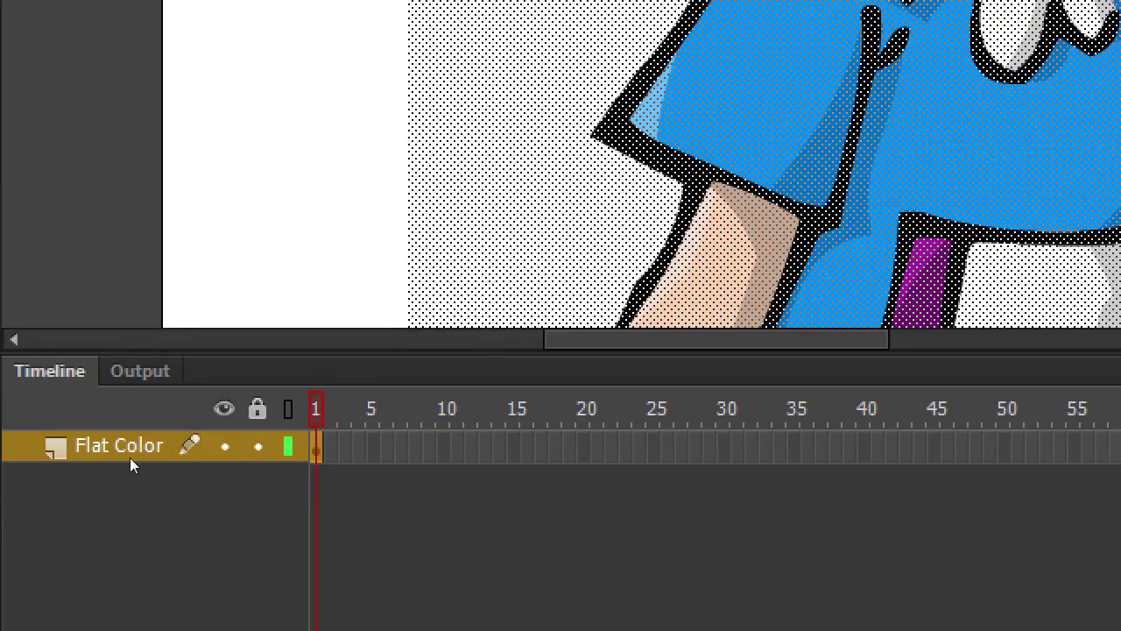
right_click(47, 466)
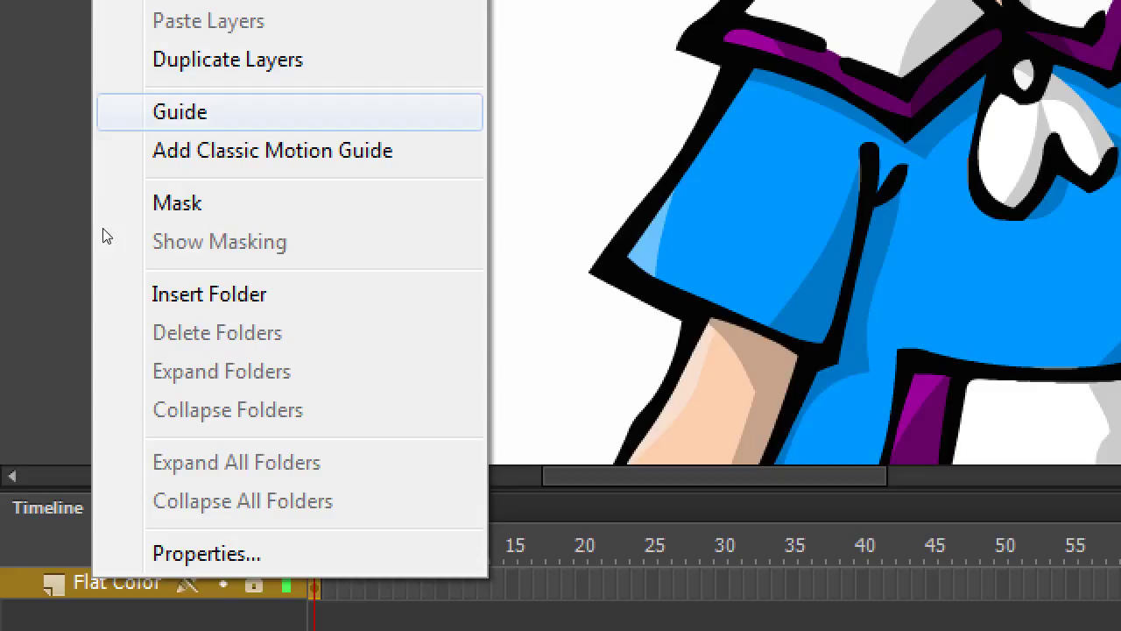
click(180, 111)
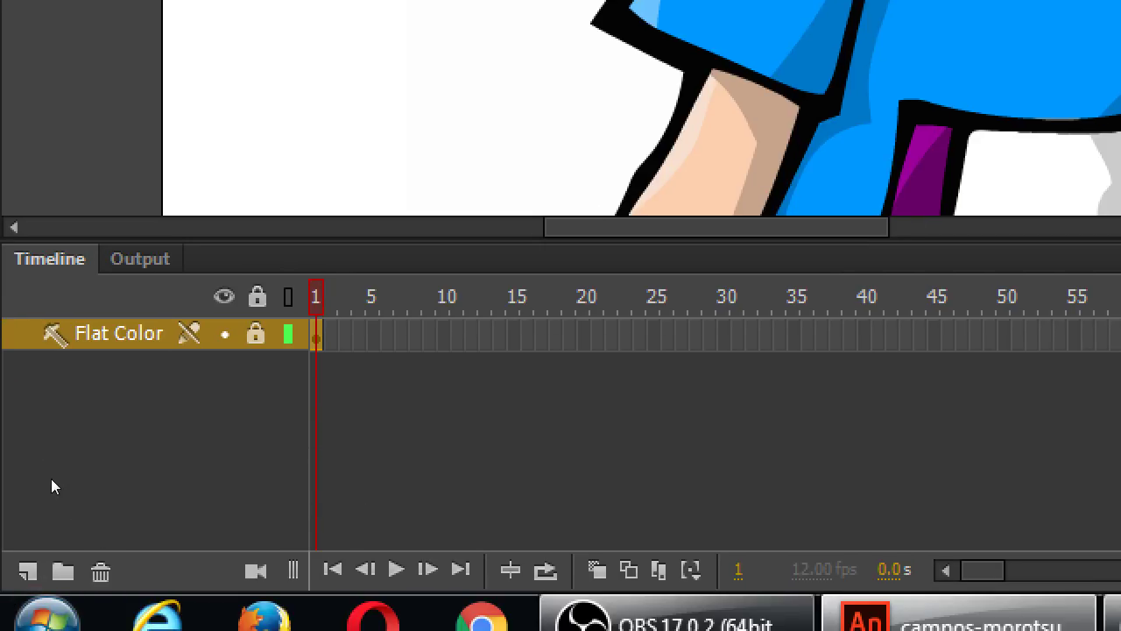
Duplicate the Flat Color layer and name the copy Gradient Color, widening the layer name area.
right_click(47, 472)
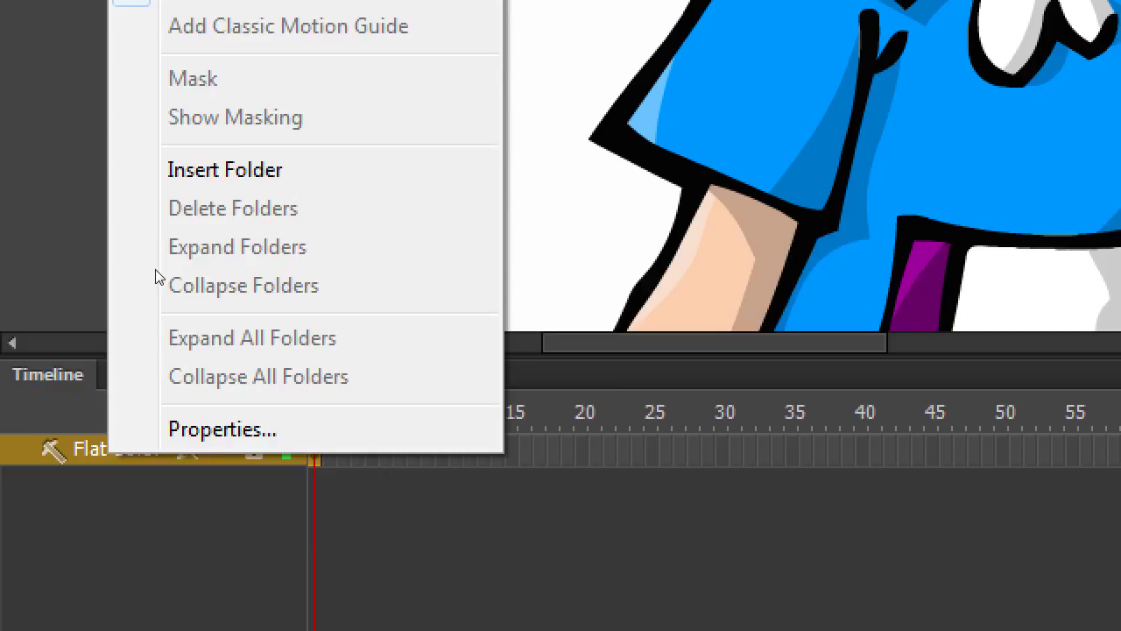
click(156, 100)
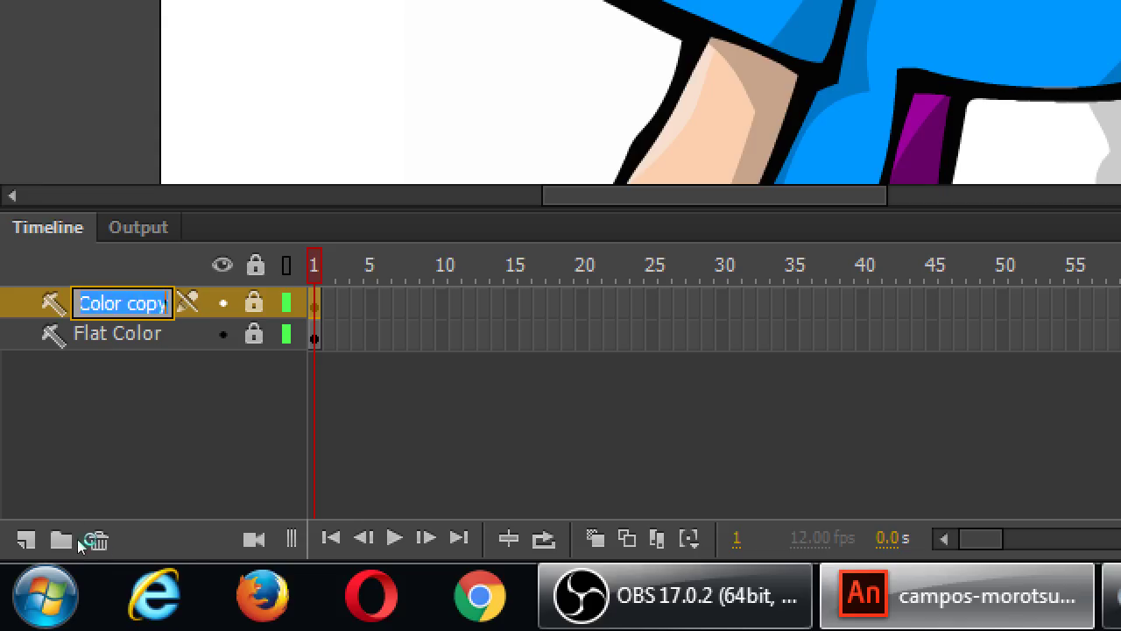
text(Grada)
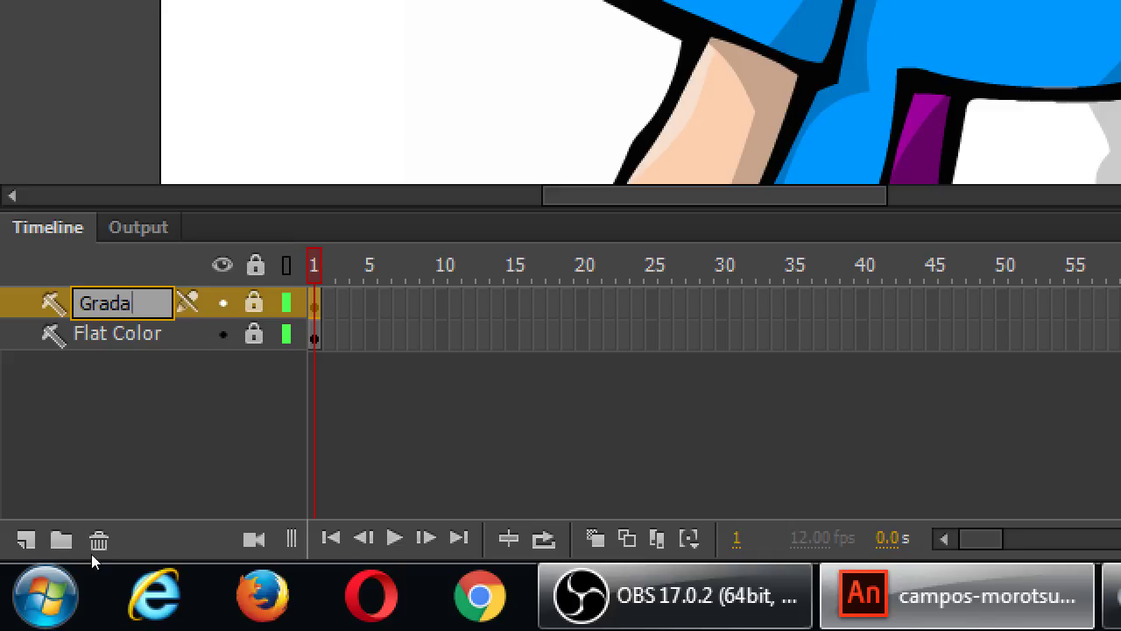
key(BackSpace)
text(ient Color)
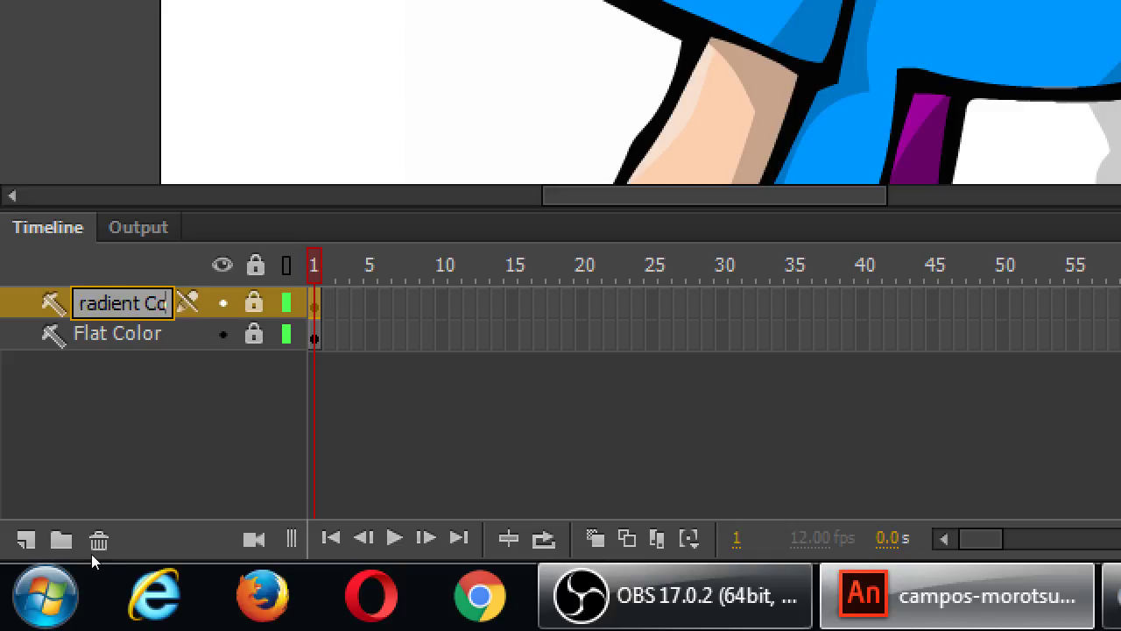
key(Return)
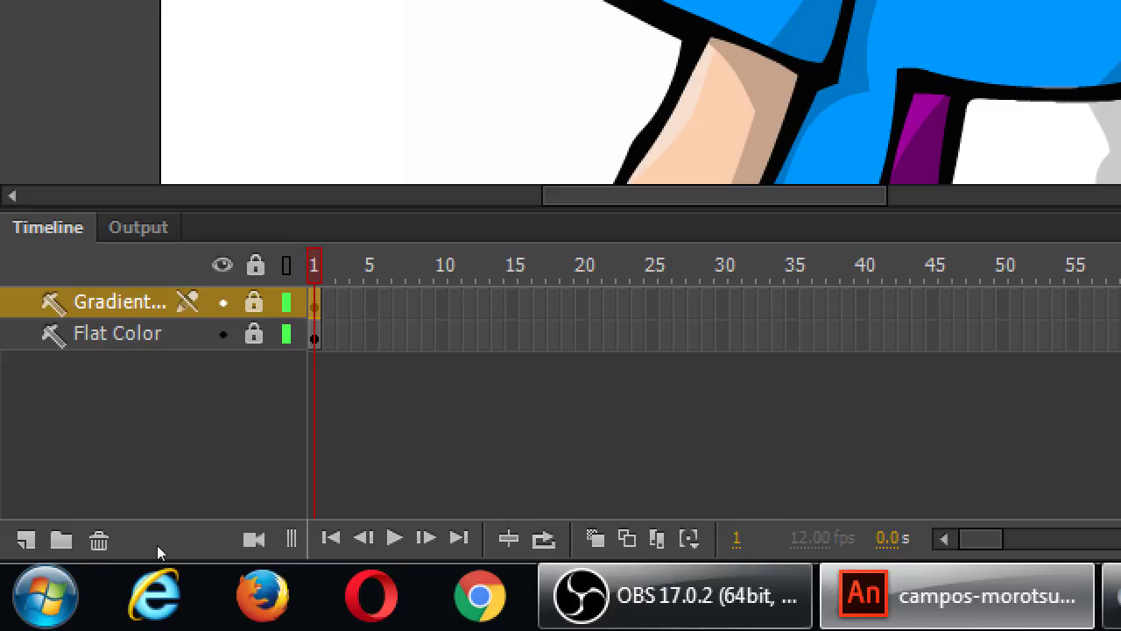
drag(156, 543, 194, 526)
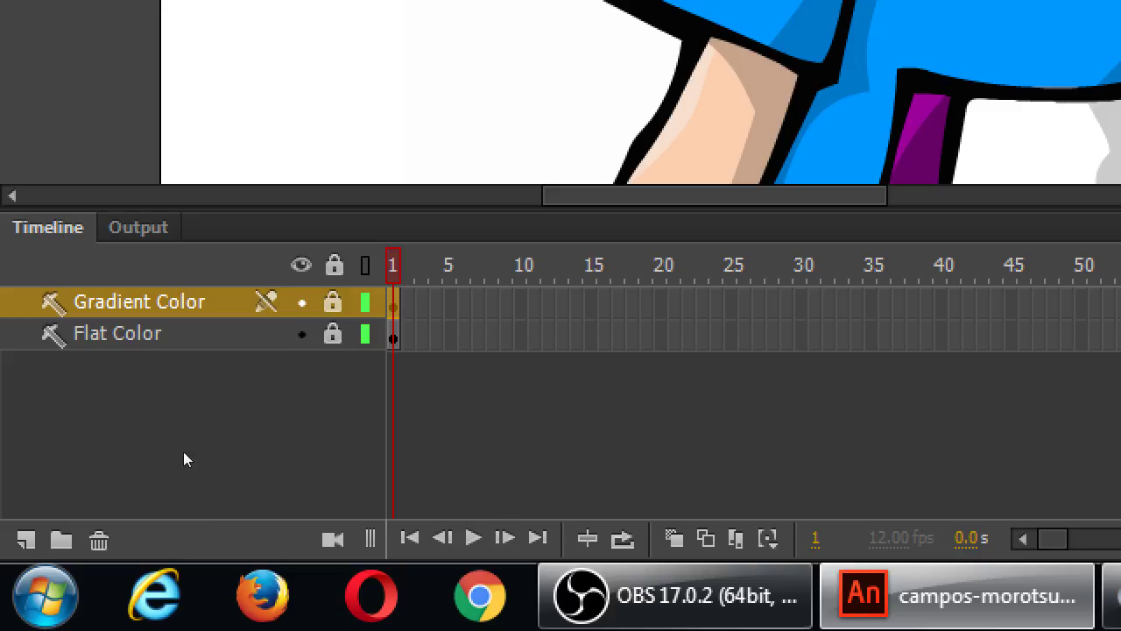
Turn the Gradient Color layer into a normal, unlocked layer and hide the Flat Color layer.
right_click(80, 465)
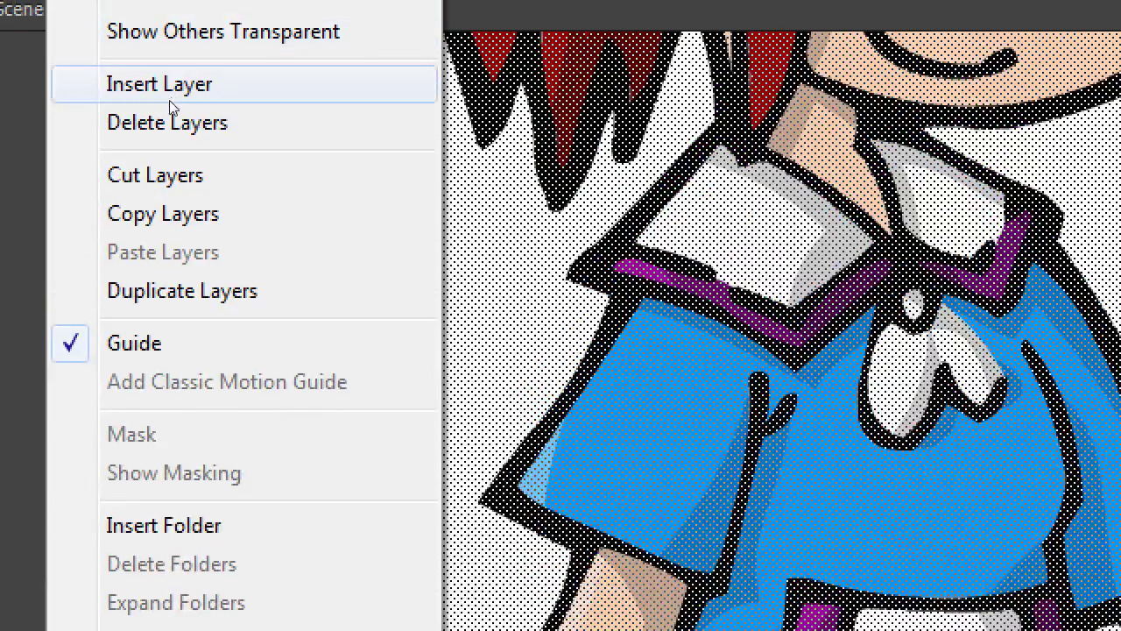
click(132, 343)
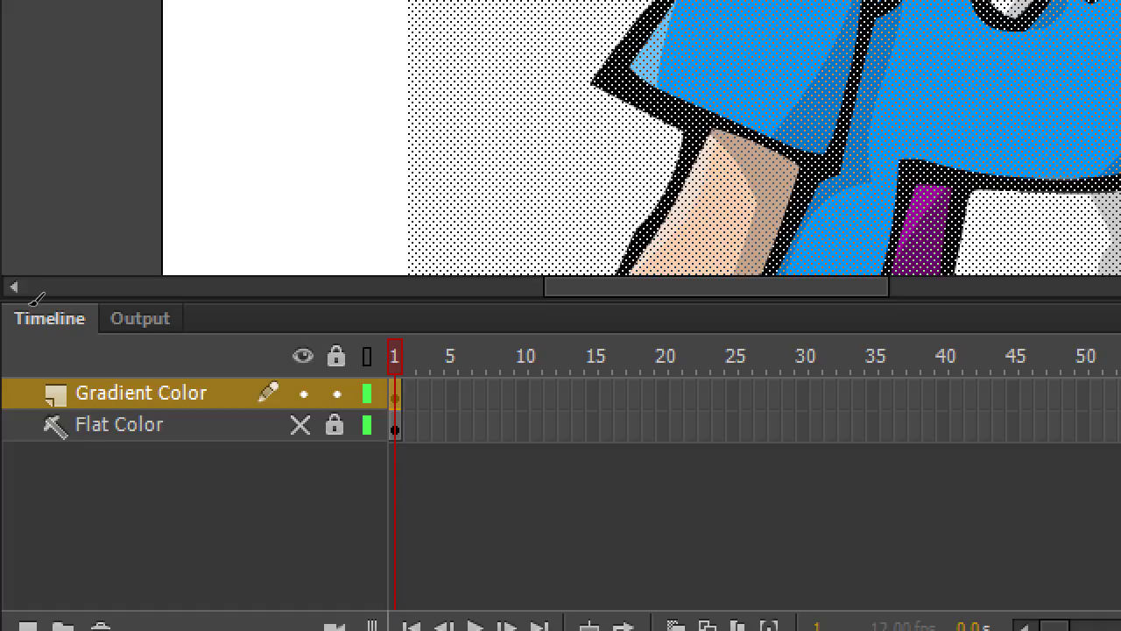
key(ctrl+shift+v)
key(super+minus)
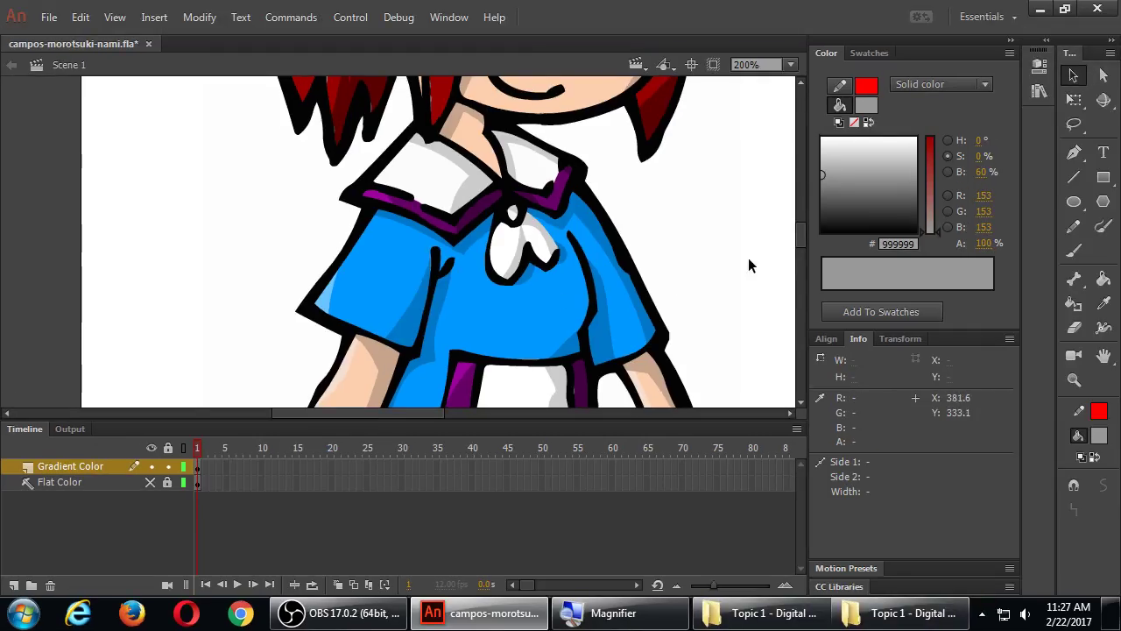
Activate the Paint Bucket tool and try the linear gradient fill type before choosing Radial gradient.
drag(802, 236, 804, 213)
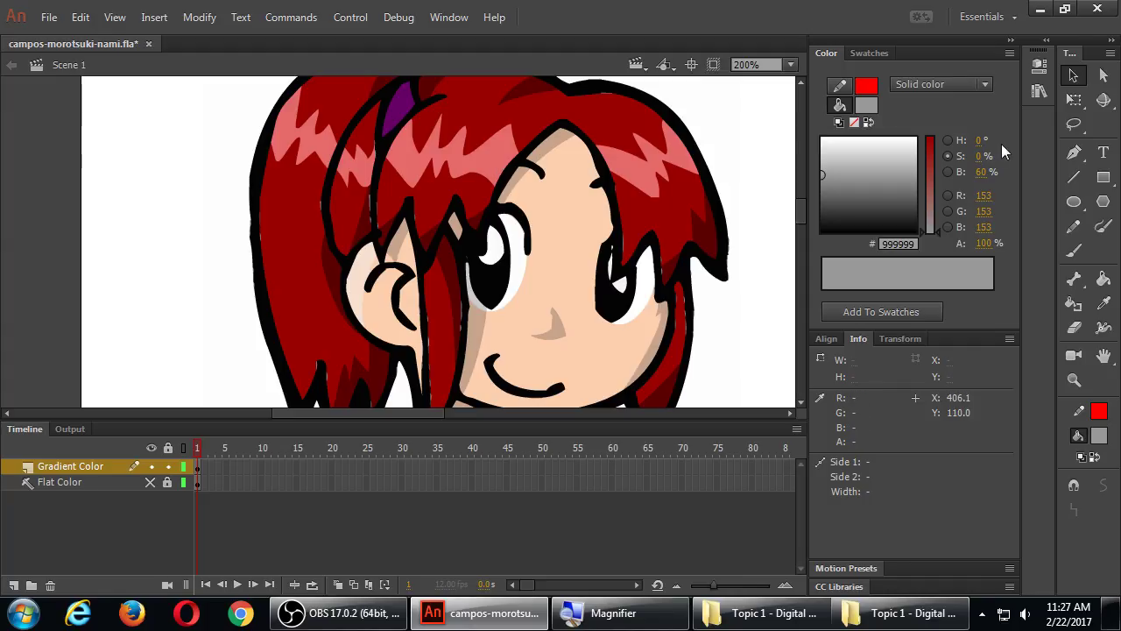
click(1103, 280)
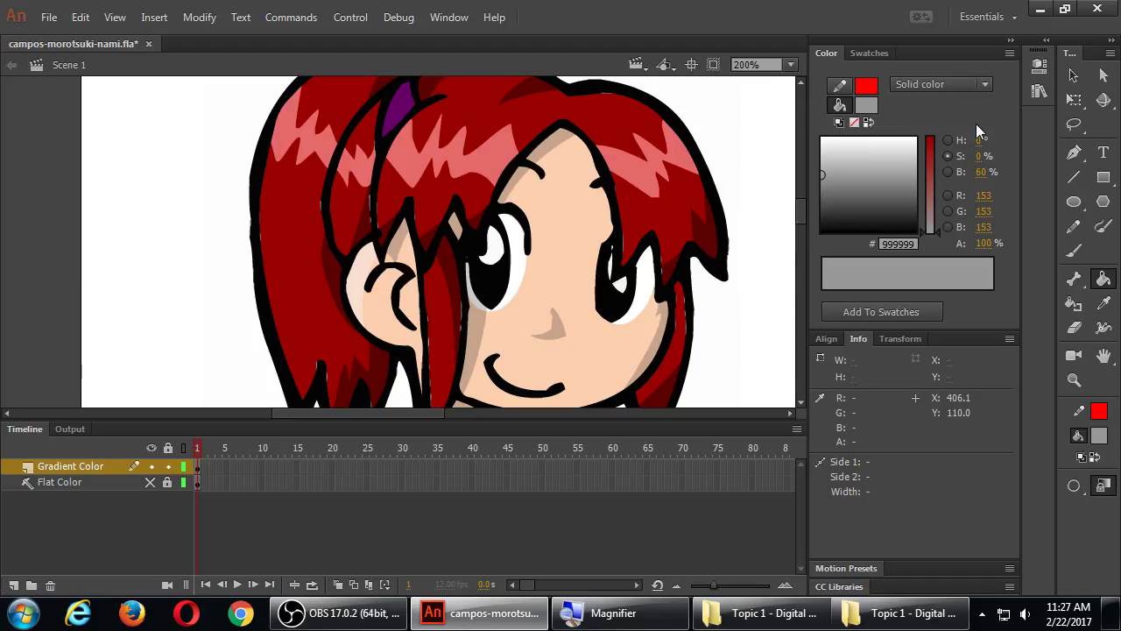
click(937, 84)
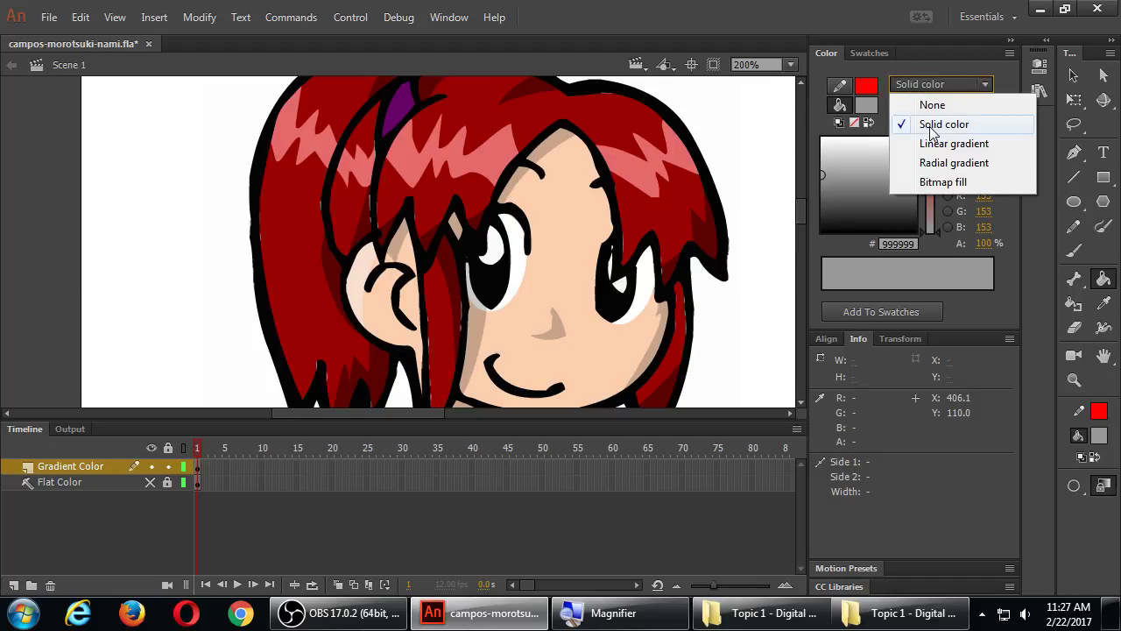
click(948, 145)
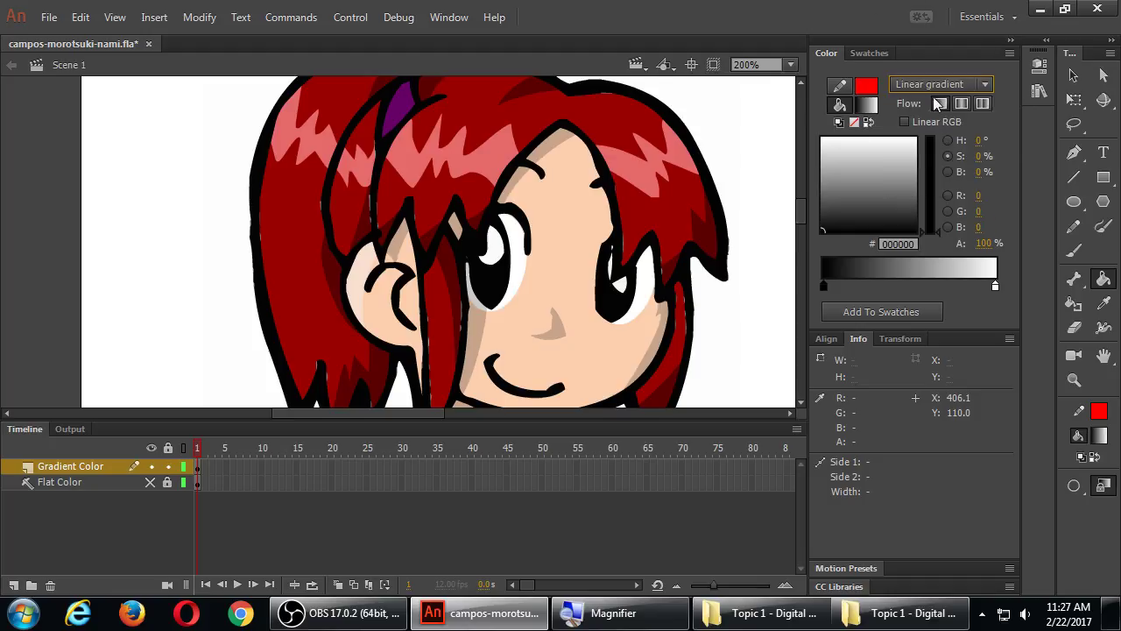
click(936, 85)
click(954, 163)
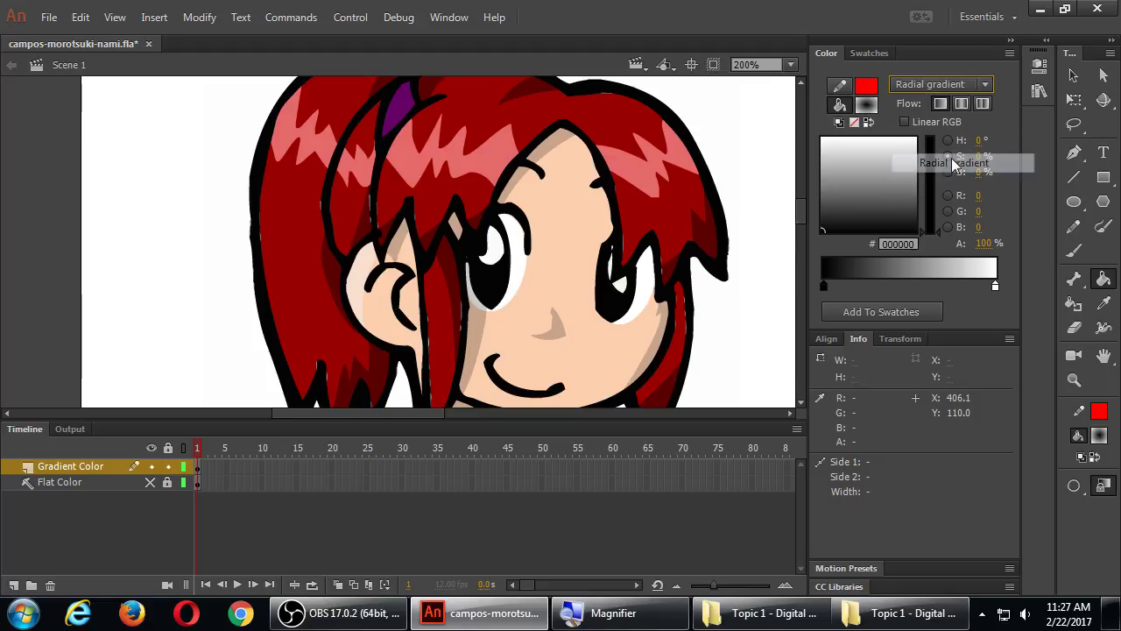
Try the bitmap fill and linear gradient types for the fill color.
click(939, 85)
click(961, 182)
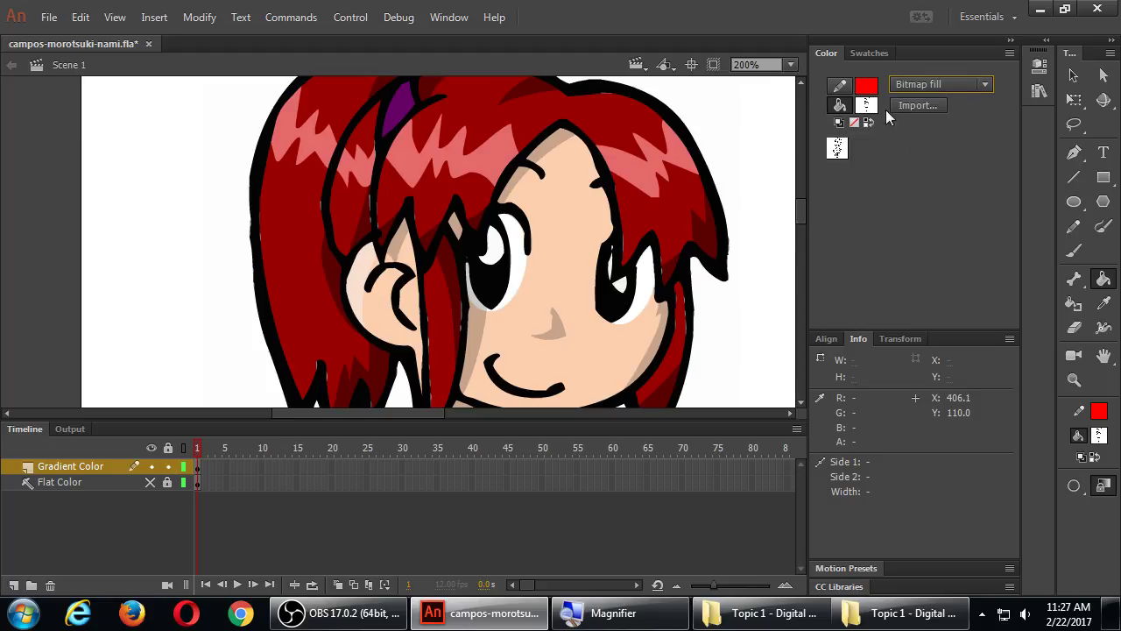
click(940, 85)
click(961, 145)
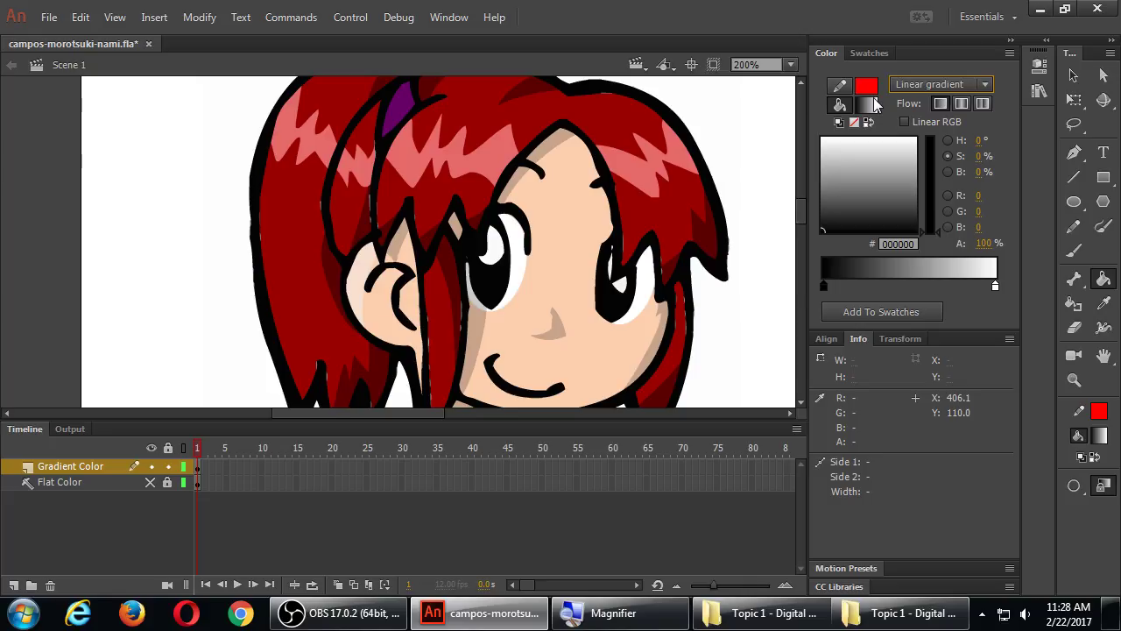
Set the fill to a radial gradient from the hair highlight's pink E56969 to the base hair's dark red 990000.
click(924, 85)
click(934, 161)
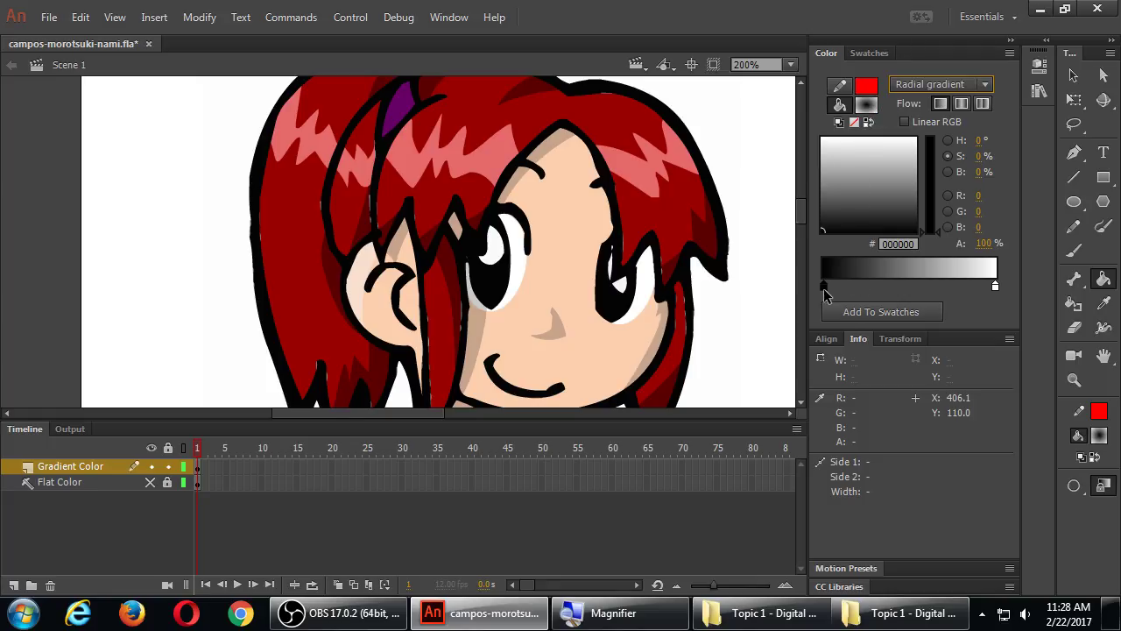
click(918, 85)
click(918, 85)
double_click(824, 288)
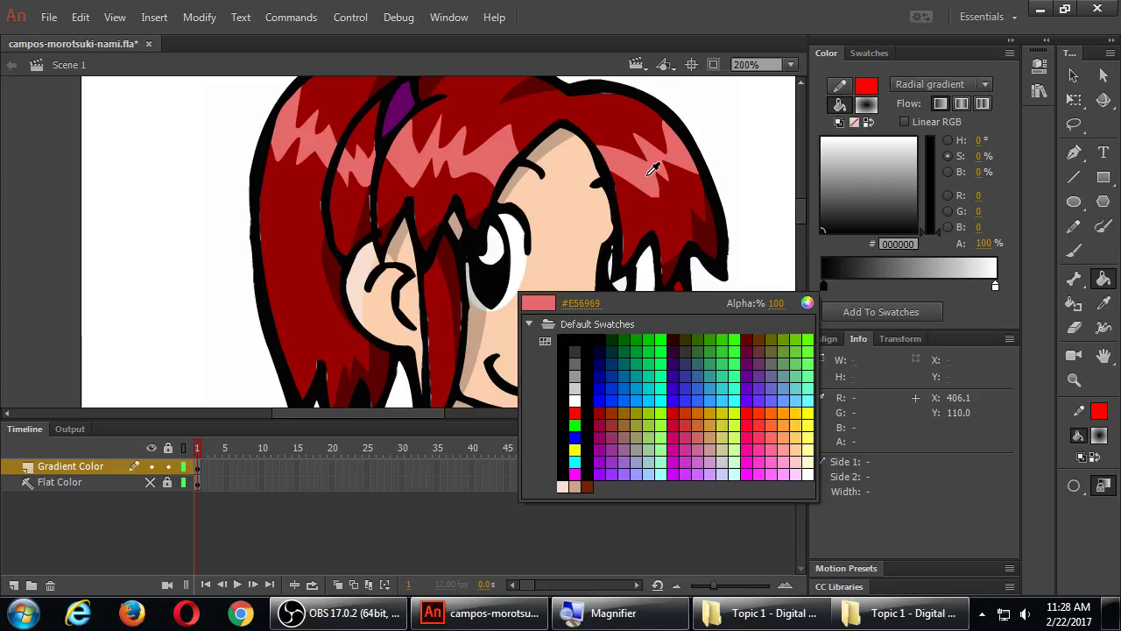
click(653, 169)
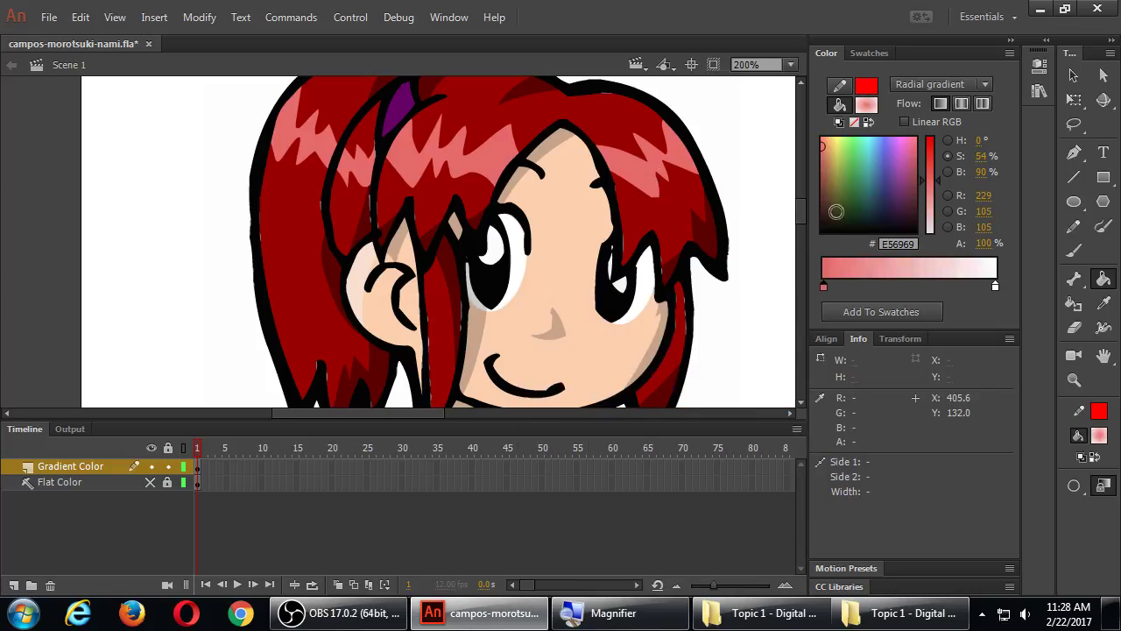
click(995, 287)
click(996, 289)
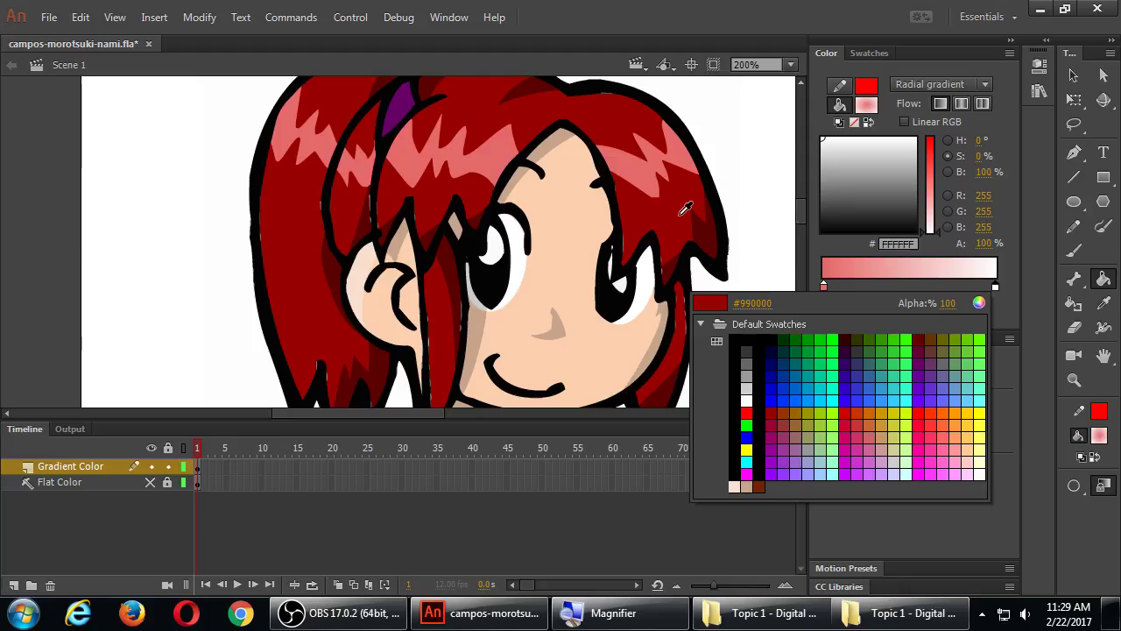
click(677, 210)
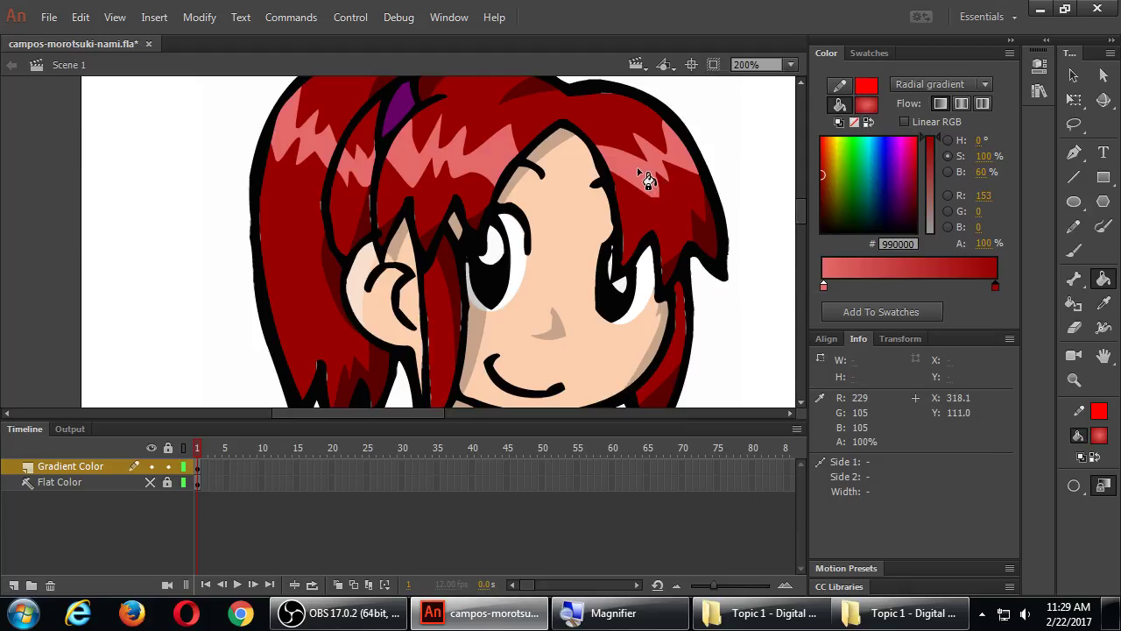
Fill the highlight areas on the bangs and the ponytail with the pink-to-dark-red radial gradient.
click(647, 180)
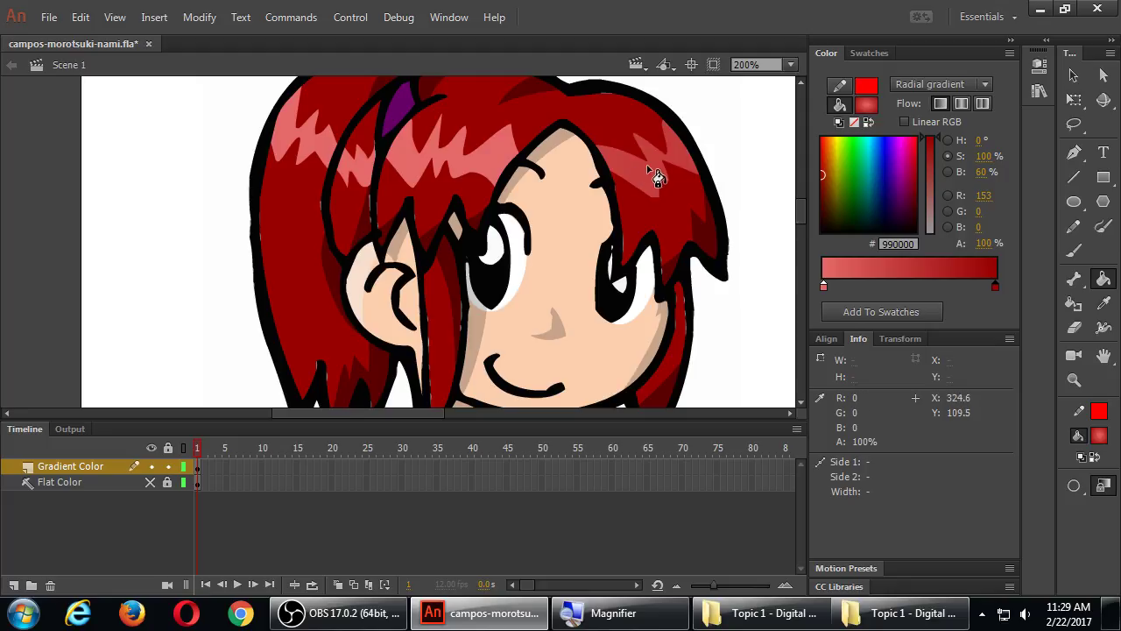
click(494, 167)
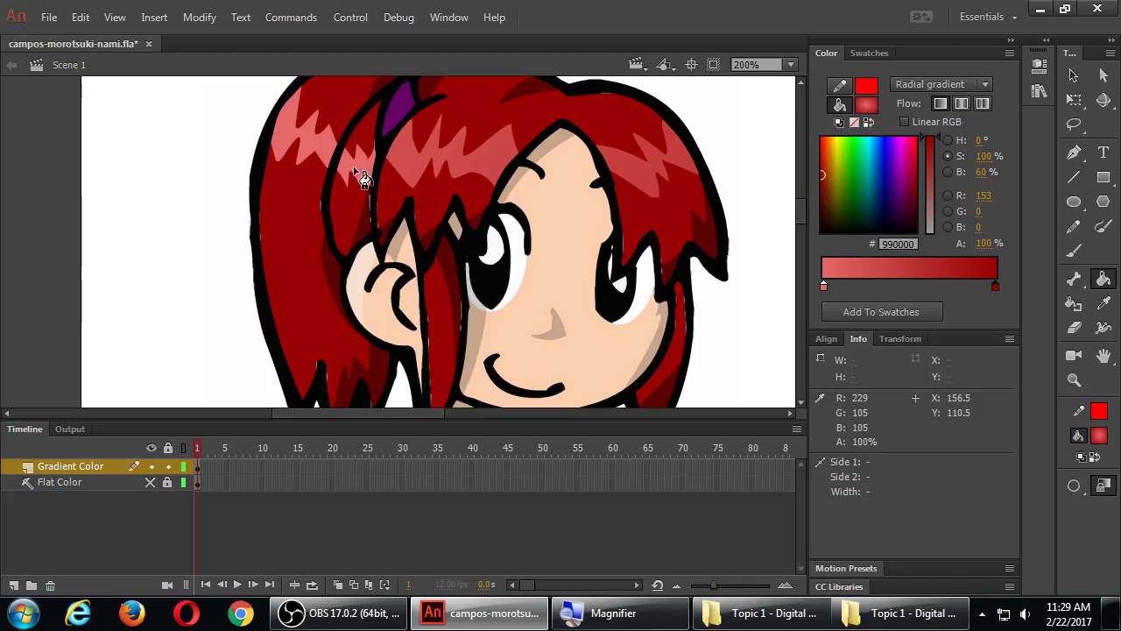
click(326, 151)
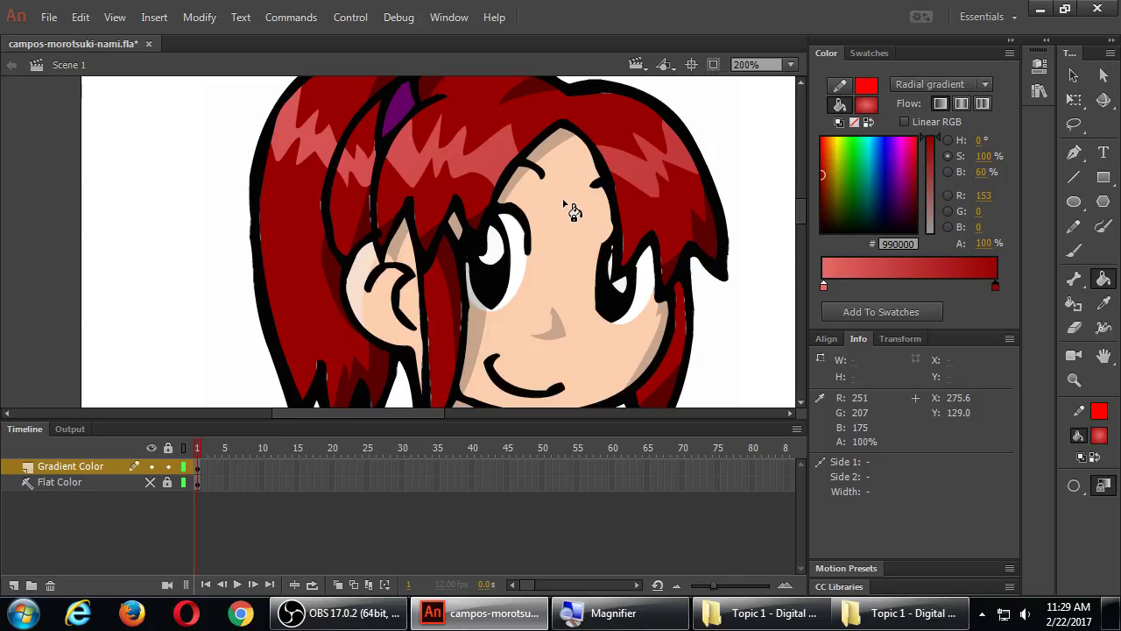
Activate the Gradient Transform tool and show the radial gradient's handles for the highlight on the right bangs.
click(1075, 100)
click(1075, 100)
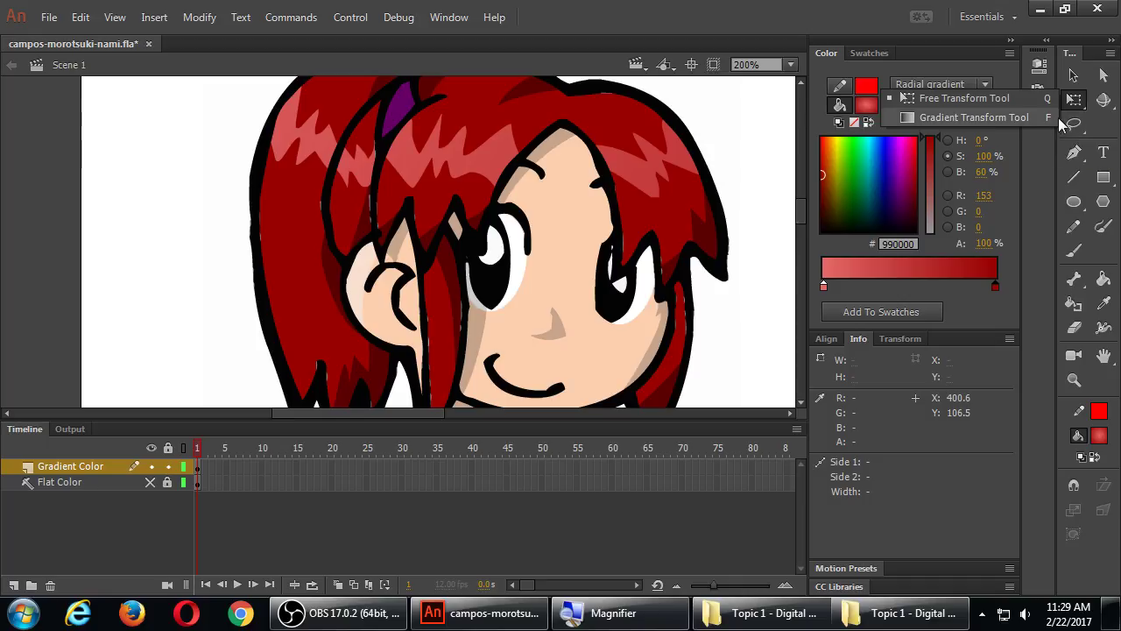
click(1049, 119)
click(1023, 116)
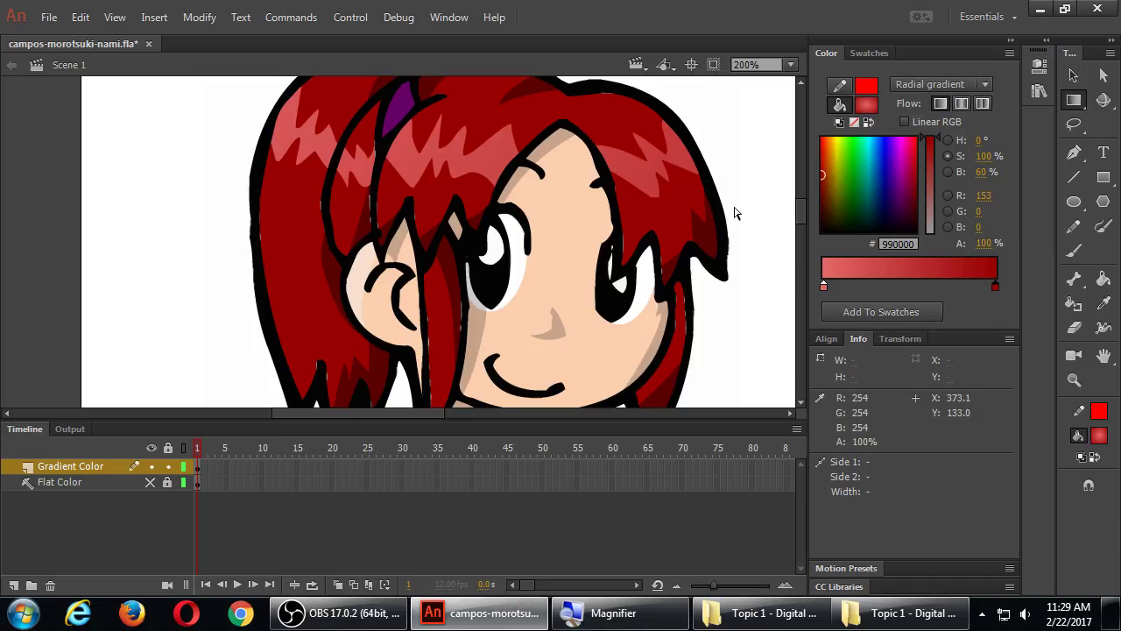
click(631, 176)
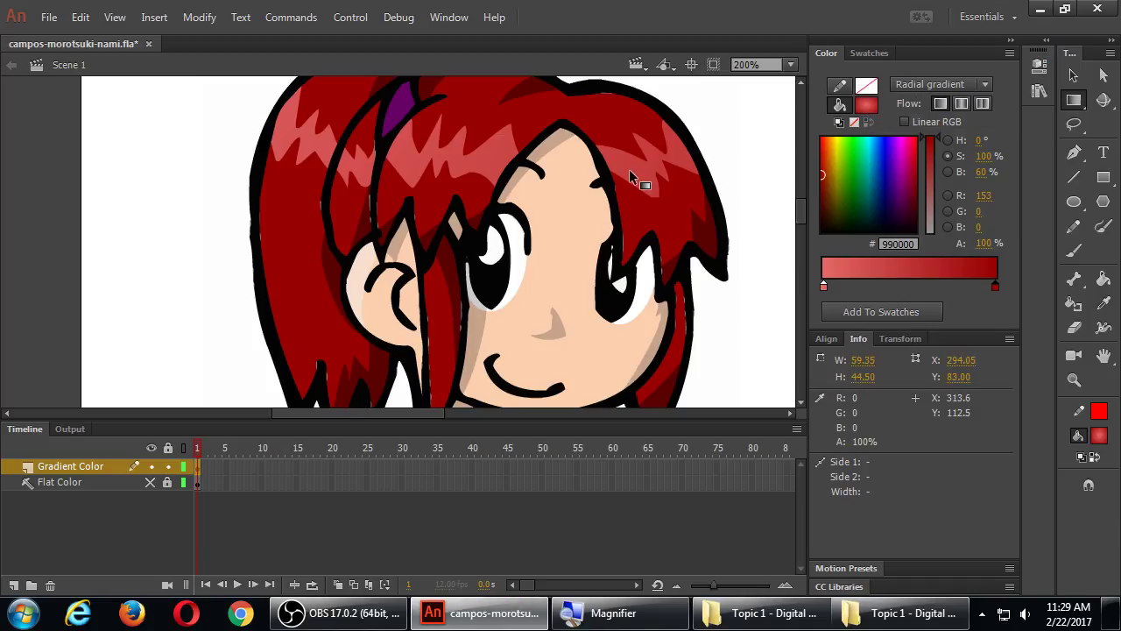
key(ctrl+1)
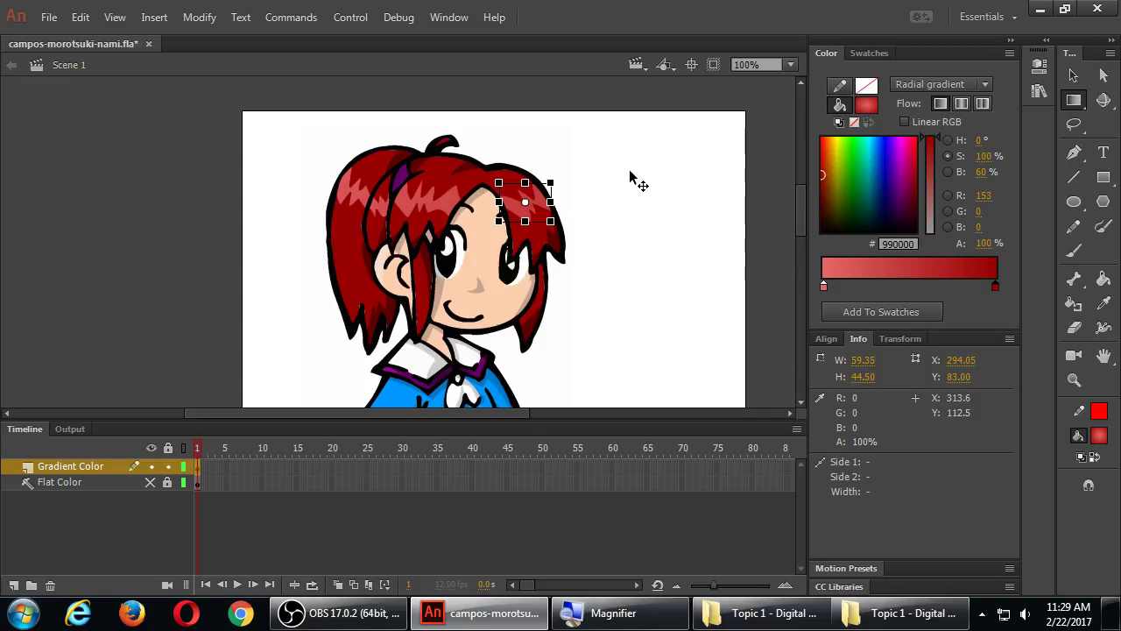
click(613, 163)
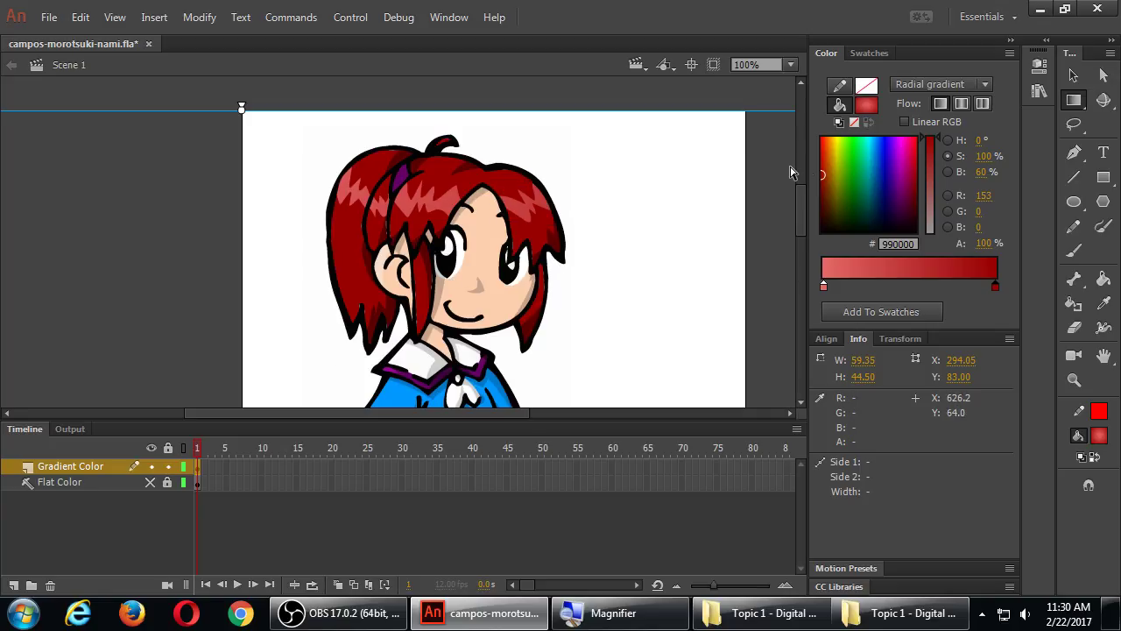
Inspect the gradient handles of the highlight areas on the right and middle bangs.
key(ctrl+s)
click(1074, 99)
click(1021, 117)
key(ctrl+minus)
key(ctrl+equal)
key(ctrl+equal)
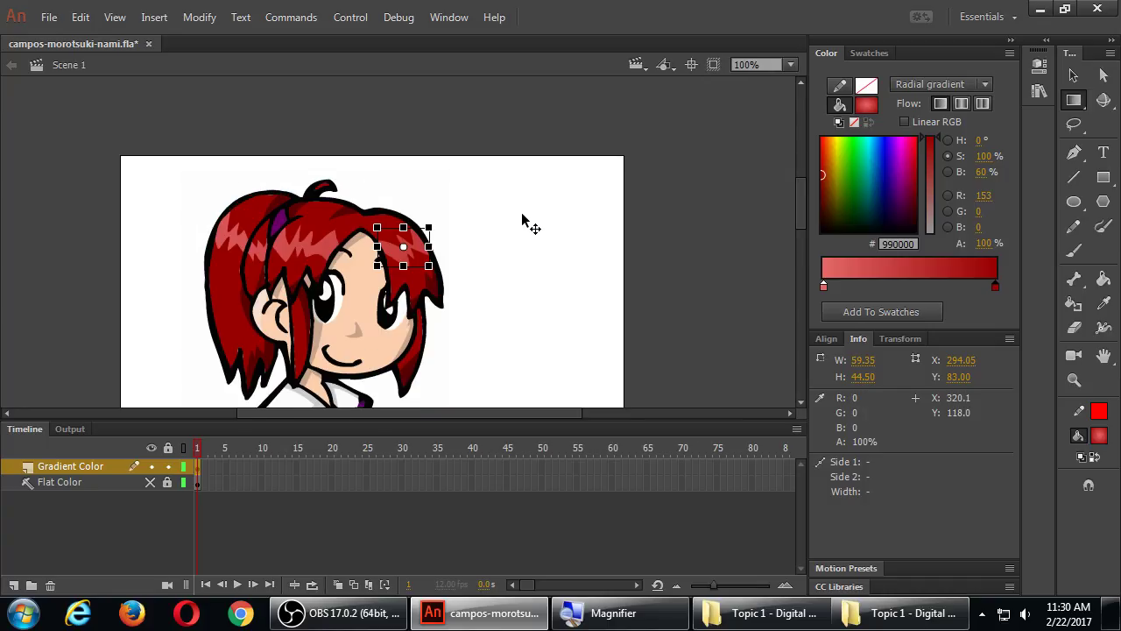
click(520, 220)
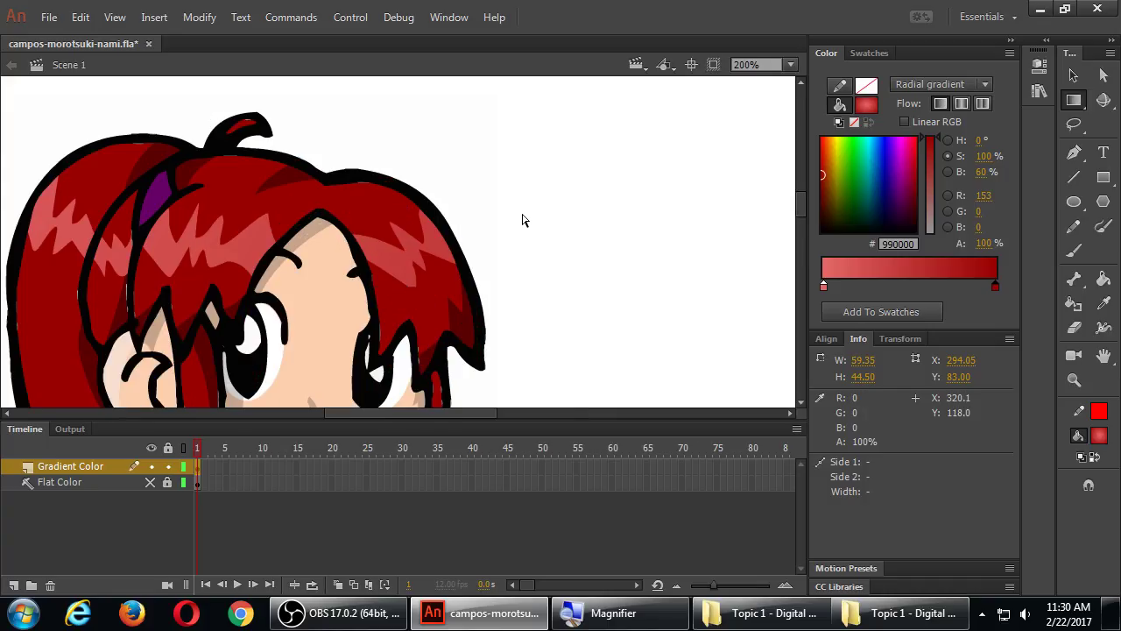
click(431, 254)
click(243, 250)
click(198, 471)
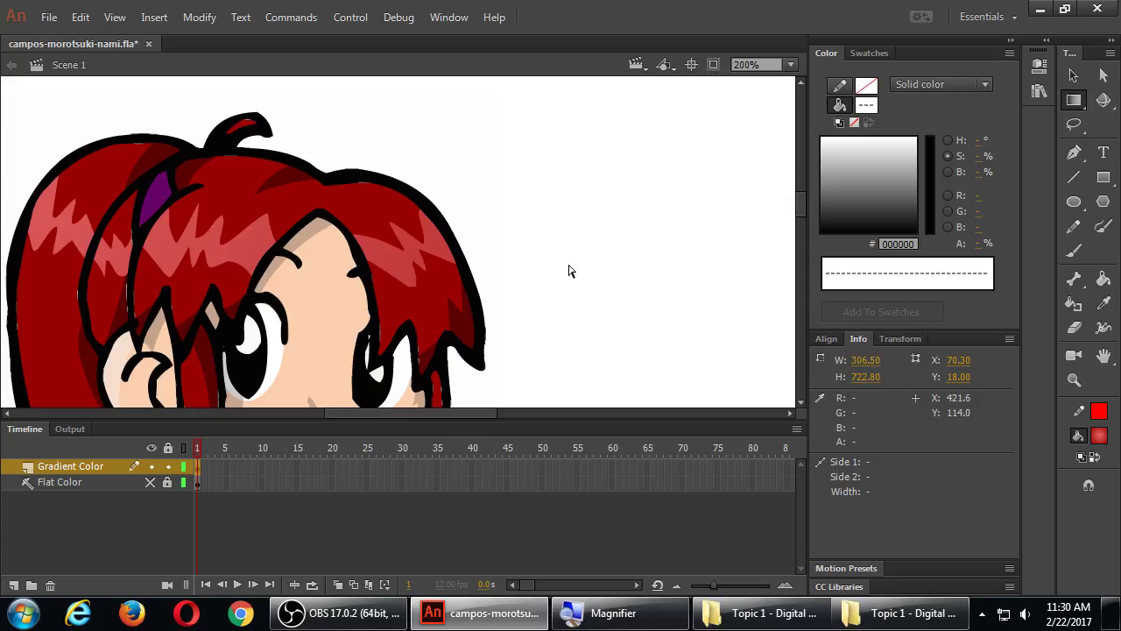
Move the center of the hair highlights' radial gradient from the stage corner down to the level of the hair tie.
click(1070, 77)
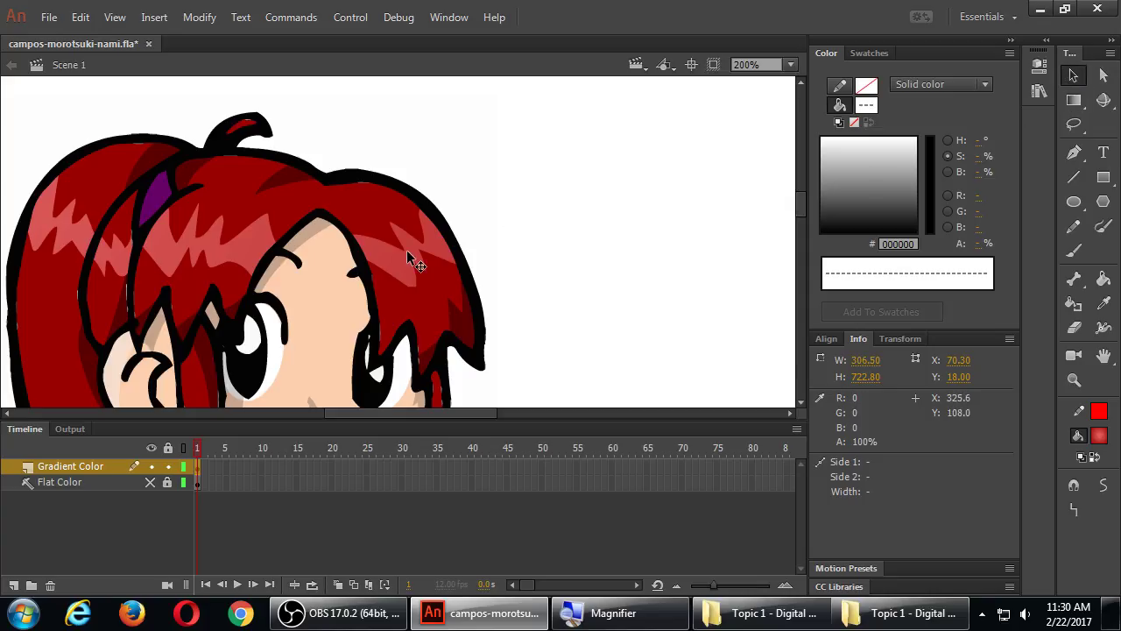
click(673, 245)
click(438, 248)
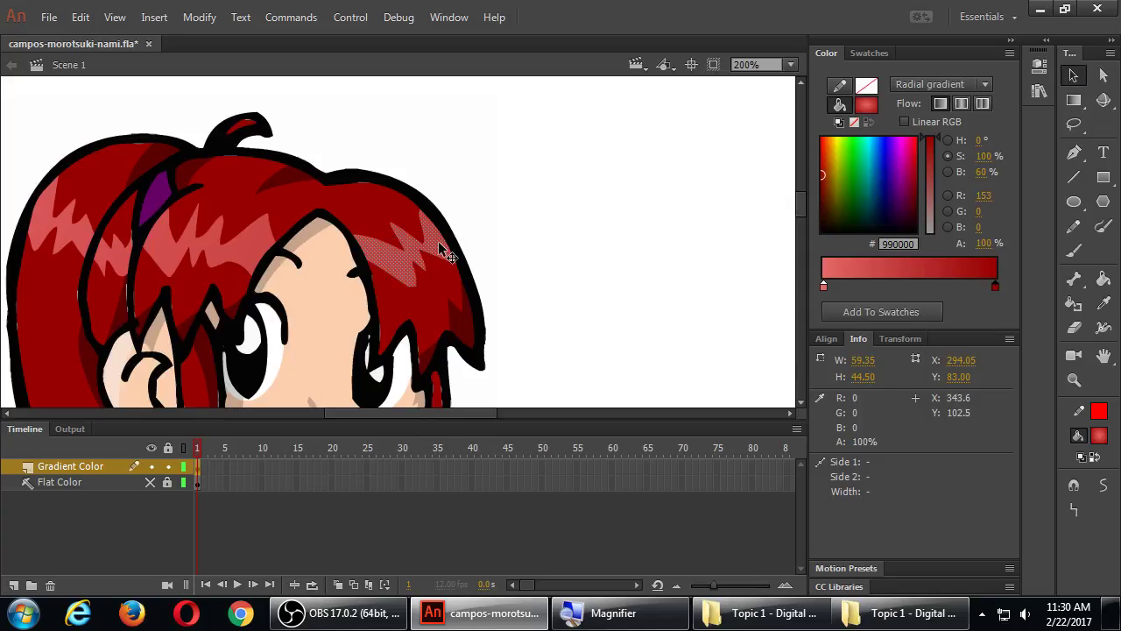
click(1074, 100)
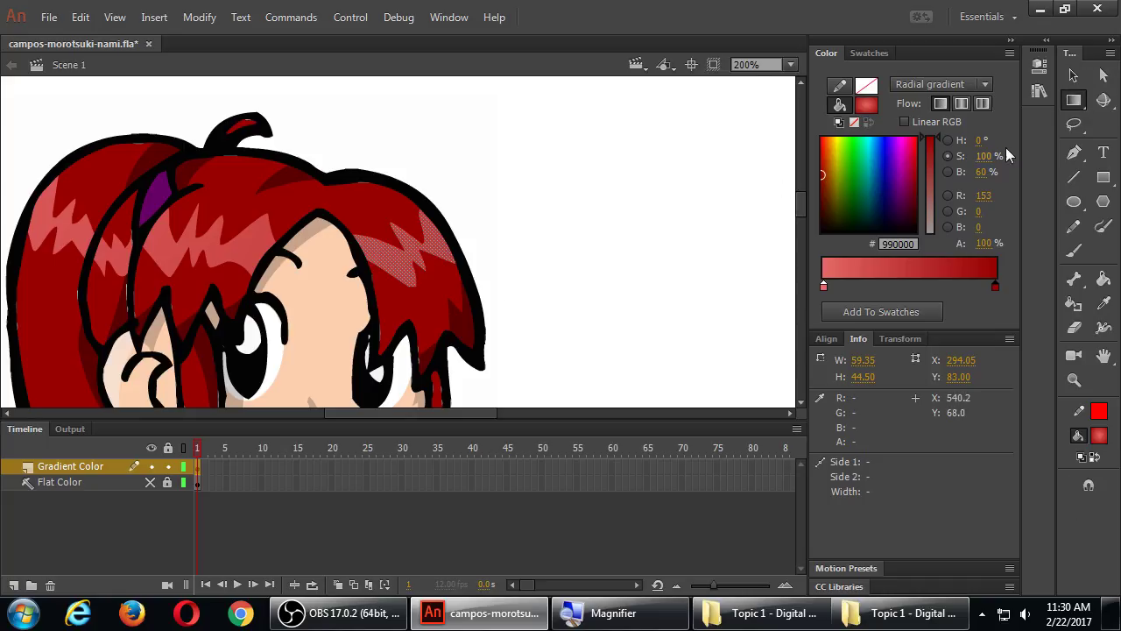
click(412, 261)
key(ctrl+1)
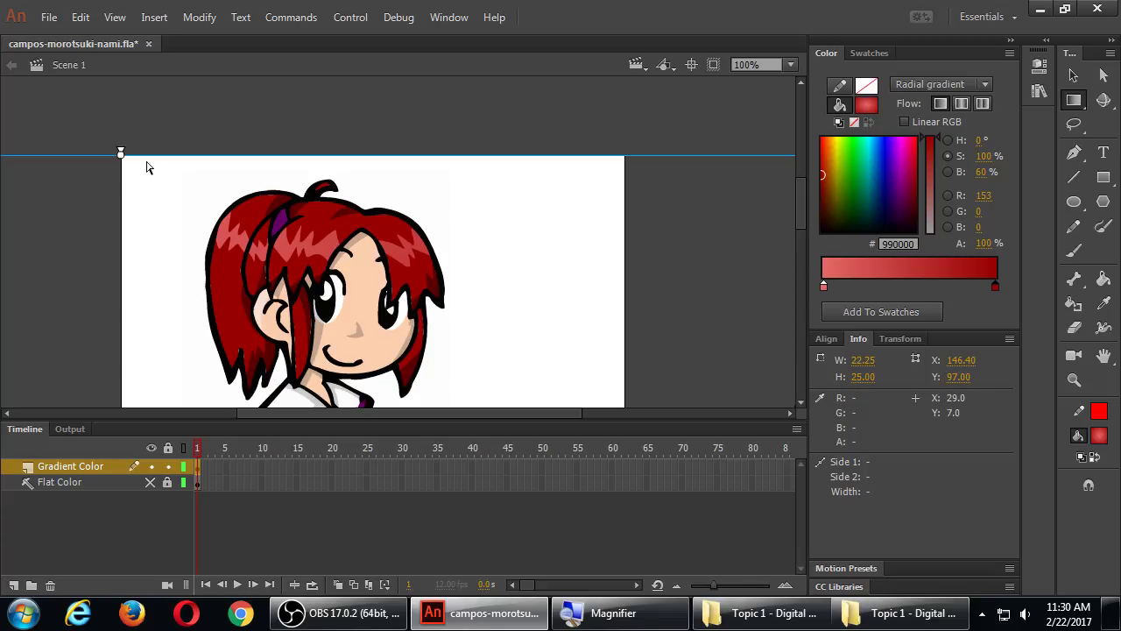
drag(121, 154, 144, 219)
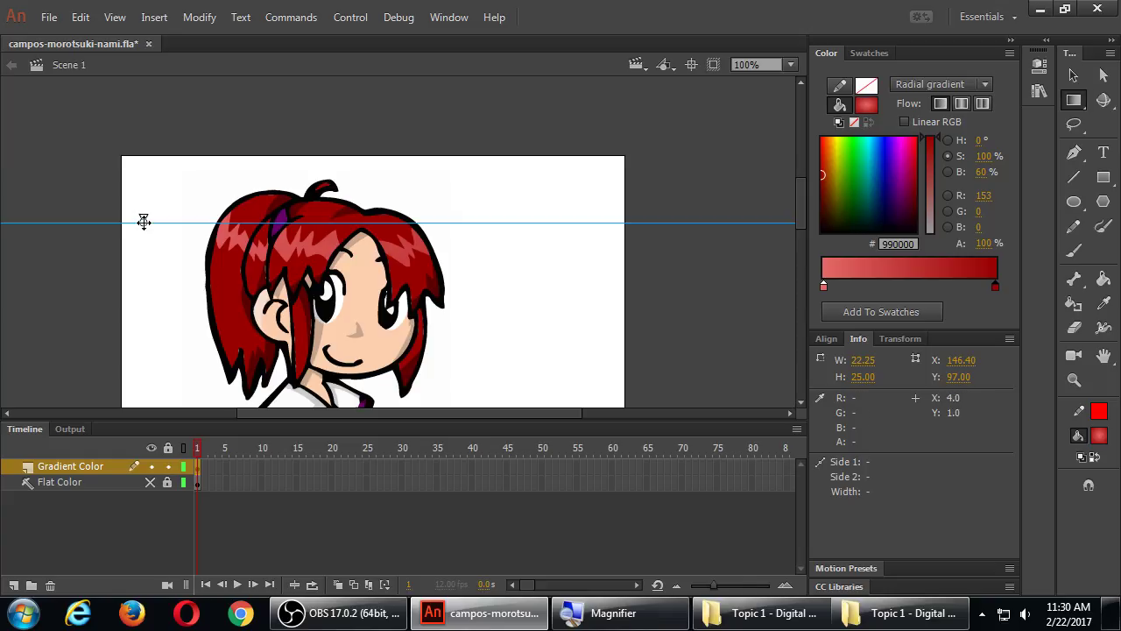
Move the highlight gradient's center further toward the head, just outside the ponytail at ear height.
click(372, 239)
key(ctrl+minus)
key(ctrl+equal)
key(ctrl+equal)
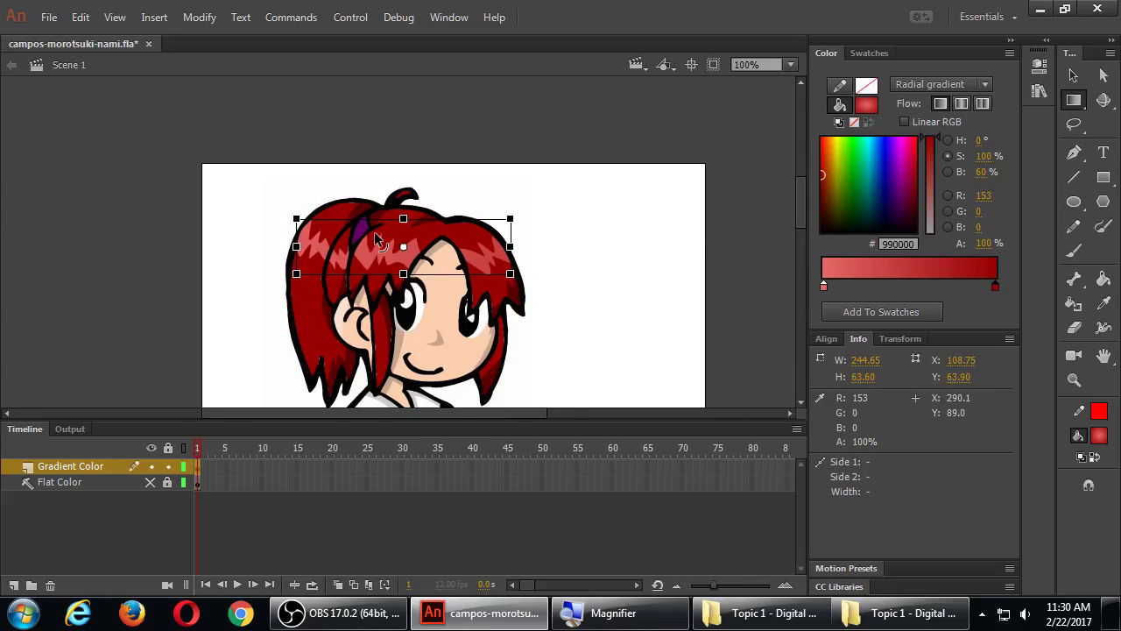
click(410, 267)
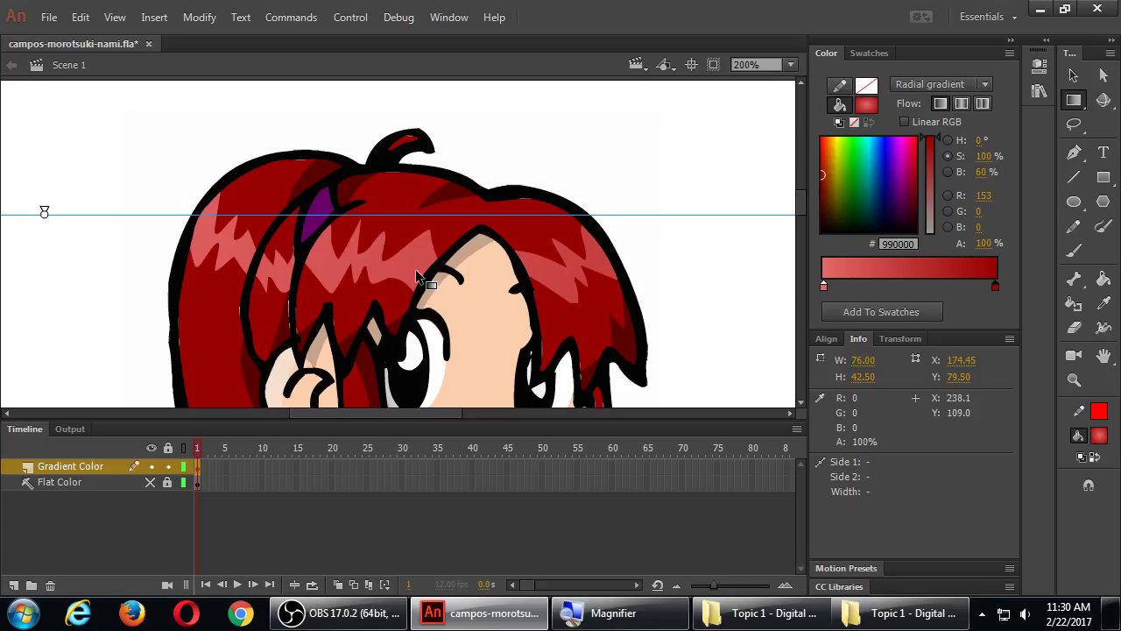
click(164, 247)
key(ctrl+minus)
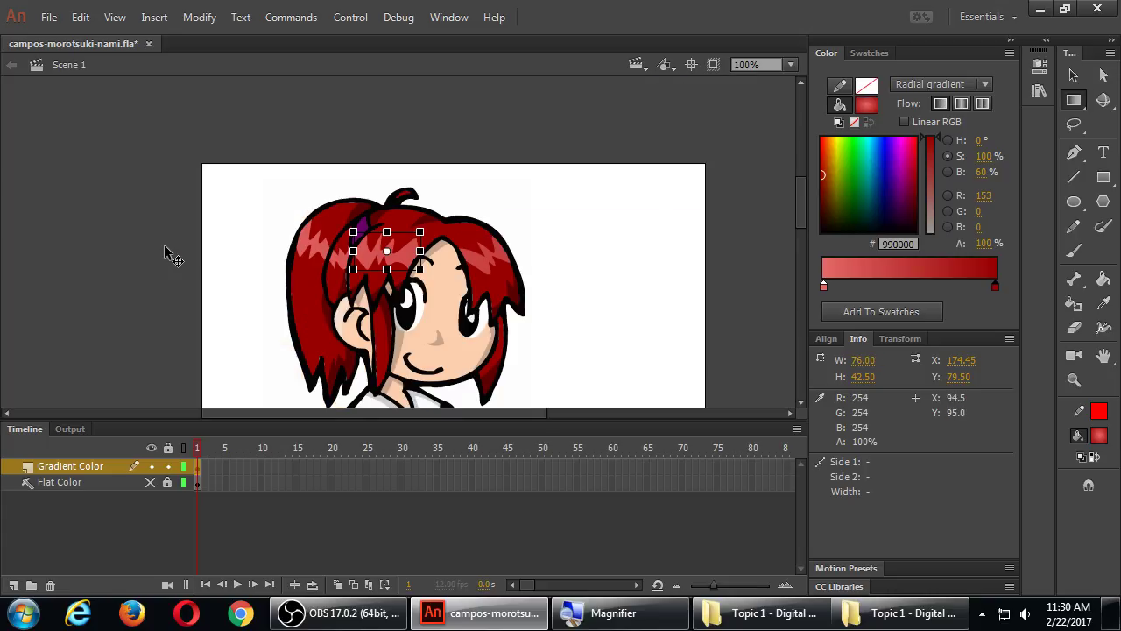
click(164, 247)
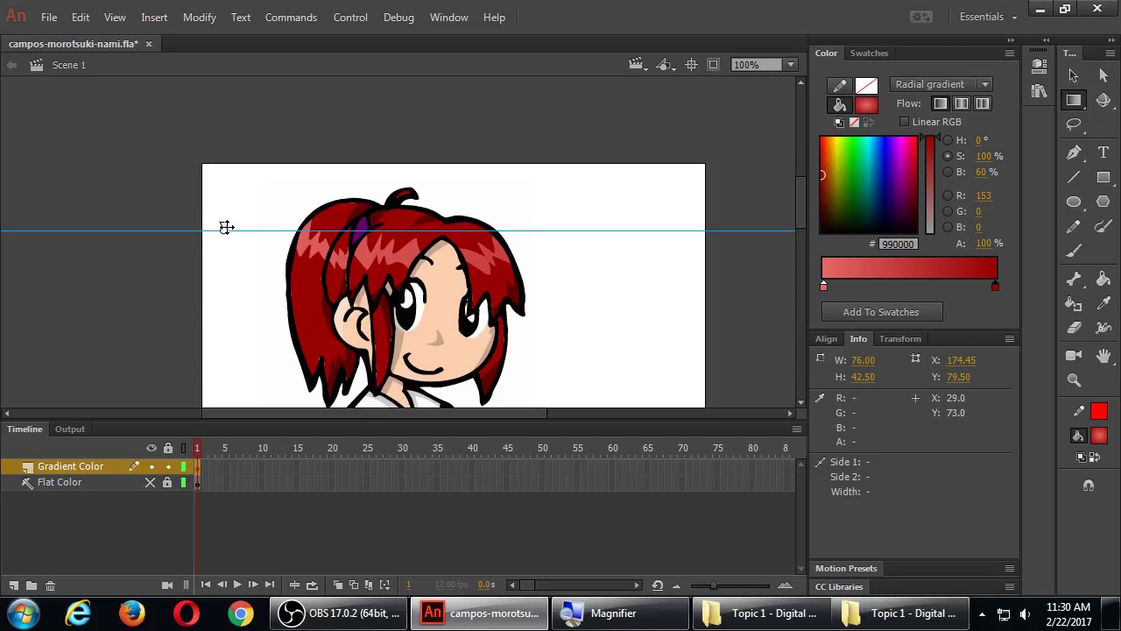
drag(226, 231, 250, 317)
click(294, 317)
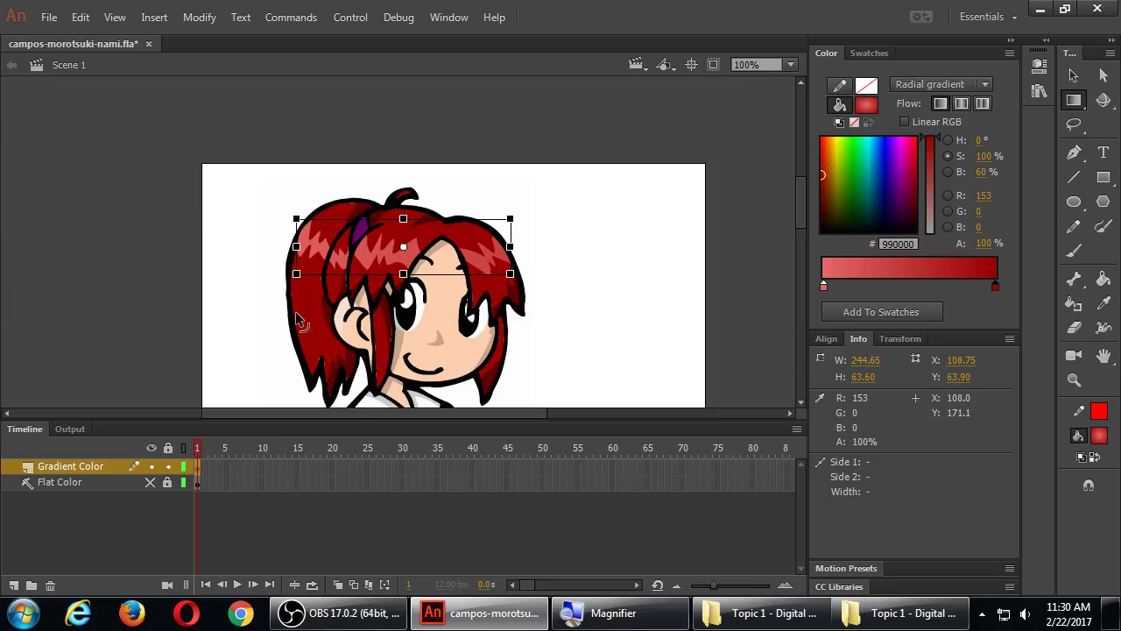
Shrink the highlight gradient's circle to roughly a quarter of its radius, slightly reducing its width first.
key(ctrl+minus)
key(ctrl+minus)
key(ctrl+minus)
click(297, 319)
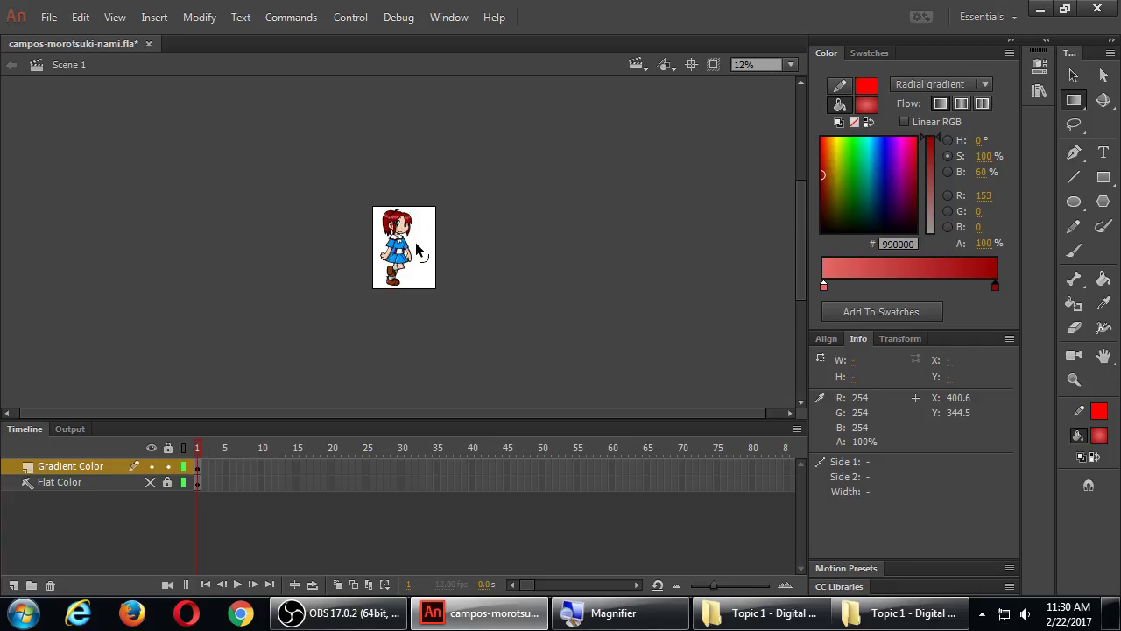
key(ctrl+equal)
key(ctrl+equal)
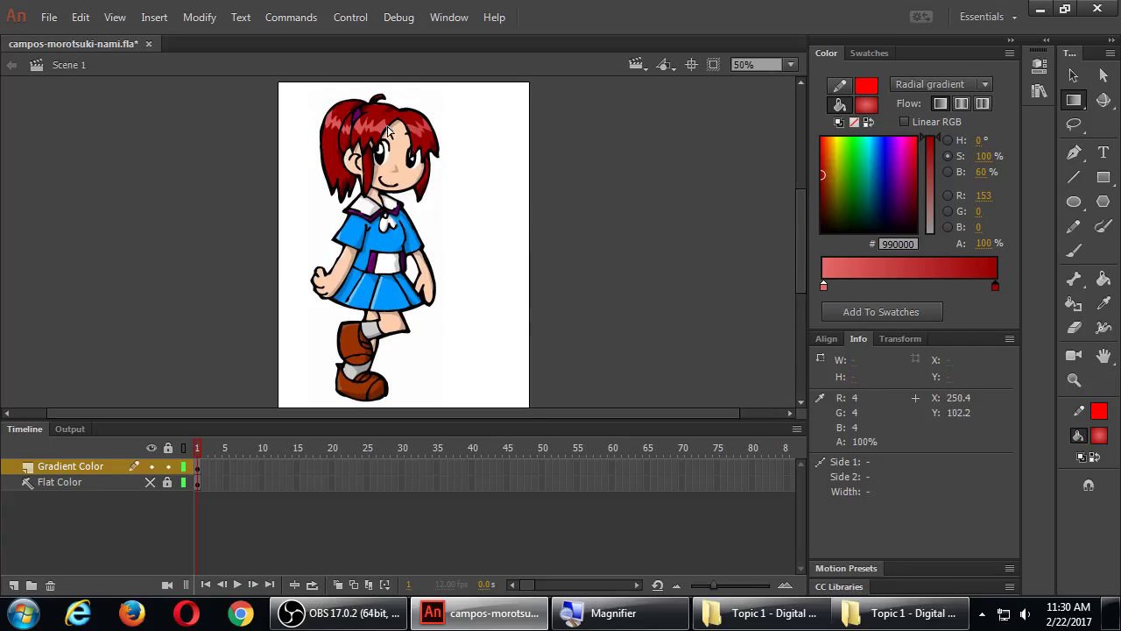
click(385, 132)
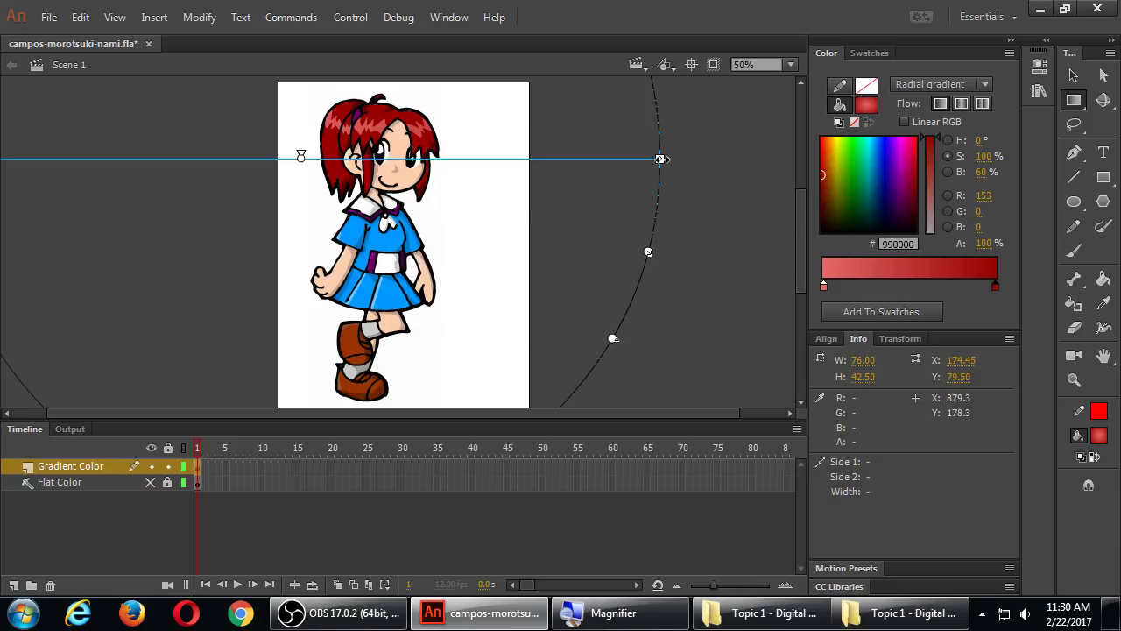
mouse_move(660, 159)
mouse_down()
mouse_move(450, 160)
mouse_move(642, 166)
mouse_up()
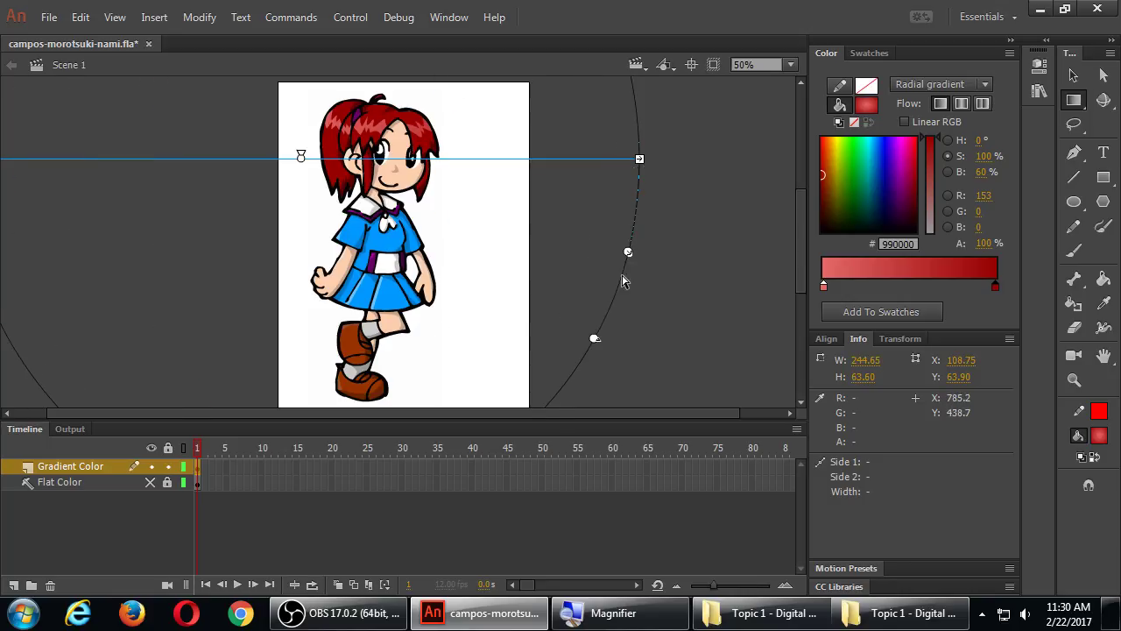
drag(633, 261, 431, 171)
key(ctrl+=)
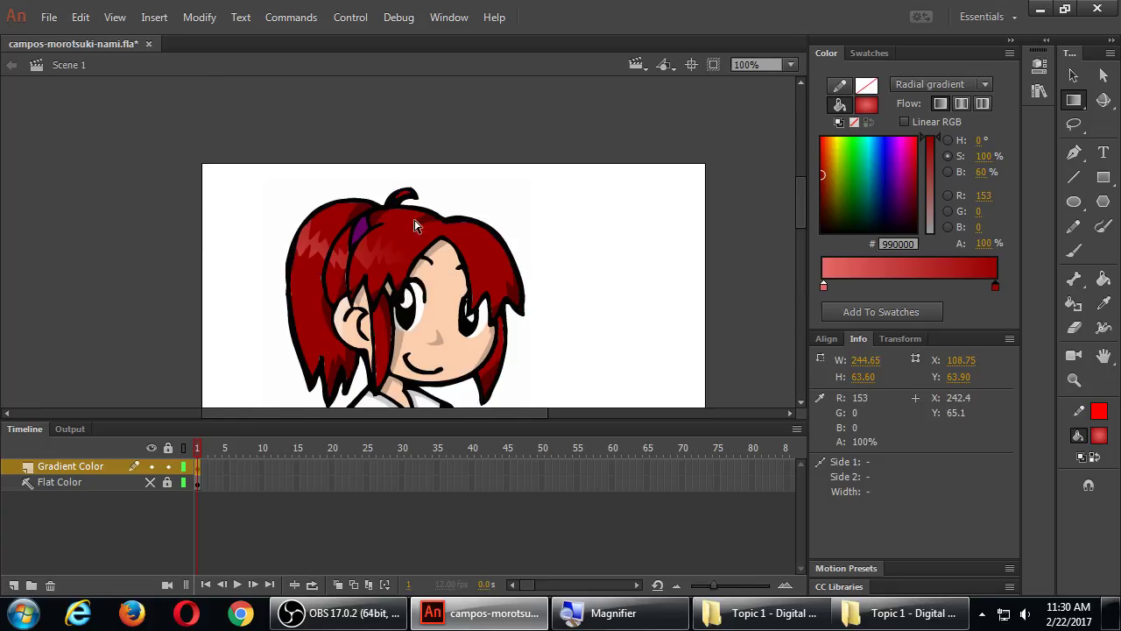
Try centering the highlight gradient on the middle bangs and reducing its circle to about the size of the head.
click(393, 254)
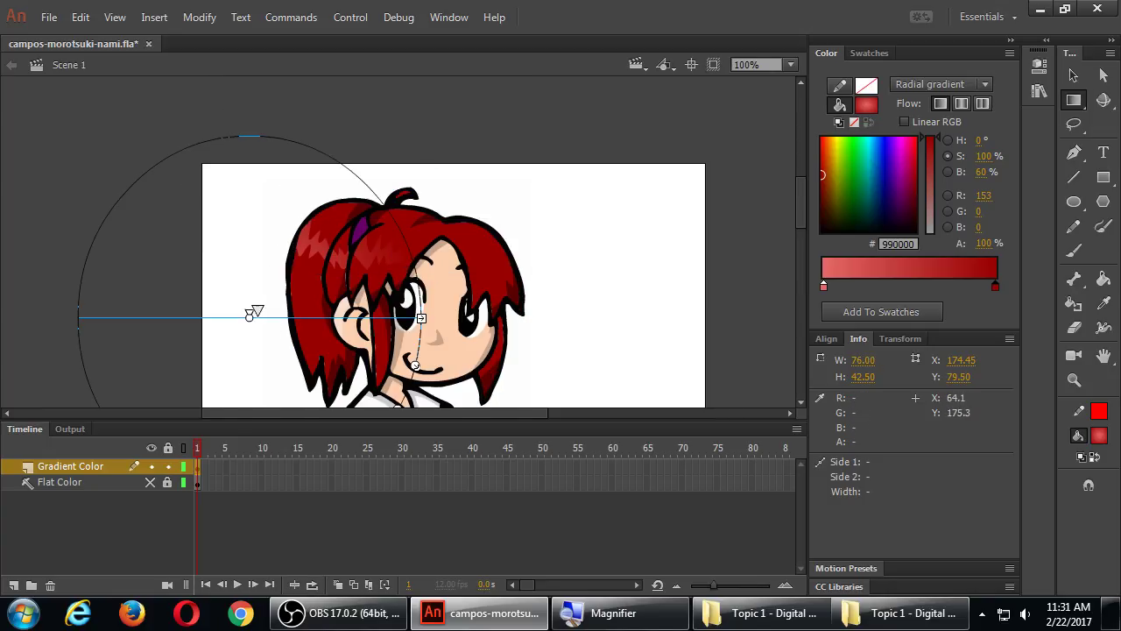
drag(252, 316, 379, 260)
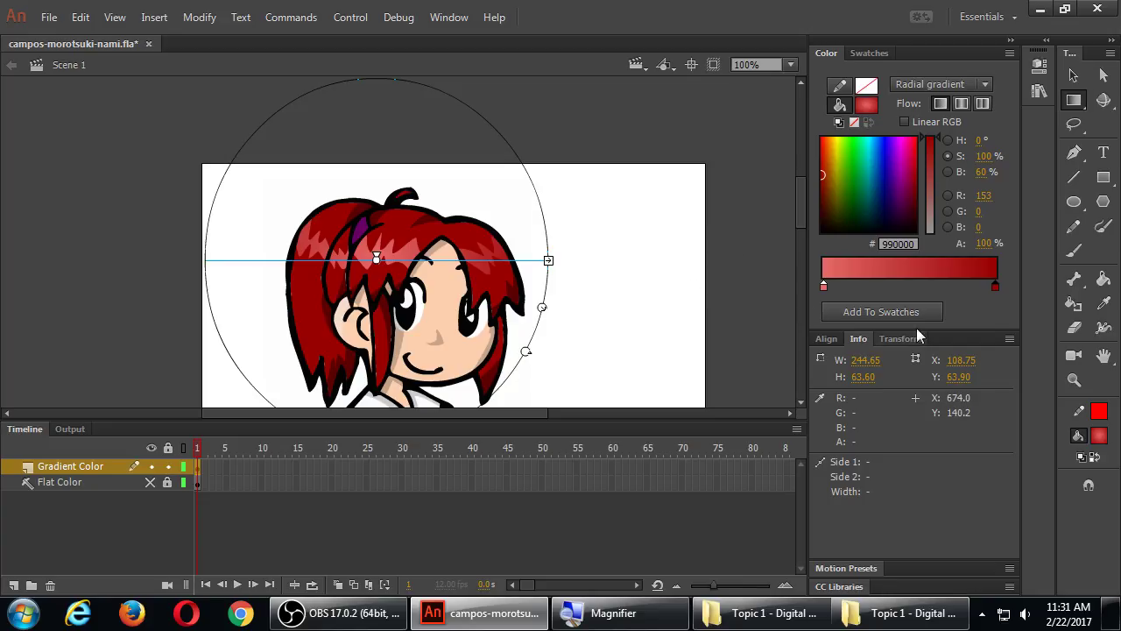
click(759, 245)
click(481, 263)
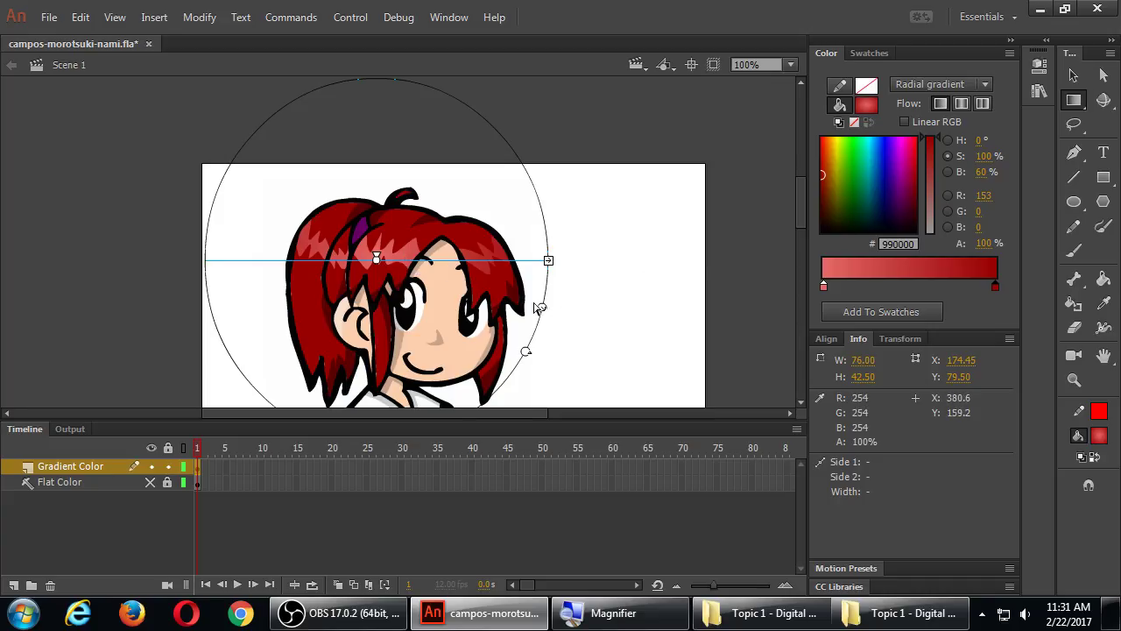
drag(543, 309, 483, 291)
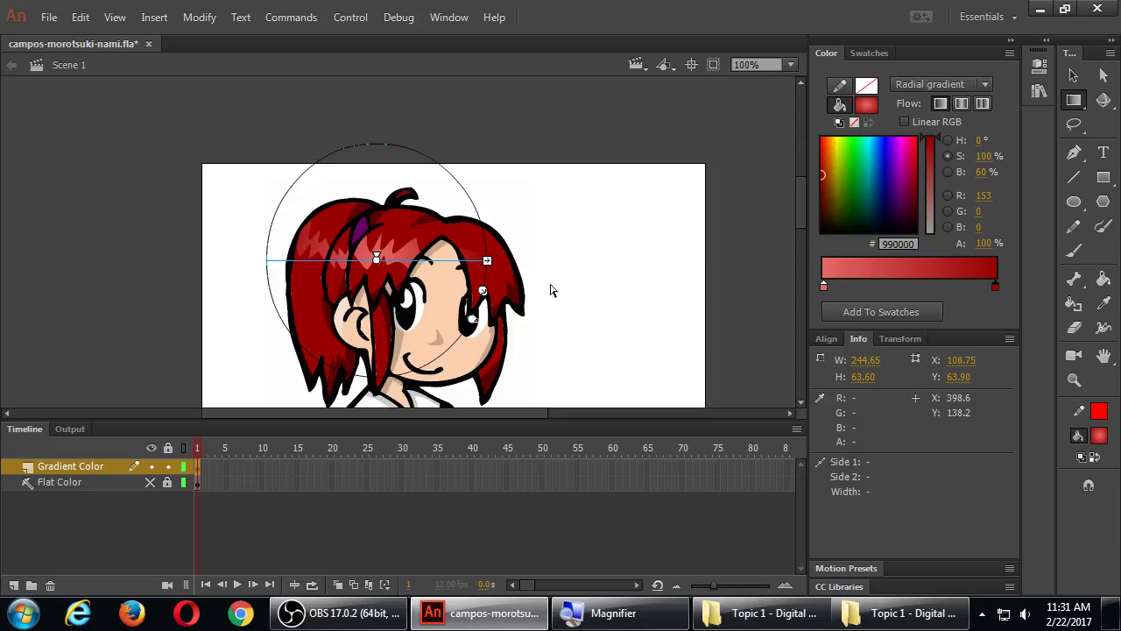
Undo the gradient's recentering and shrinking on the bangs.
key(ctrl+z)
key(ctrl+z)
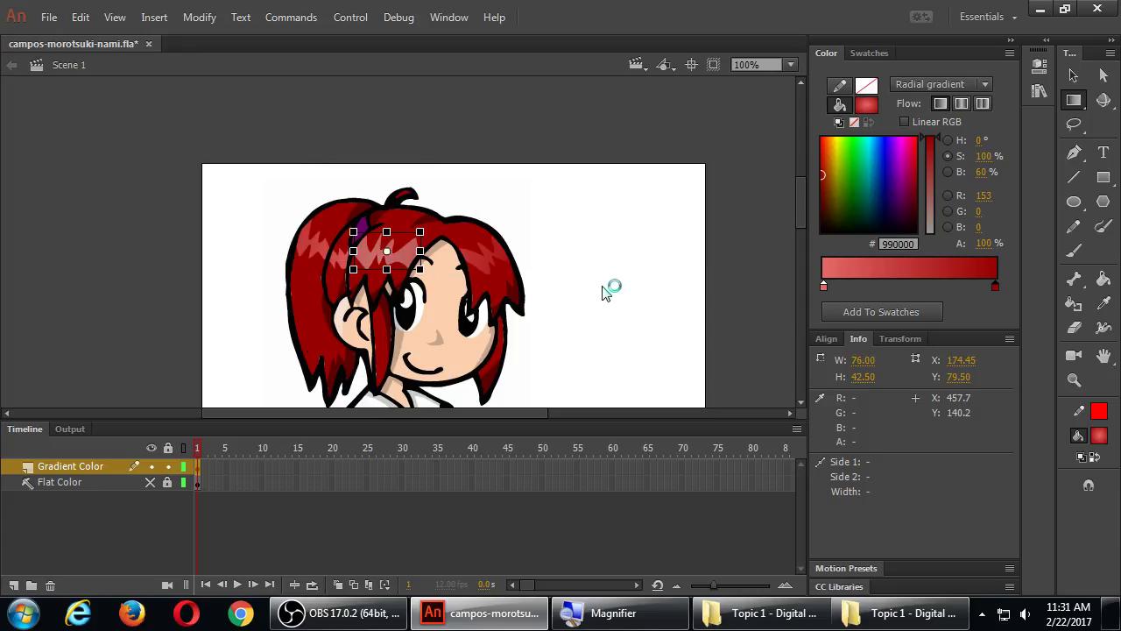
key(ctrl+z)
key(ctrl+z)
key(ctrl+y)
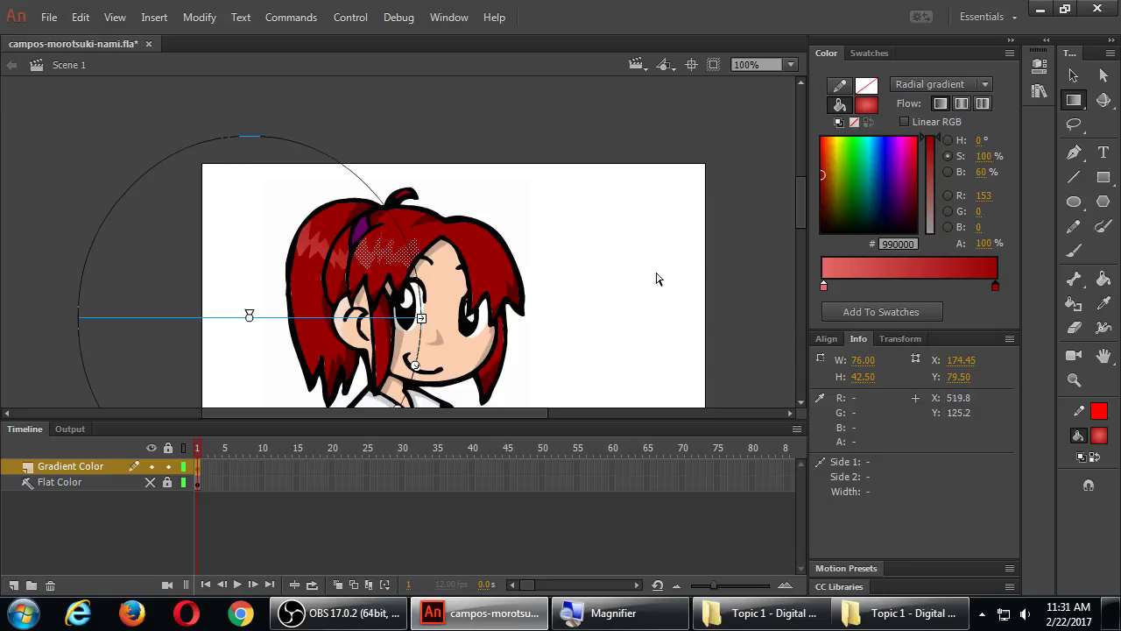
key(ctrl+z)
Center the highlight gradient on the lower edge of the middle bangs' highlight and shrink its circle by about a third.
click(390, 263)
drag(250, 314, 389, 265)
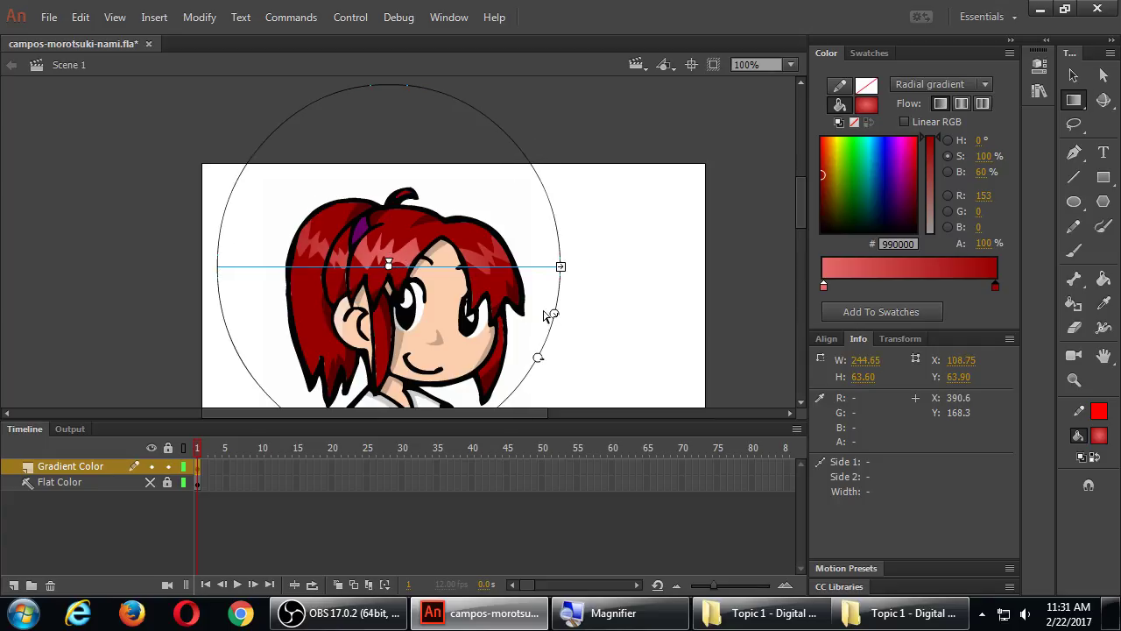
drag(554, 314, 500, 299)
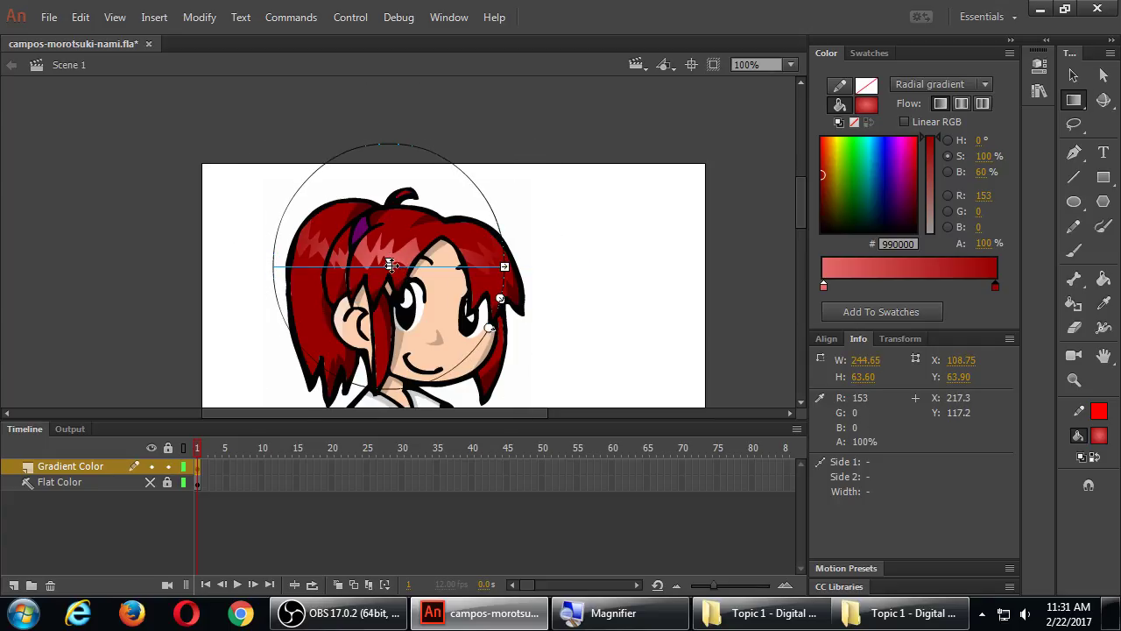
Fine-tune the gradient's center within the middle bangs' highlight, then reduce its circle and tilt it slightly.
mouse_move(388, 265)
mouse_down()
mouse_move(368, 254)
mouse_move(380, 253)
mouse_up()
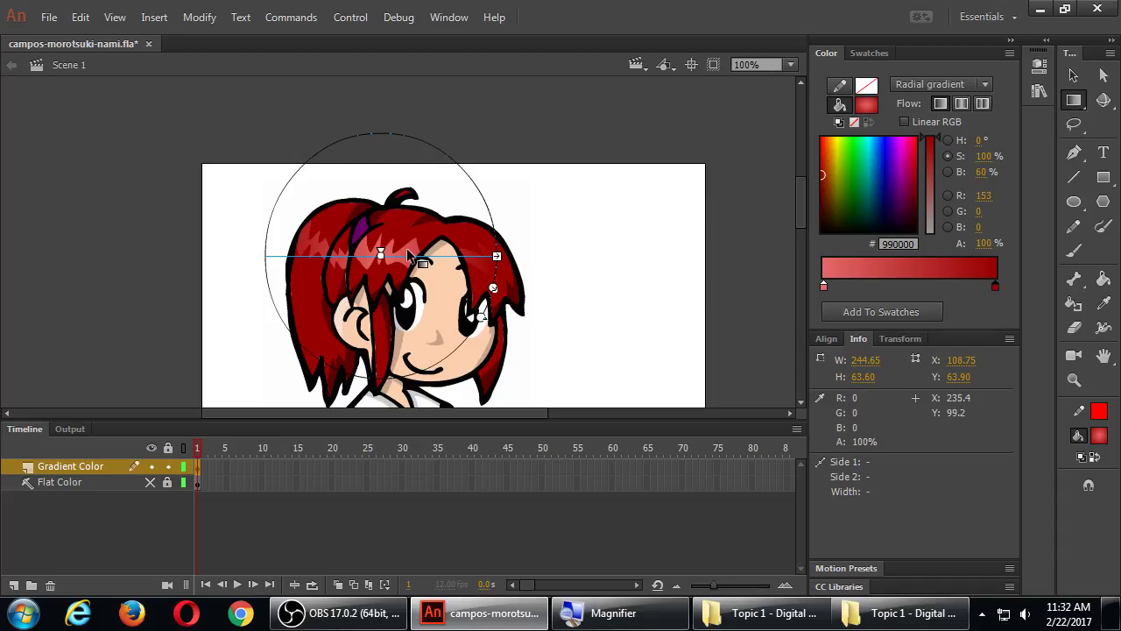
drag(381, 253, 444, 258)
mouse_move(377, 257)
mouse_down()
mouse_move(329, 257)
mouse_move(495, 257)
mouse_move(342, 257)
mouse_move(392, 253)
mouse_up()
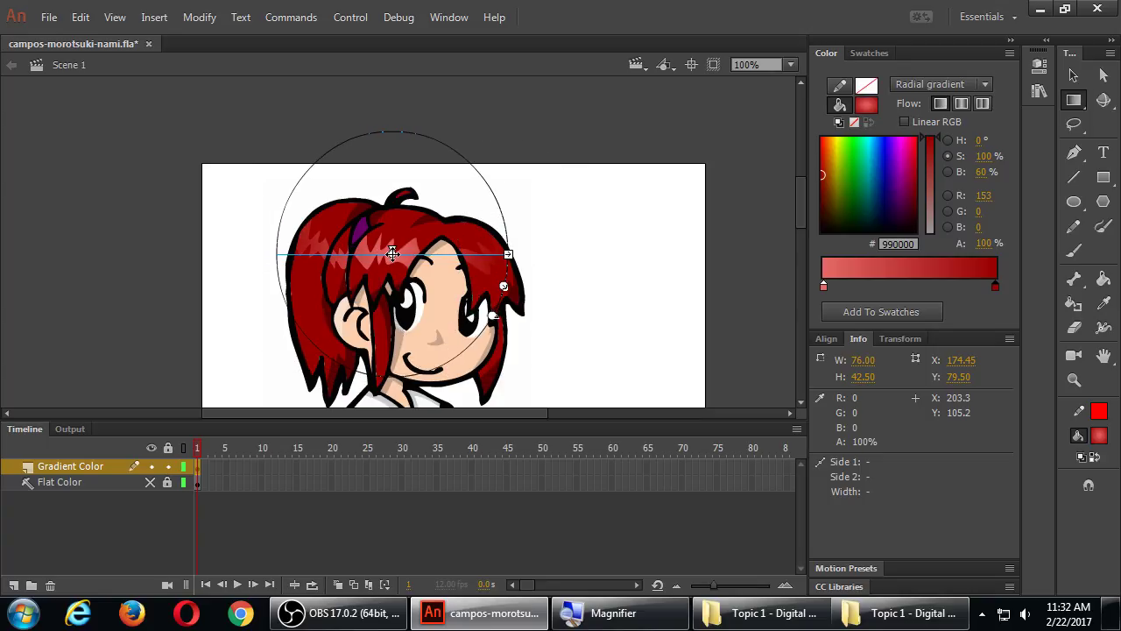
drag(513, 296, 493, 295)
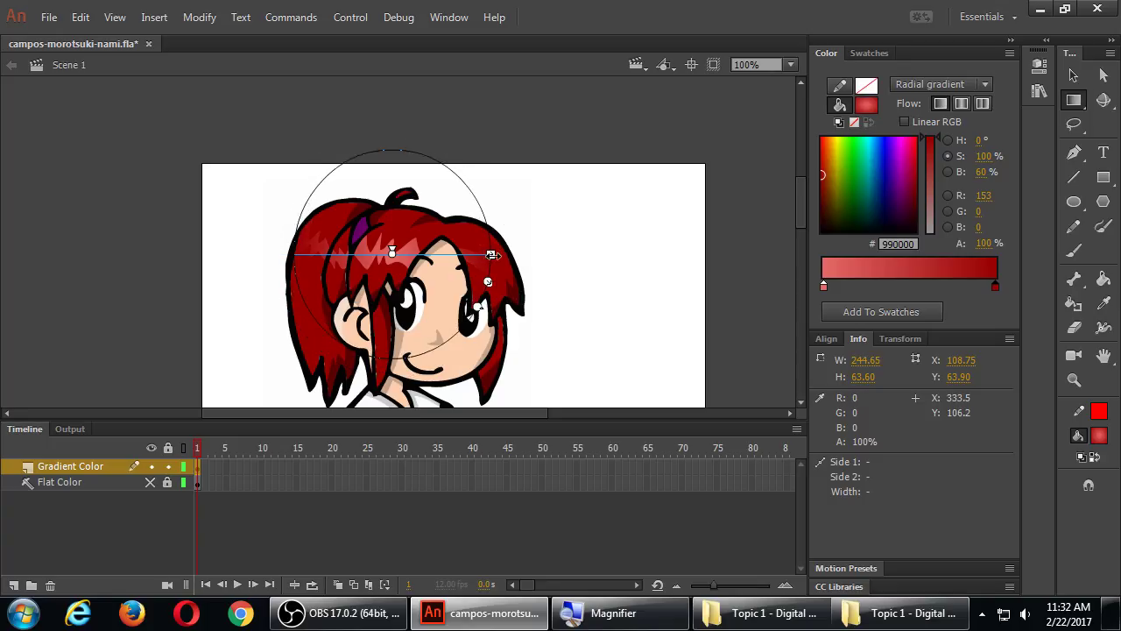
drag(490, 254, 481, 281)
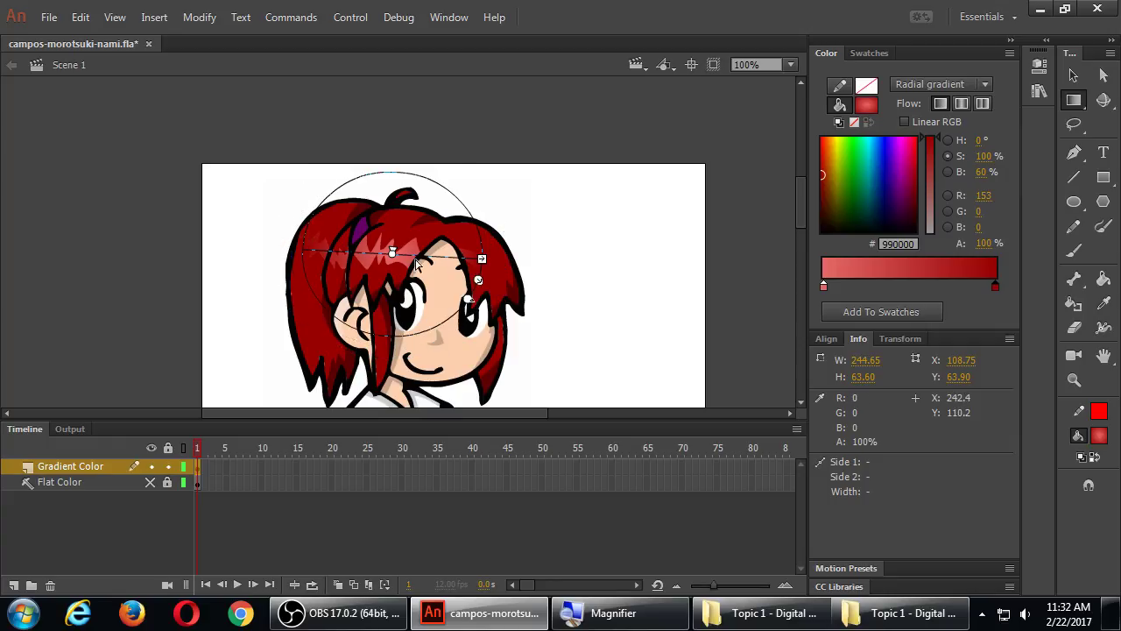
Shift the highlight gradient's center slightly toward the face on the middle bangs and enlarge its circle by about a fifth.
mouse_move(393, 253)
mouse_down()
mouse_move(342, 255)
mouse_move(405, 256)
mouse_up()
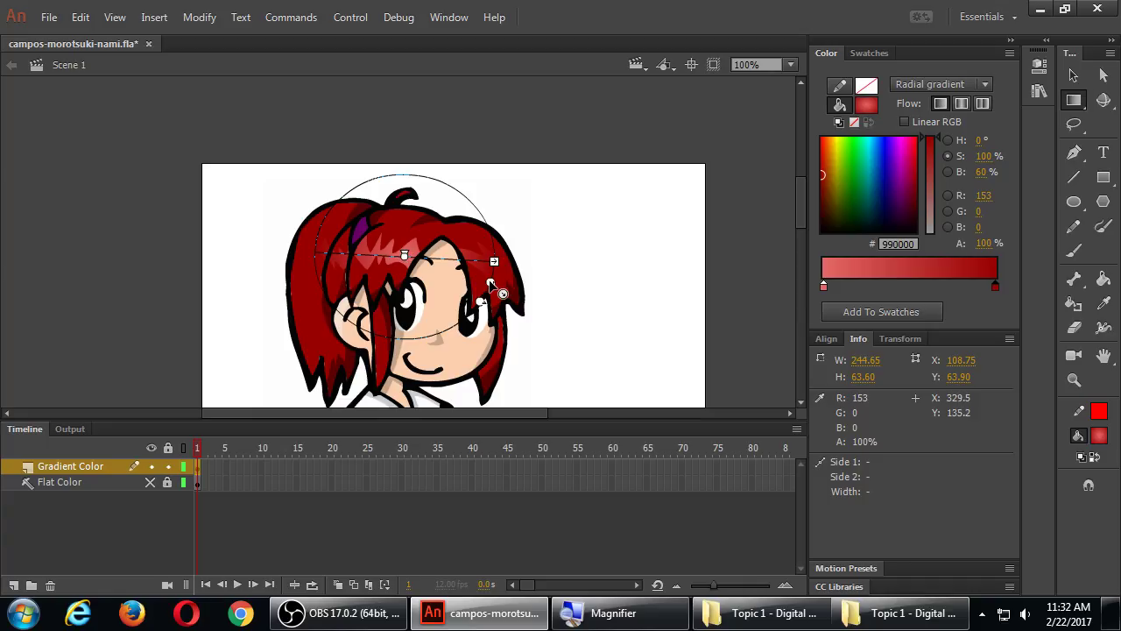
drag(488, 279, 531, 293)
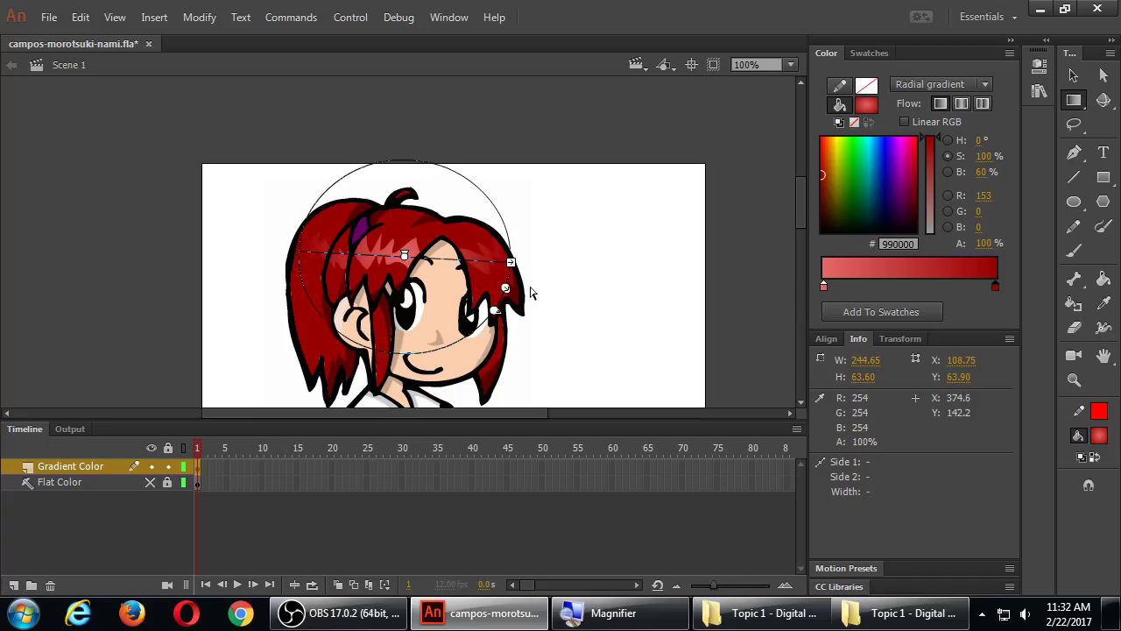
click(576, 275)
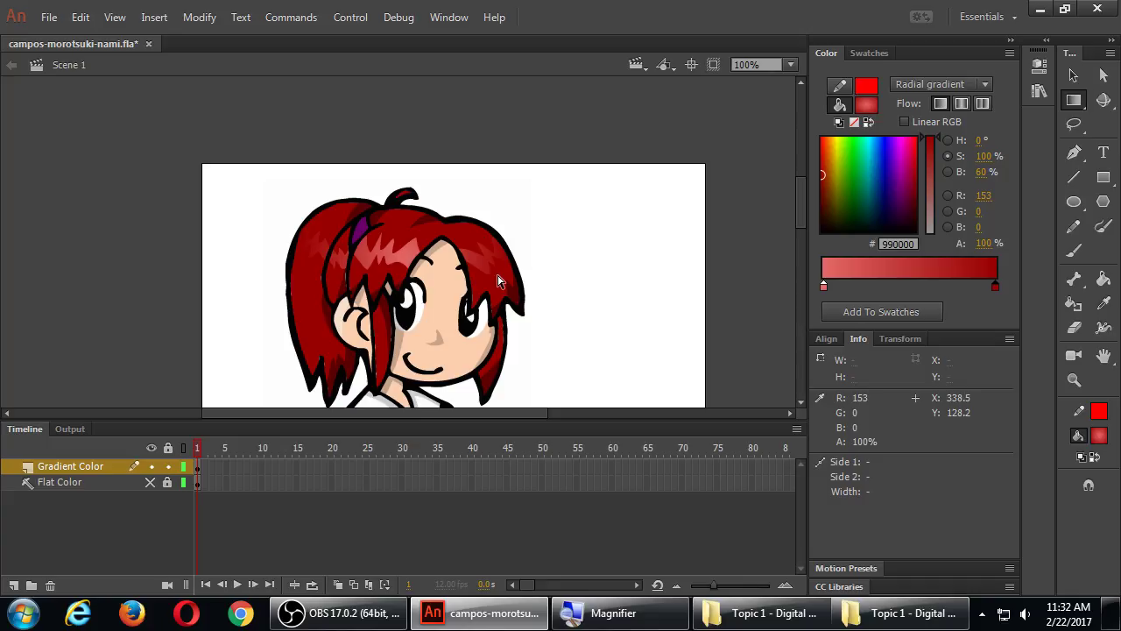
click(411, 263)
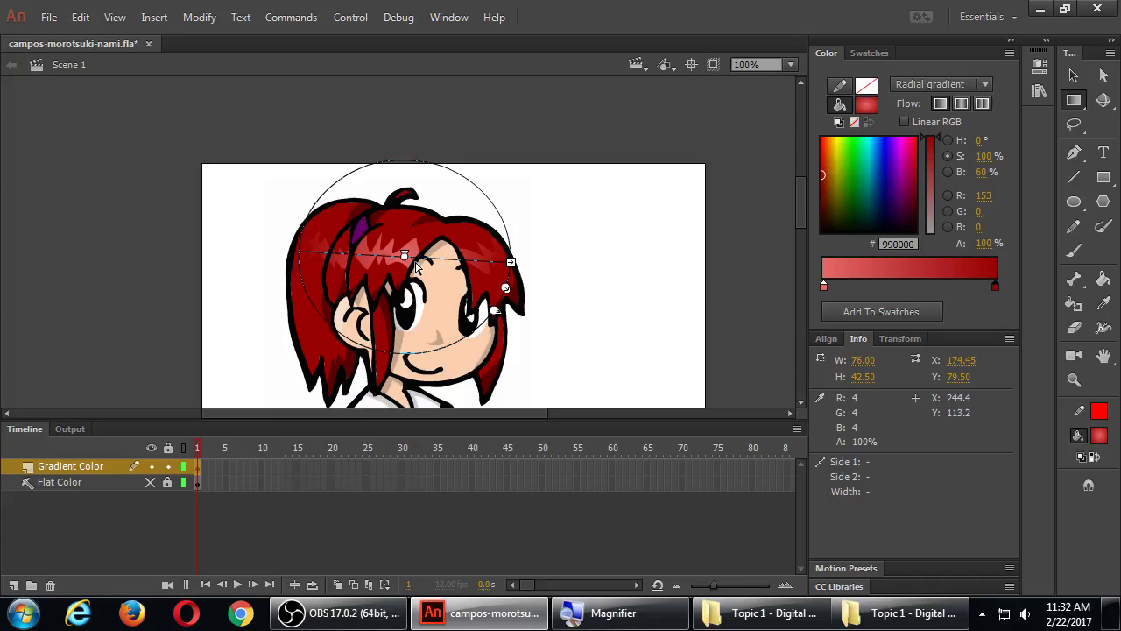
Inspect the separate highlight pieces on the side bangs and above the ear by selecting each one.
click(1073, 77)
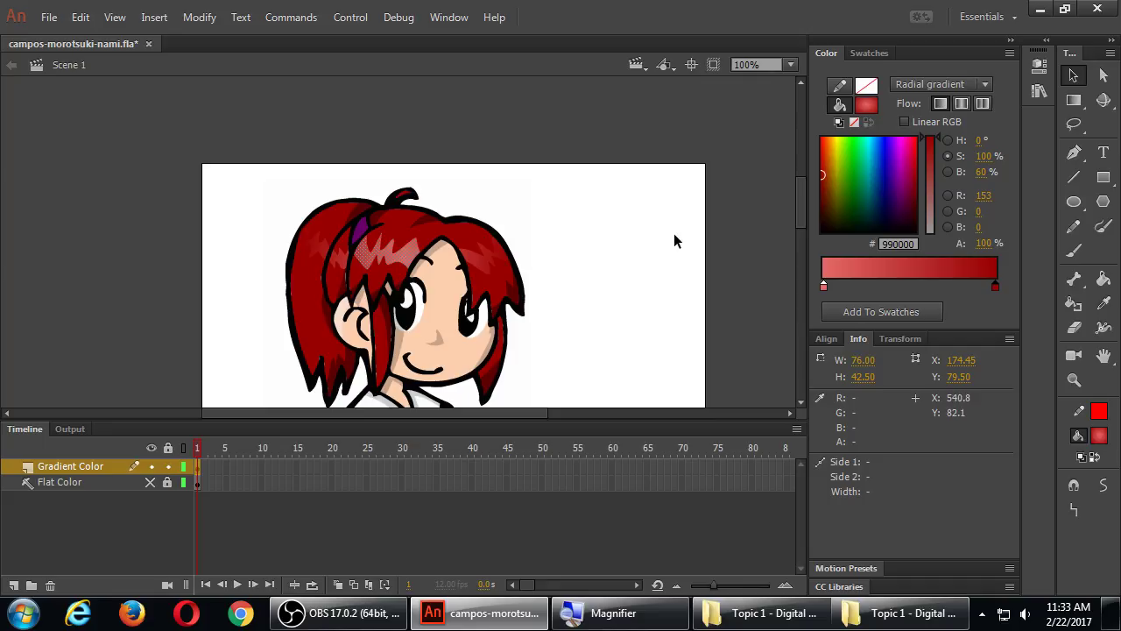
click(488, 262)
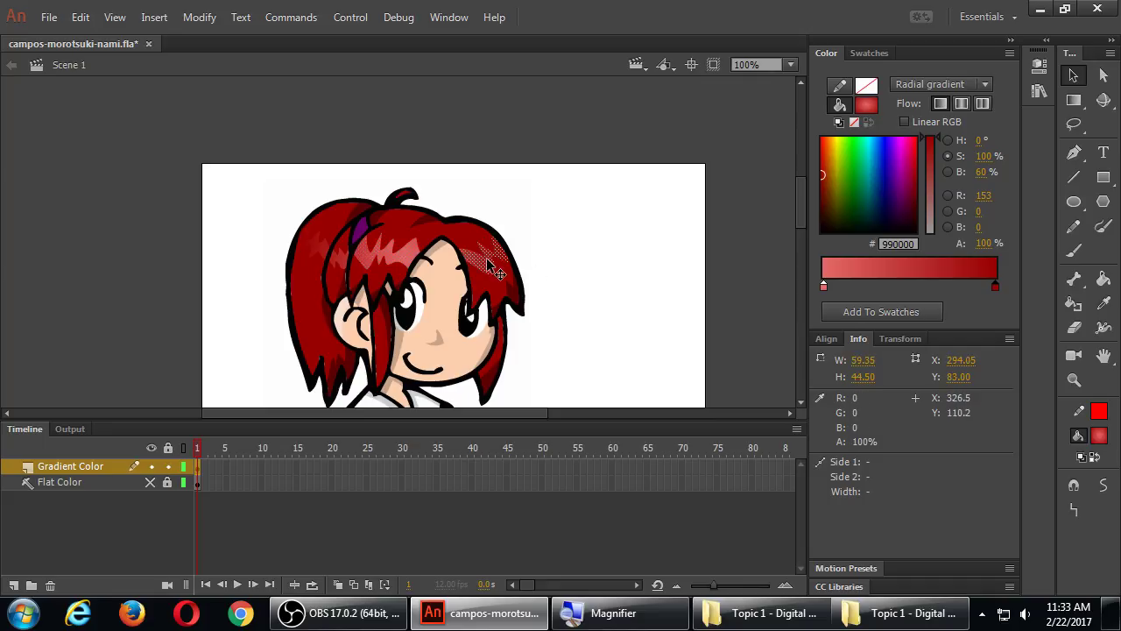
click(353, 259)
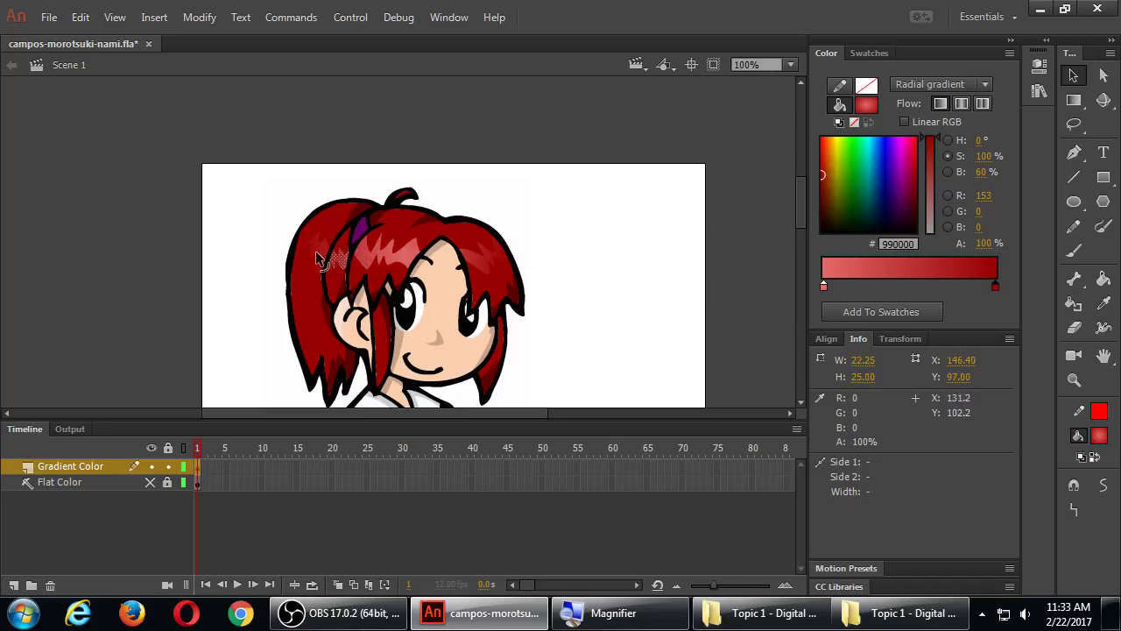
click(253, 243)
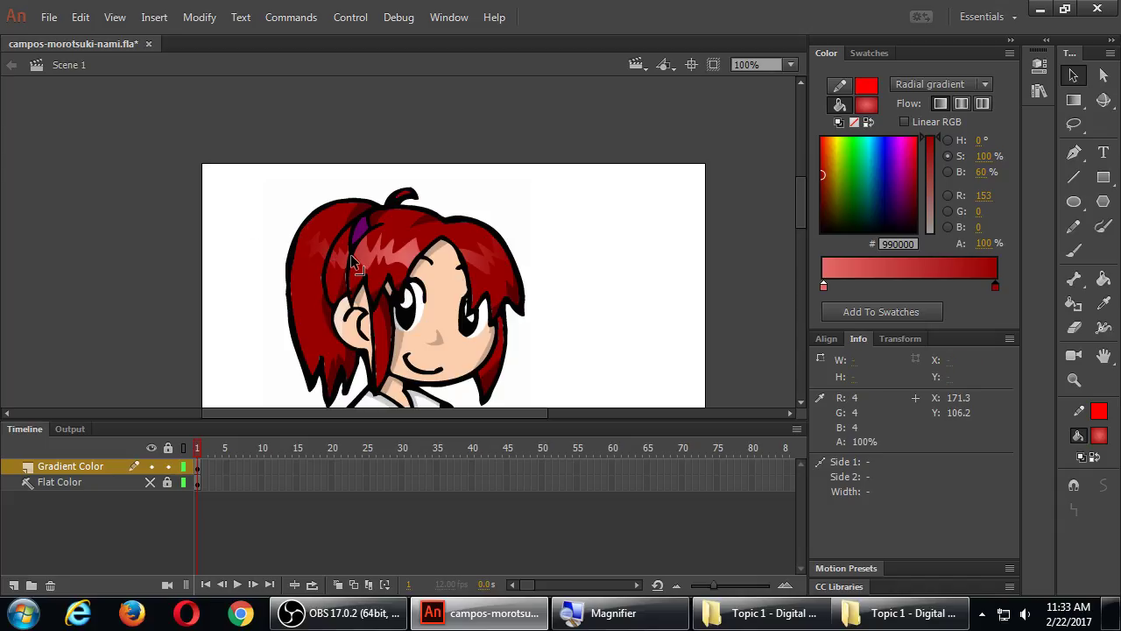
Examine the ponytail's highlight shape up close by selecting it and clearing the selection.
scroll(354, 261, up, 5)
drag(428, 254, 646, 229)
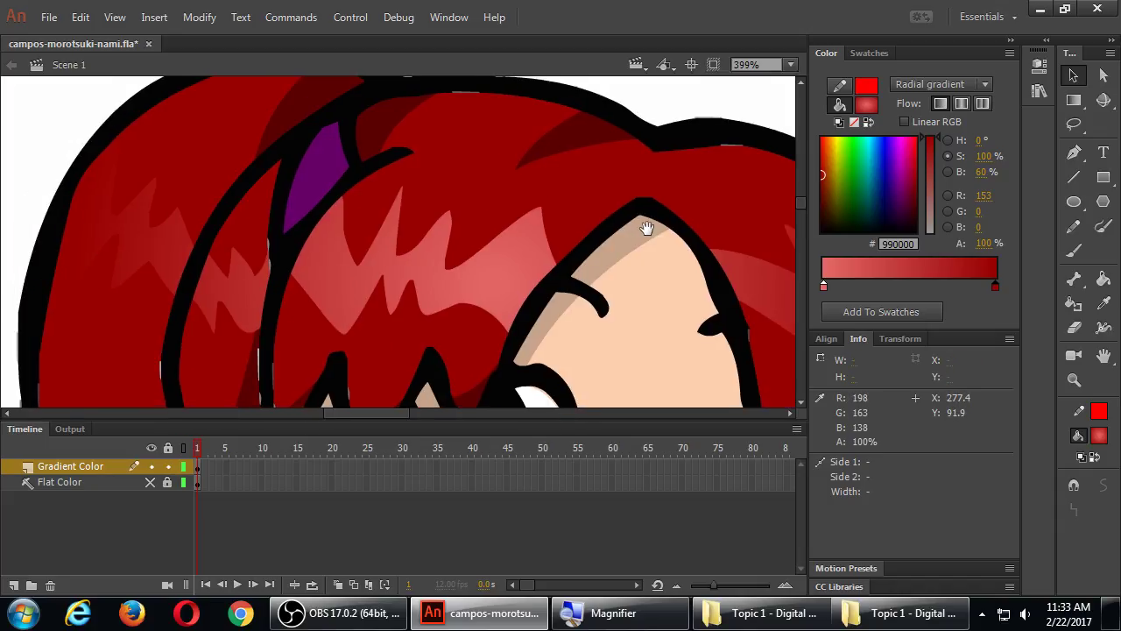
drag(391, 231, 594, 269)
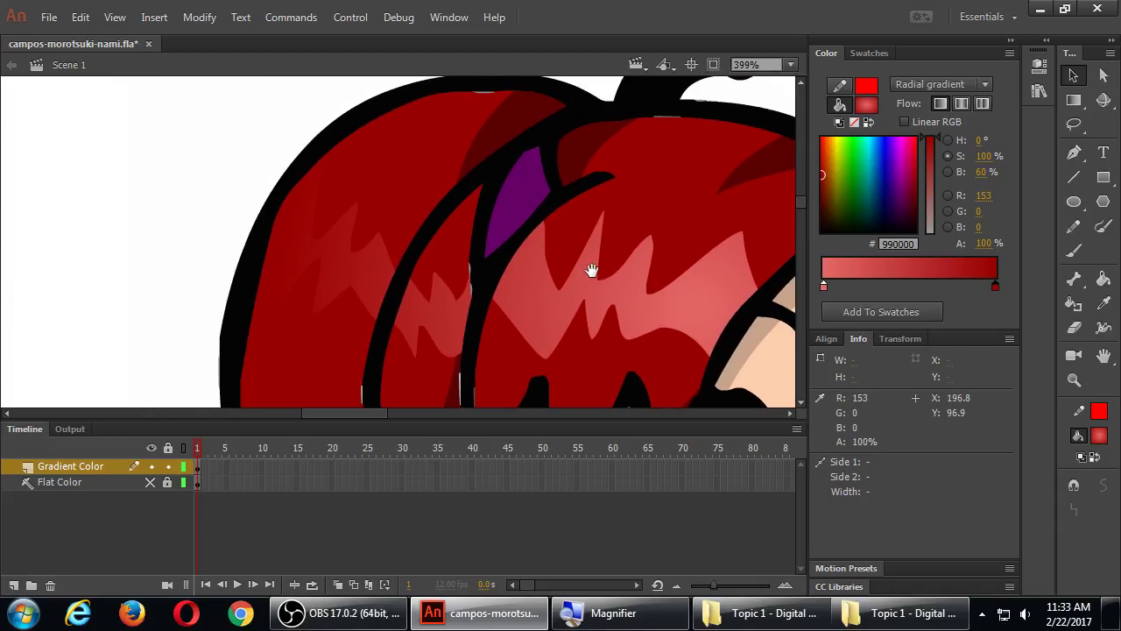
click(308, 243)
click(180, 163)
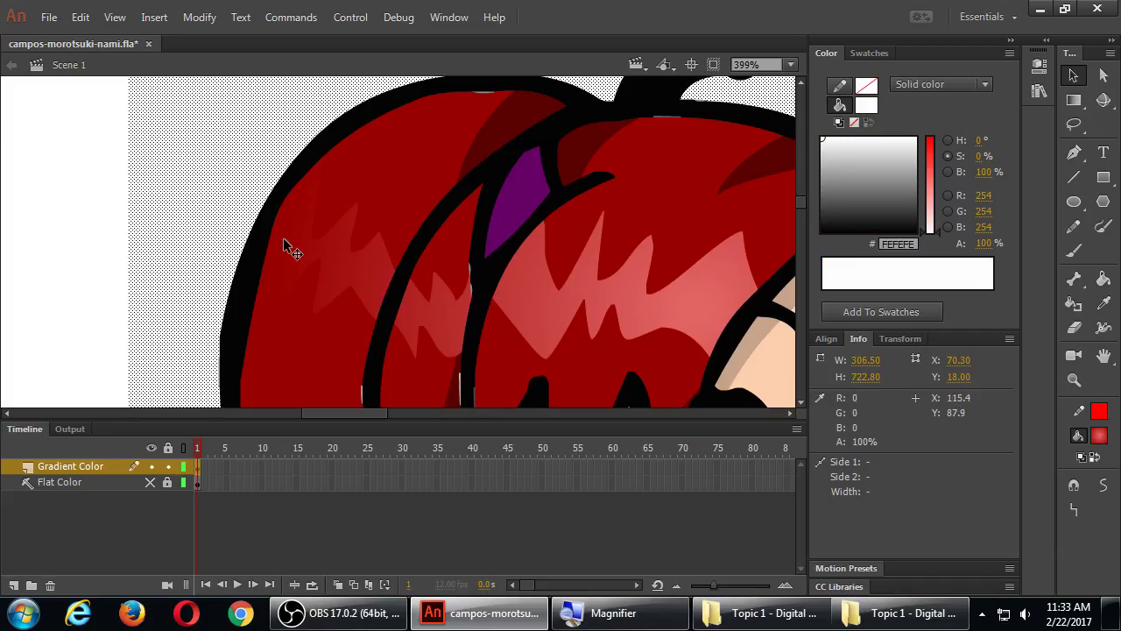
click(117, 208)
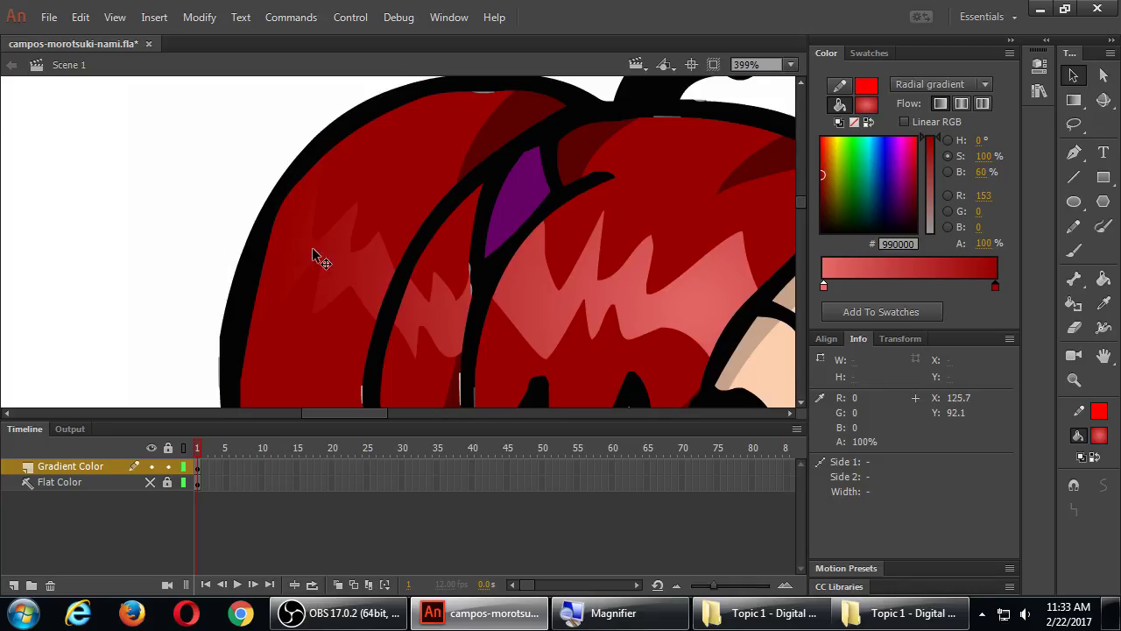
click(361, 275)
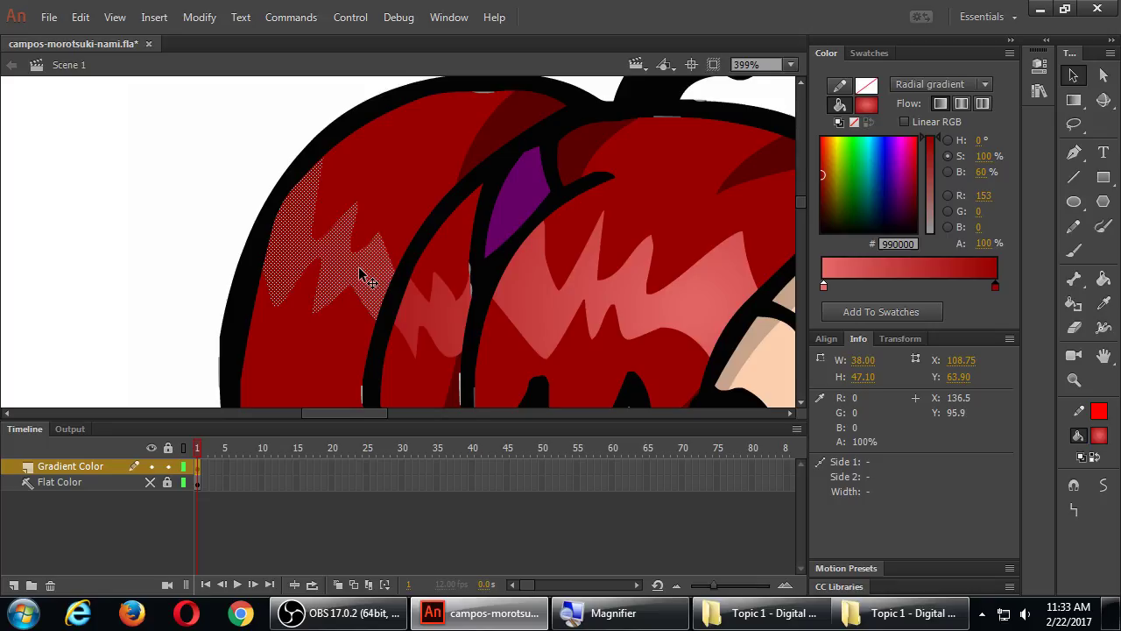
click(224, 171)
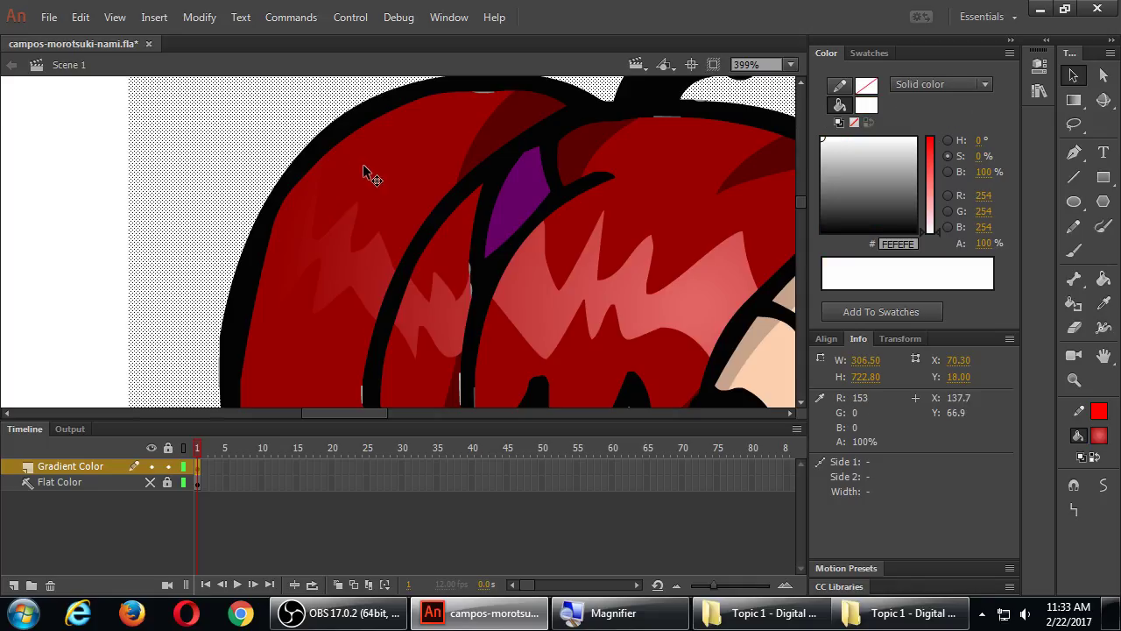
click(101, 180)
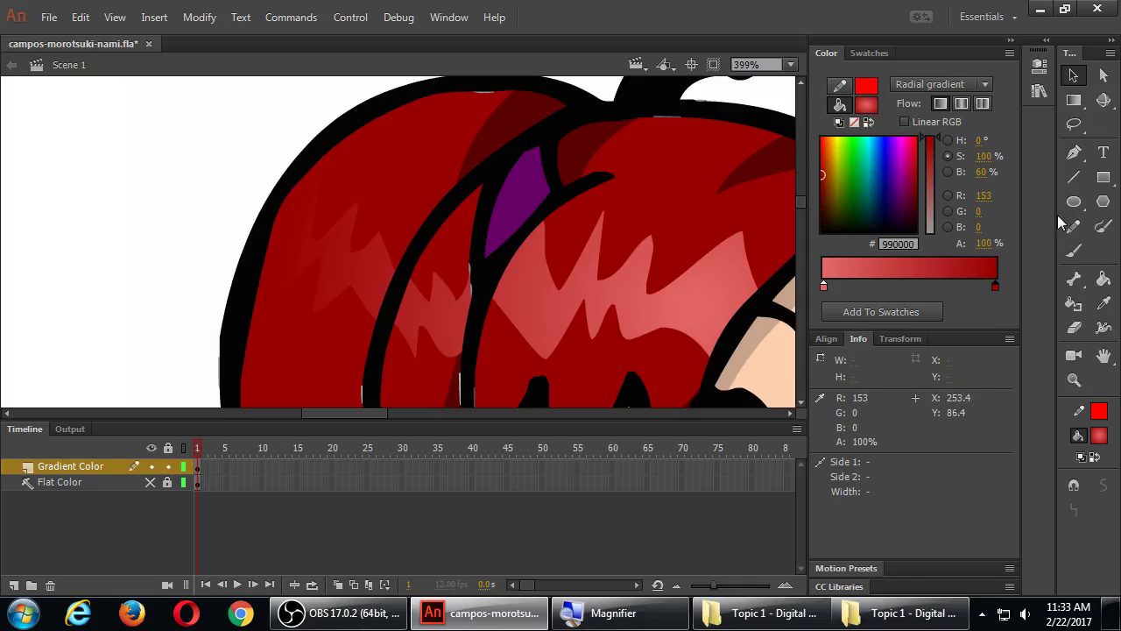
click(1077, 101)
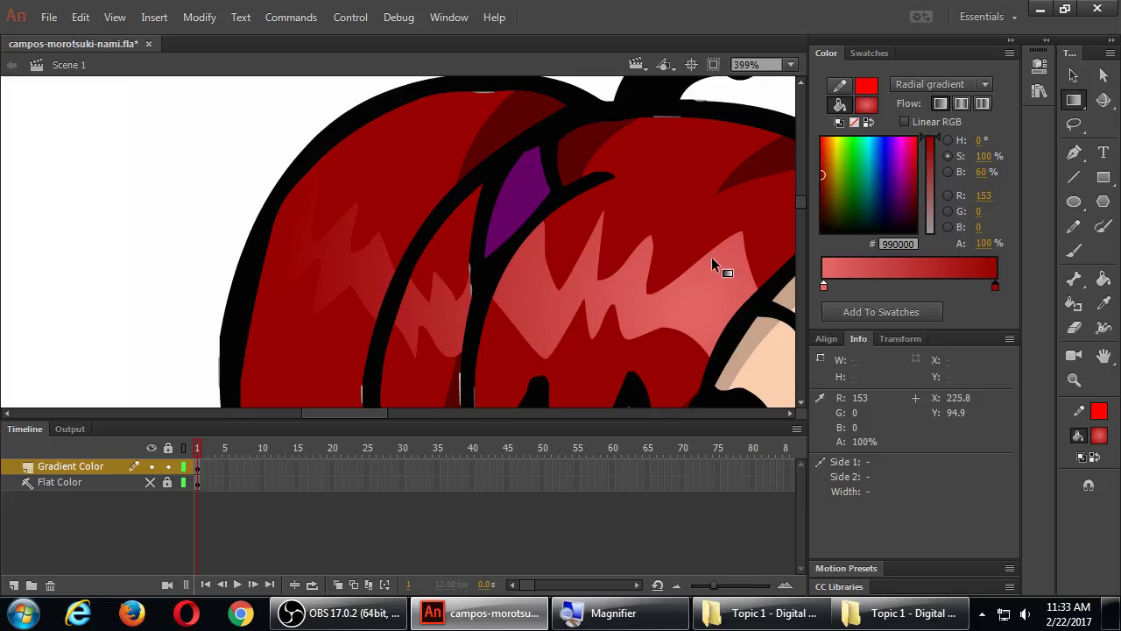
click(1074, 100)
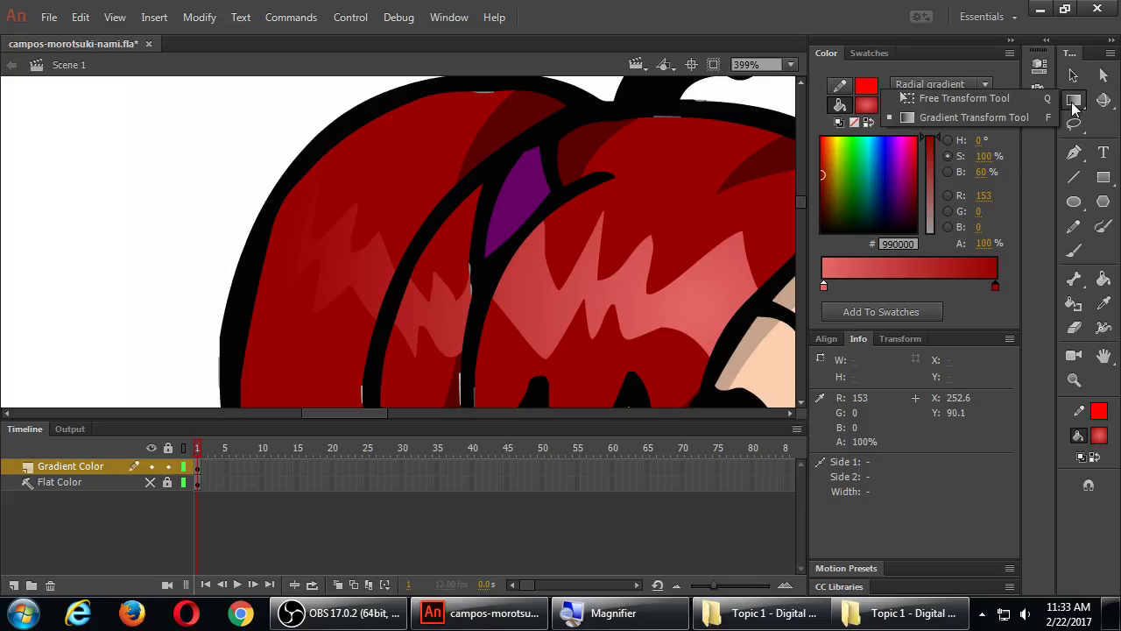
click(1041, 119)
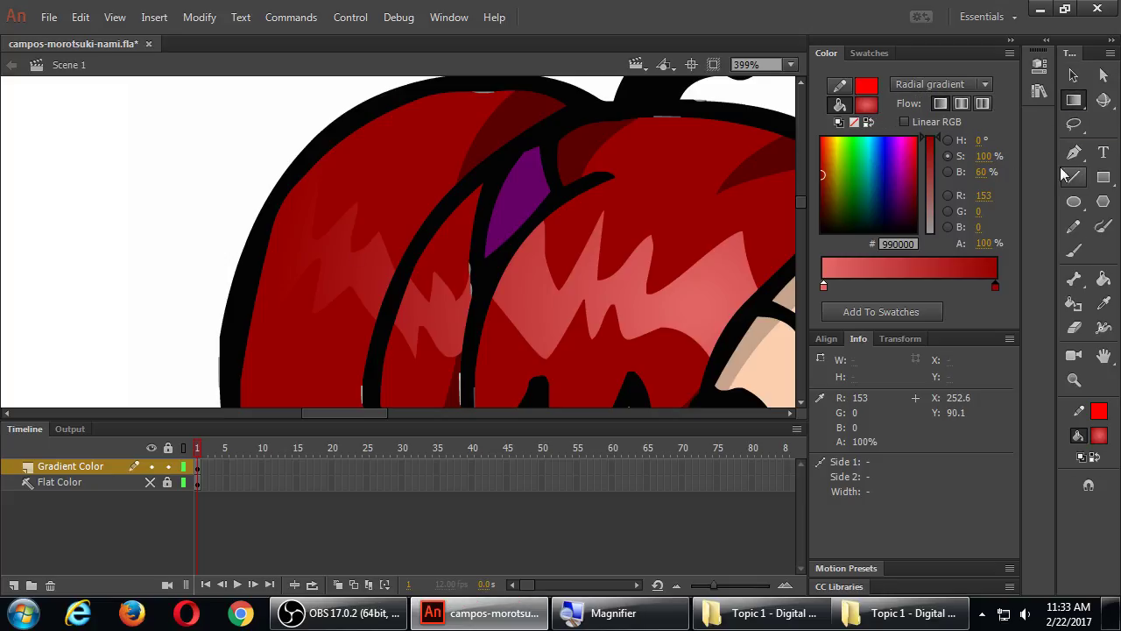
Set the radial gradient's inner color to near-black #040404 and fill the ponytail highlight with it using the Paint Bucket.
click(1099, 282)
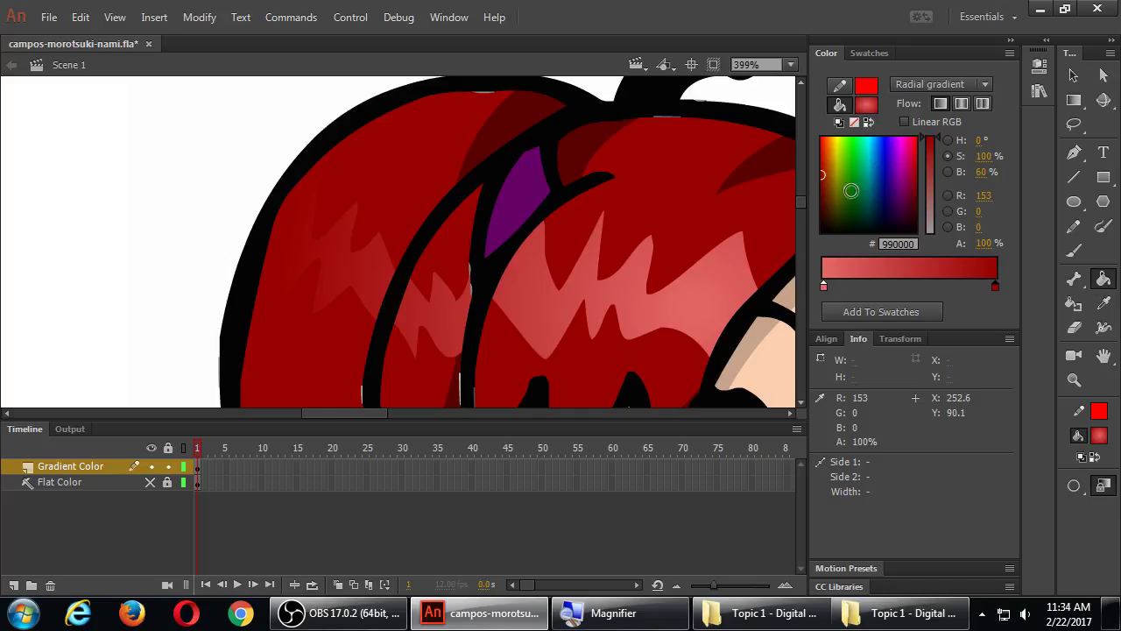
click(823, 288)
double_click(823, 287)
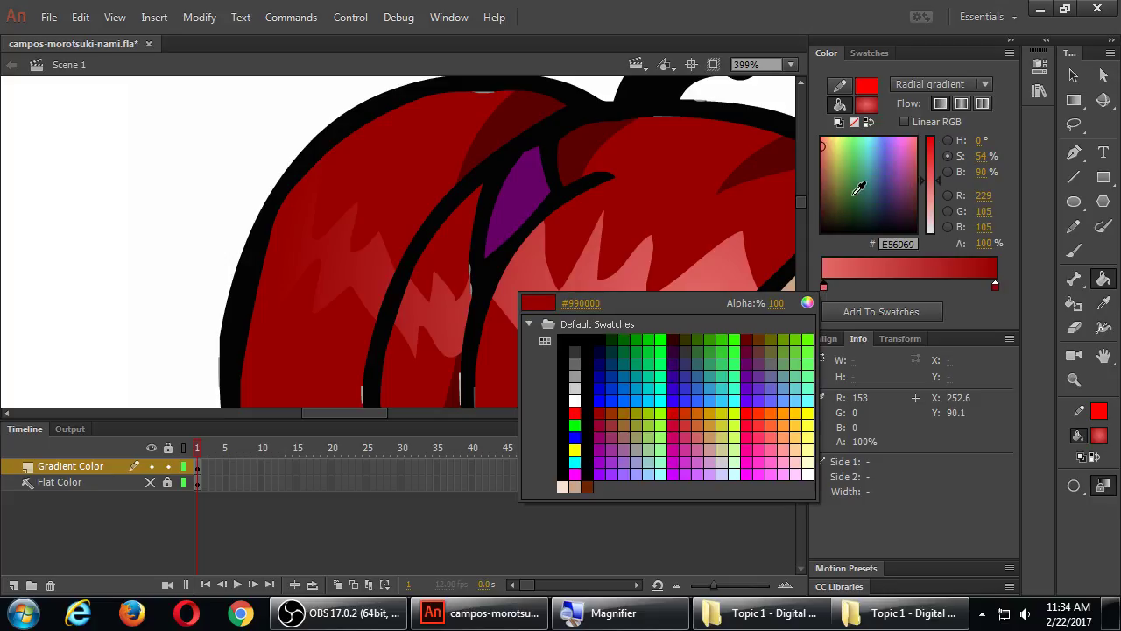
click(778, 262)
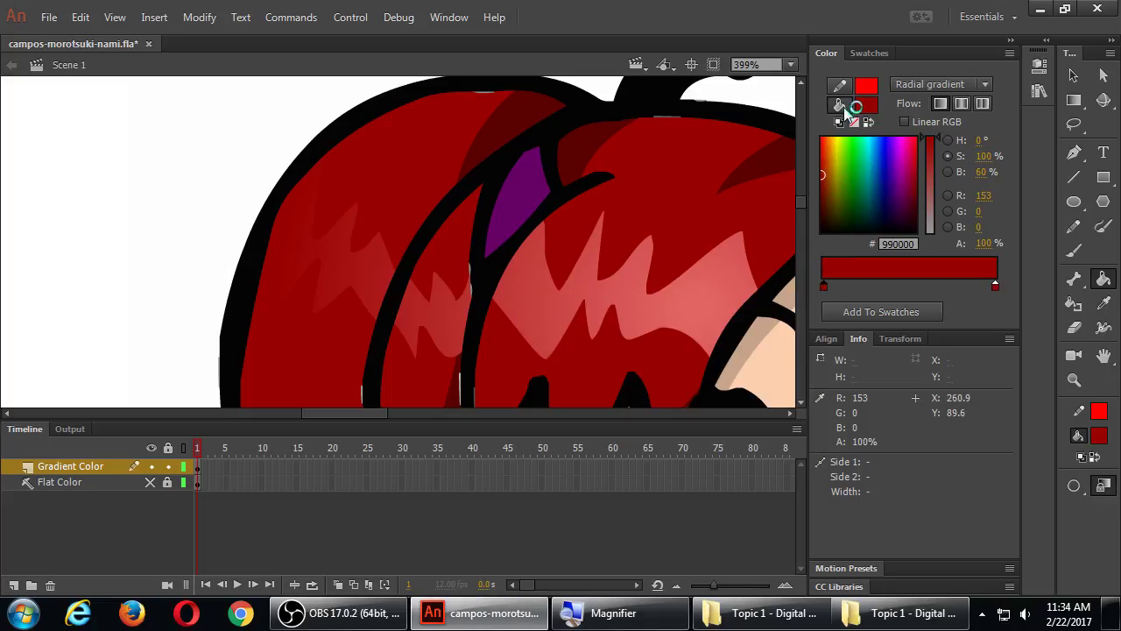
double_click(824, 288)
click(863, 188)
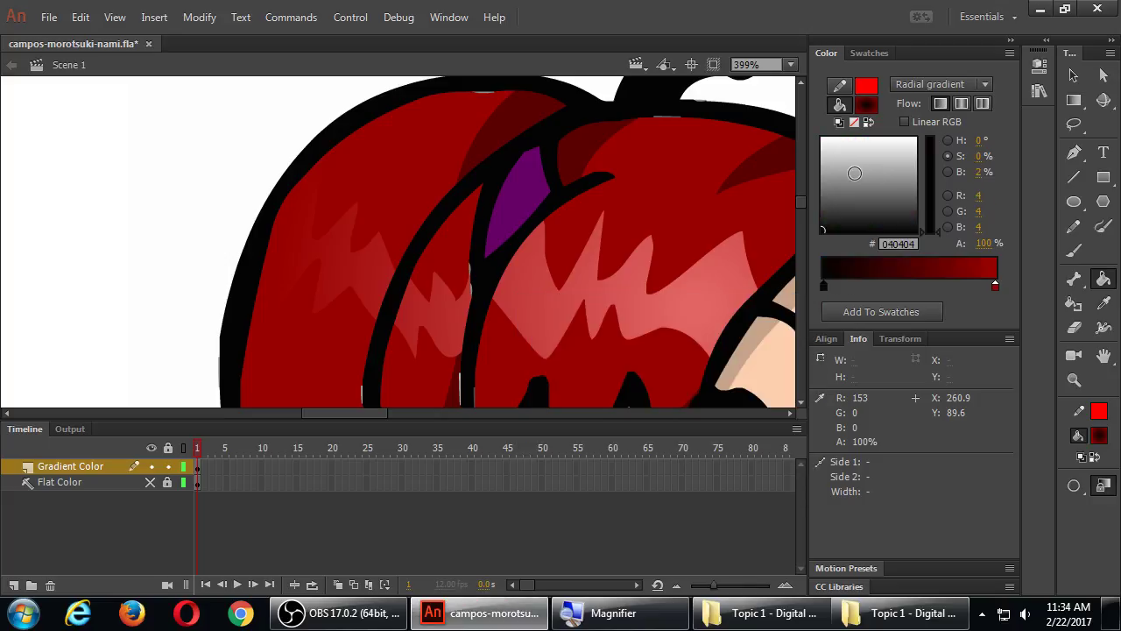
click(371, 275)
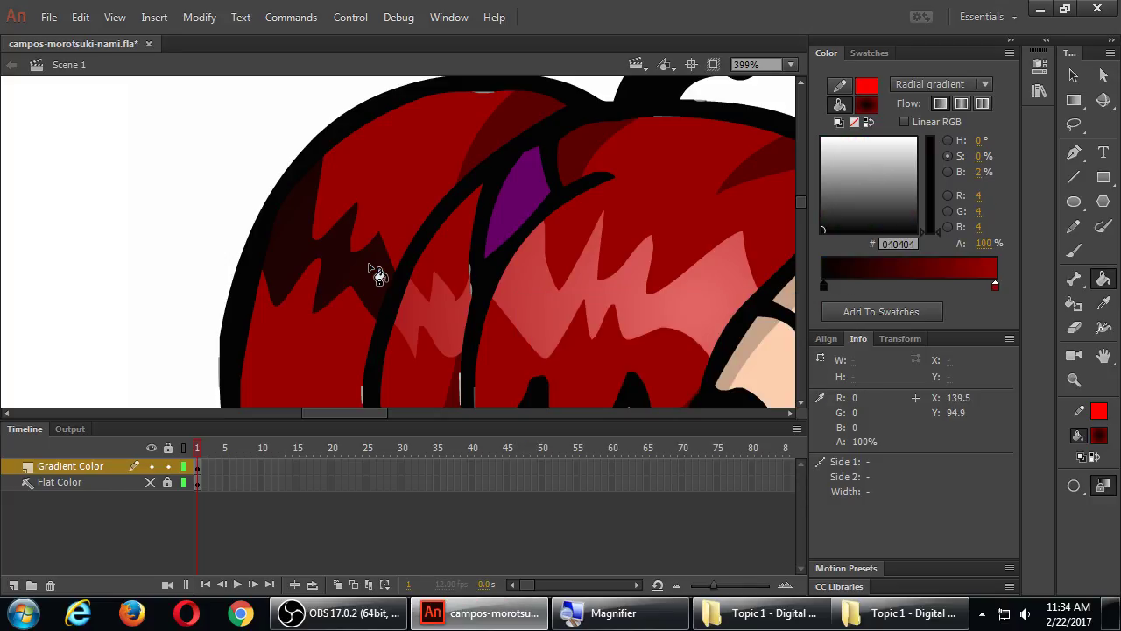
Center the dark gradient on the ponytail highlight with Gradient Transform, narrow it and shrink it to about the ponytail's size.
key(f)
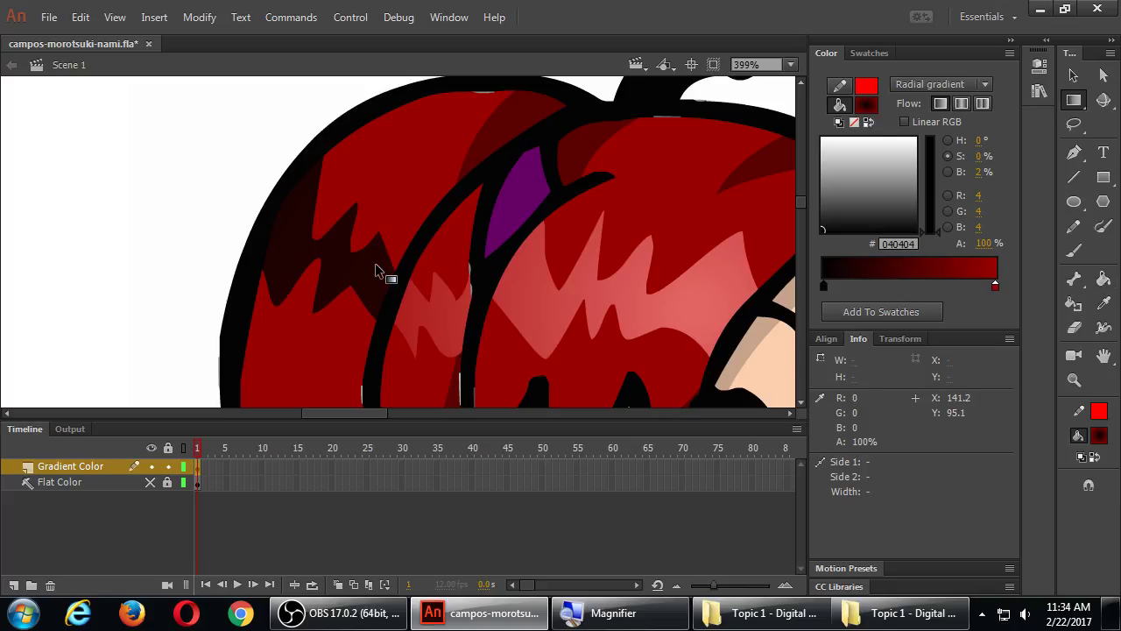
click(375, 262)
key(ctrl+minus)
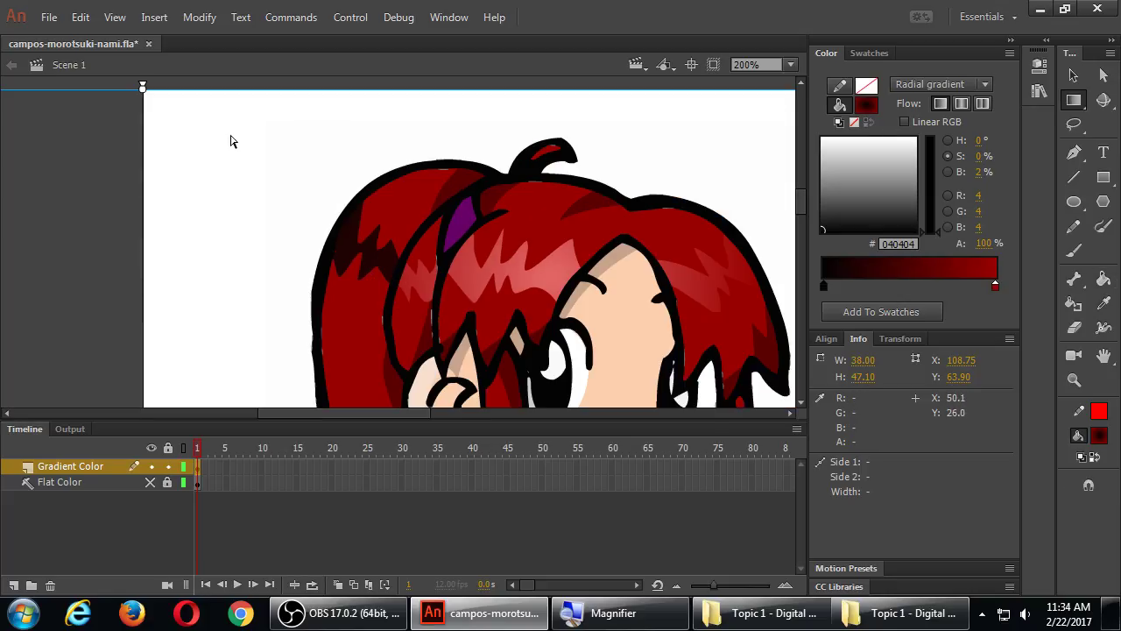
drag(143, 87, 370, 258)
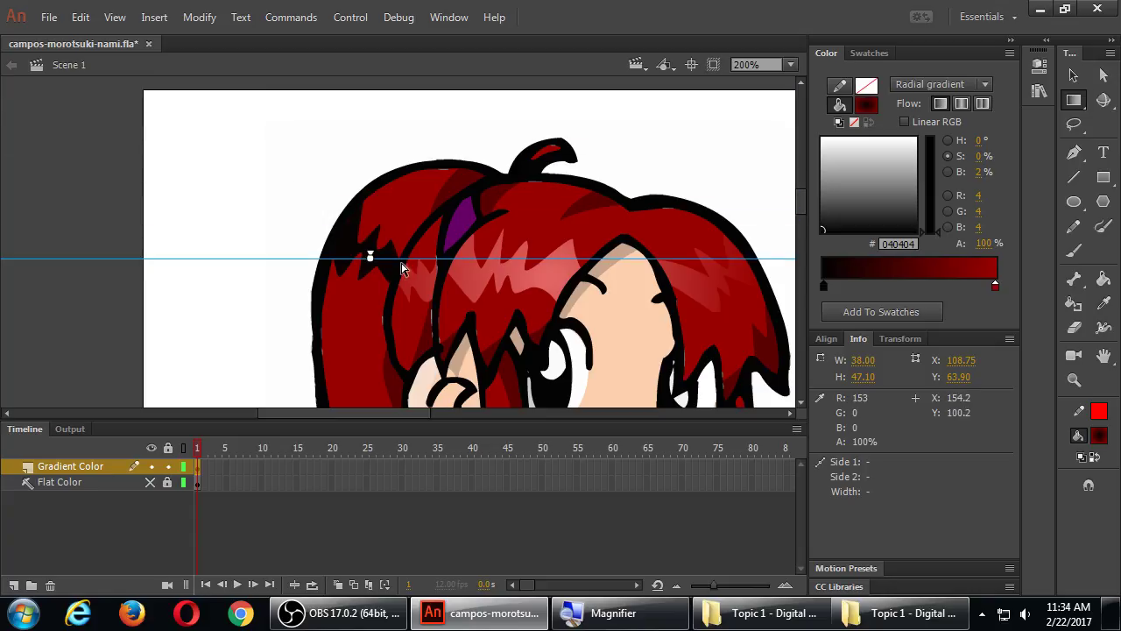
key(ctrl+minus)
key(ctrl+minus)
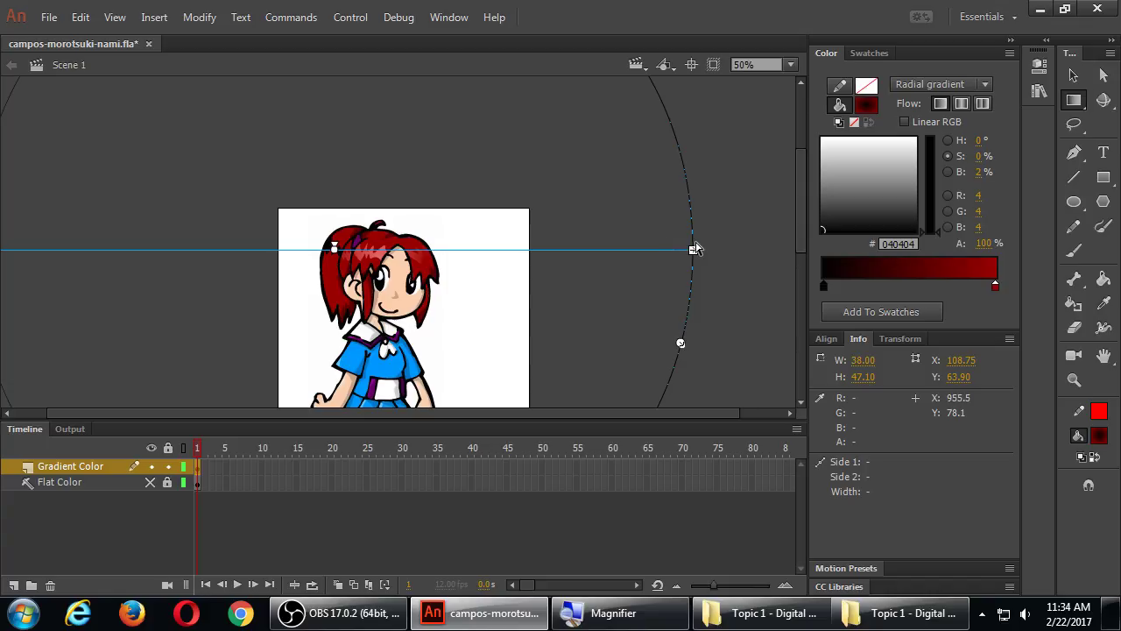
drag(693, 250, 498, 249)
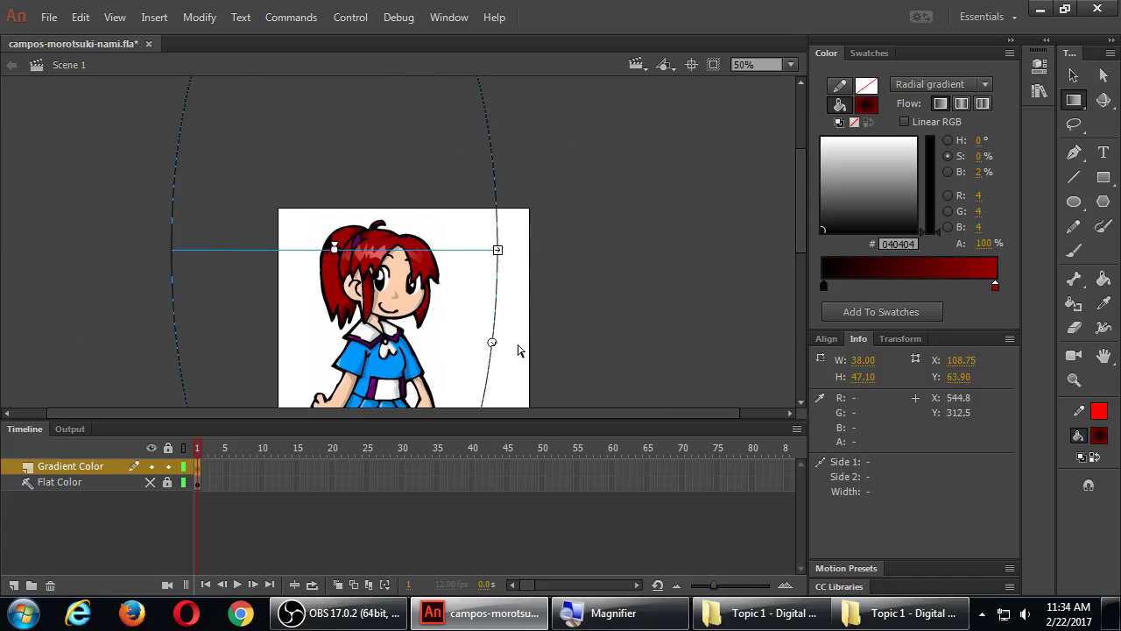
drag(493, 343, 358, 264)
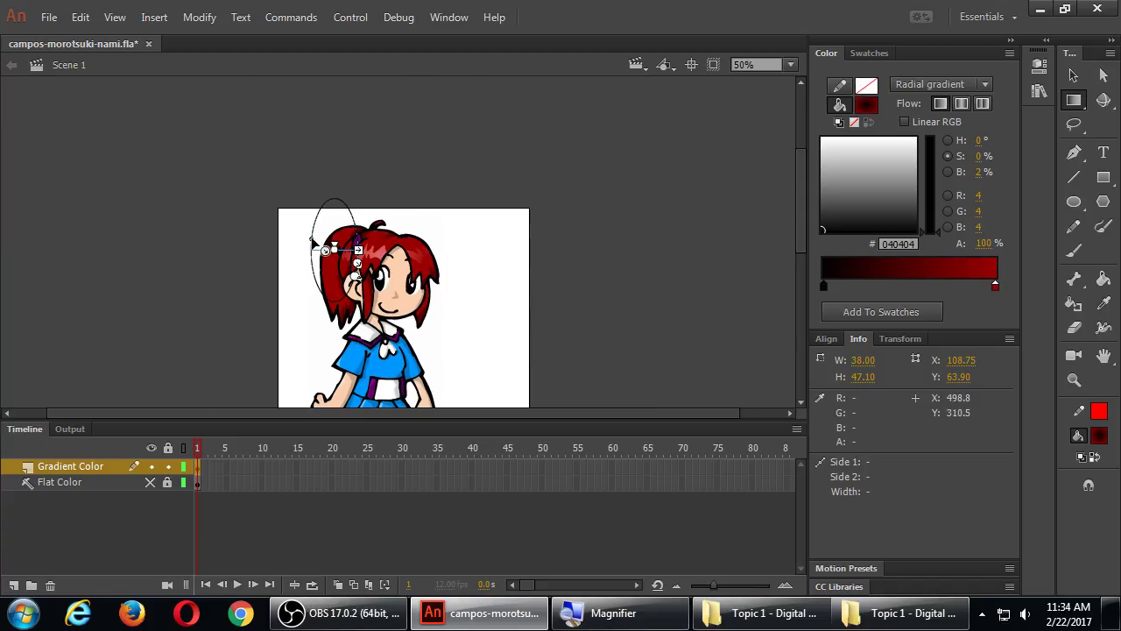
Widen the dark gradient's ellipse and shrink it to about the size of the ponytail highlight.
key(v)
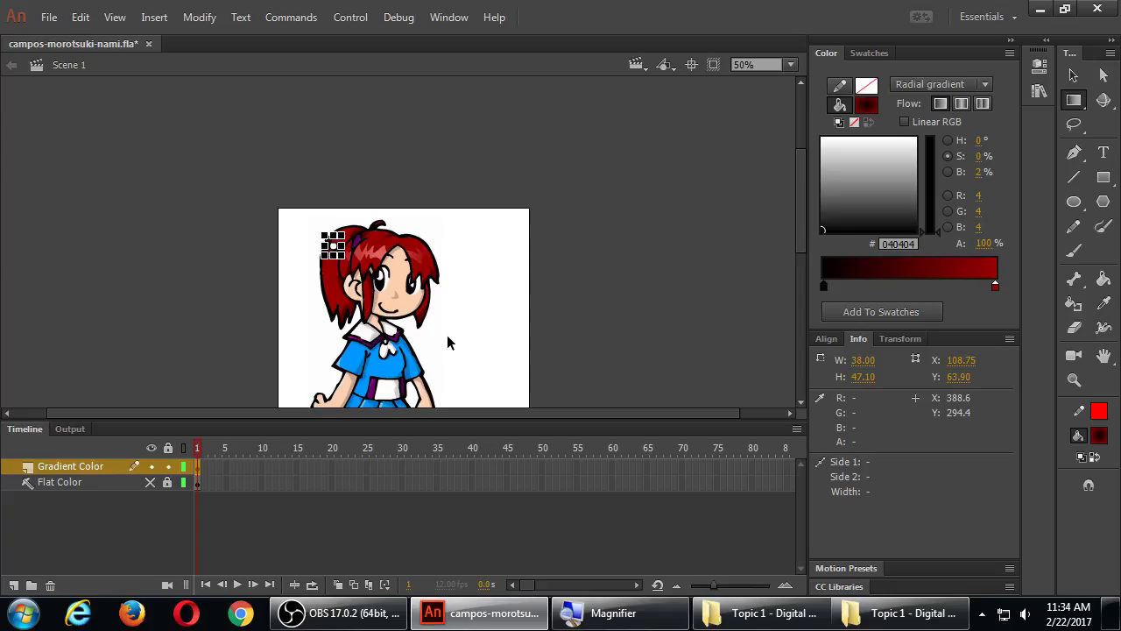
key(ctrl+equal)
key(ctrl+equal)
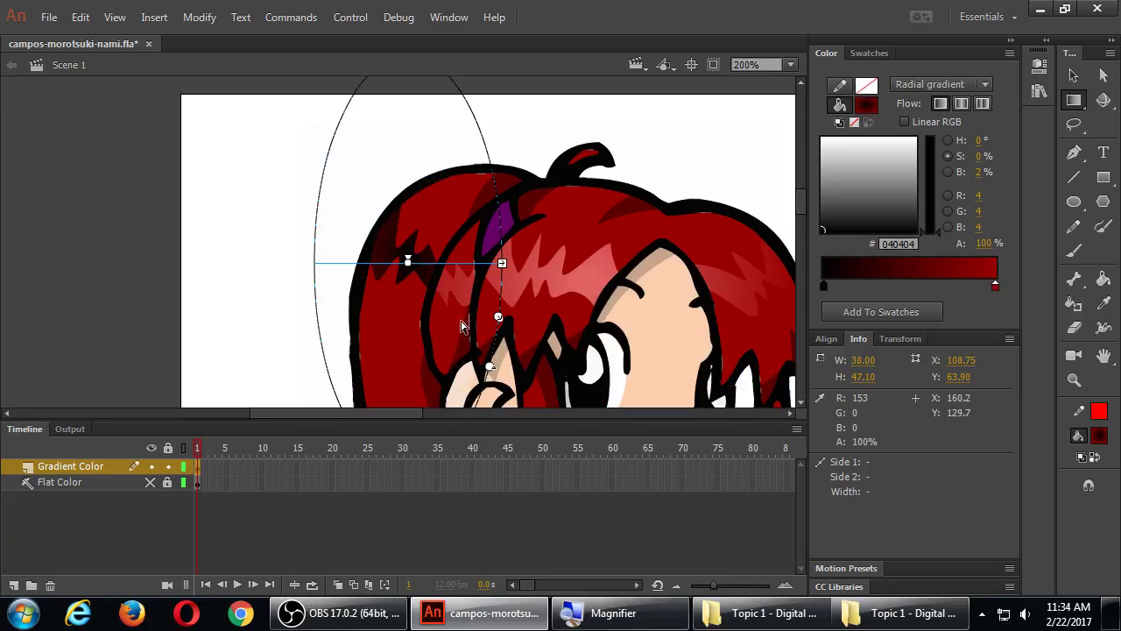
drag(501, 262, 558, 261)
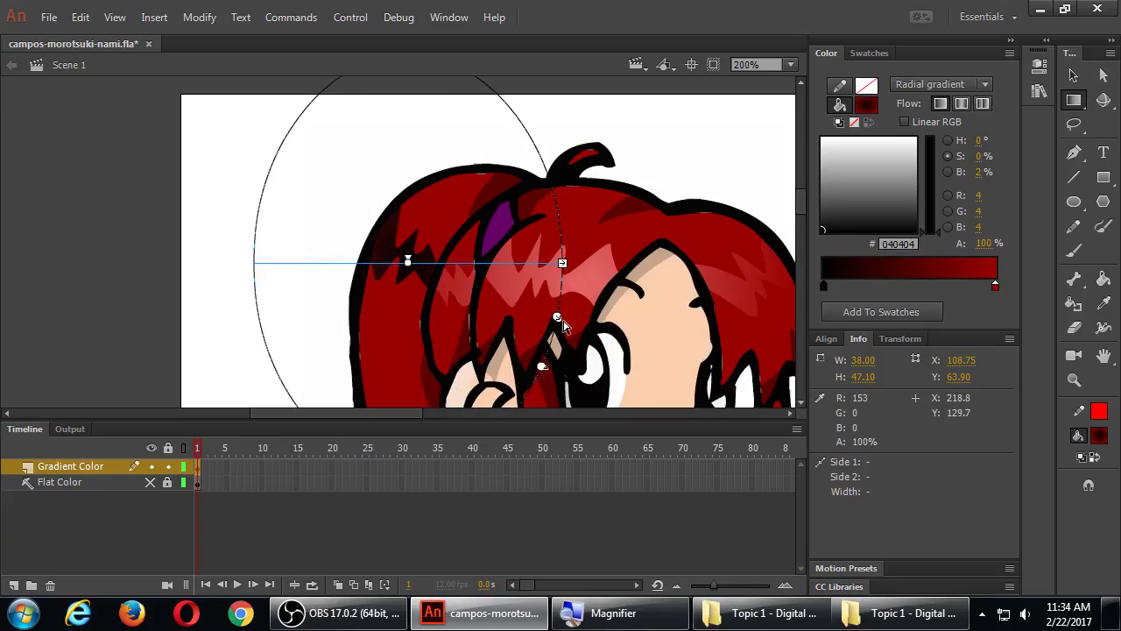
drag(555, 317, 445, 274)
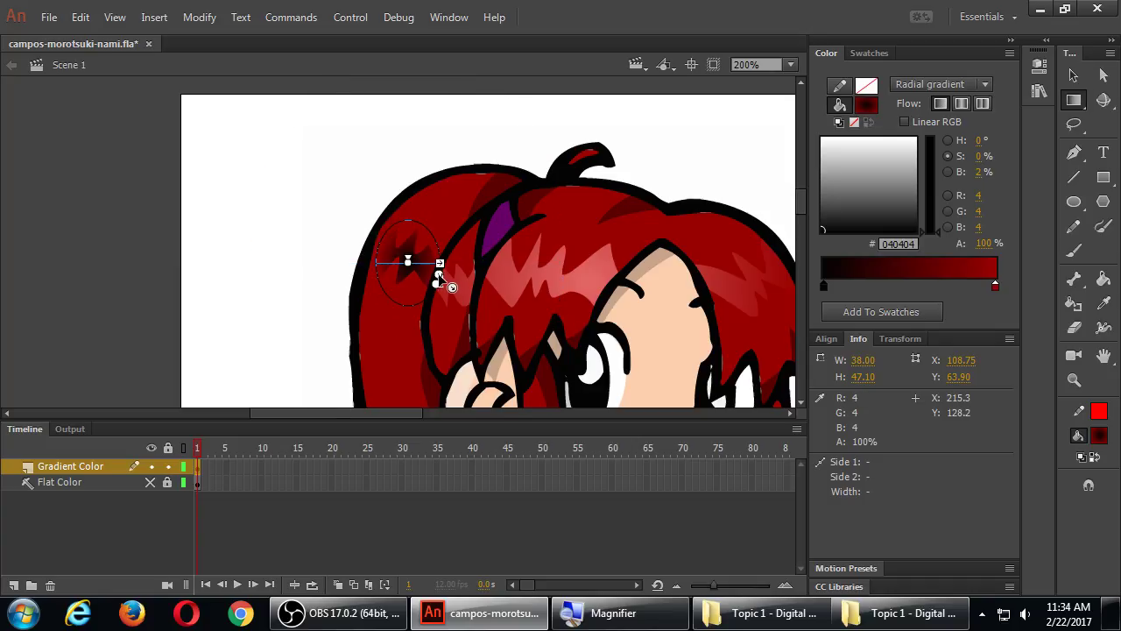
click(317, 190)
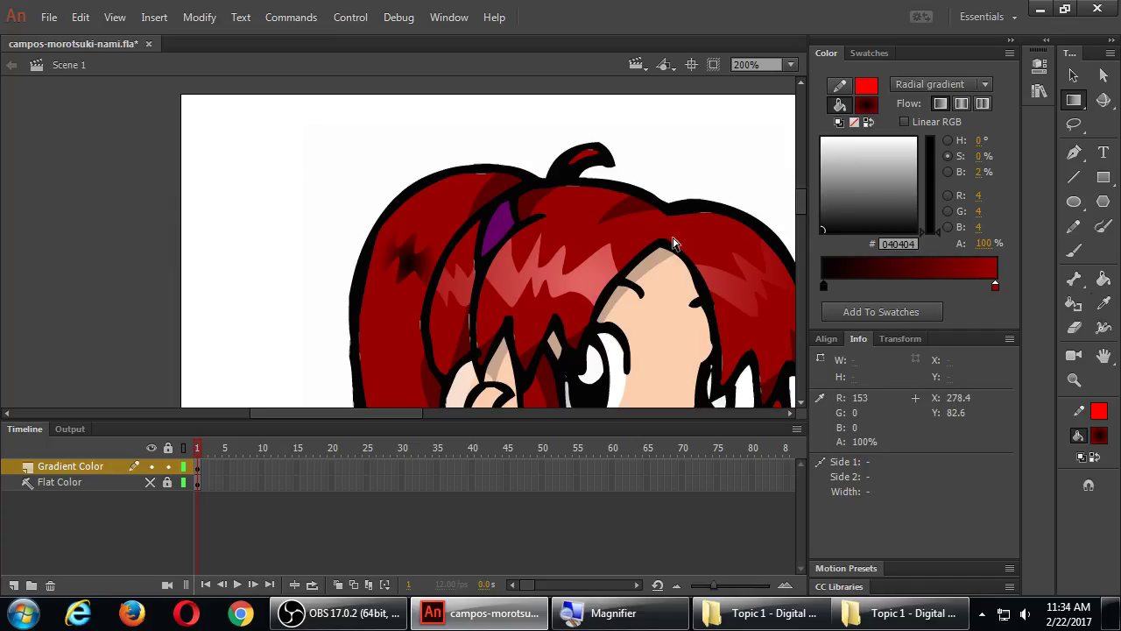
Restore the ponytail highlight's radial gradient fill running from #E56969 to #990000.
key(k)
click(416, 270)
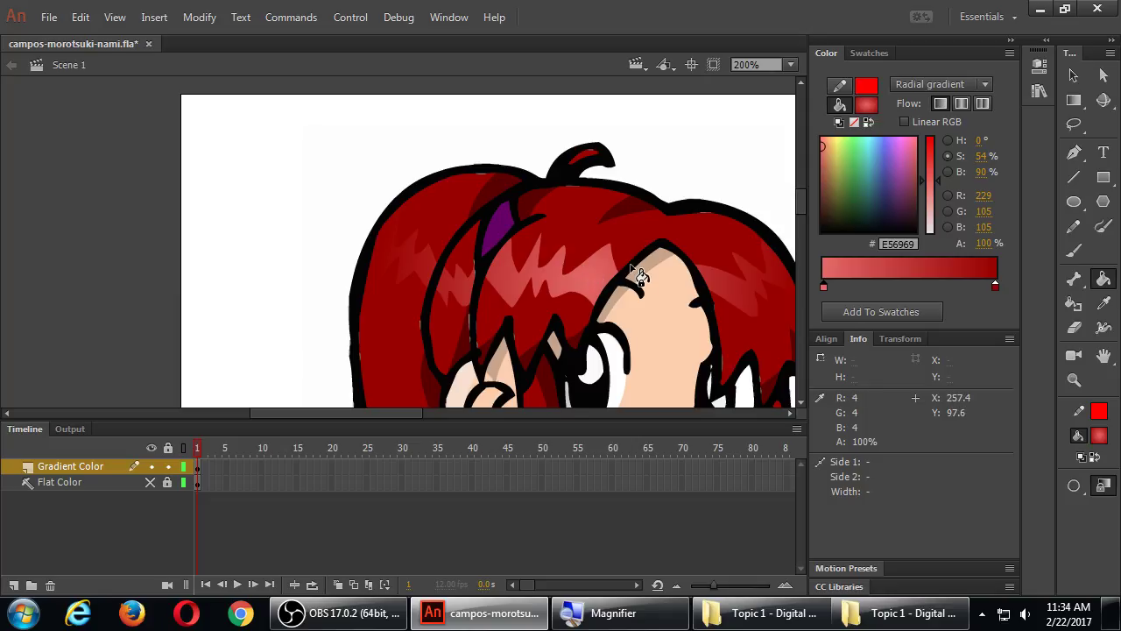
Save the drawing with the whole head and all hair highlights in view.
key(f)
drag(685, 279, 551, 191)
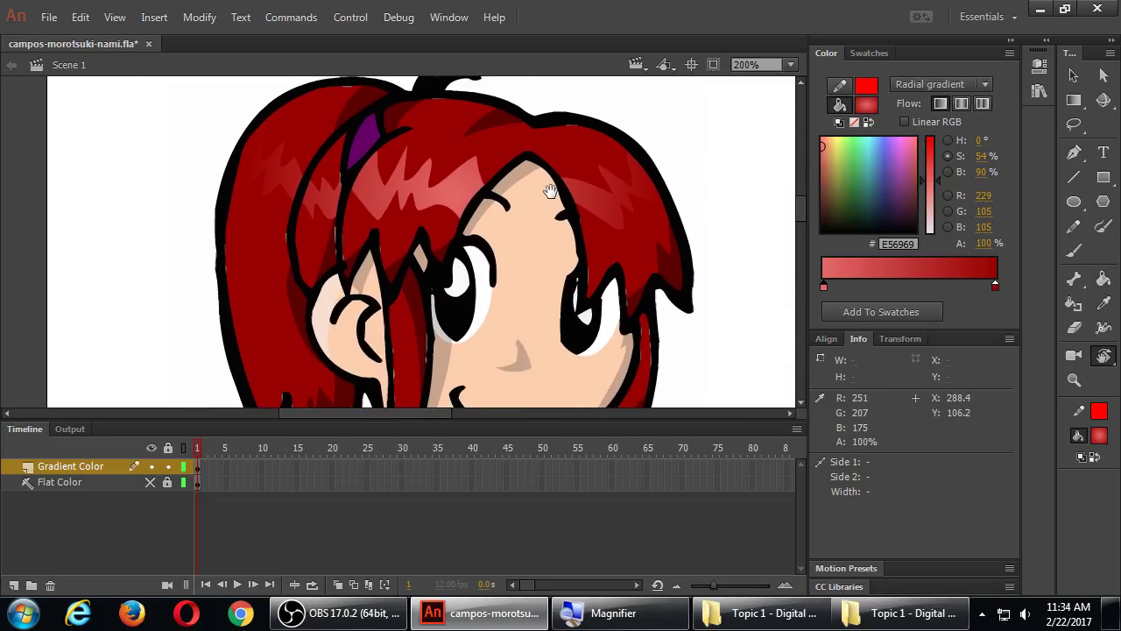
key(ctrl+s)
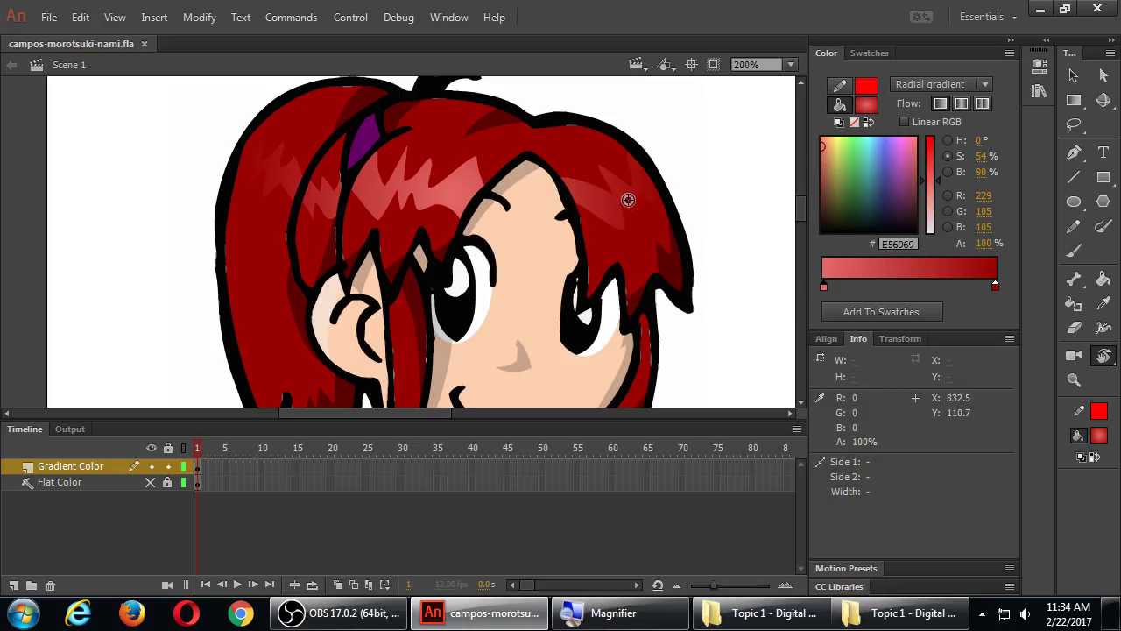
Lighten the gradient's inner color to #E59595 for the Paint Bucket fill.
key(i)
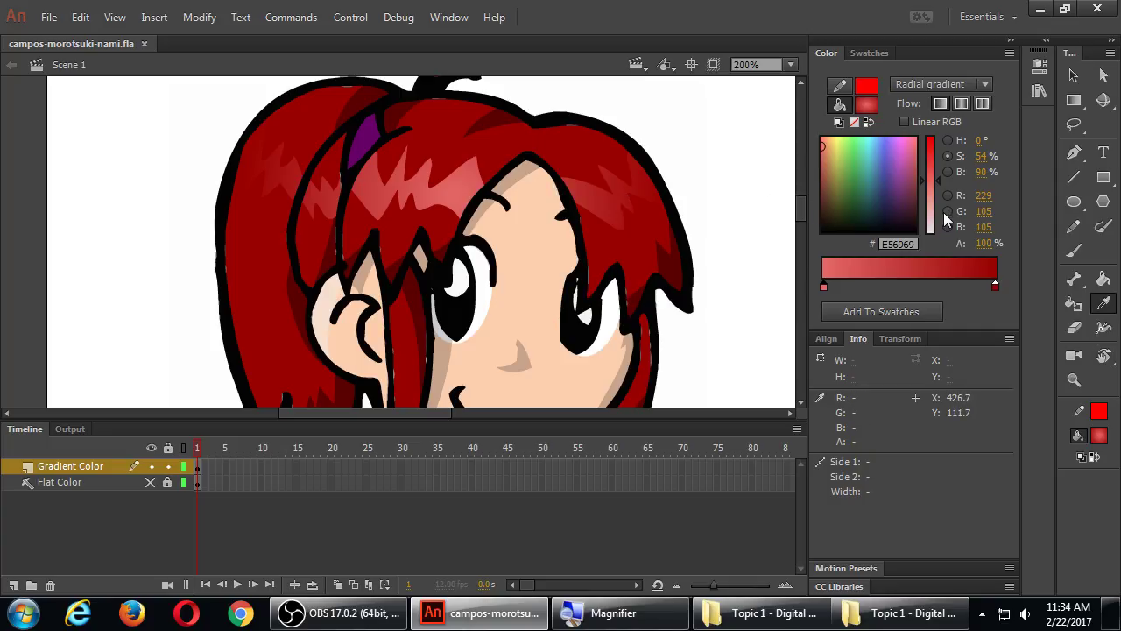
click(1103, 278)
drag(940, 186, 940, 199)
Try a solid gray #999999 fill on the hair highlight beyond the forehead and undo it.
click(938, 84)
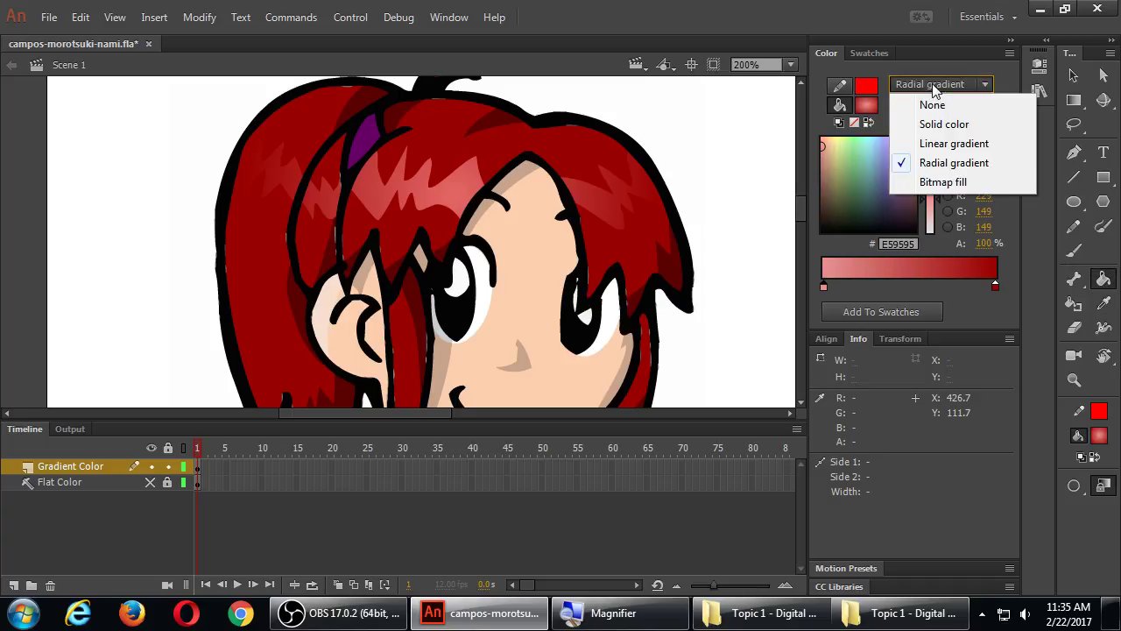
click(934, 120)
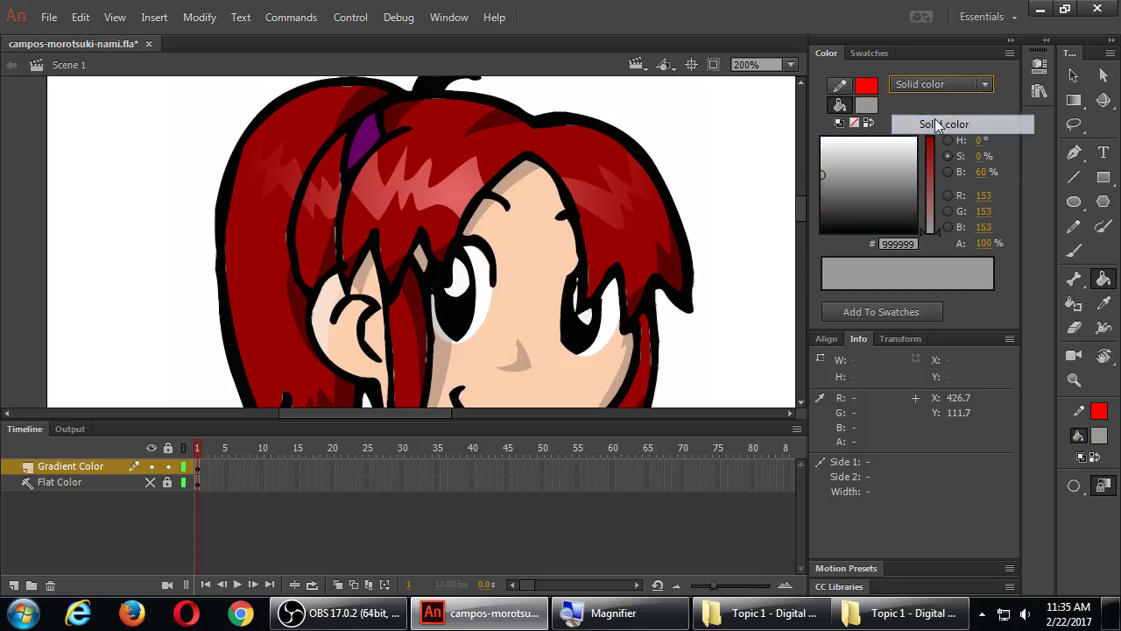
click(626, 202)
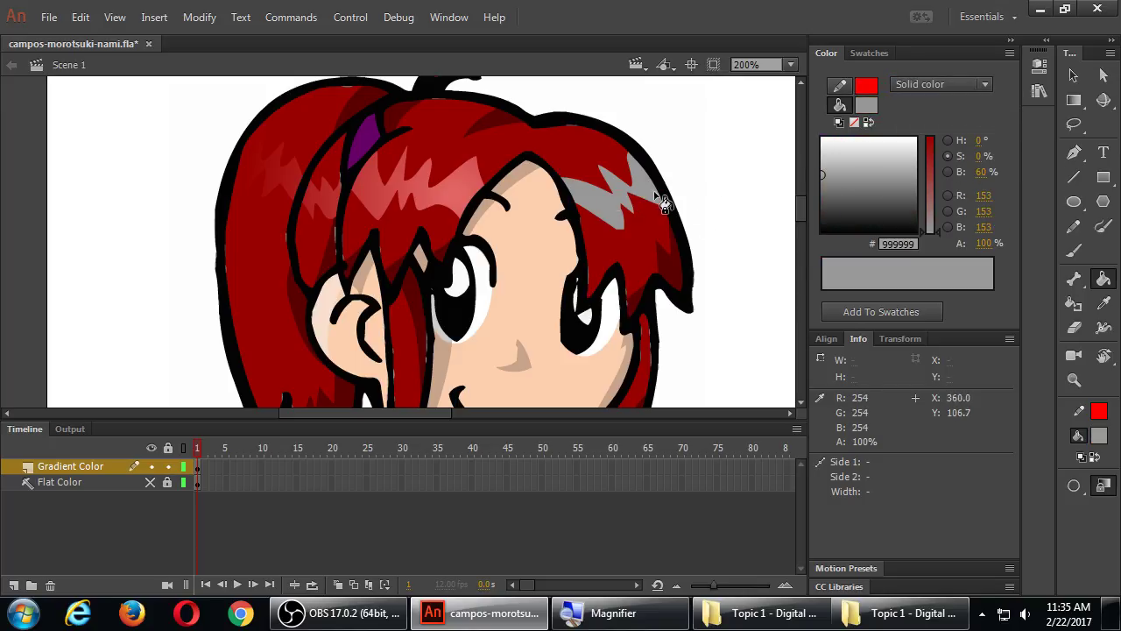
key(ctrl+z)
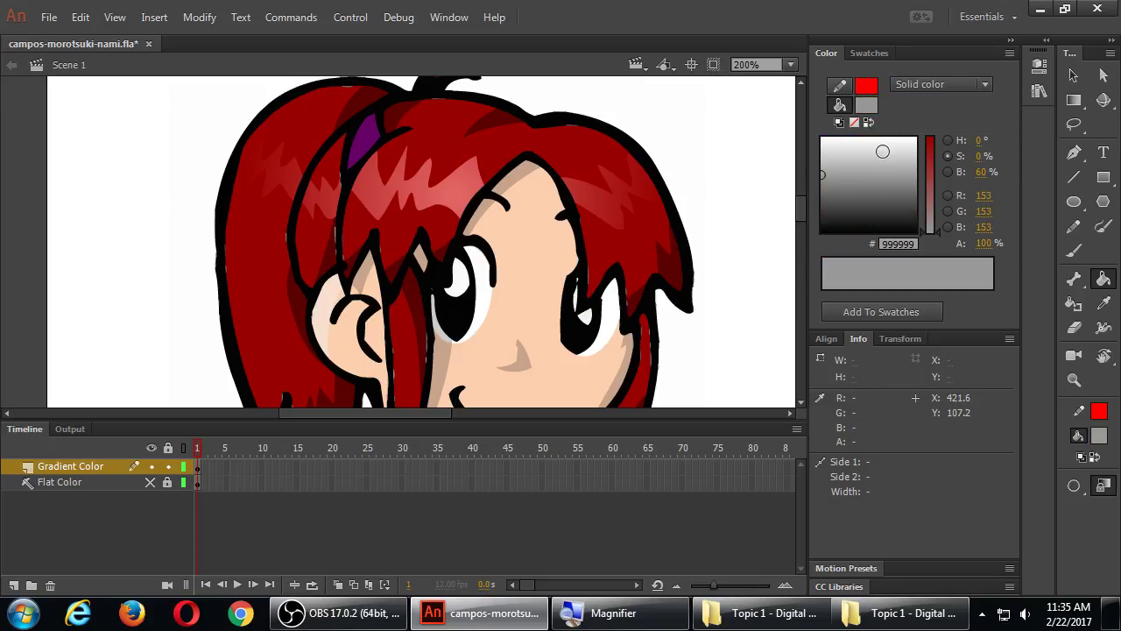
click(867, 107)
click(483, 192)
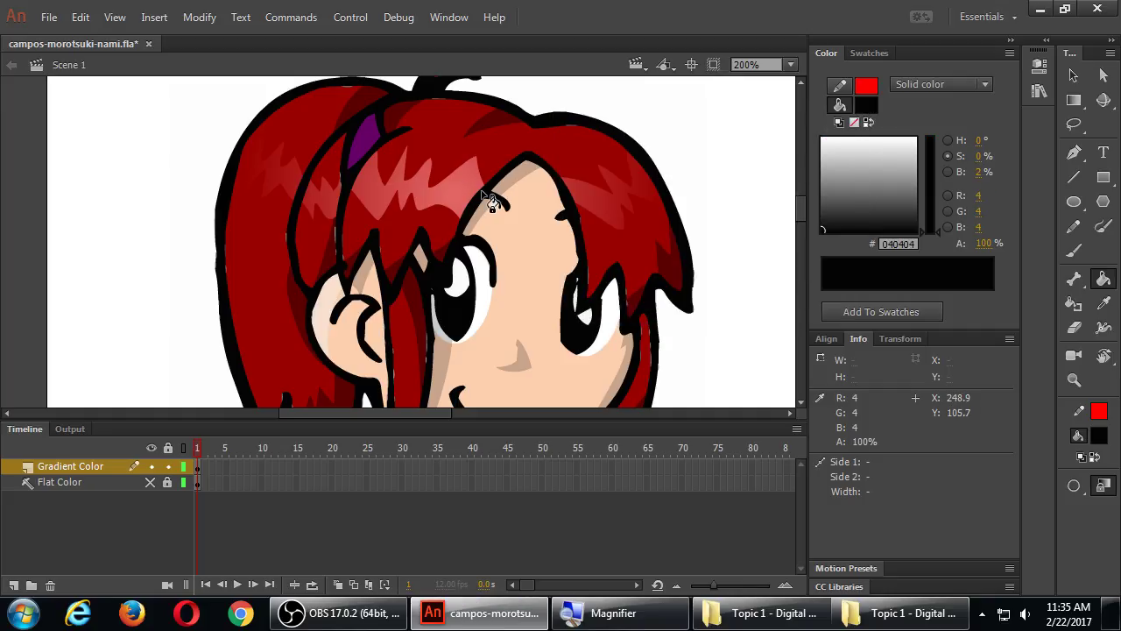
click(867, 111)
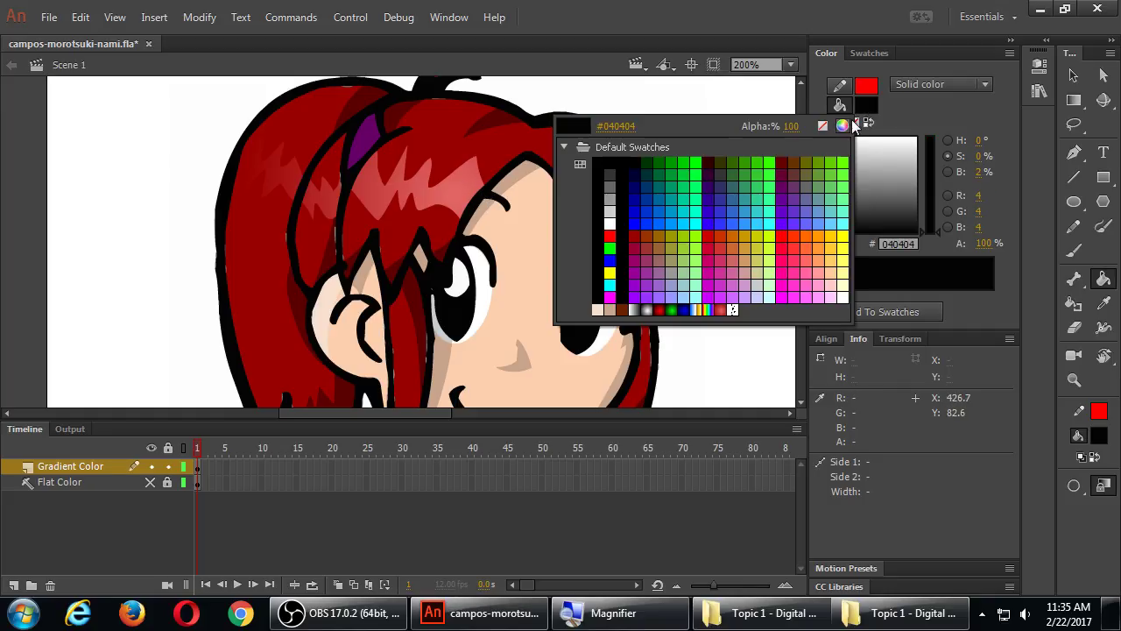
key(Escape)
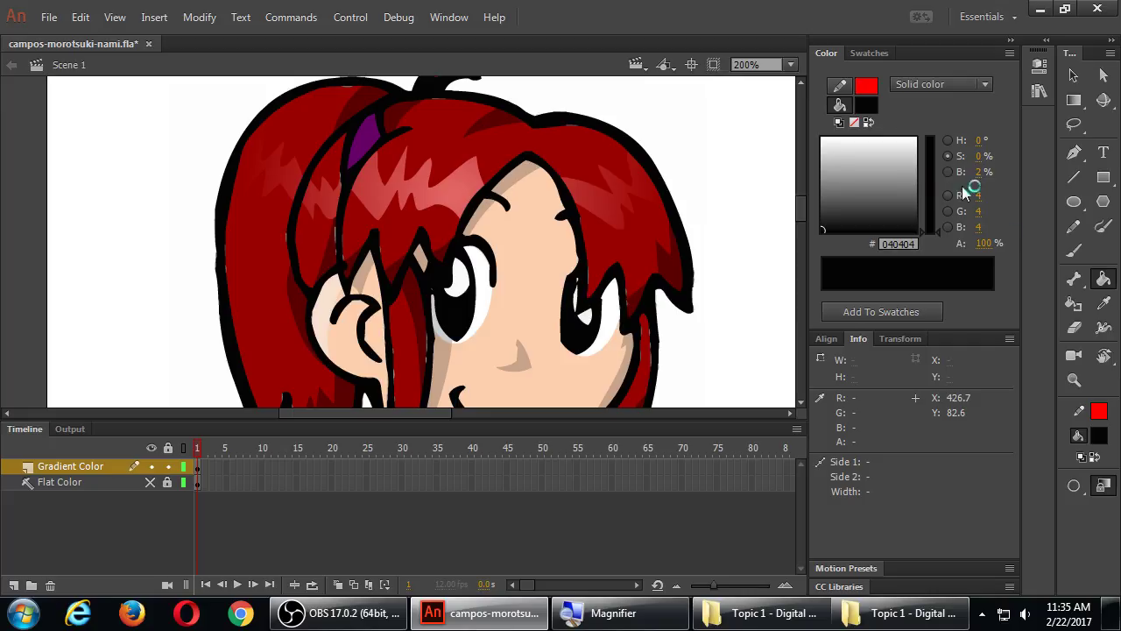
Sample the hair's base red, raise its brightness to 84% (#D70000), turn off Lock Fill and fill the hair highlights with the solid color.
key(i)
click(631, 175)
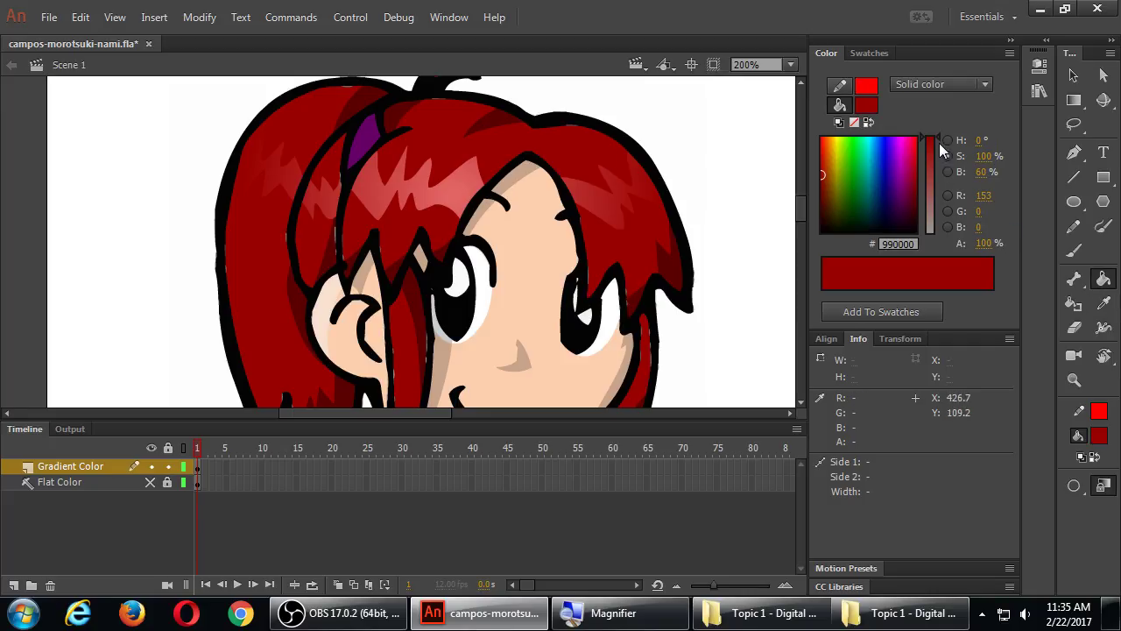
click(947, 172)
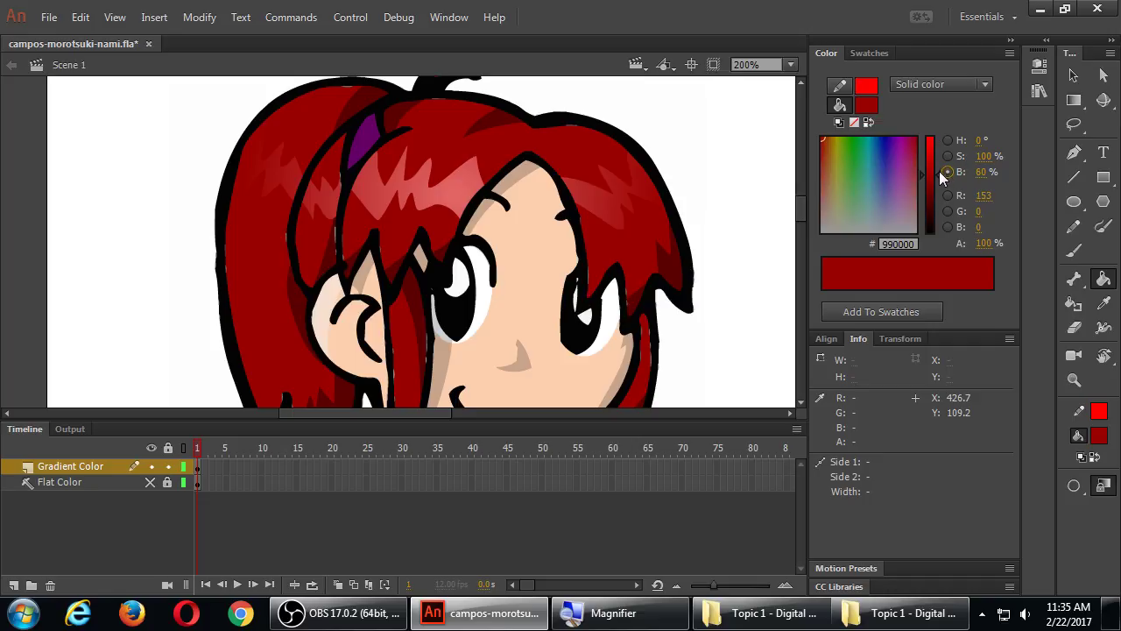
drag(942, 178, 942, 156)
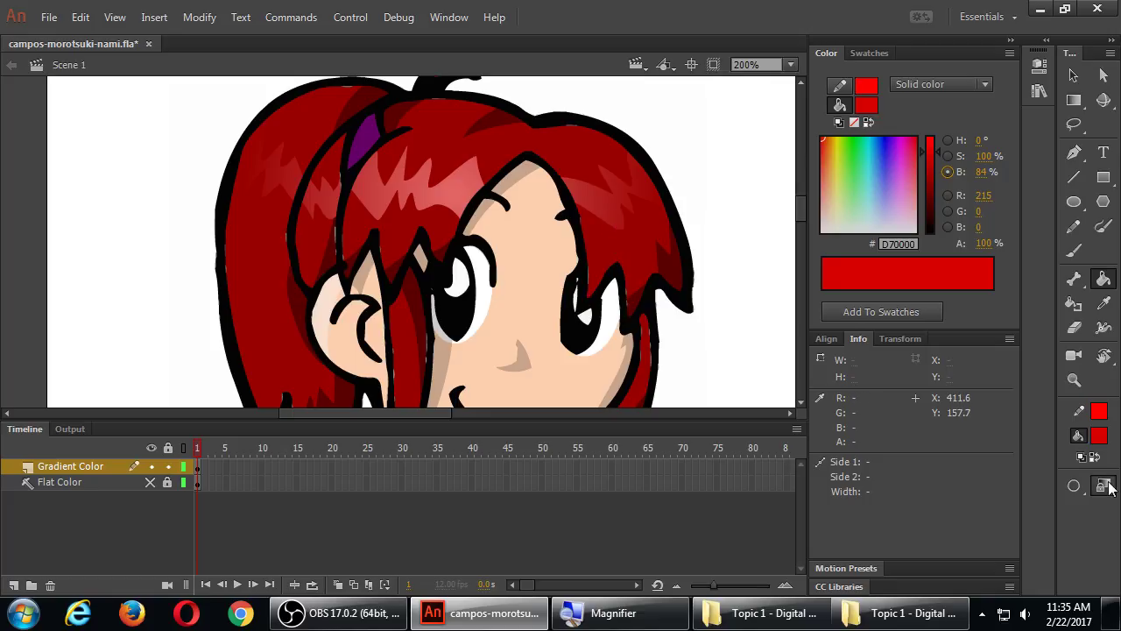
click(617, 215)
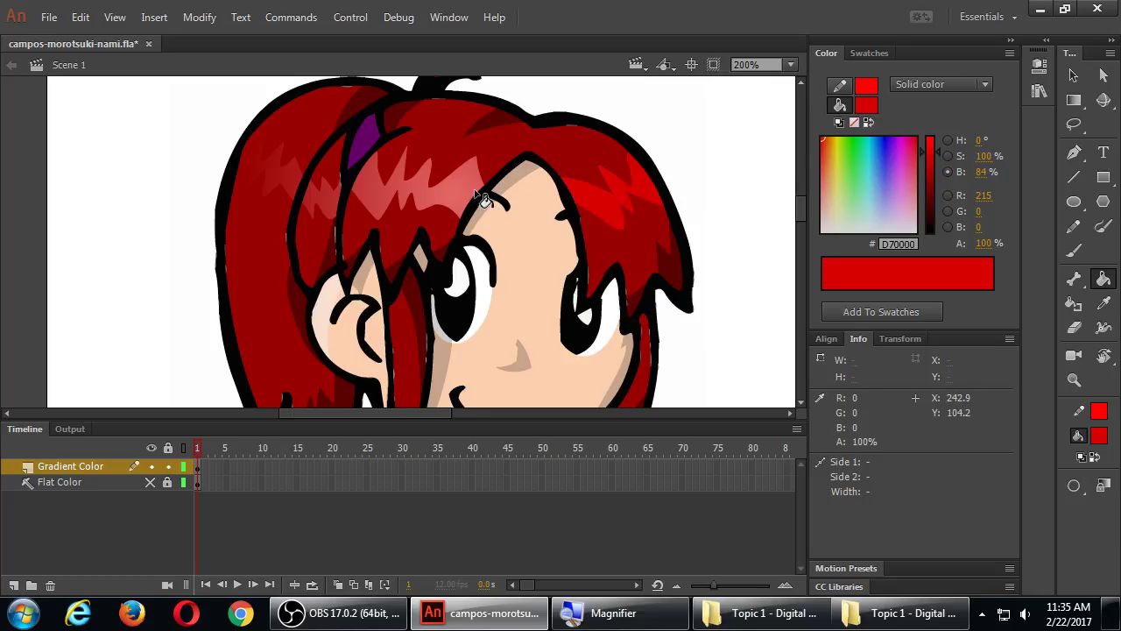
click(393, 200)
click(294, 192)
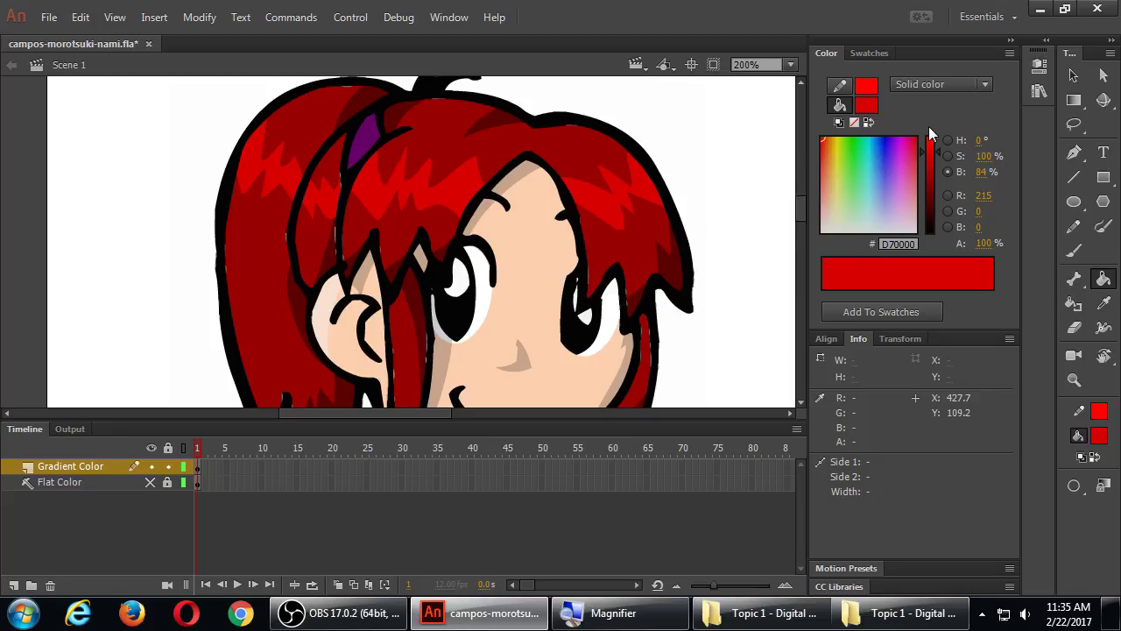
Switch the fill to a linear gradient from #E59595 to #990000 and apply it diagonally down the highlight beyond the forehead.
click(946, 84)
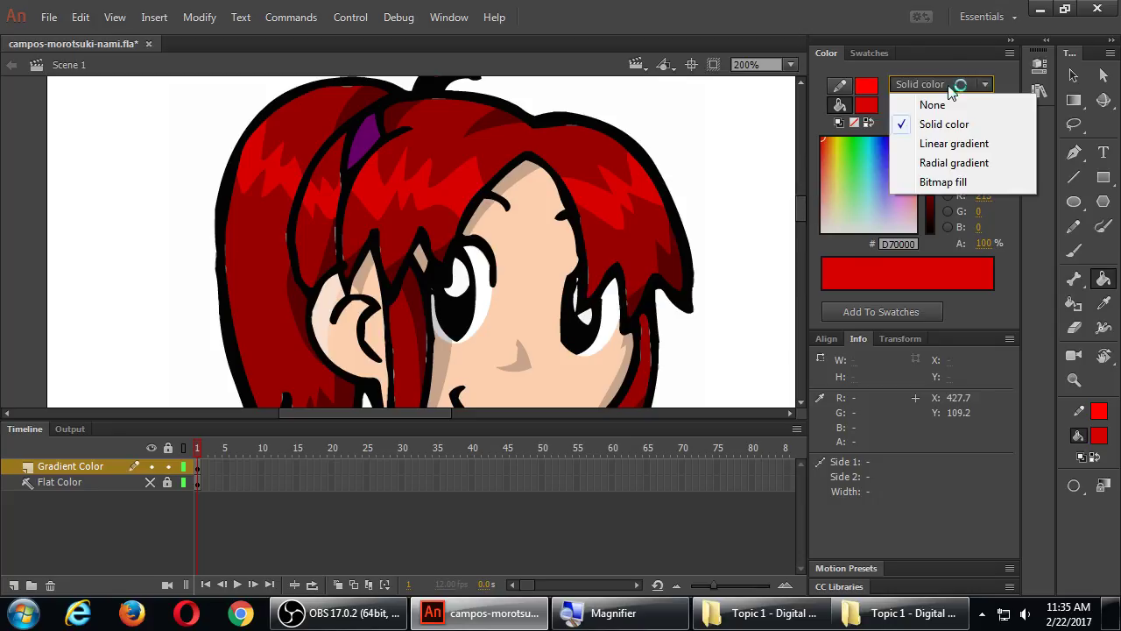
click(951, 144)
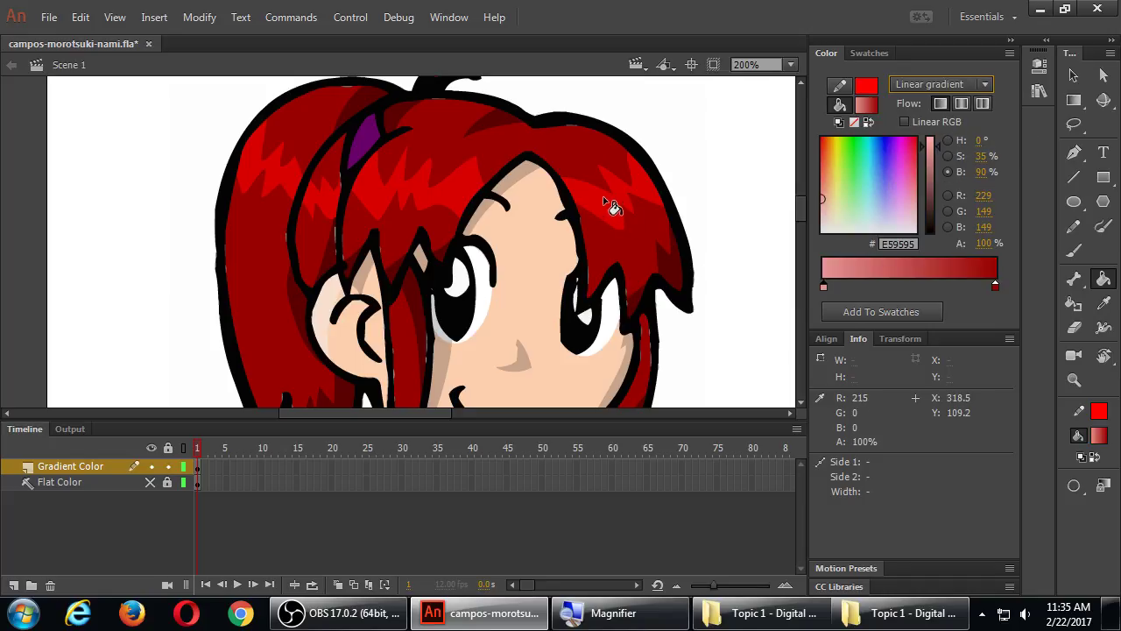
mouse_move(601, 201)
mouse_down()
mouse_move(615, 222)
mouse_move(603, 226)
mouse_move(596, 194)
mouse_move(636, 203)
mouse_move(631, 230)
mouse_up()
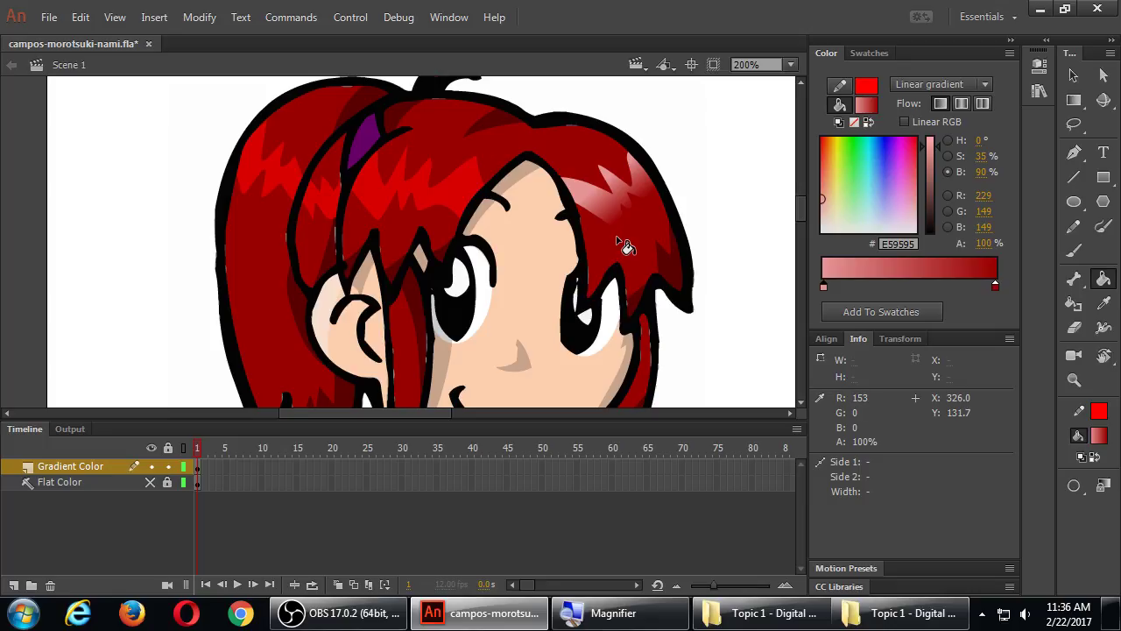
Fill the front bangs' highlight with the linear gradient, refilling until the light tone fades softly downward into the hair red.
click(447, 200)
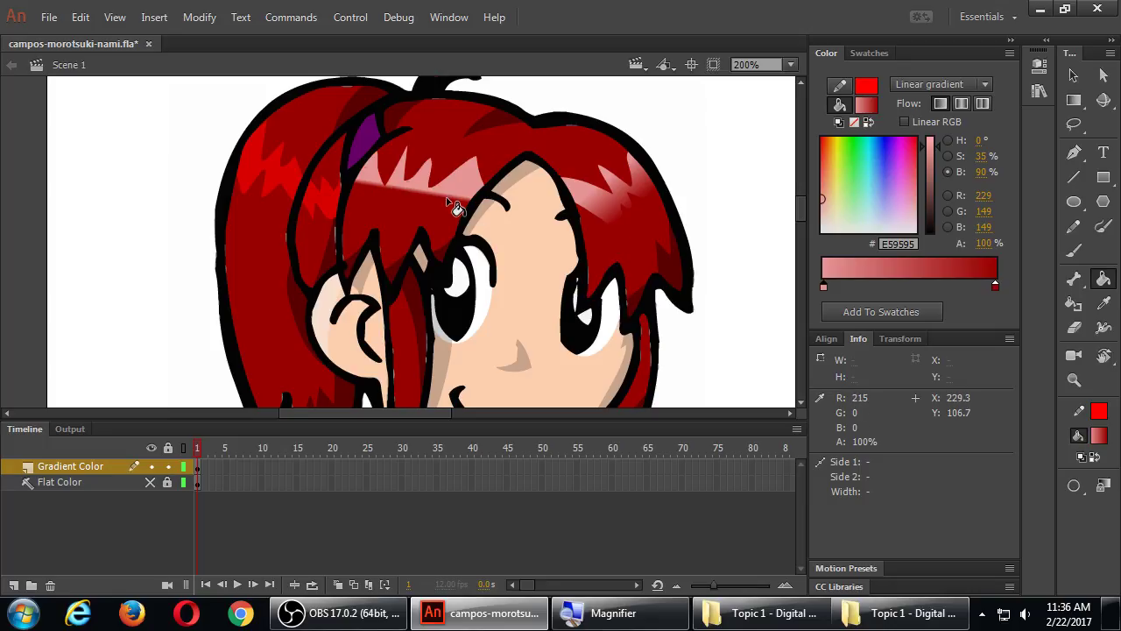
click(451, 214)
click(446, 221)
click(441, 230)
click(434, 228)
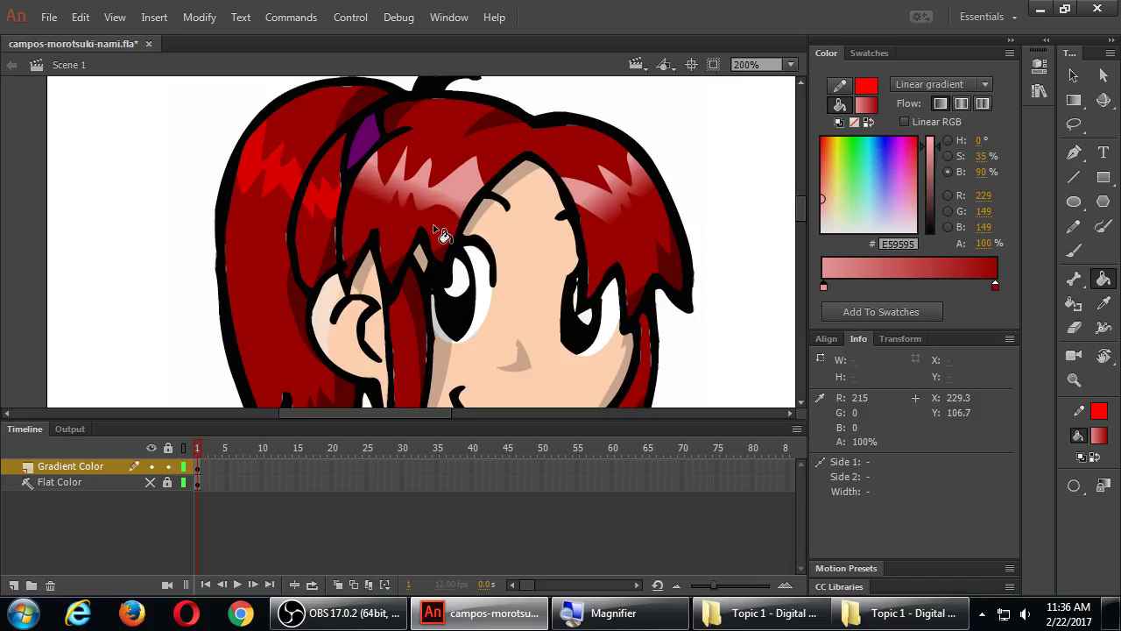
click(434, 228)
click(437, 227)
click(440, 224)
click(446, 221)
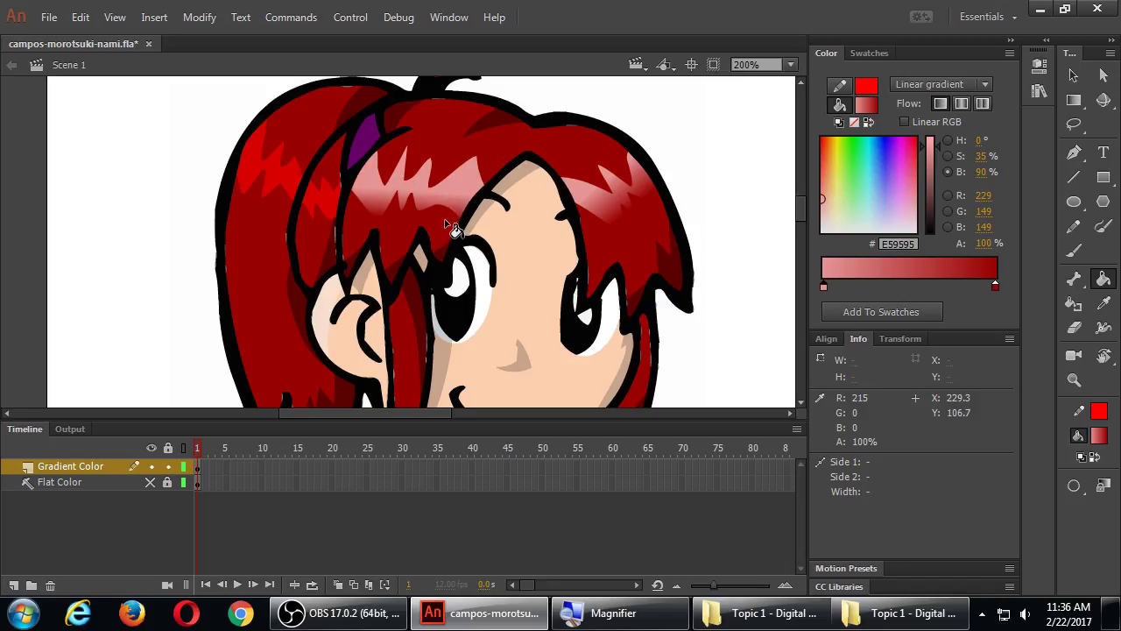
click(450, 225)
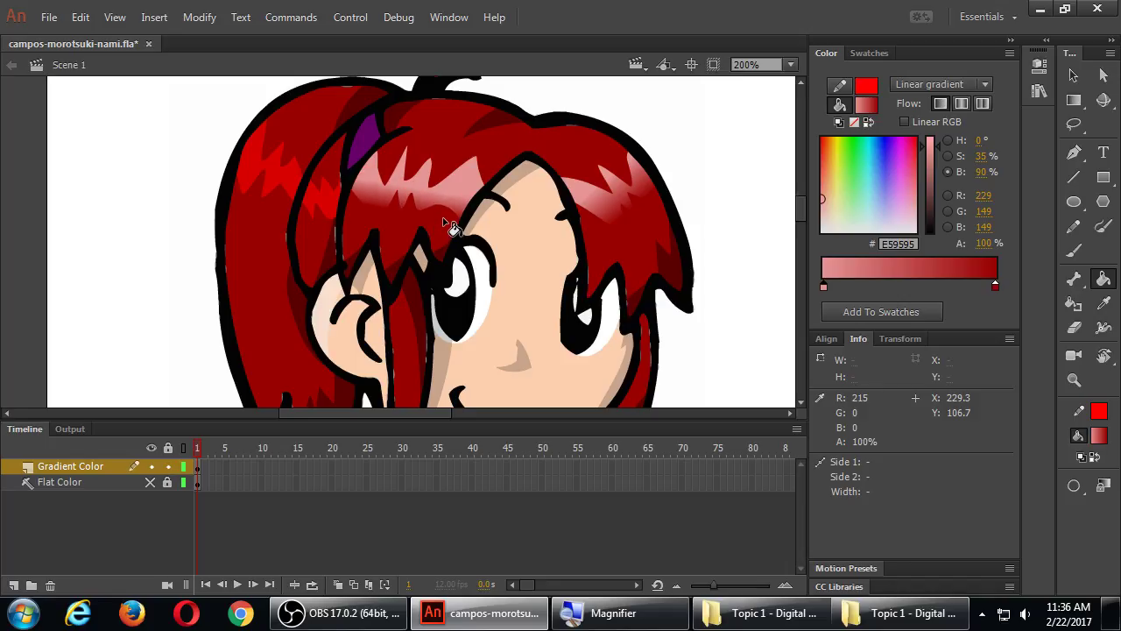
Fill the highlights on the strand behind the bangs and on the ponytail with the linear gradient, fading downward.
click(337, 214)
click(334, 217)
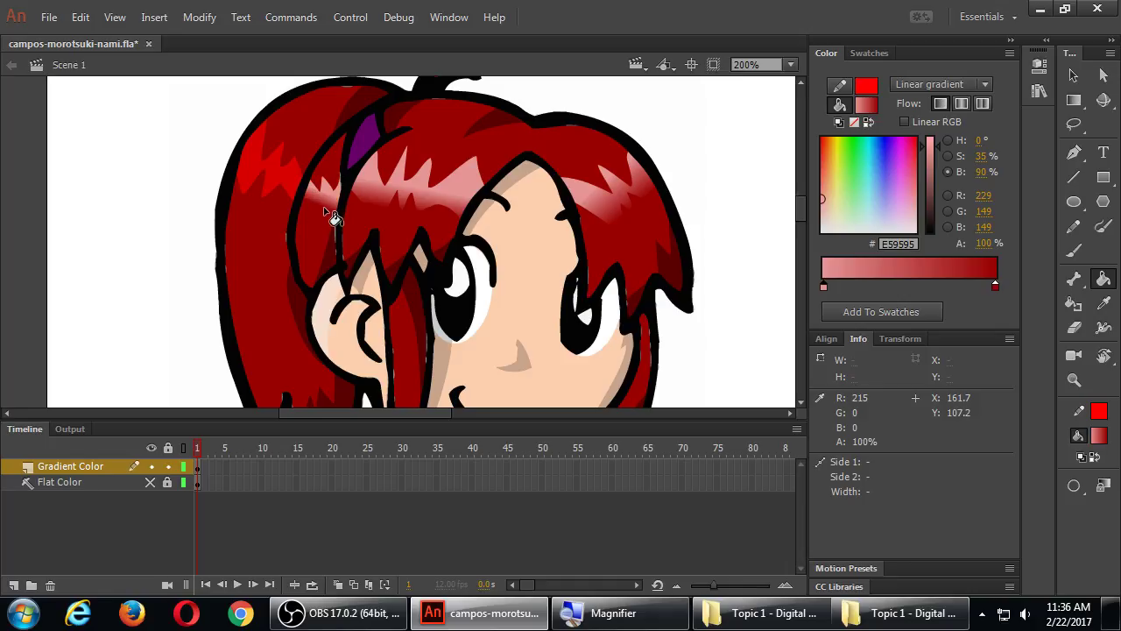
click(298, 189)
click(294, 199)
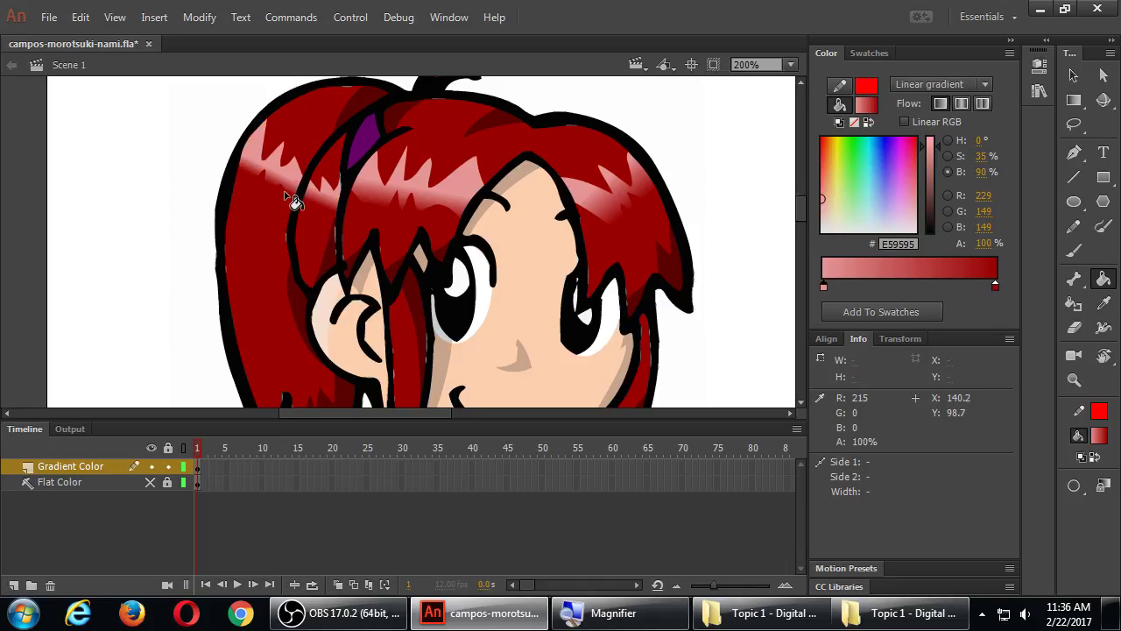
click(292, 202)
click(295, 206)
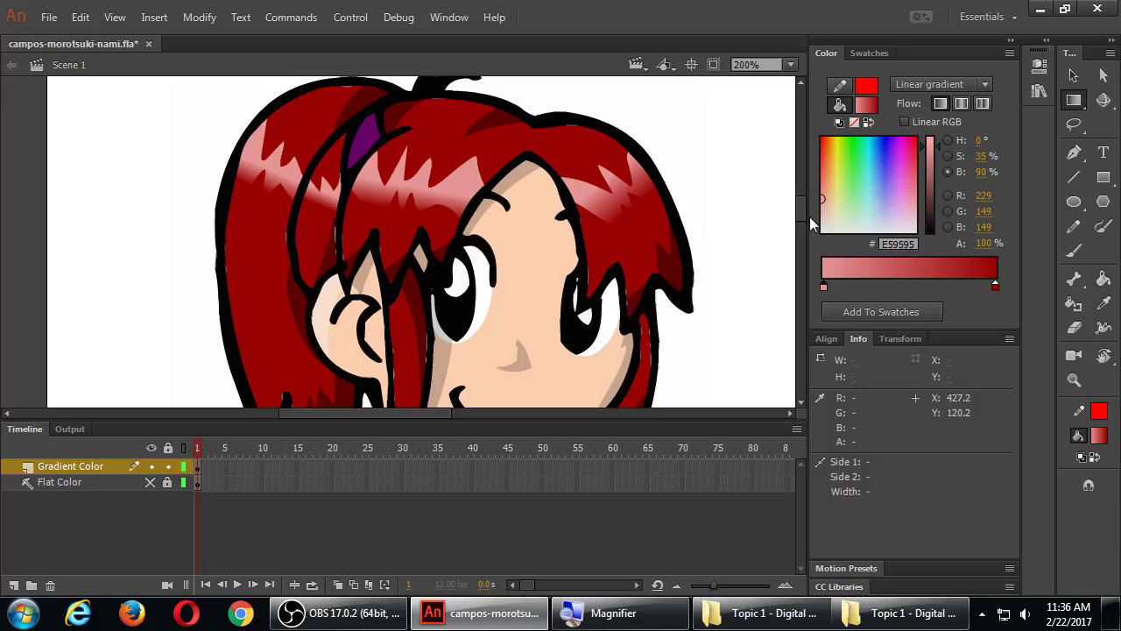
Stretch the bangs highlight's linear gradient slightly with Gradient Transform and shift it a little upward.
click(1074, 99)
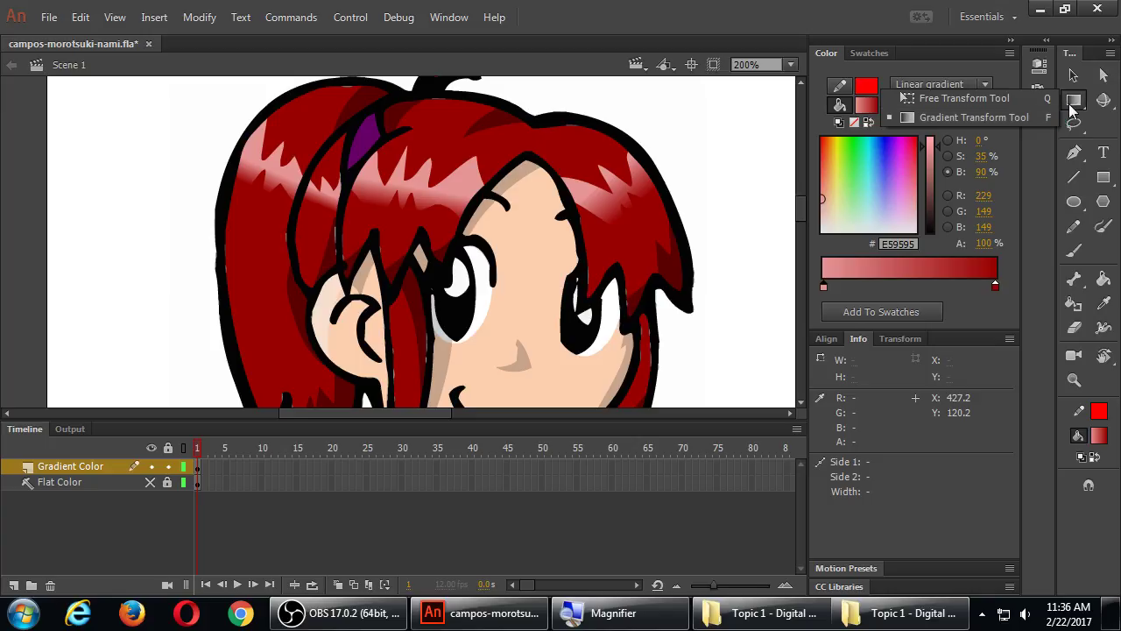
click(1050, 119)
click(606, 203)
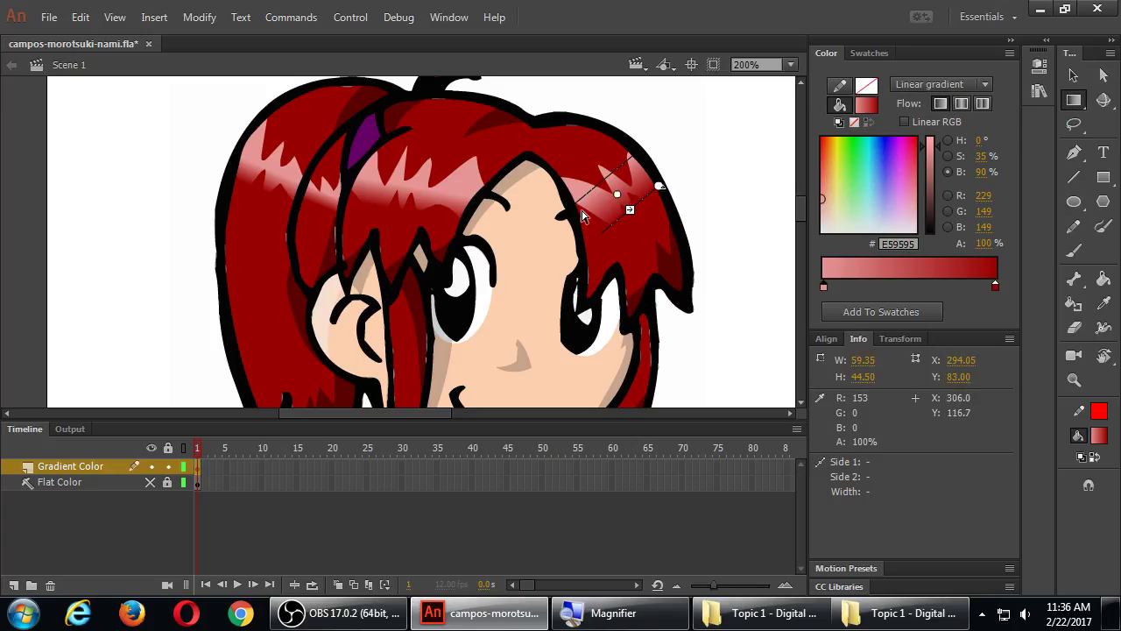
click(473, 205)
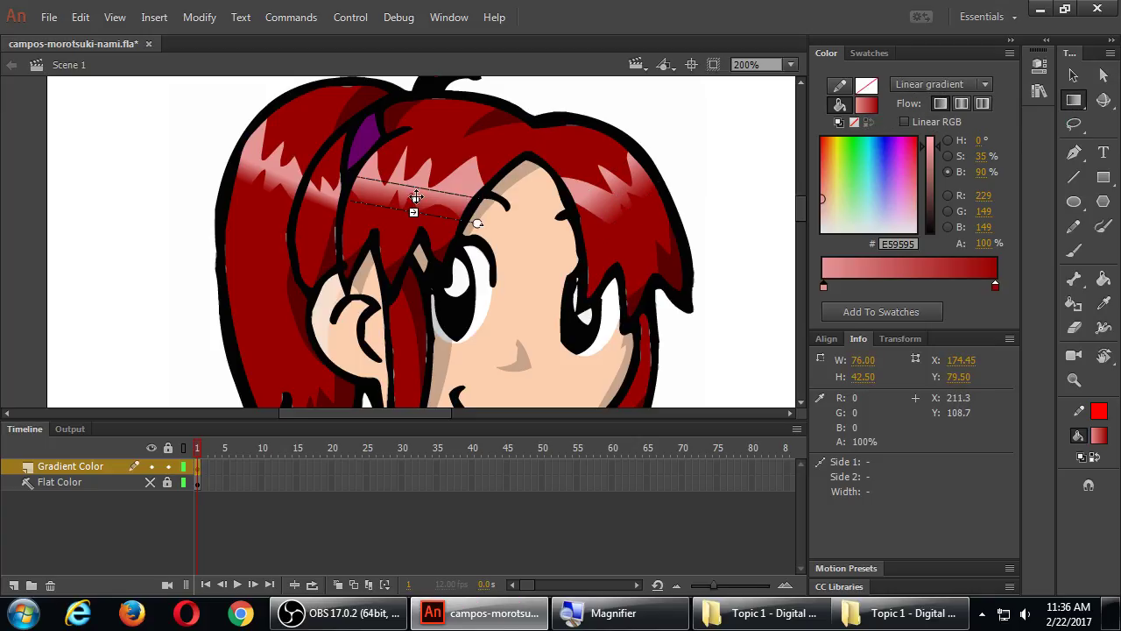
drag(414, 212, 415, 216)
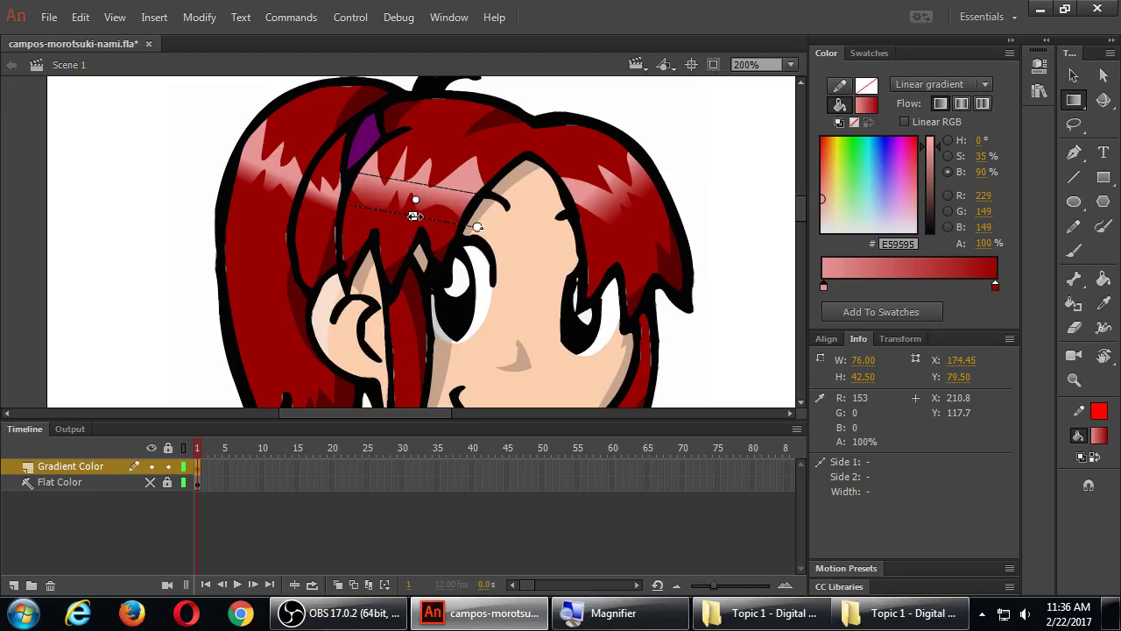
click(338, 219)
mouse_move(332, 213)
mouse_down()
mouse_move(269, 175)
mouse_move(325, 199)
mouse_up()
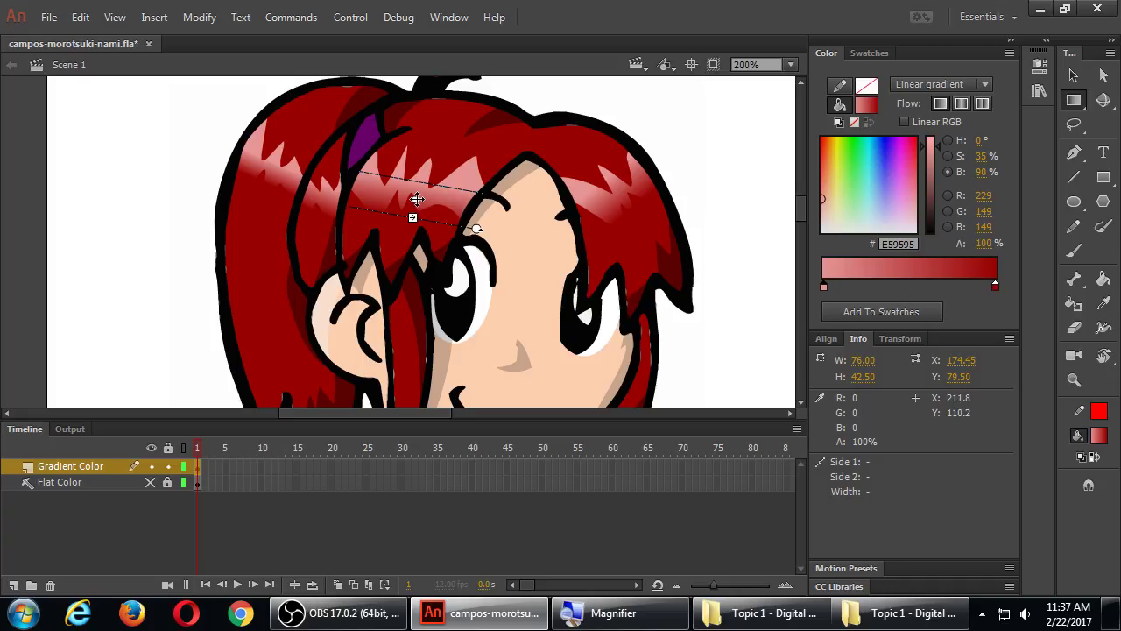
click(414, 194)
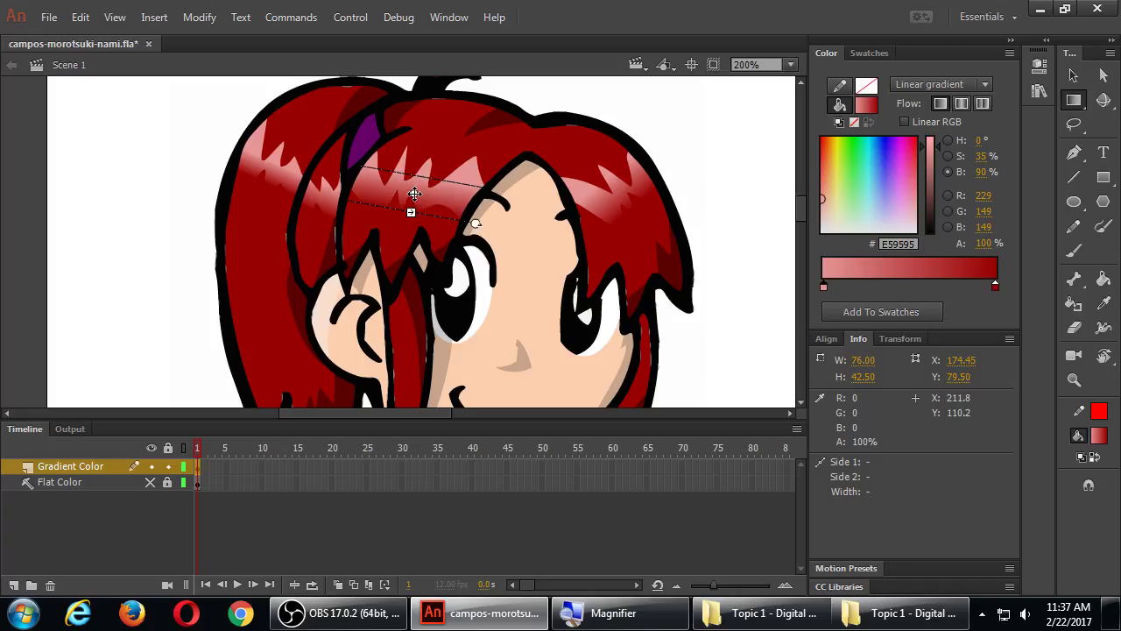
click(706, 174)
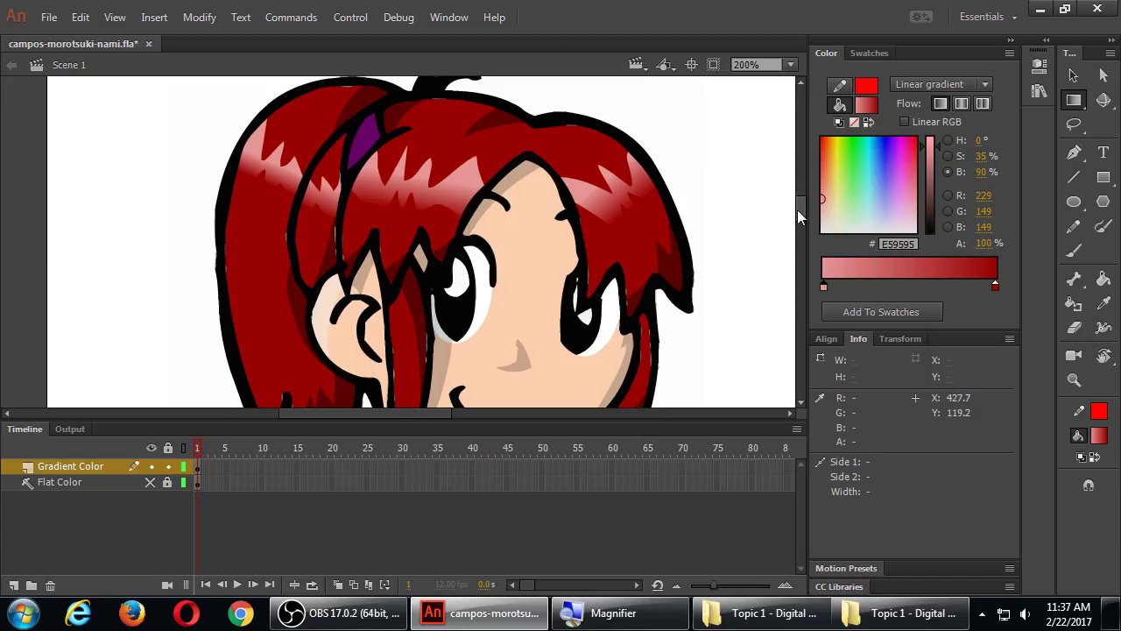
Set the linear gradient's starting color to the dark red #5B0000 sampled from the hair shadow beside the chin.
scroll(799, 215, down, 2)
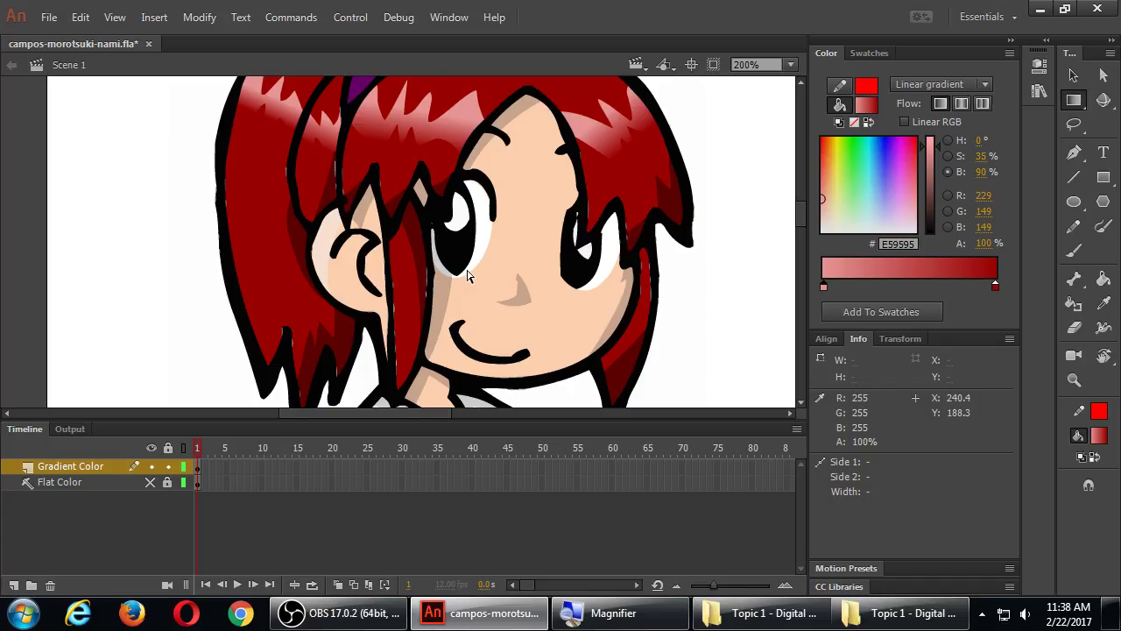
scroll(467, 276, down, 3)
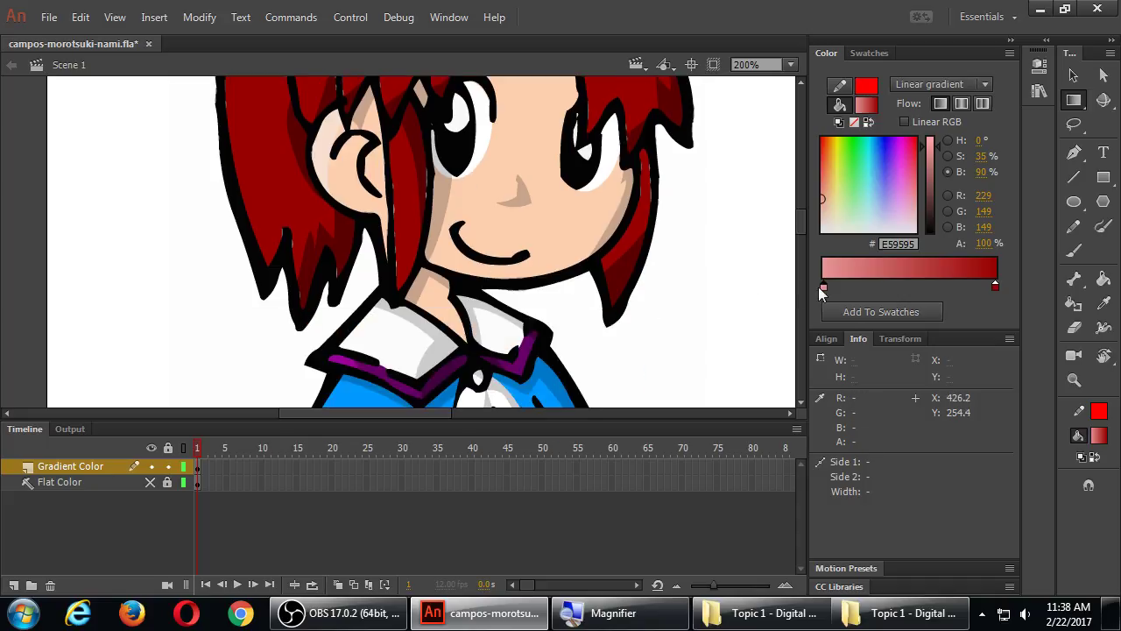
click(823, 287)
click(627, 279)
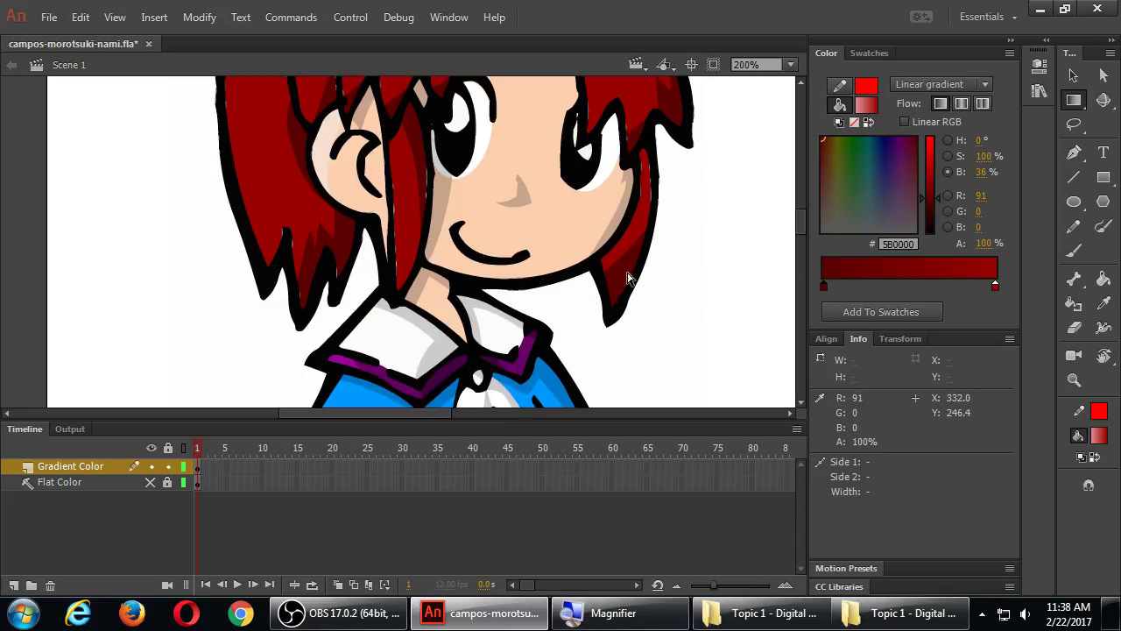
Fill the hair shadows on the ponytail, side strands and top of the head with the dark red linear gradient.
click(1104, 279)
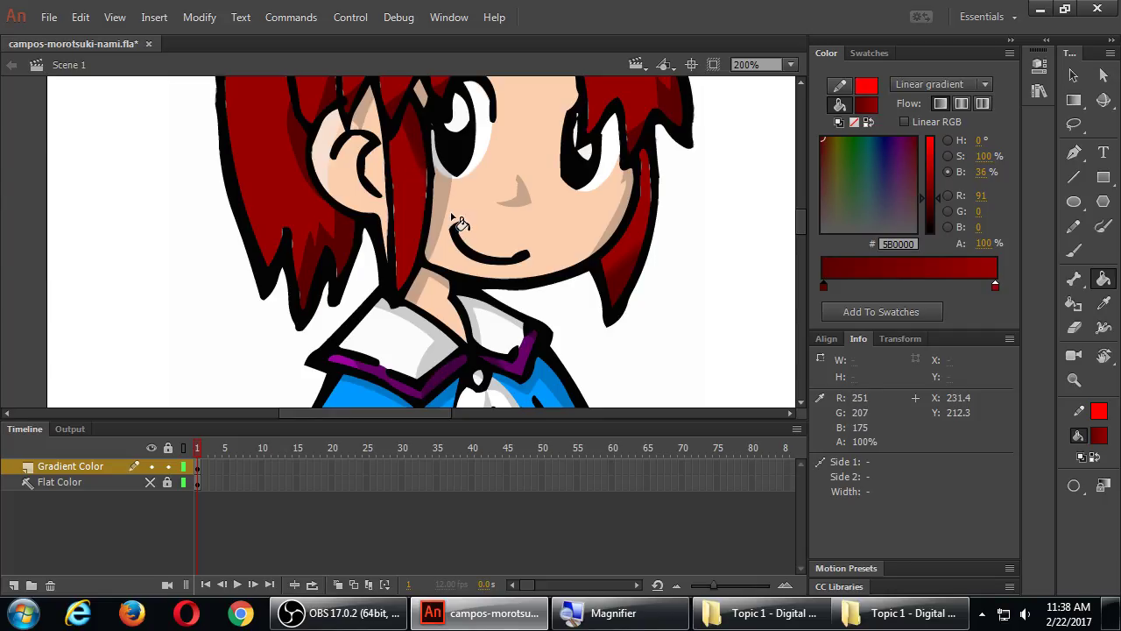
scroll(461, 249, up, 3)
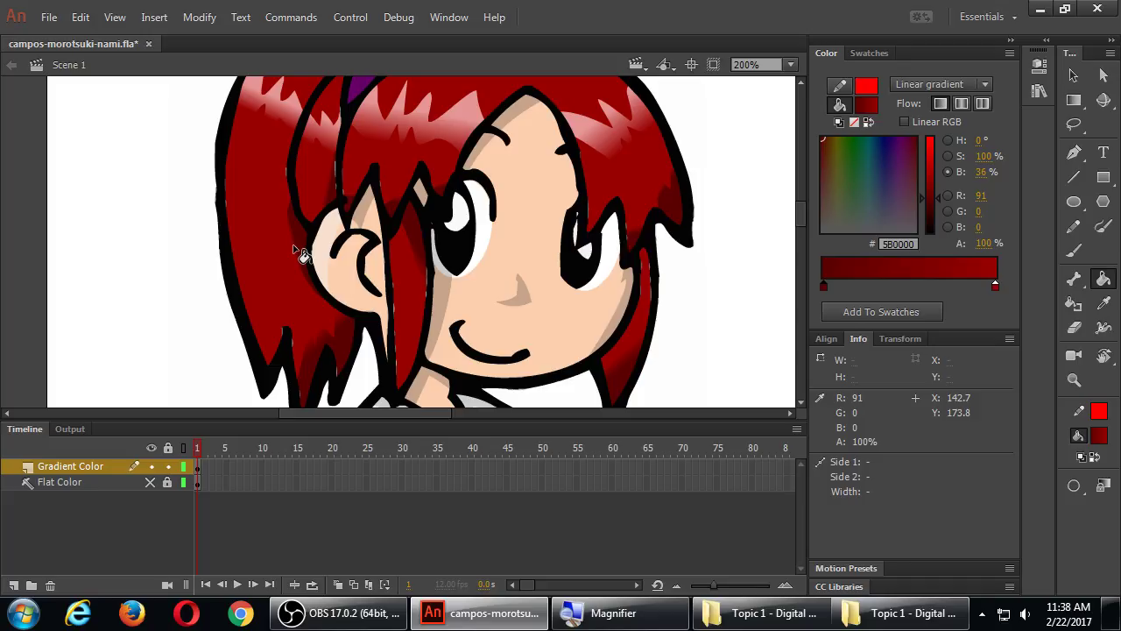
scroll(334, 277, up, 5)
scroll(336, 254, down, 2)
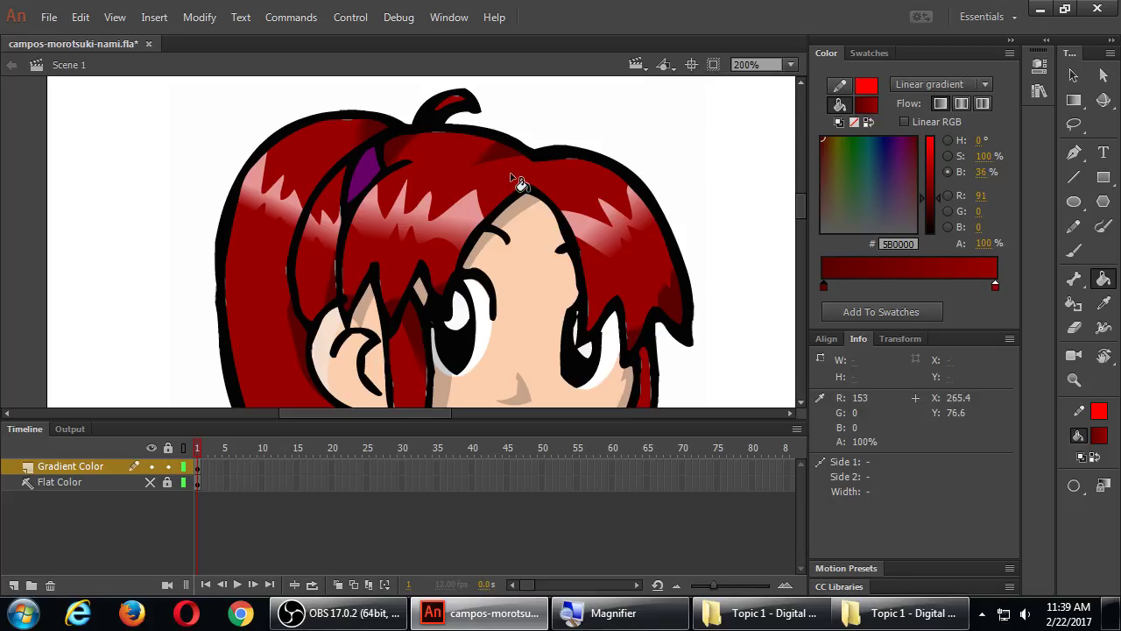
scroll(490, 199, down, 5)
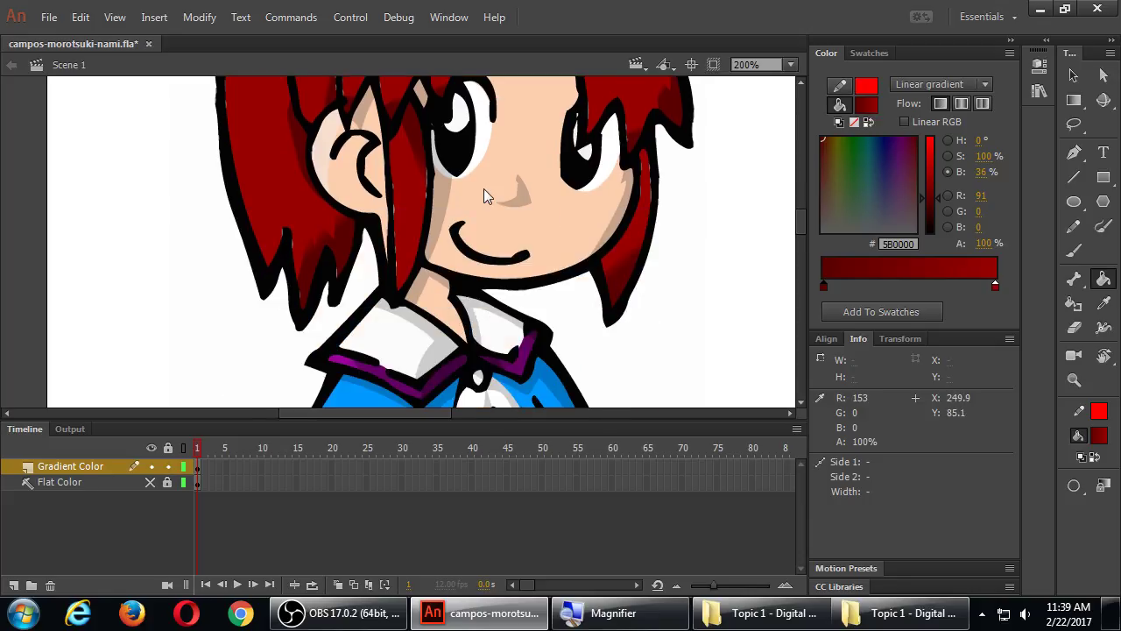
Adjust the dark red gradient in the bangs' pointed tip shadows above the far eye with Gradient Transform.
scroll(491, 200, up, 1)
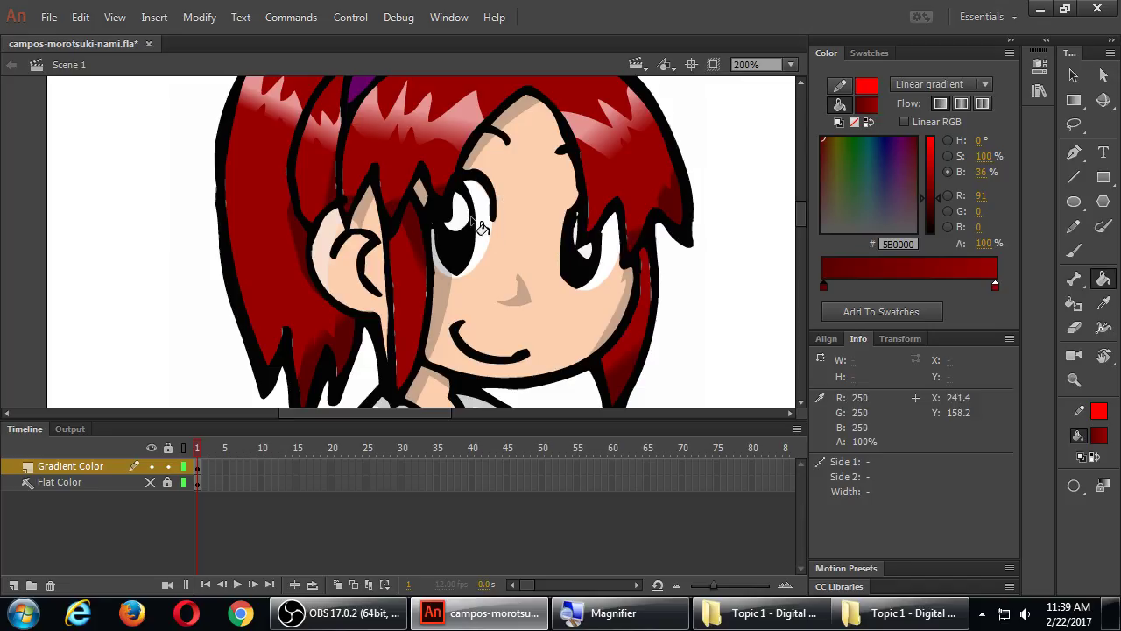
key(f)
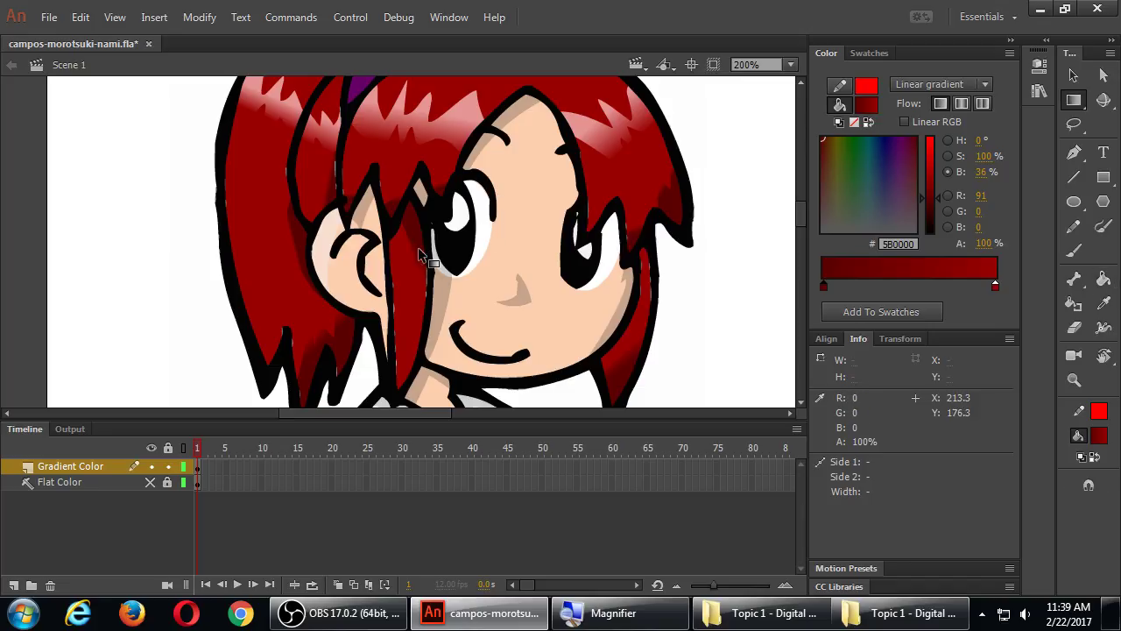
click(673, 217)
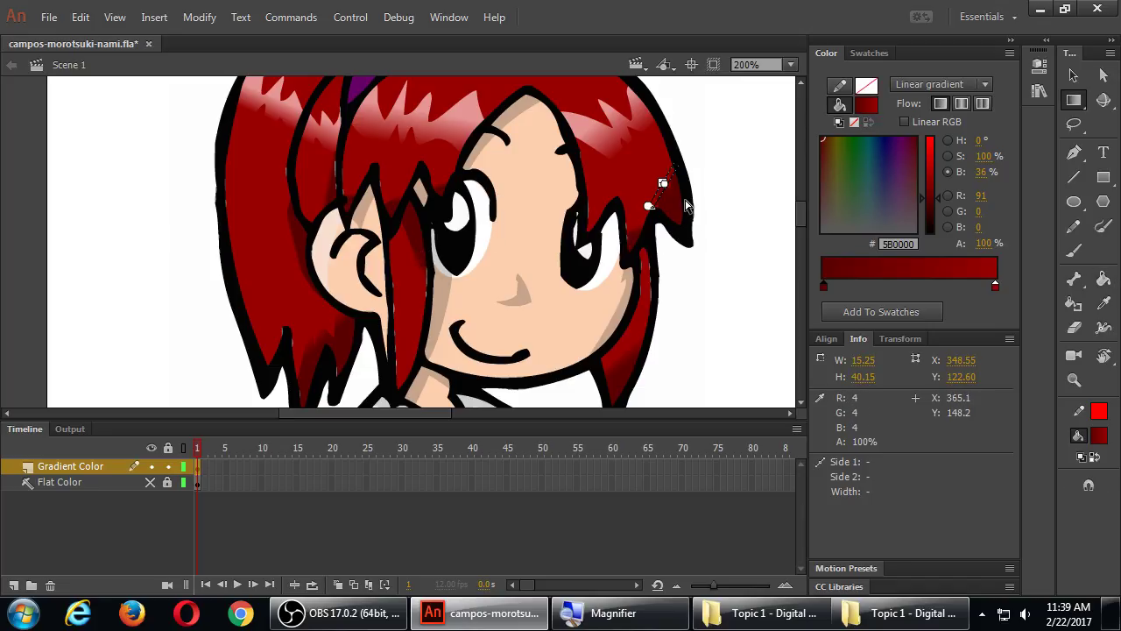
drag(675, 194, 662, 182)
click(640, 232)
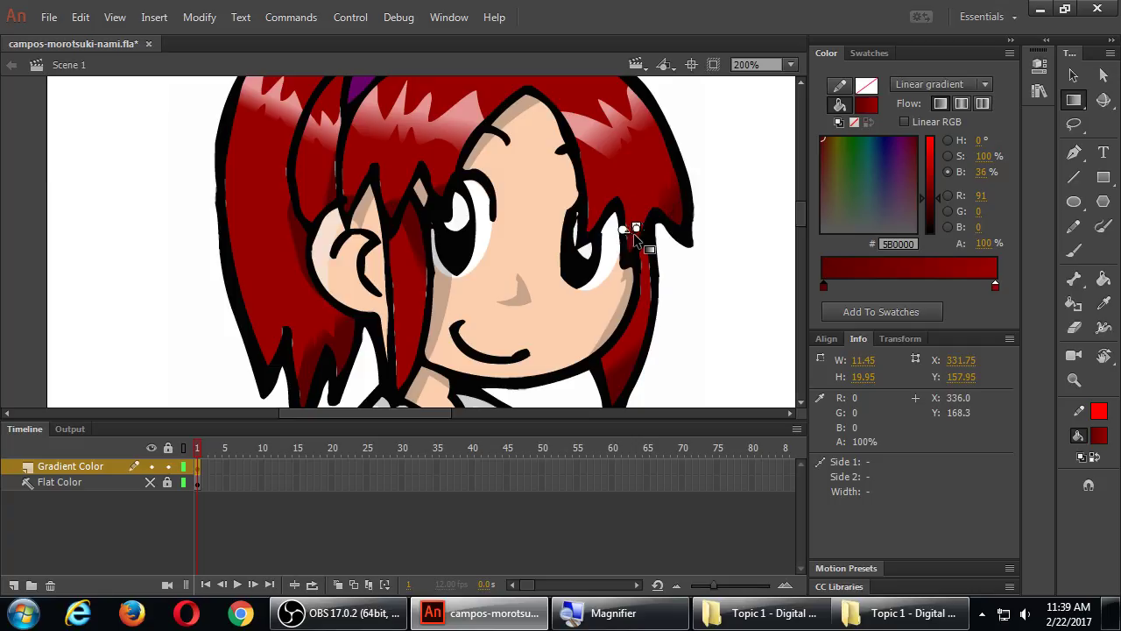
Rotate and reposition the shadow gradients at the ponytail's lower end and on the strand beside the ear.
click(350, 356)
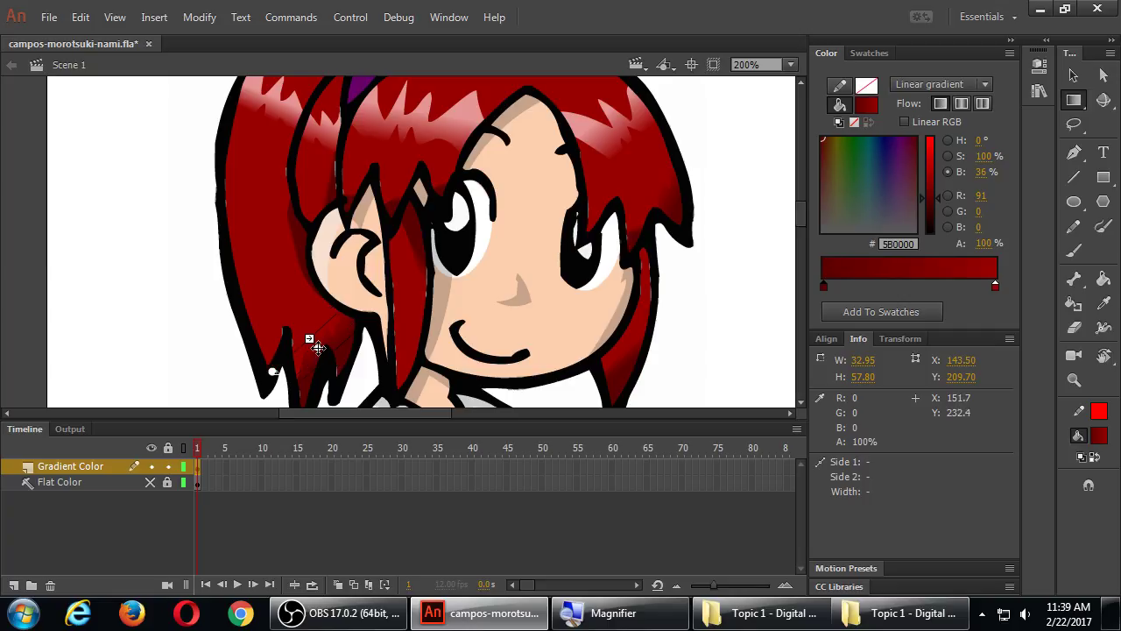
drag(318, 348, 275, 390)
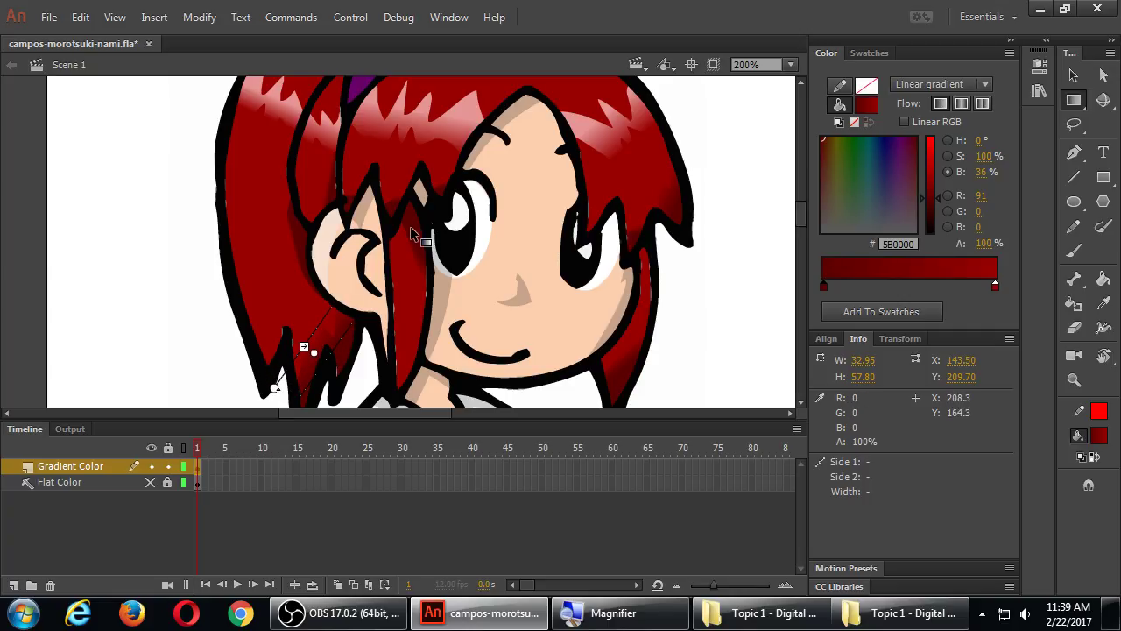
click(415, 256)
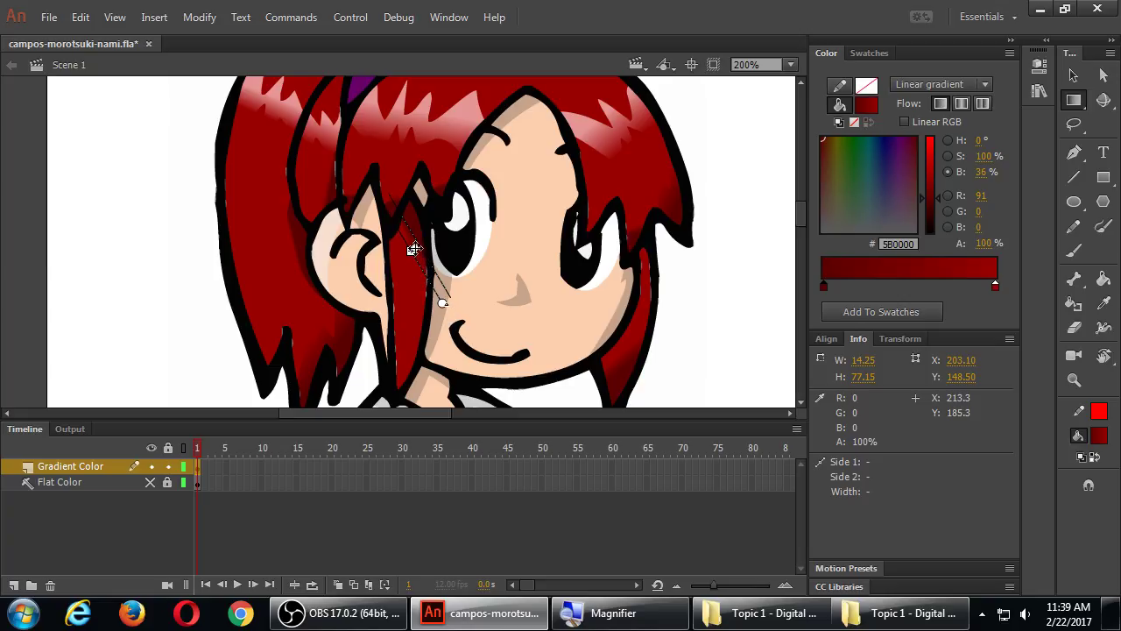
drag(413, 249, 421, 264)
drag(449, 315, 437, 326)
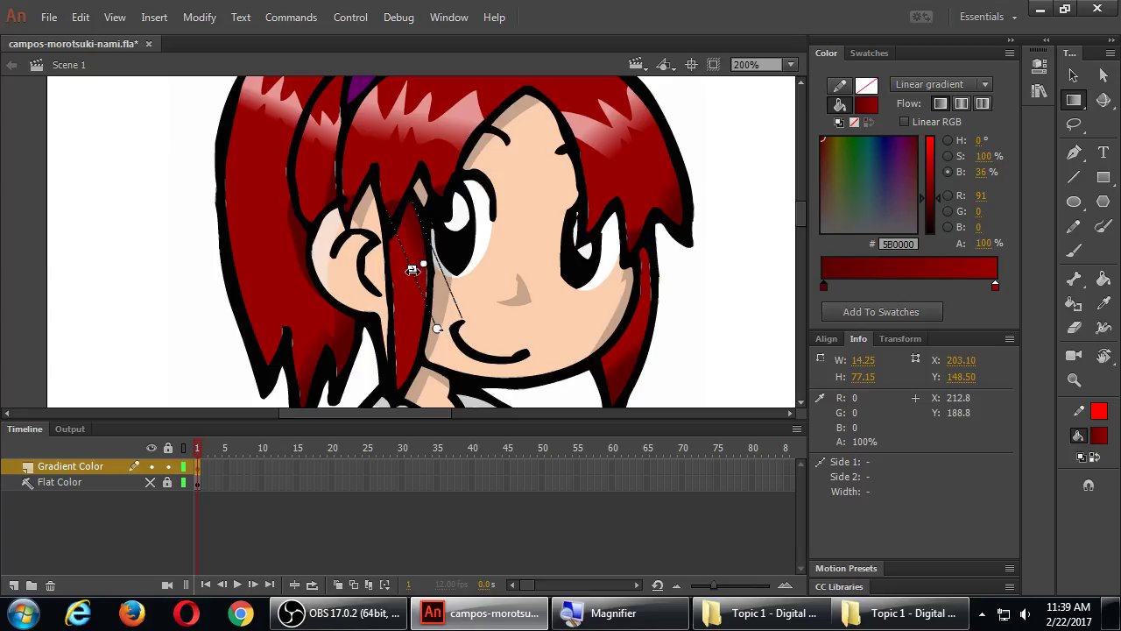
Adjust the gradients of the shadows near the hair tie and along the top of the bangs with Gradient Transform.
scroll(405, 224, up, 3)
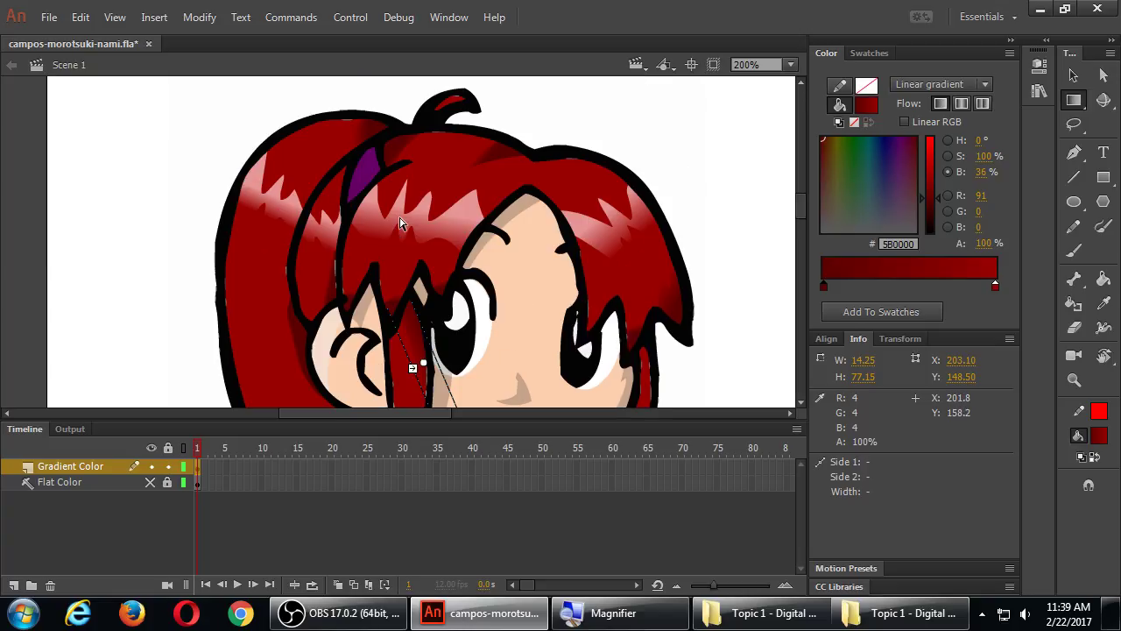
click(373, 131)
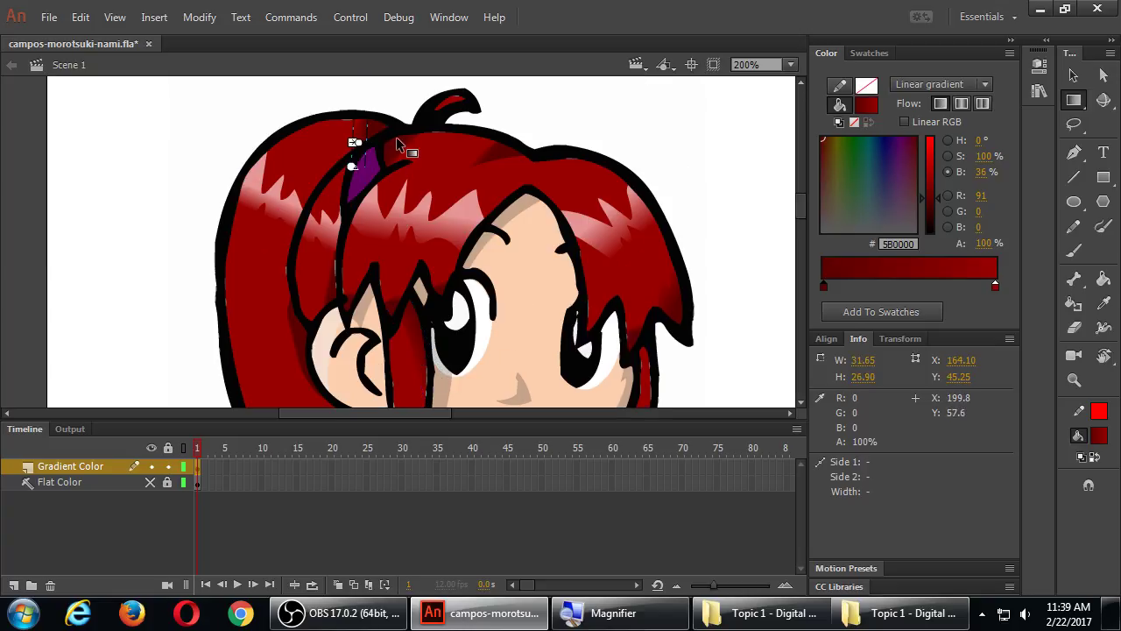
drag(352, 168, 348, 139)
click(503, 156)
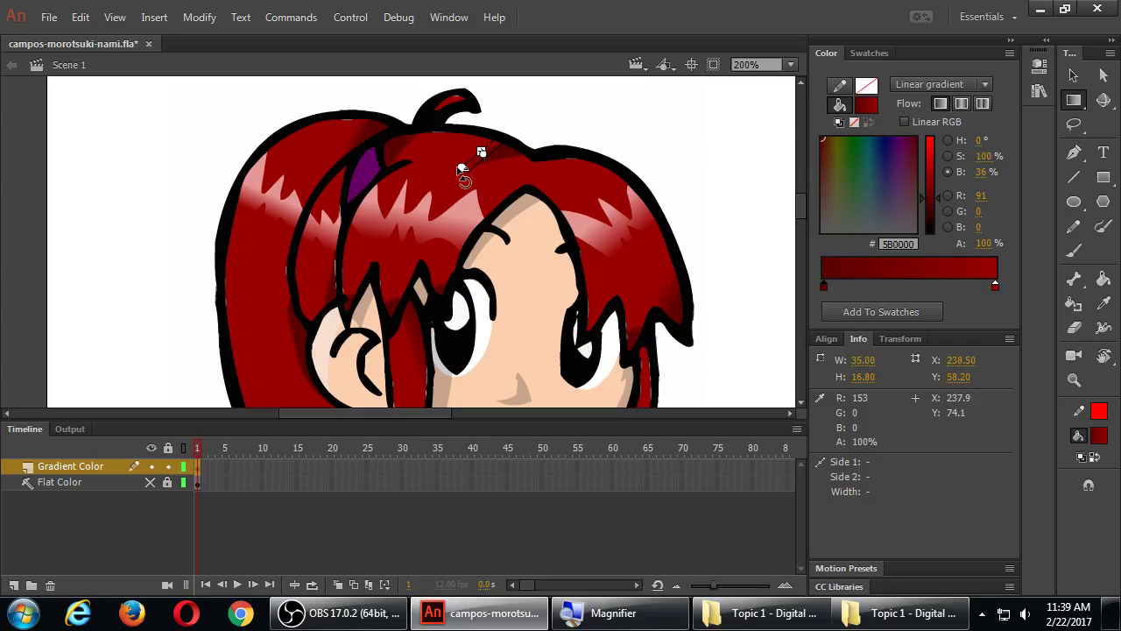
drag(462, 171, 464, 166)
Test the movie to check the whole character's gradient coloring, and close the preview.
drag(800, 203, 797, 219)
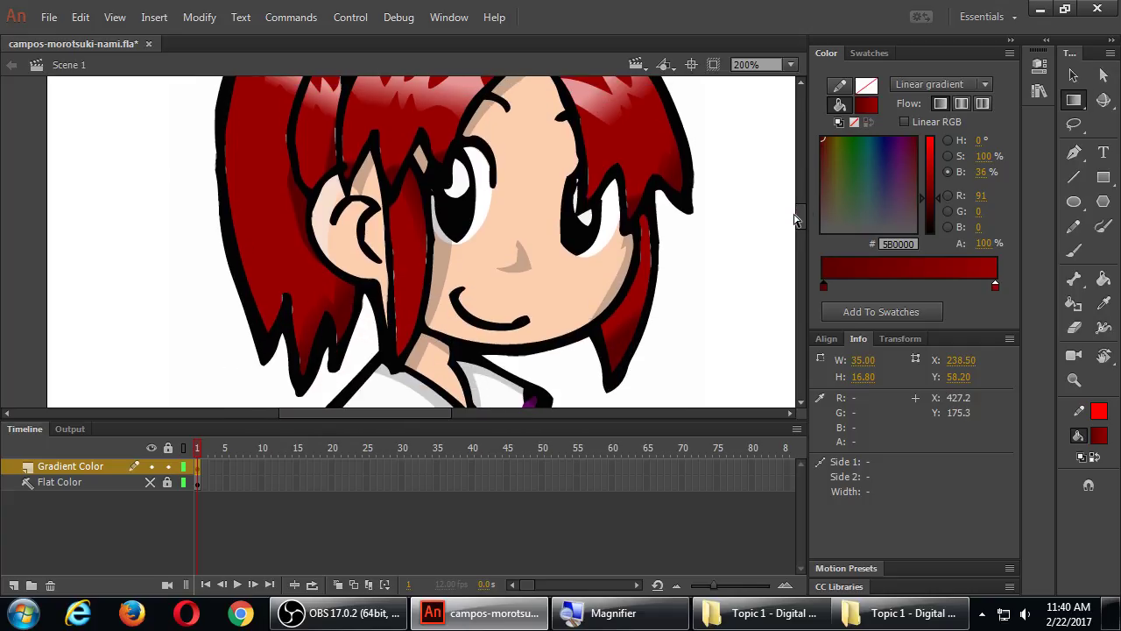
key(ctrl+Return)
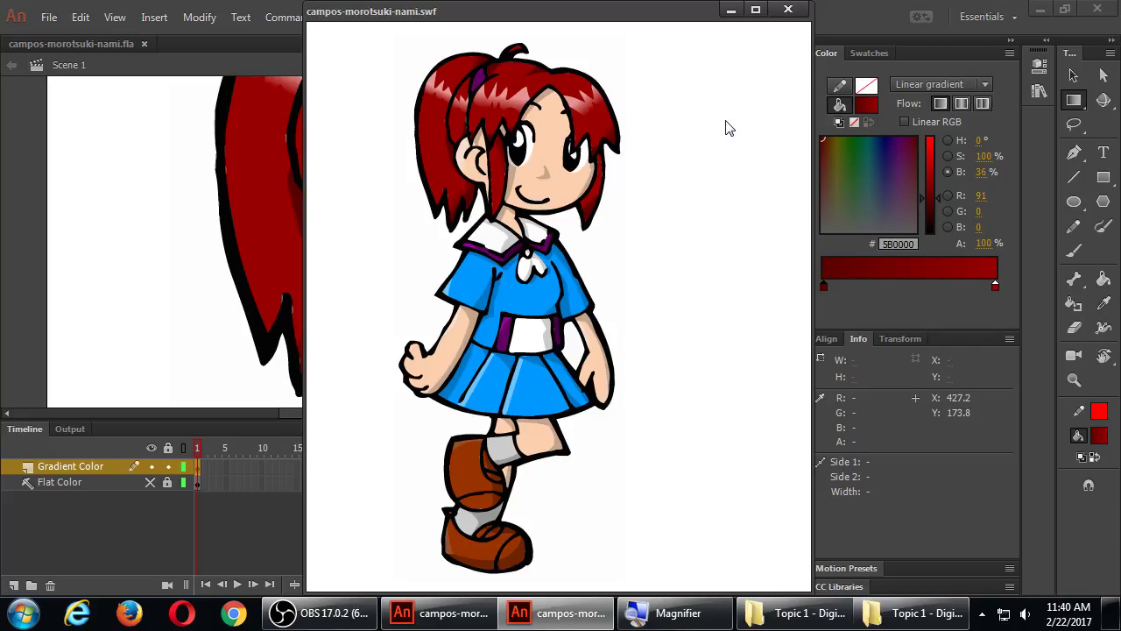
click(789, 10)
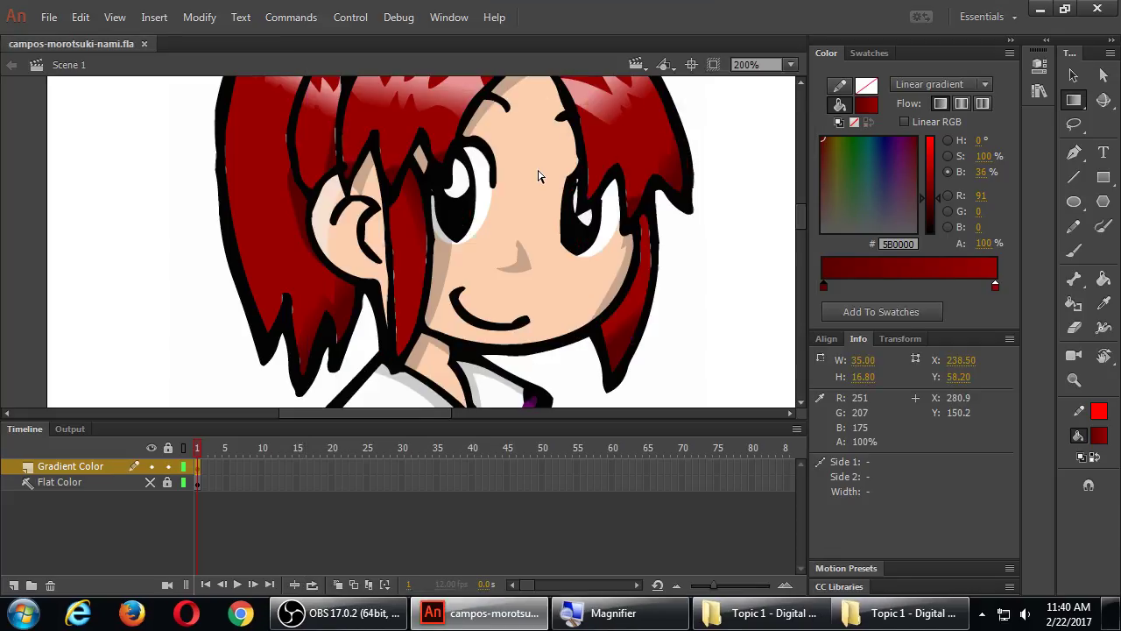
Recenter the stage and collapse the timeline to get more room around the character's head.
key(f)
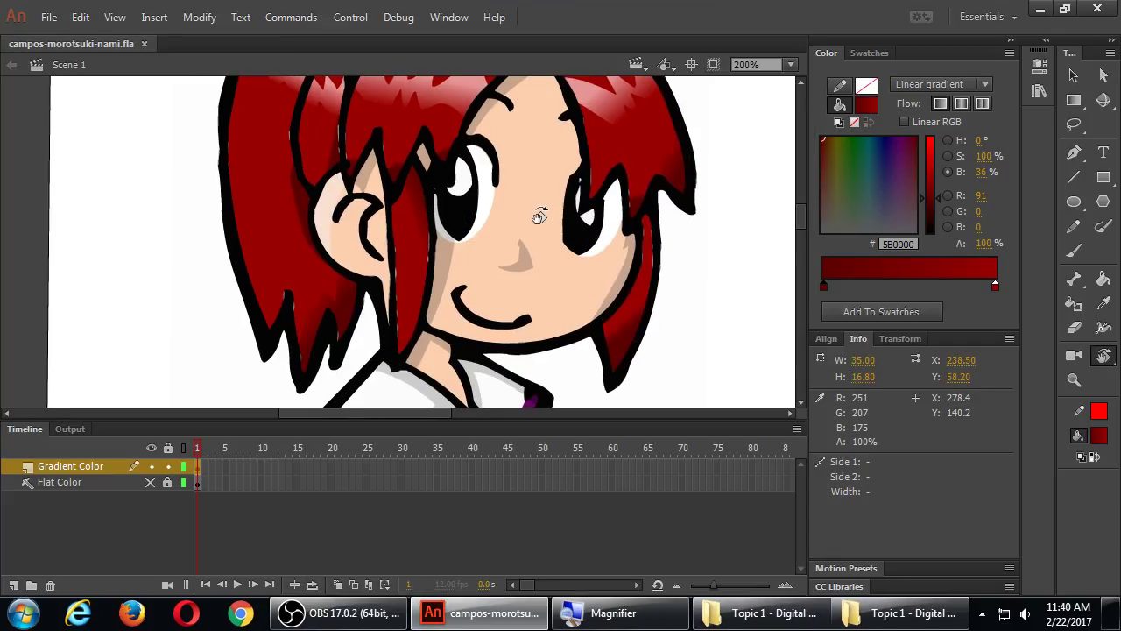
click(693, 65)
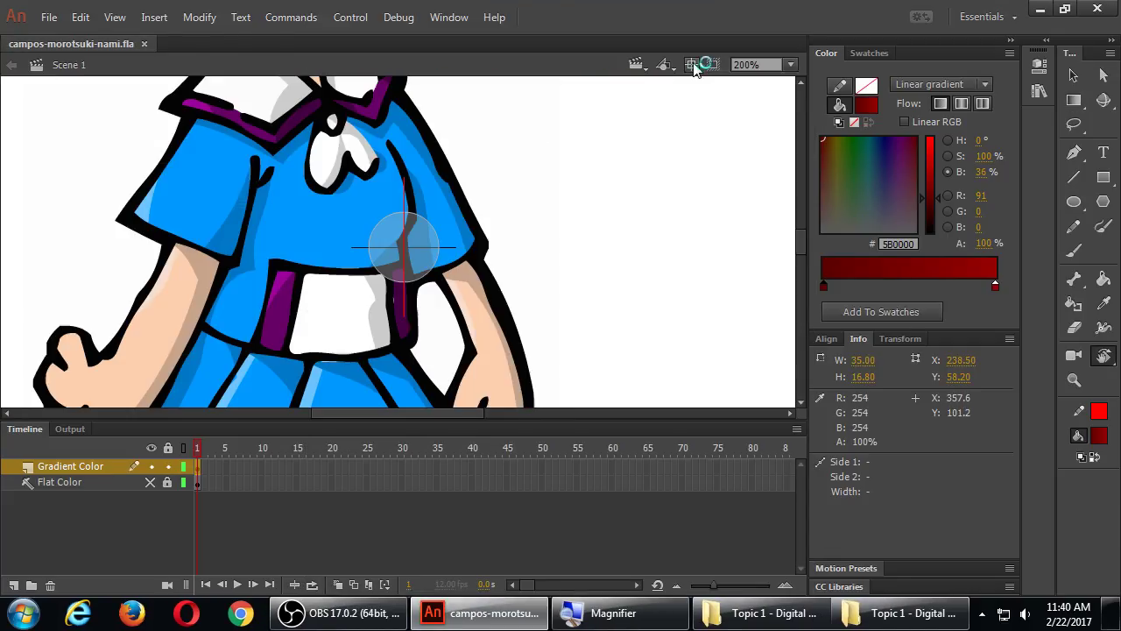
scroll(481, 307, up, 6)
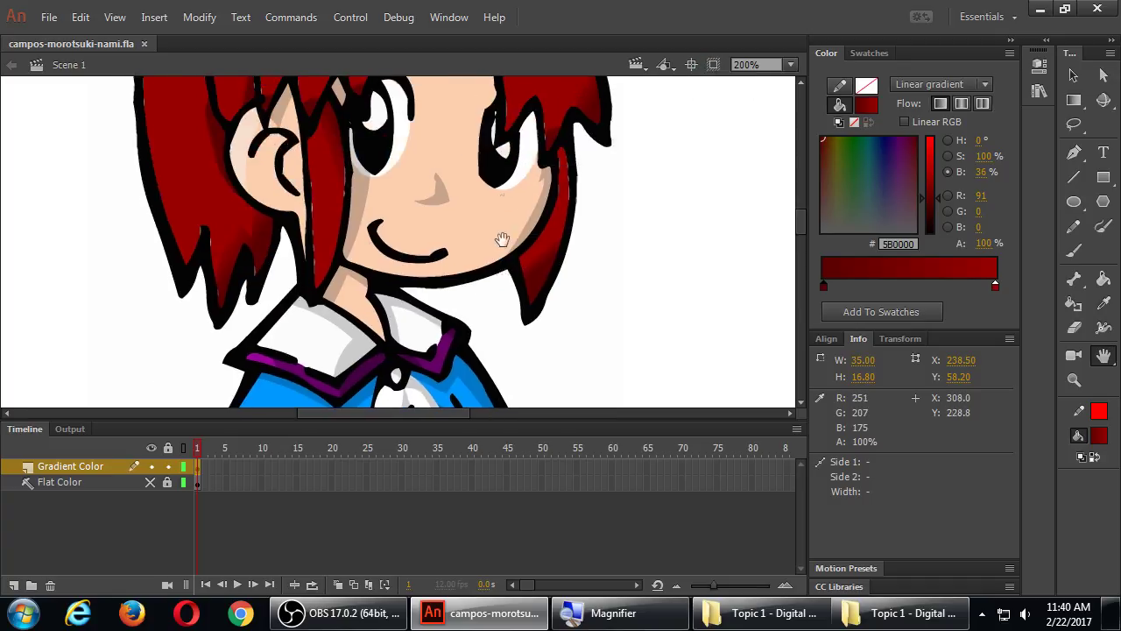
scroll(517, 197, up, 2)
double_click(35, 430)
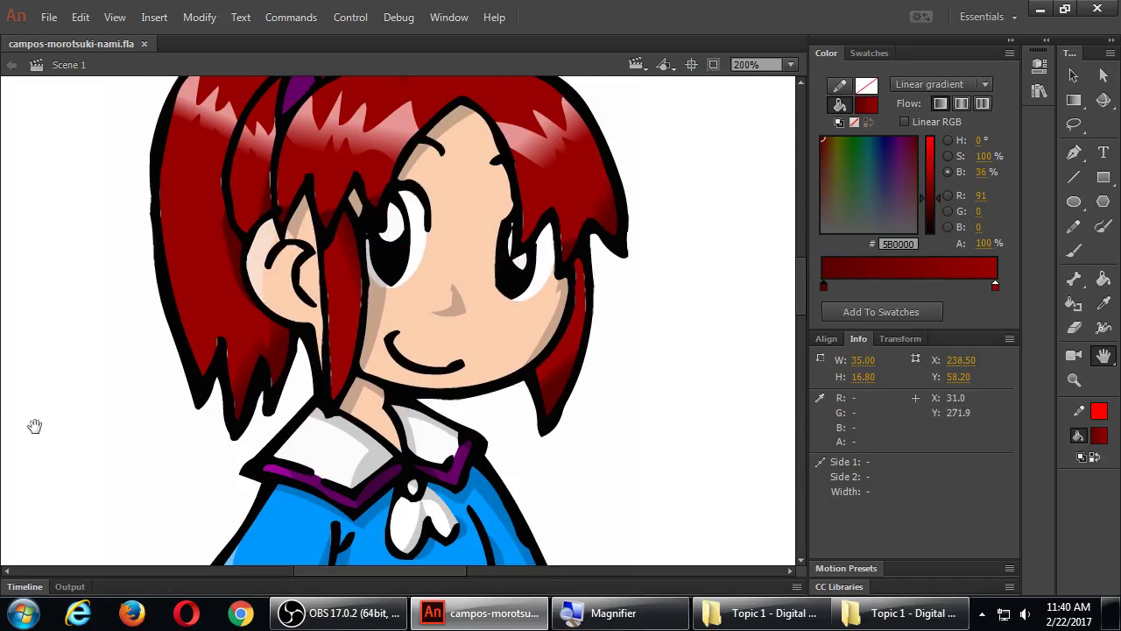
scroll(424, 211, up, 1)
scroll(424, 212, up, 2)
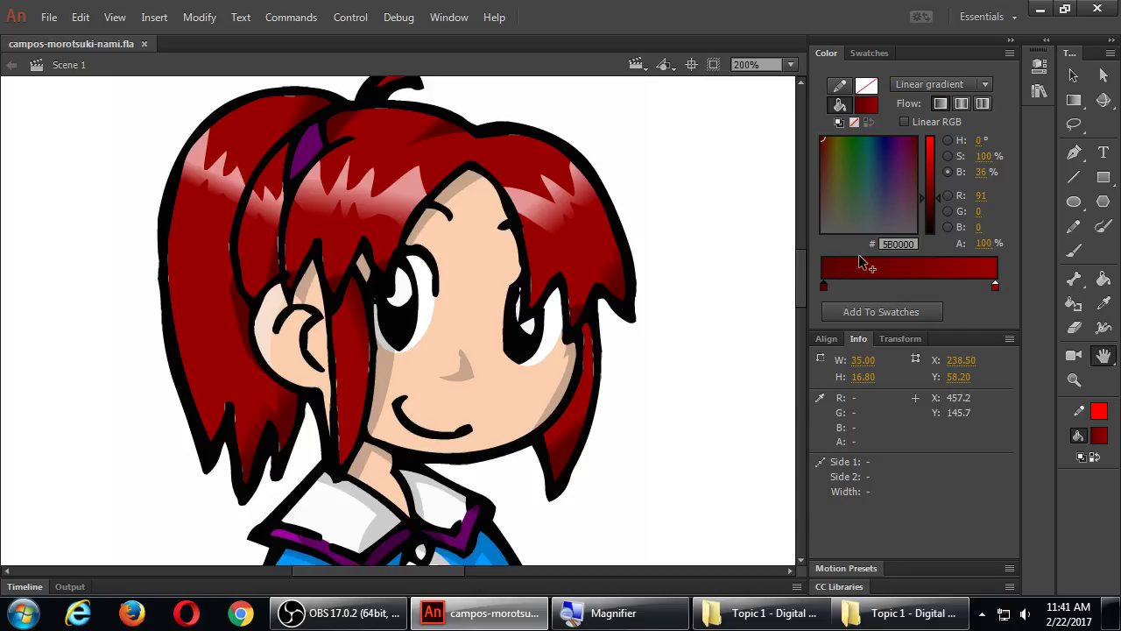
Set the linear gradient's start to the facial shadow color #C6A38A and its end to the skin color #FBCFAF.
click(1104, 278)
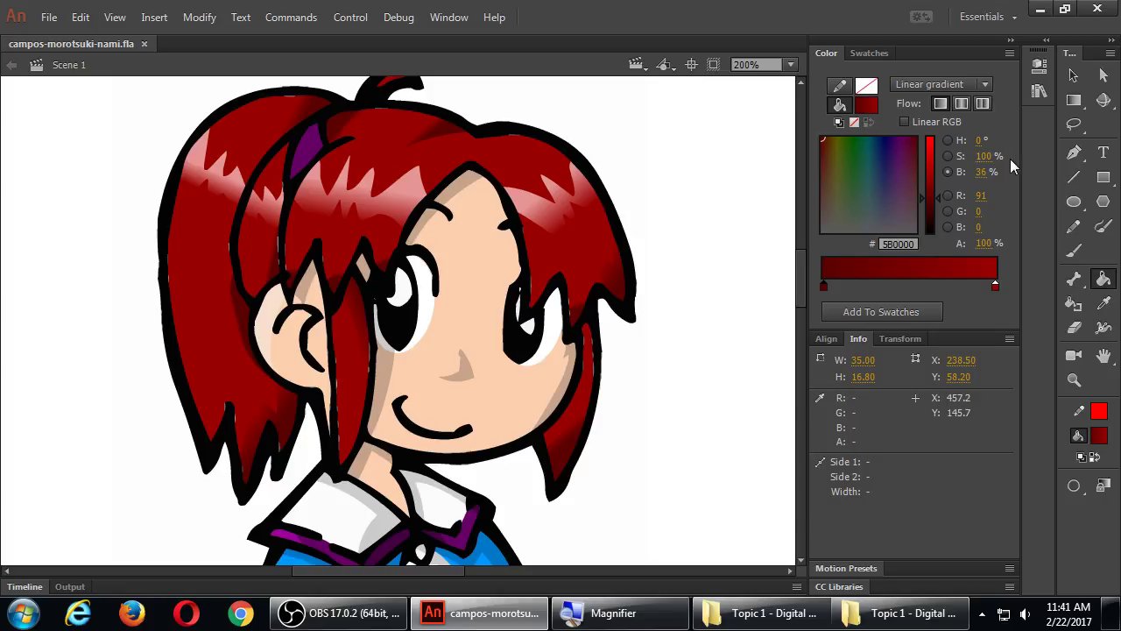
double_click(824, 287)
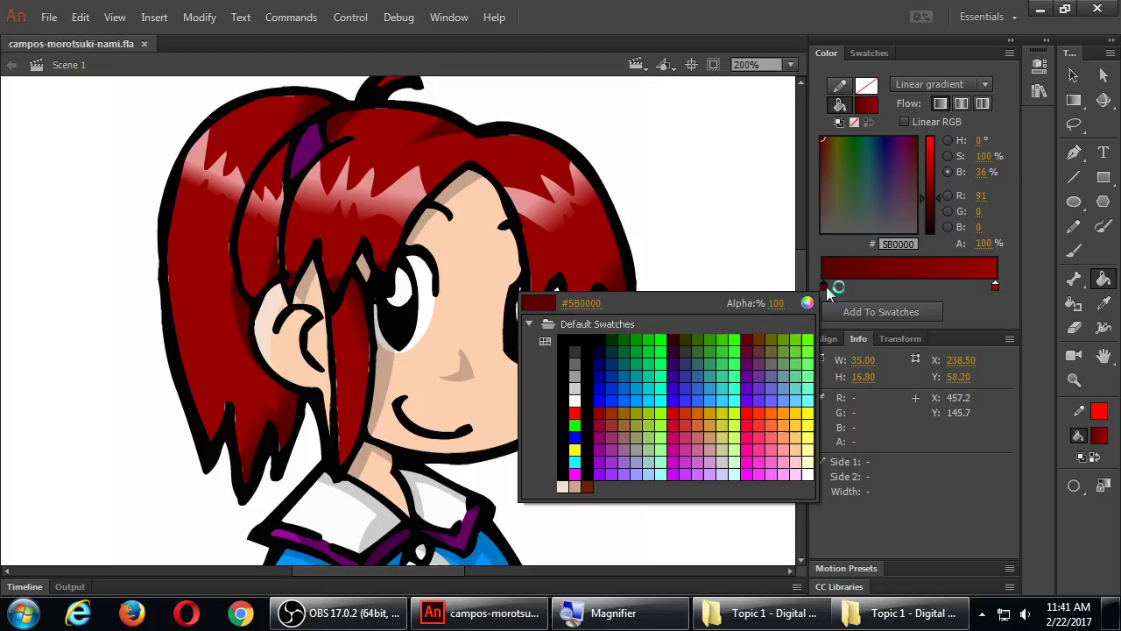
click(398, 373)
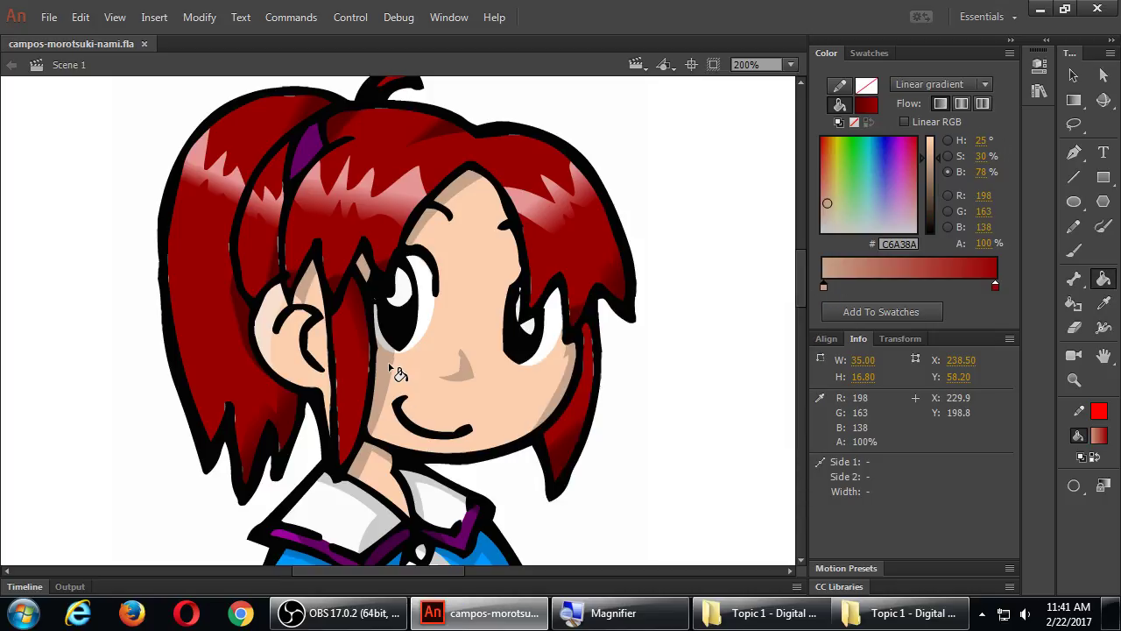
double_click(996, 286)
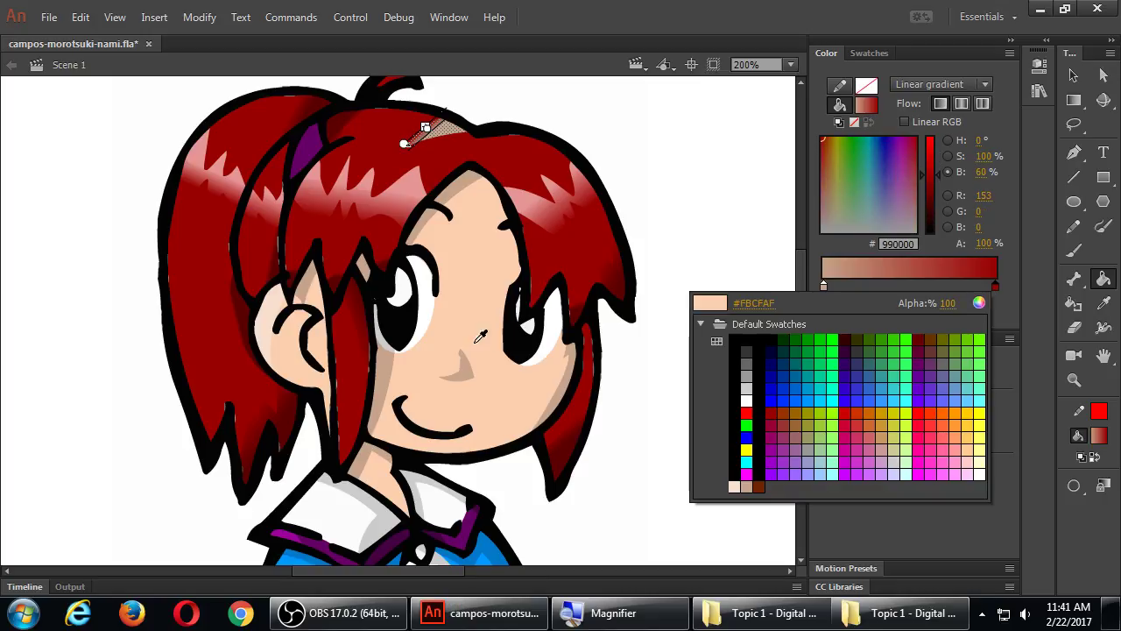
click(481, 336)
click(848, 312)
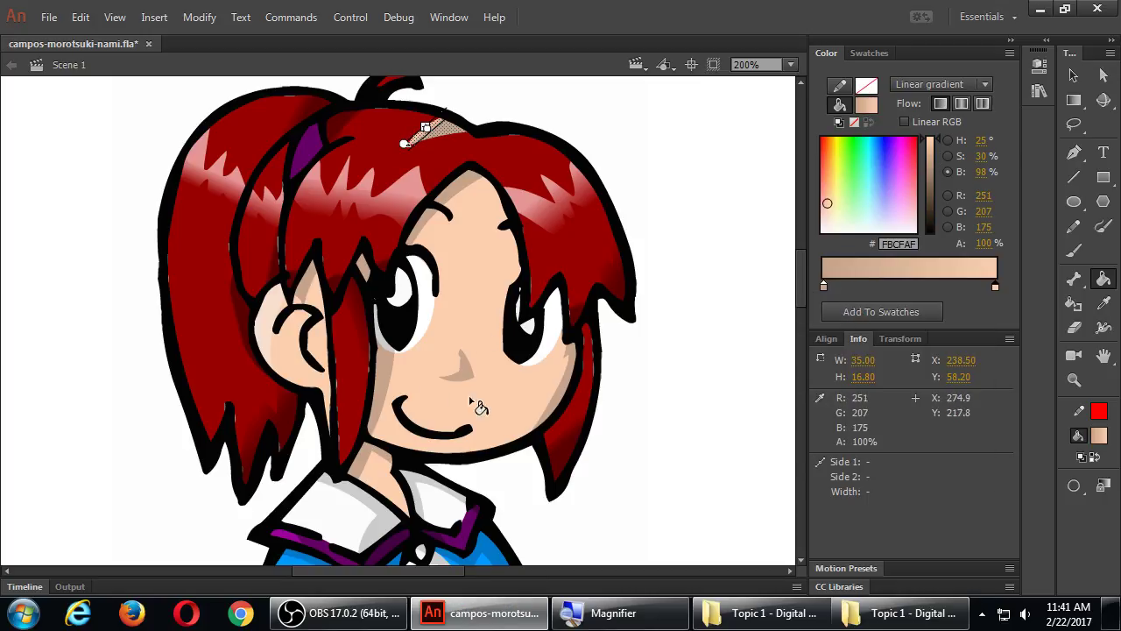
Try the skin gradient on the shadow beside the cheek, and restore the dark red gradient of the bangs' upper shadow.
click(393, 377)
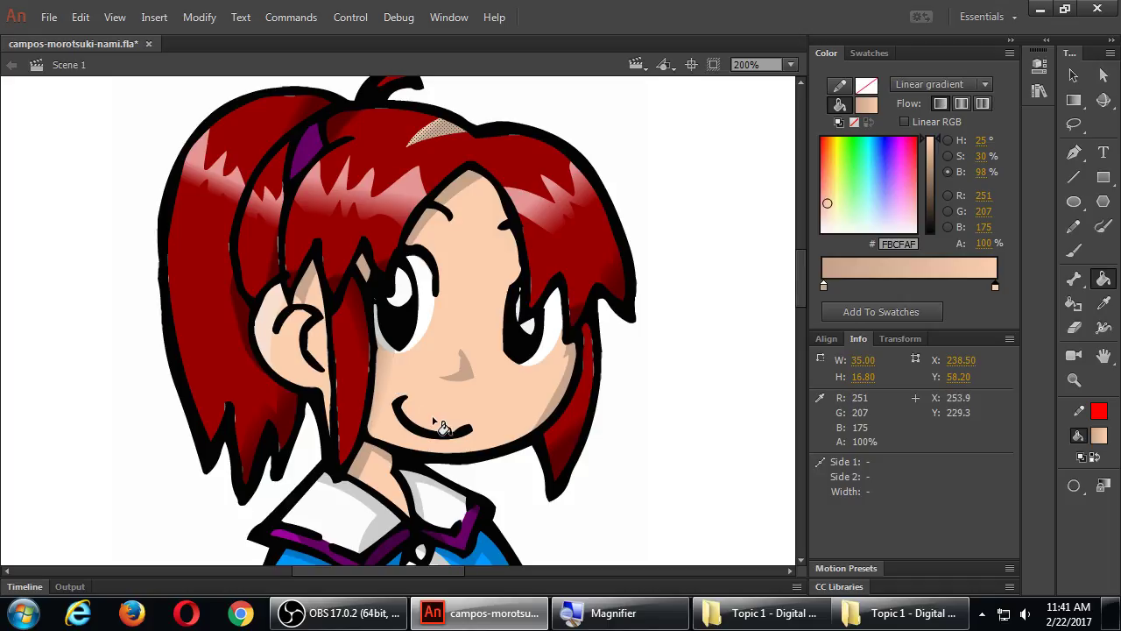
key(z)
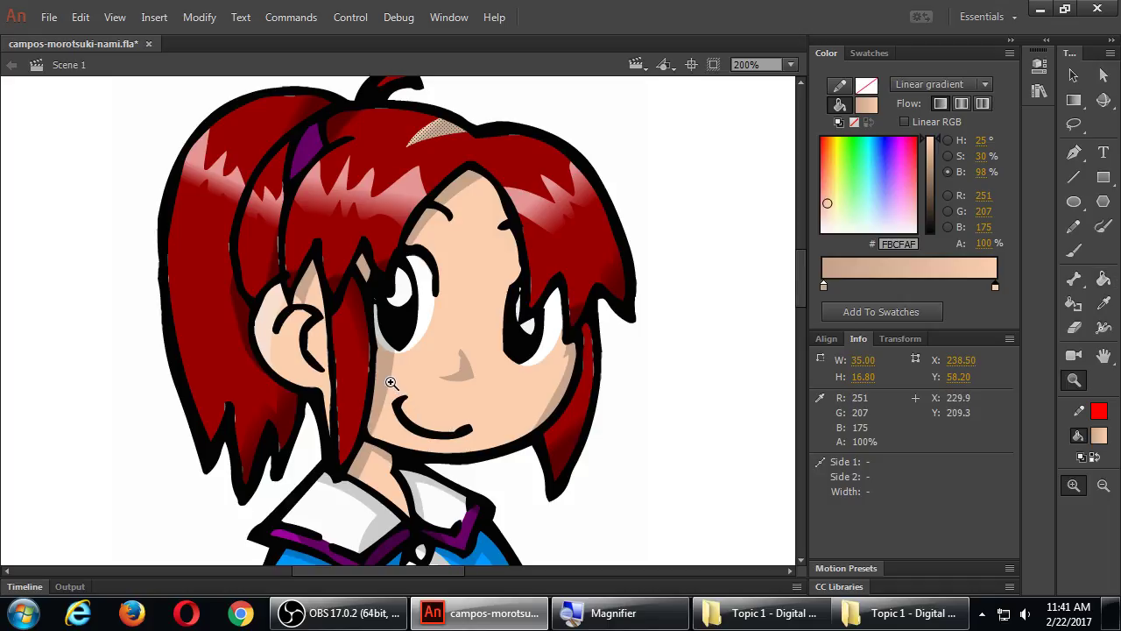
key(k)
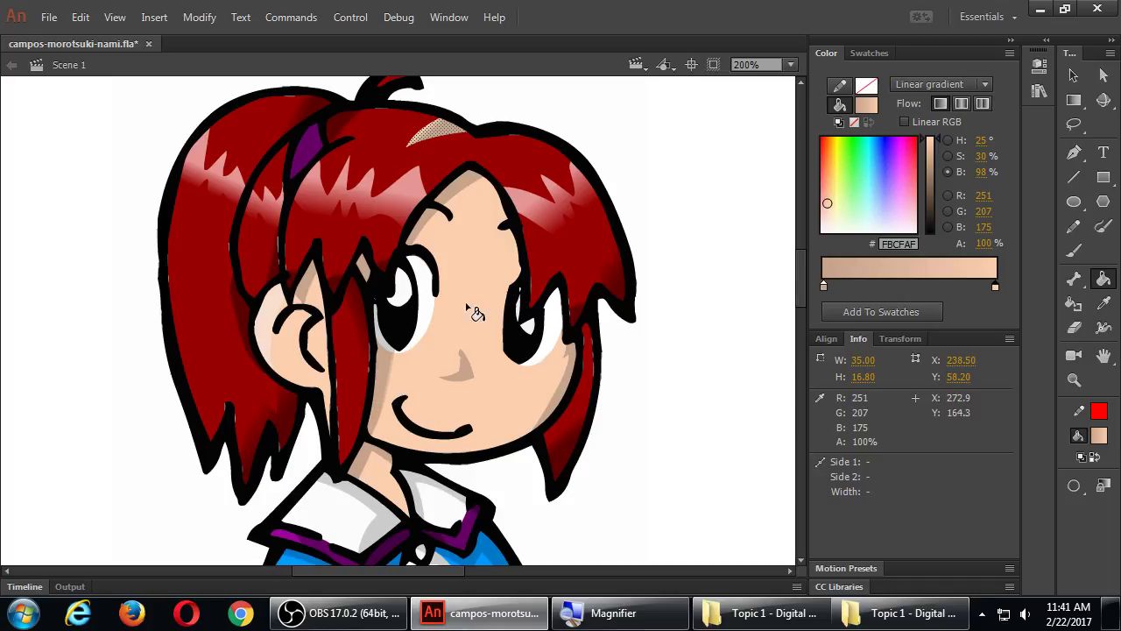
alt+click(452, 196)
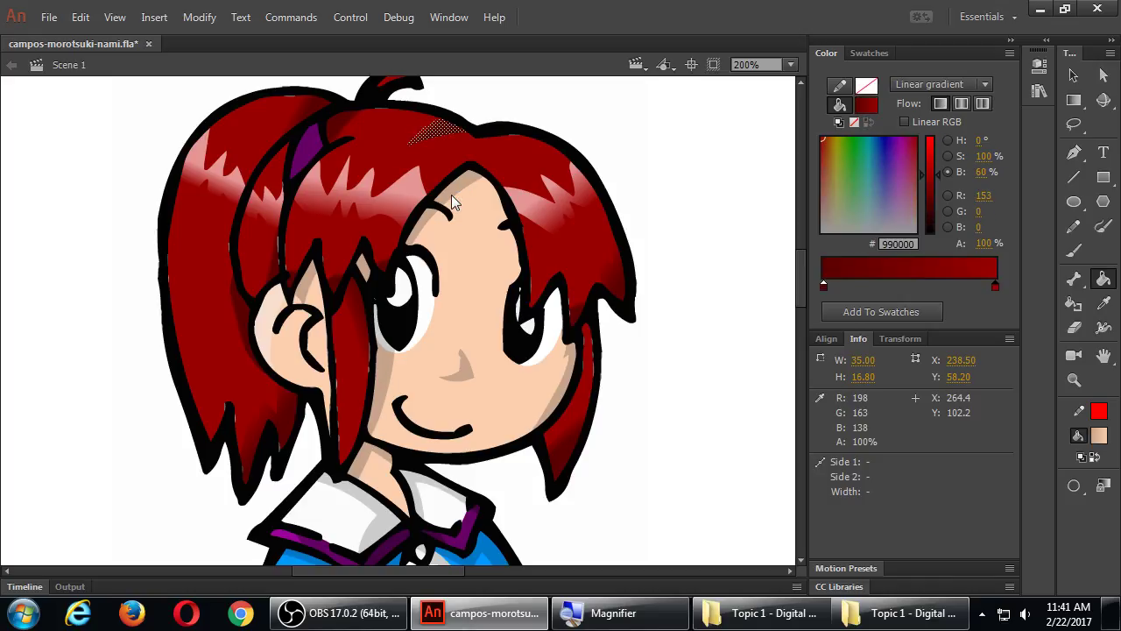
click(665, 185)
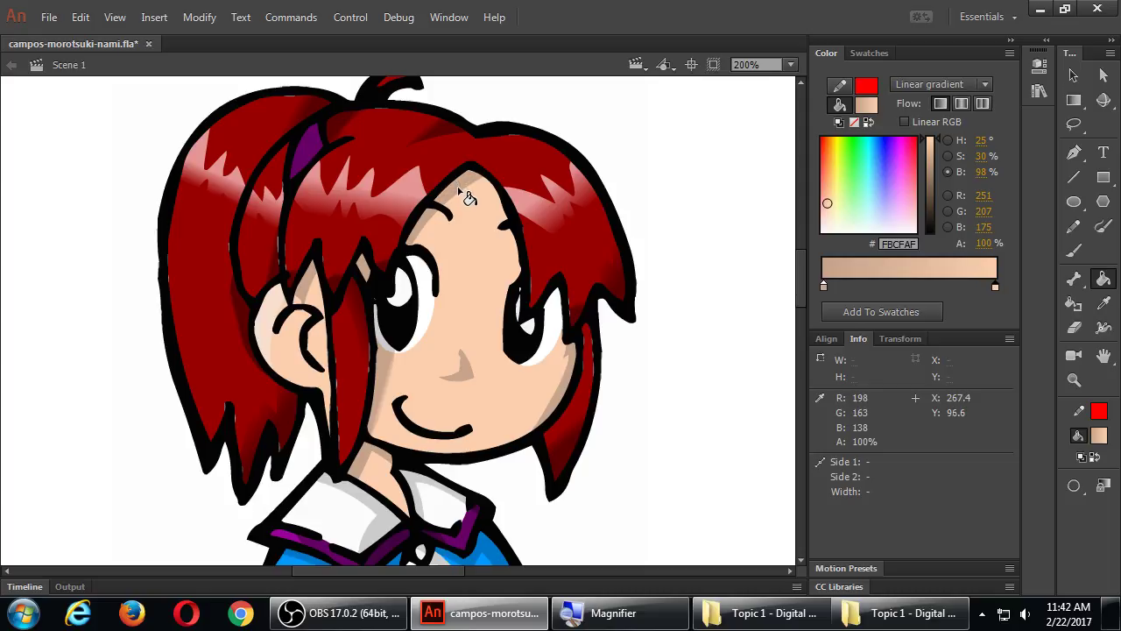
Fill the forehead shadow under the bangs with the skin-tone linear gradient.
click(434, 236)
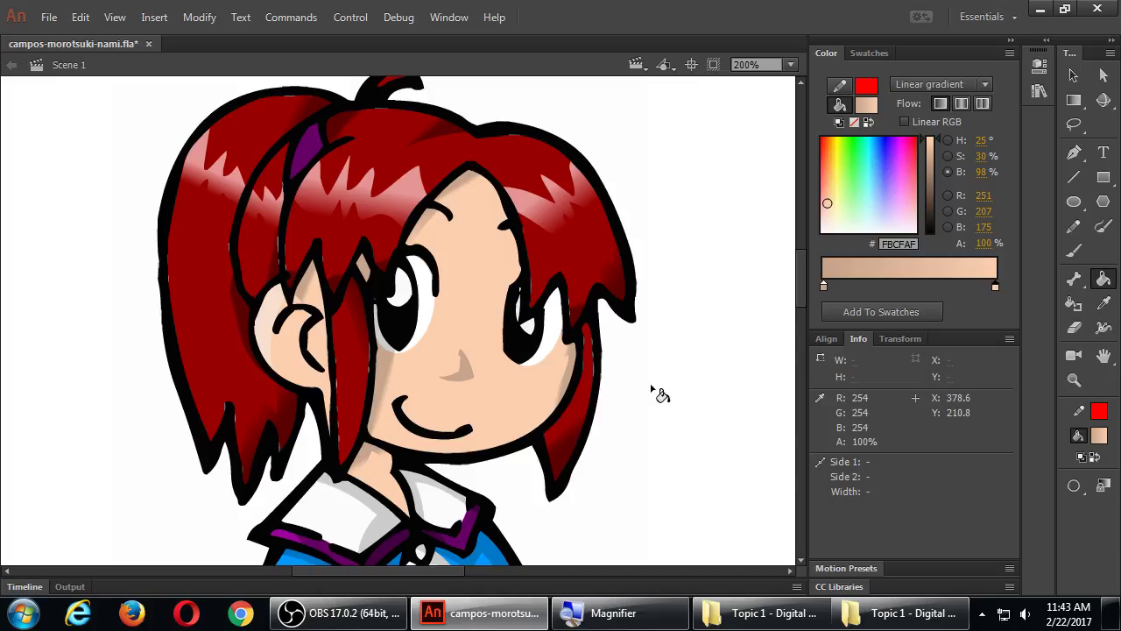
drag(614, 410, 618, 292)
scroll(619, 390, down, 6)
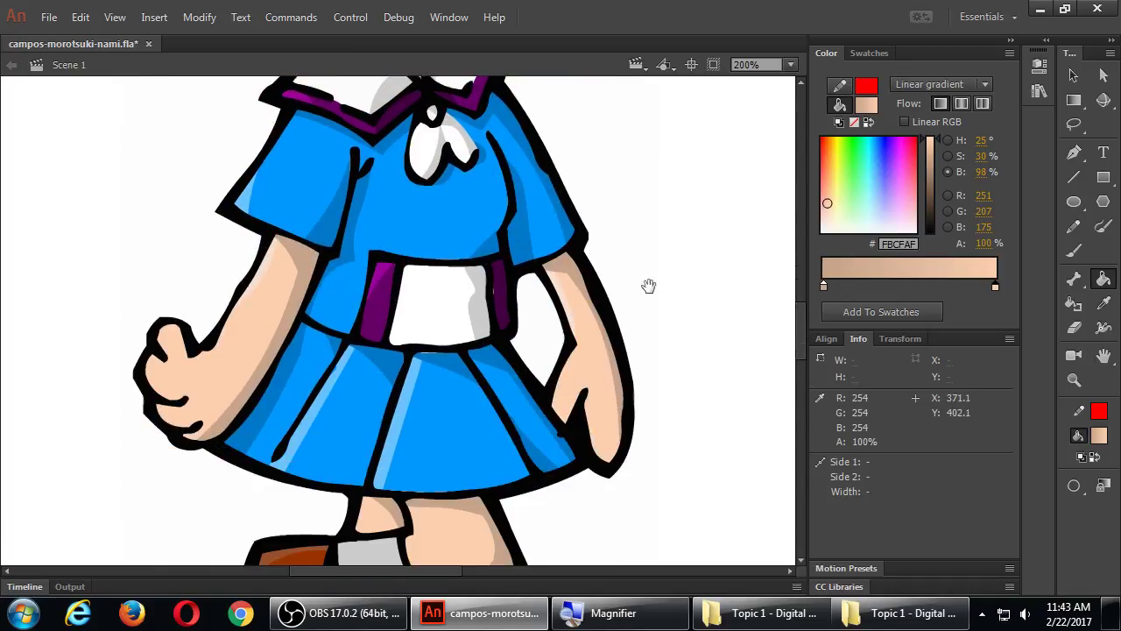
Fill the shadows along both of the character's arms with the skin-tone linear gradient.
click(296, 294)
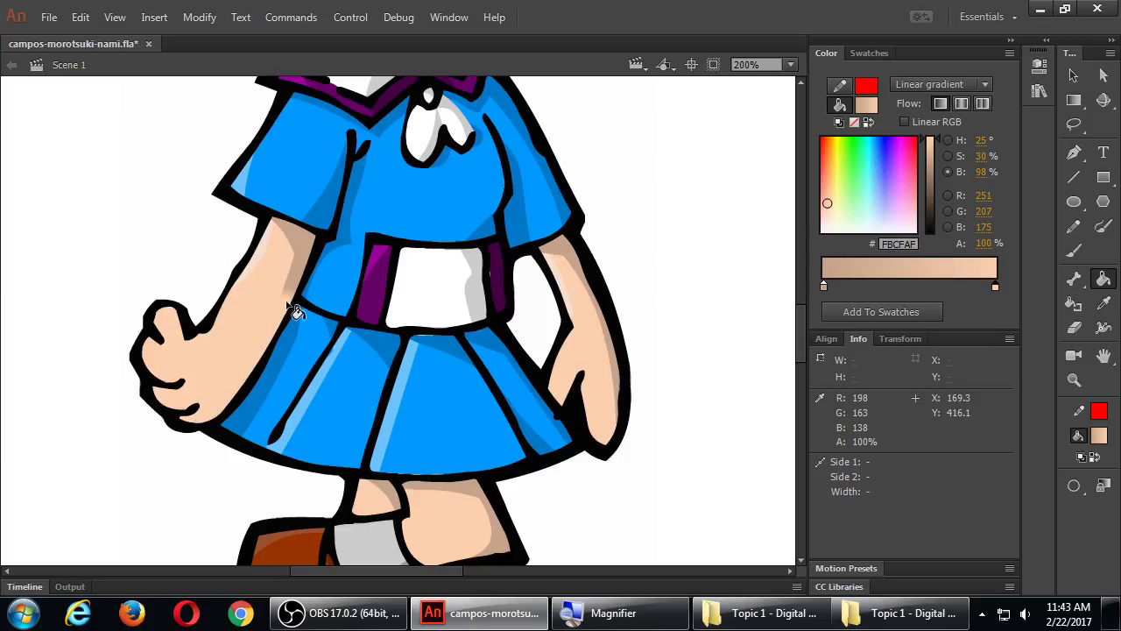
click(278, 289)
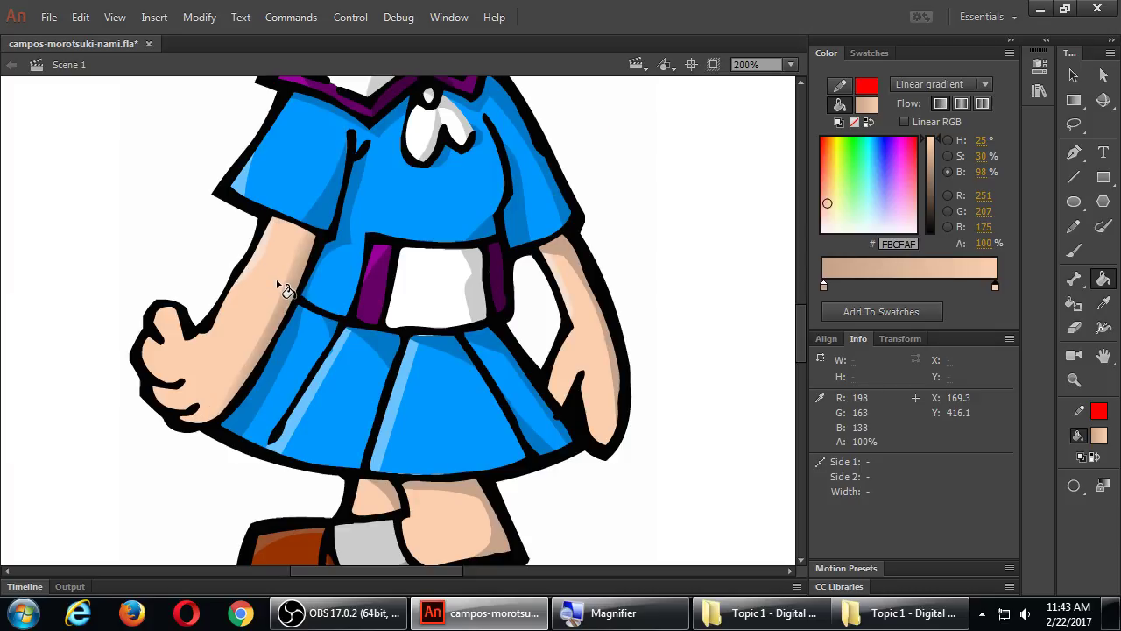
click(581, 270)
click(581, 268)
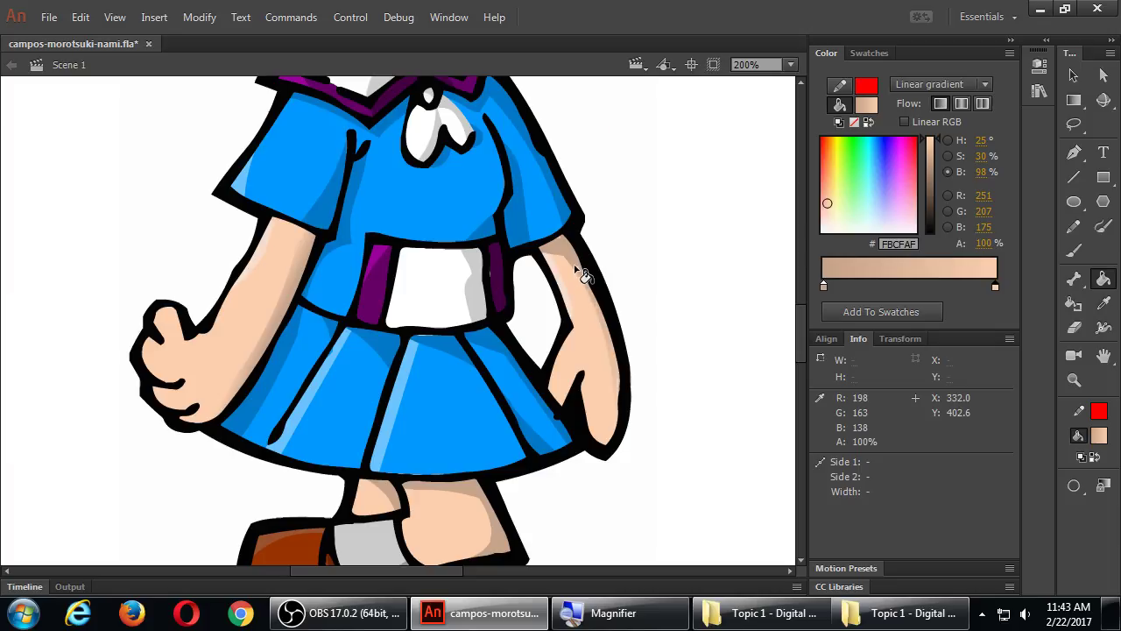
click(574, 267)
click(581, 275)
click(582, 277)
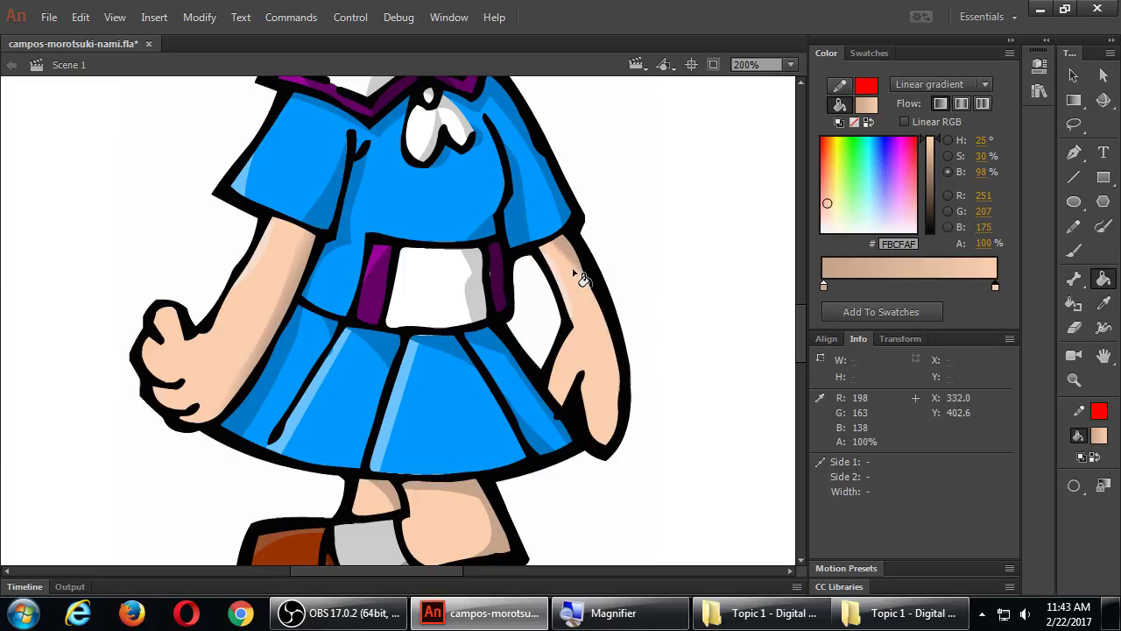
click(580, 279)
click(583, 287)
click(575, 276)
click(581, 278)
click(581, 277)
click(584, 275)
click(582, 274)
click(603, 343)
Fill the bare leg's shadow below the skirt with the skin-tone gradient and reposition it with Gradient Transform.
click(493, 531)
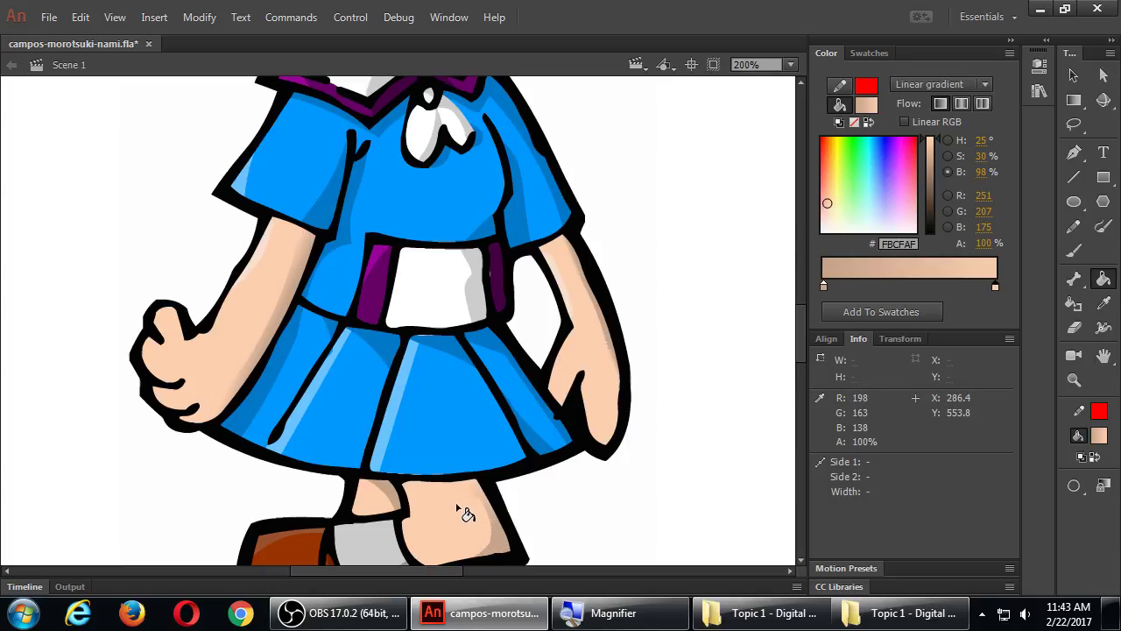
click(503, 536)
key(ctrl+z)
click(480, 497)
key(f)
click(467, 489)
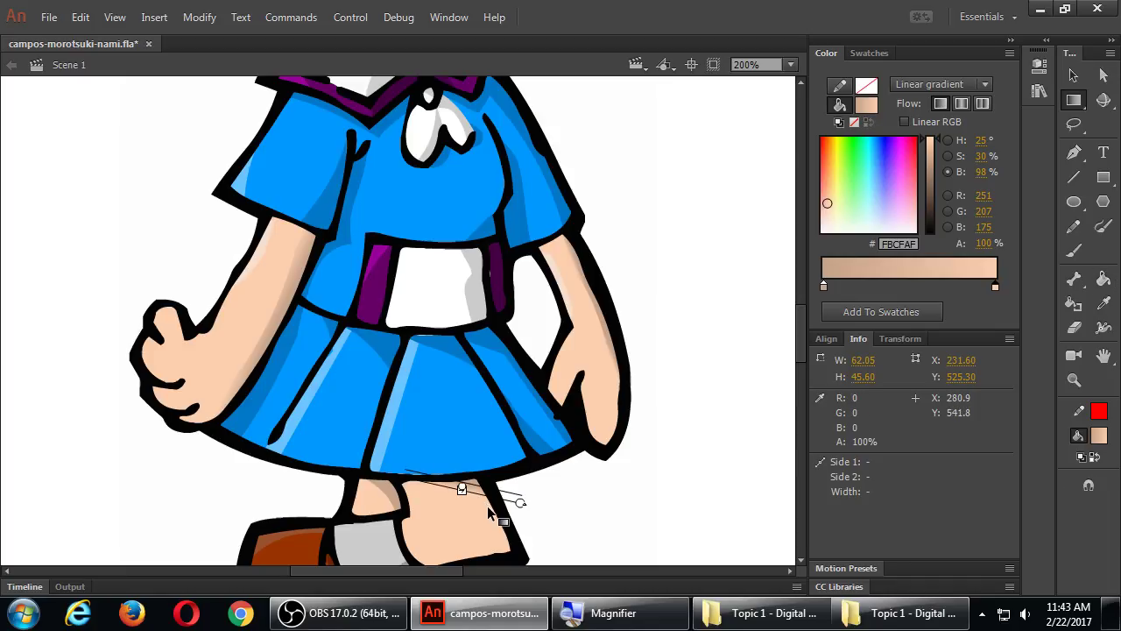
drag(464, 490, 461, 494)
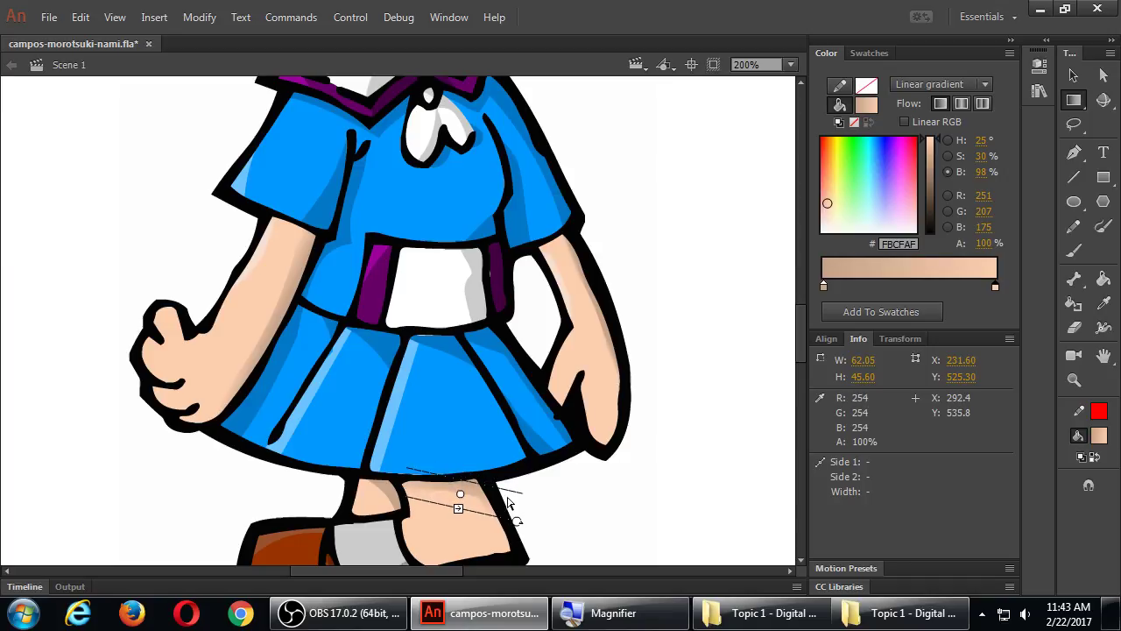
click(561, 503)
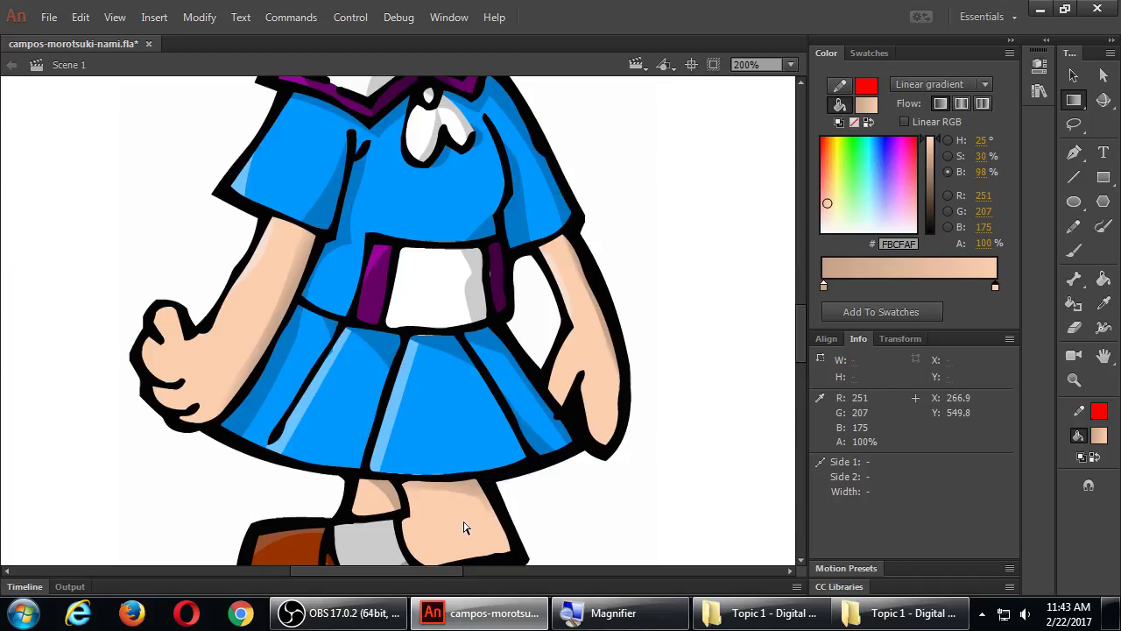
Save the document with the finished skin shading.
mouse_move(435, 433)
mouse_down()
mouse_move(439, 244)
mouse_move(441, 327)
mouse_up()
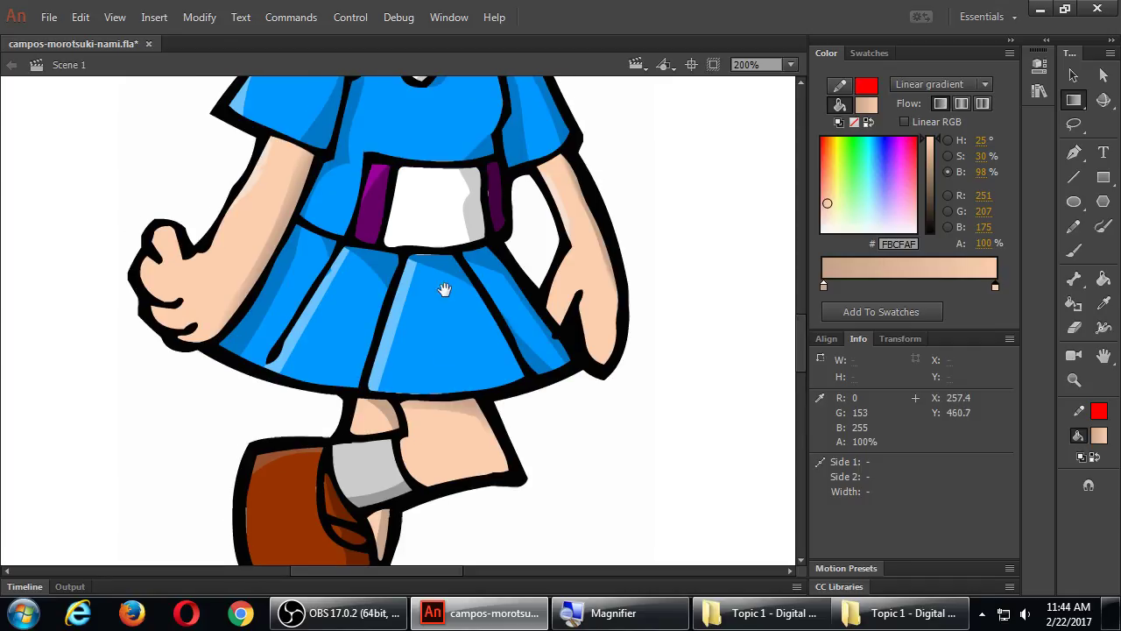
drag(447, 267, 450, 259)
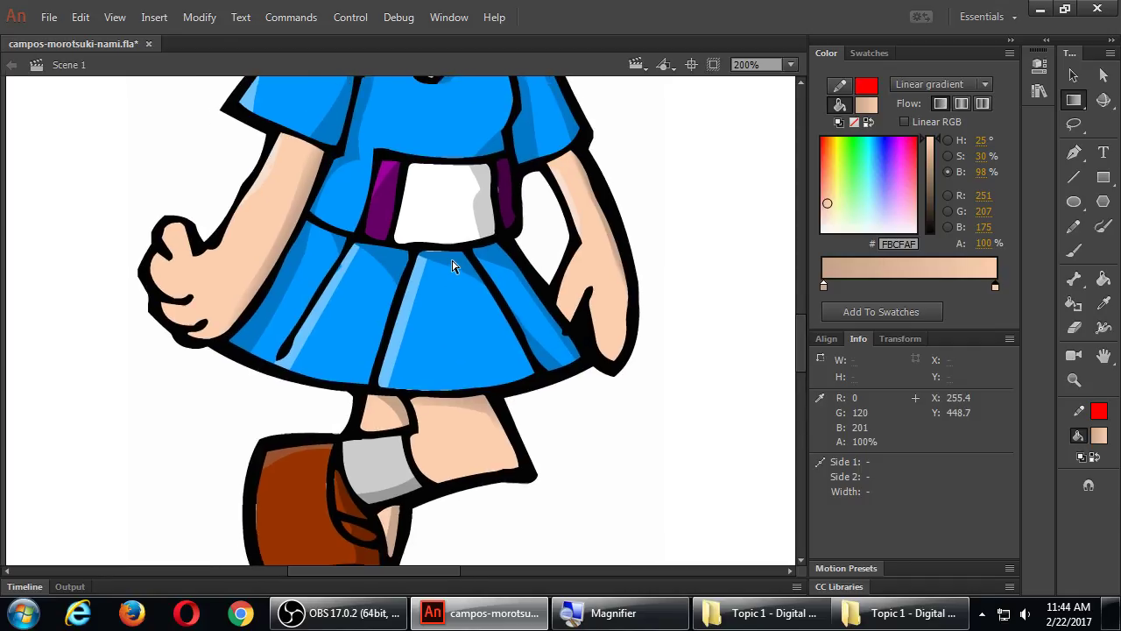
key(ctrl+s)
Set the linear gradient's start to the collar's shadow gray #CCCCCC and its end to the collar's white #FCFCFC.
key(space)
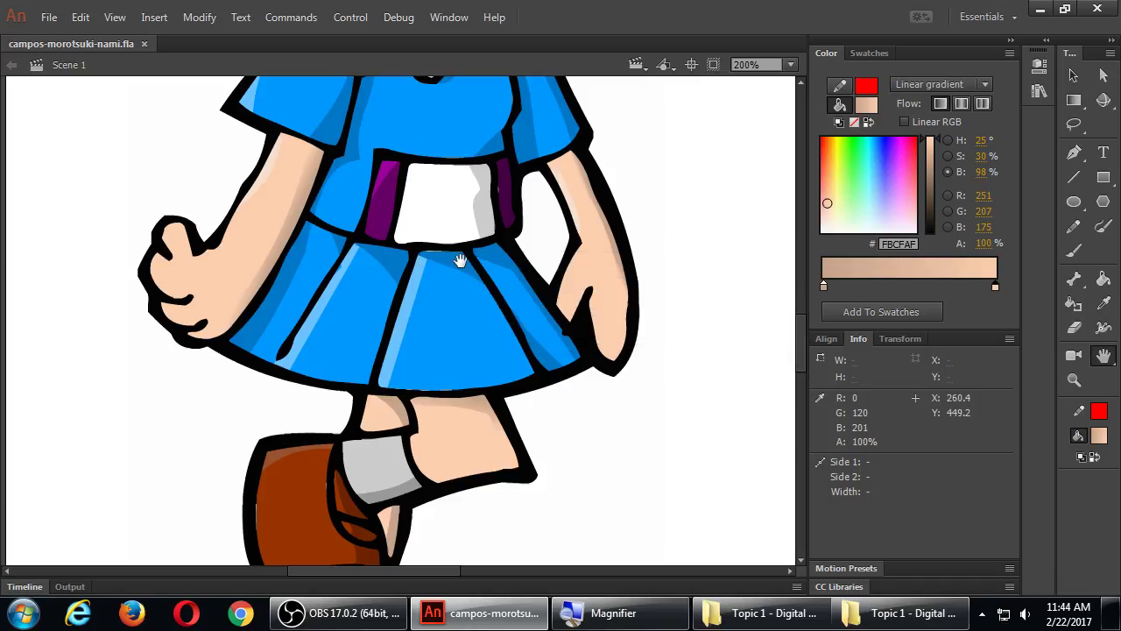
drag(436, 168, 438, 263)
drag(417, 150, 419, 257)
drag(417, 189, 419, 258)
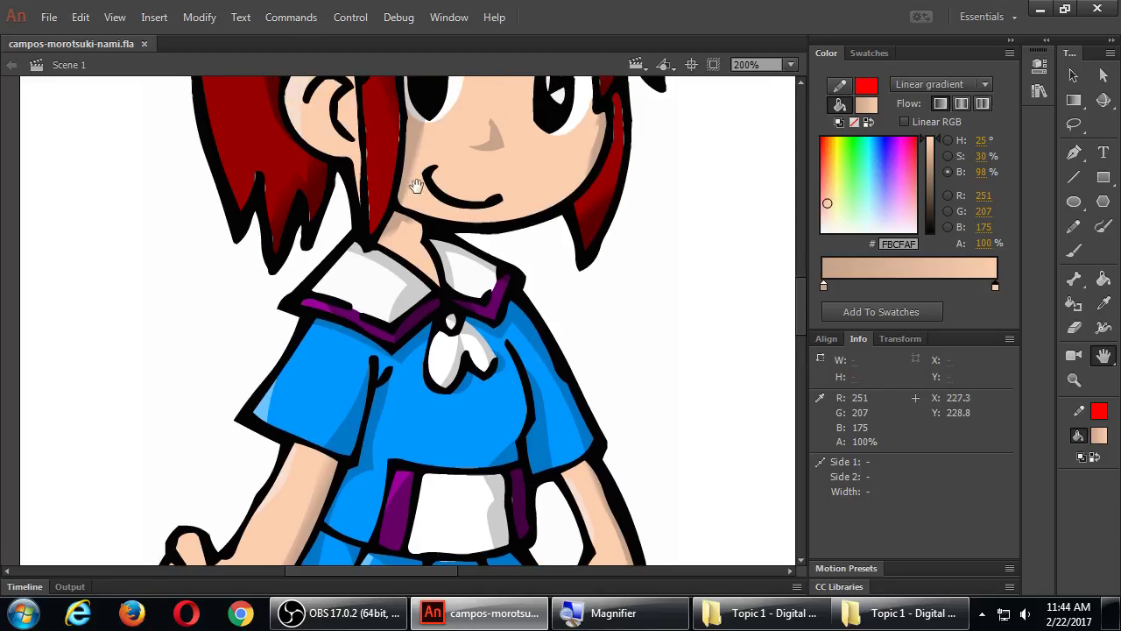
mouse_move(417, 210)
mouse_down()
mouse_move(416, 298)
mouse_move(419, 191)
mouse_up()
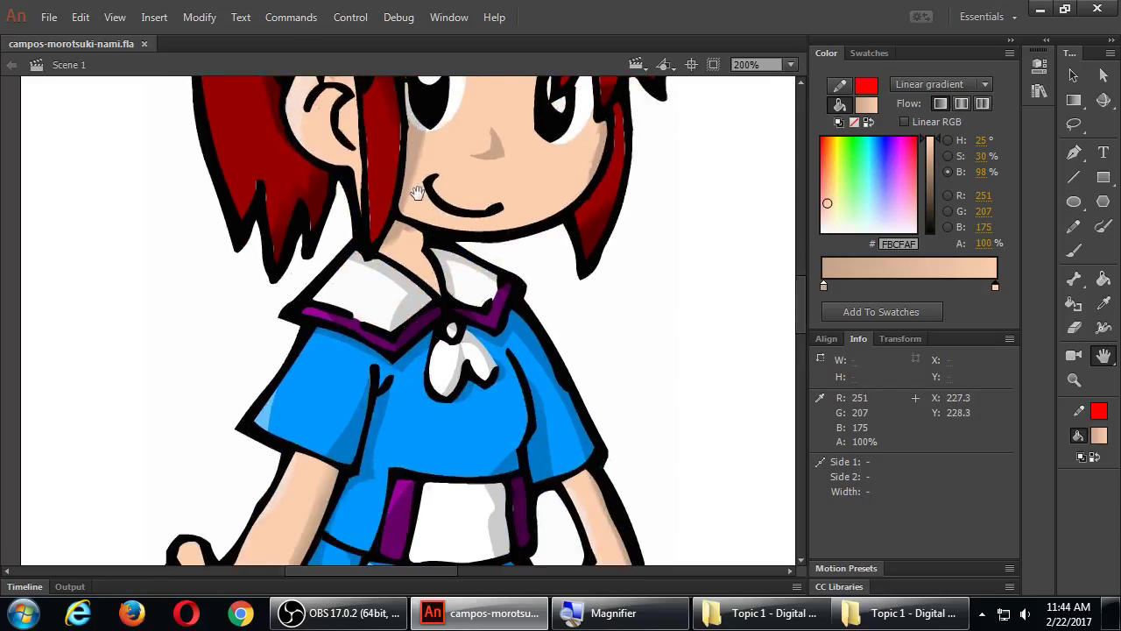
drag(421, 294, 421, 220)
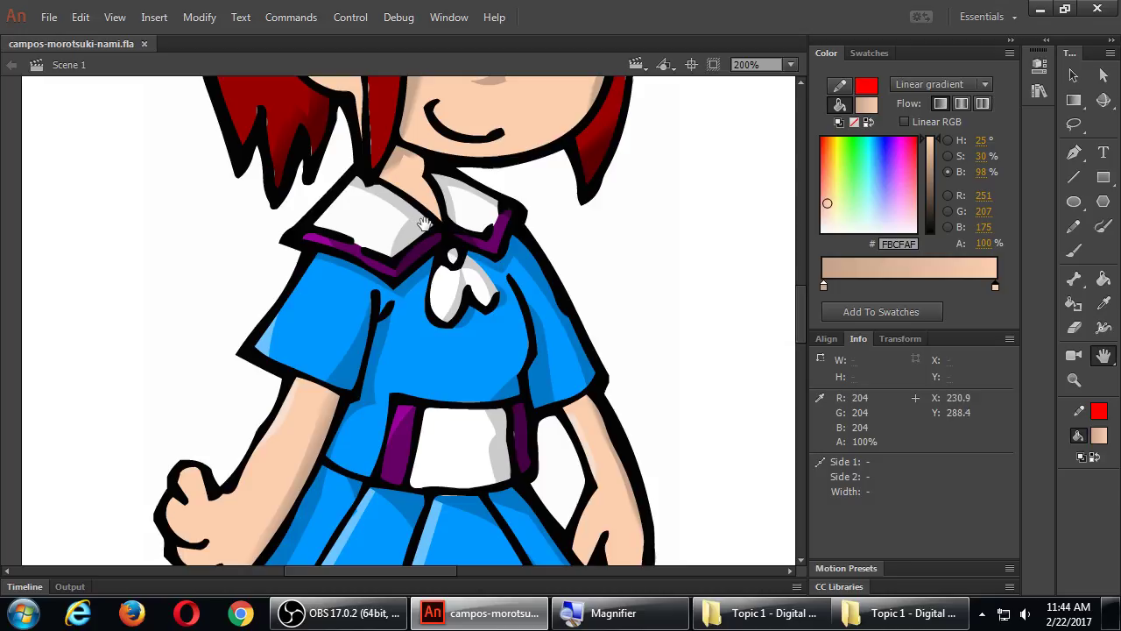
key(k)
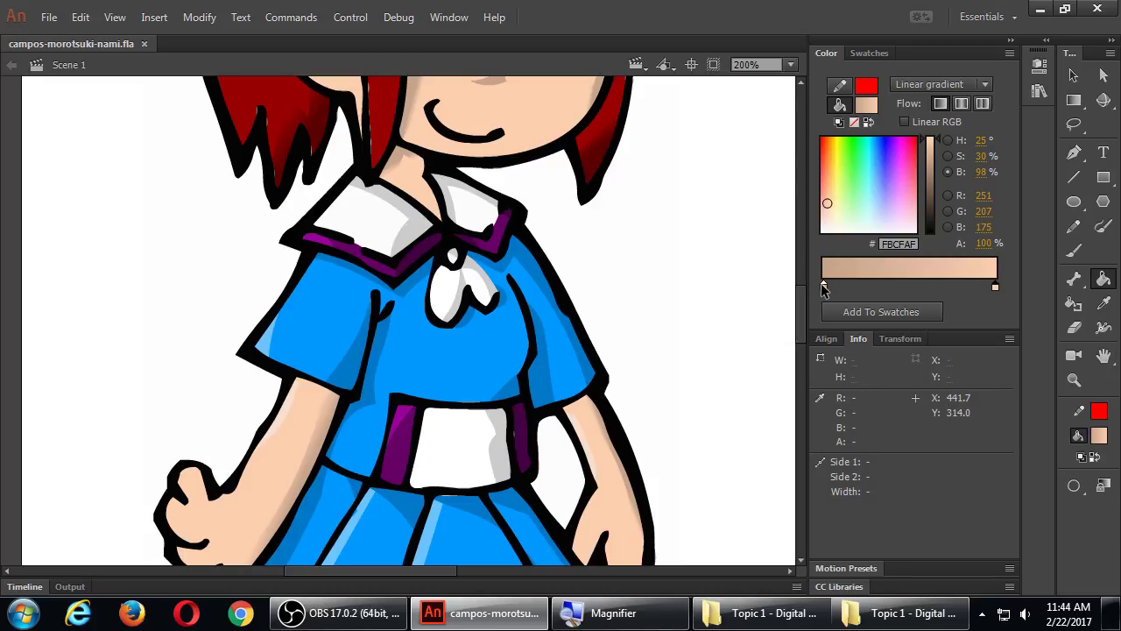
double_click(824, 284)
click(429, 232)
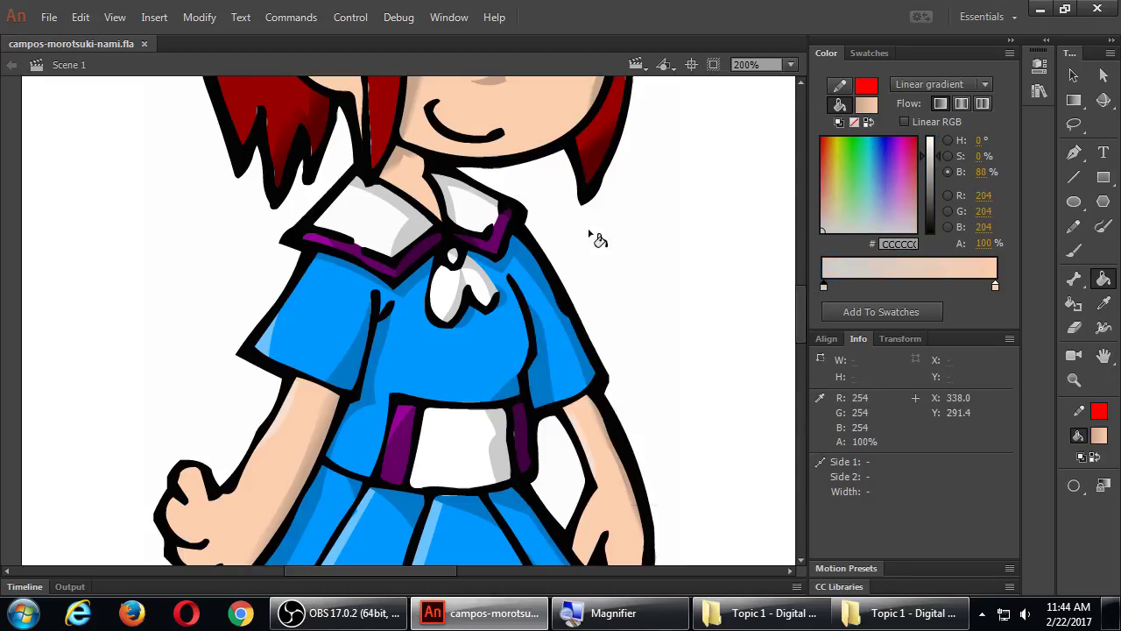
double_click(995, 287)
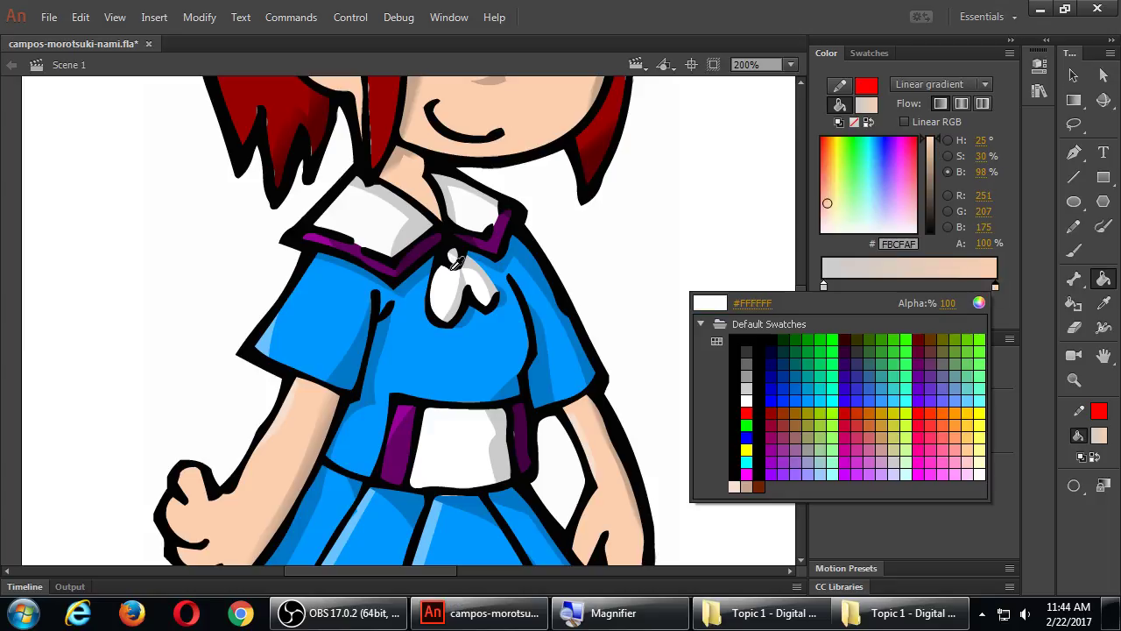
click(389, 219)
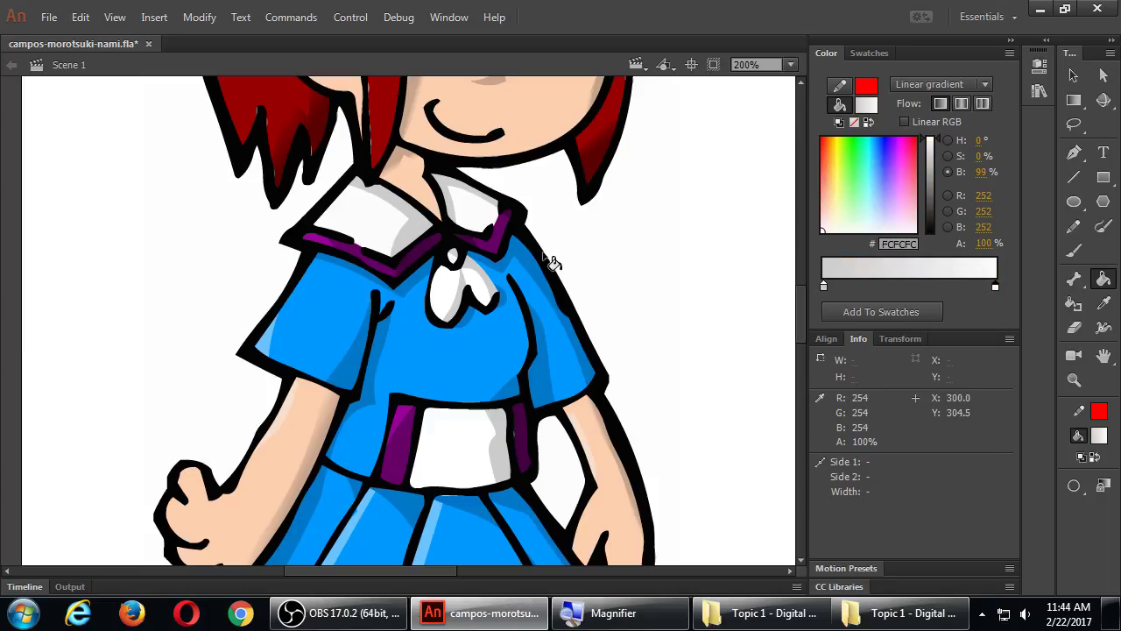
Fill the shadows on both halves of the white collar with the gray-to-white linear gradient.
click(404, 230)
click(391, 217)
click(396, 208)
click(393, 221)
click(387, 214)
click(386, 214)
click(449, 188)
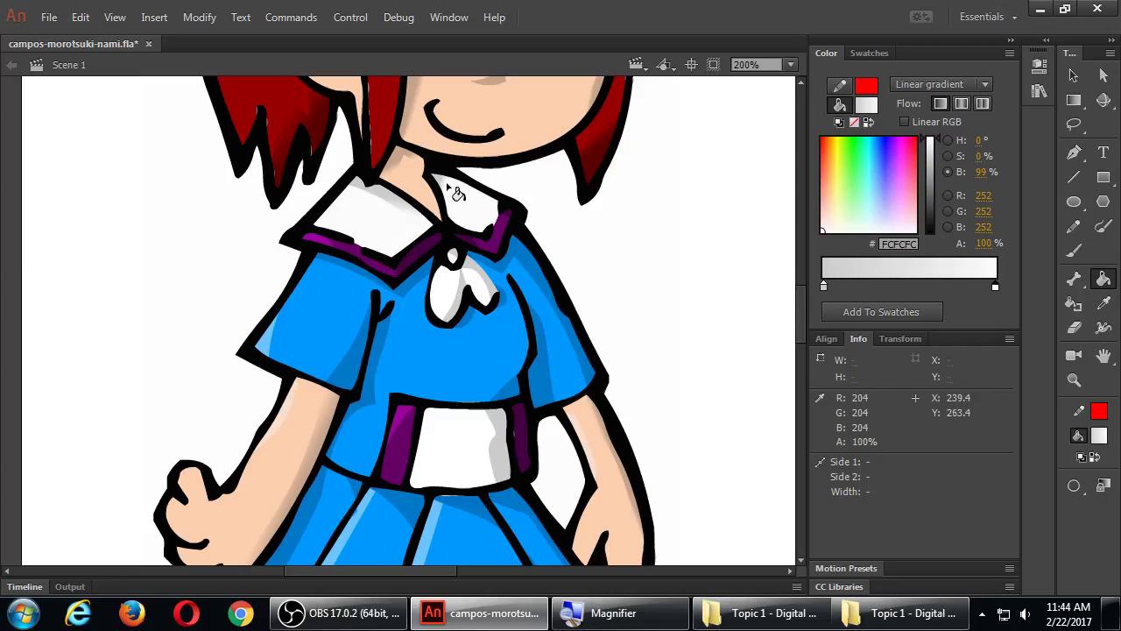
click(464, 203)
Fill the white belt's shadow with the gray-to-white gradient and adjust it with Gradient Transform.
click(507, 451)
click(547, 481)
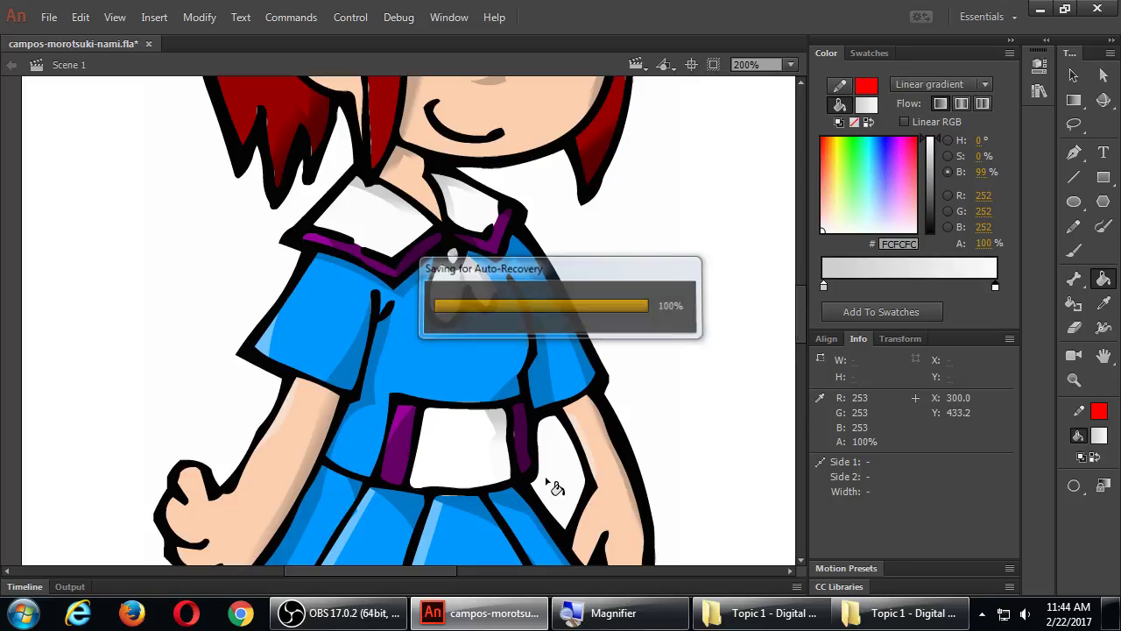
key(r)
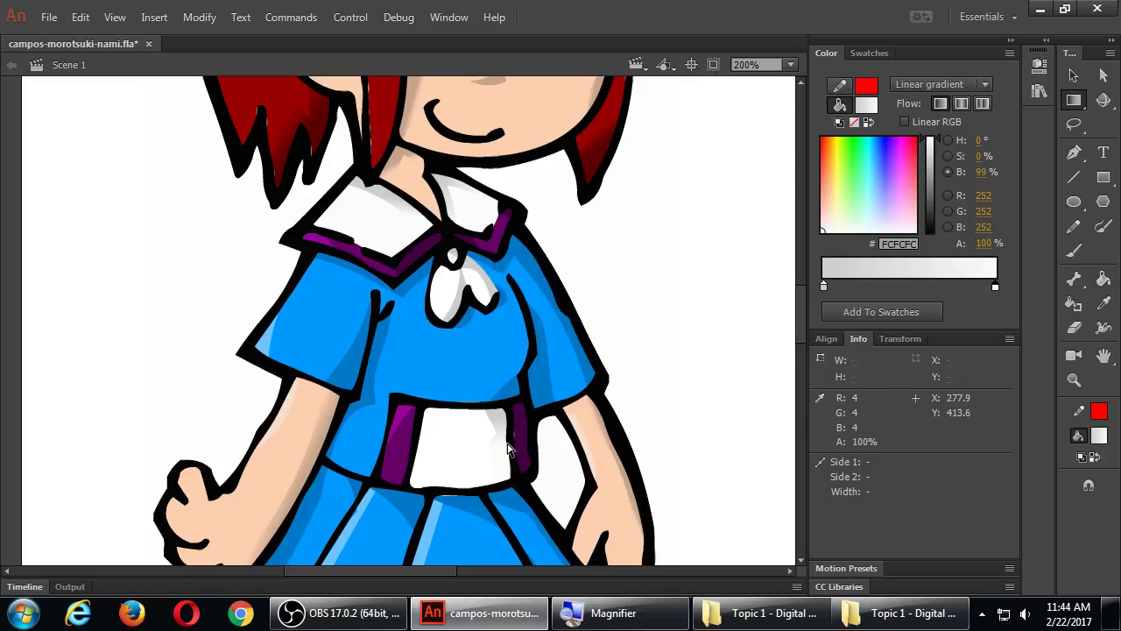
mouse_move(499, 440)
mouse_down()
mouse_move(498, 463)
mouse_move(498, 438)
mouse_up()
click(559, 460)
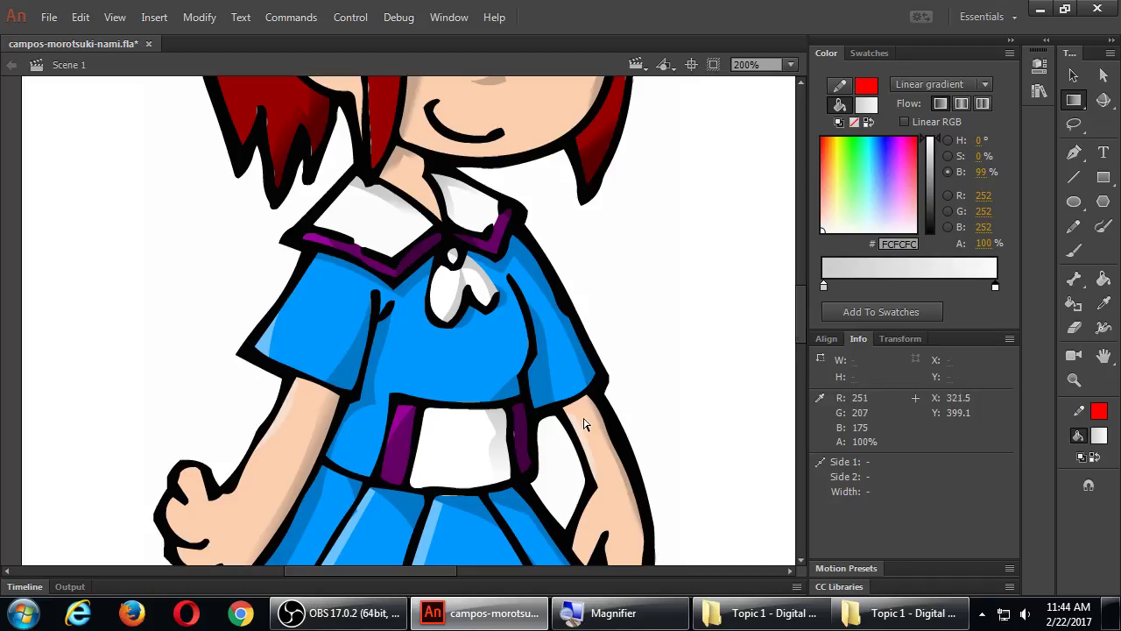
Set the linear gradient's start to the collar trim's dark purple #430043 and its end to the trim purple #660066.
key(h)
drag(663, 266, 664, 310)
scroll(665, 315, up, 5)
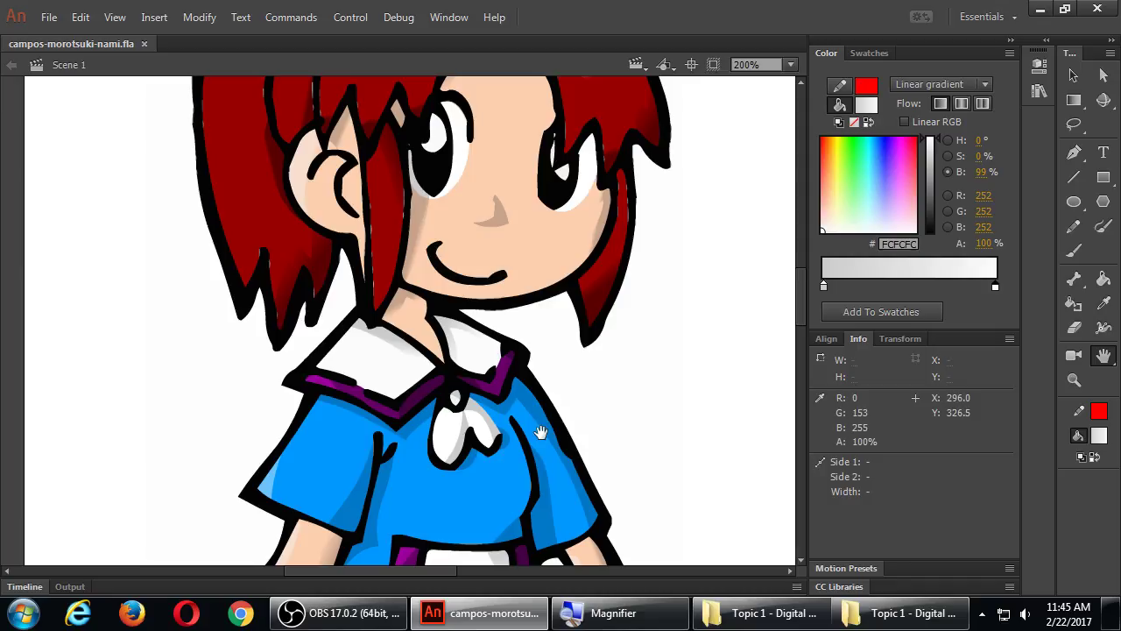
key(k)
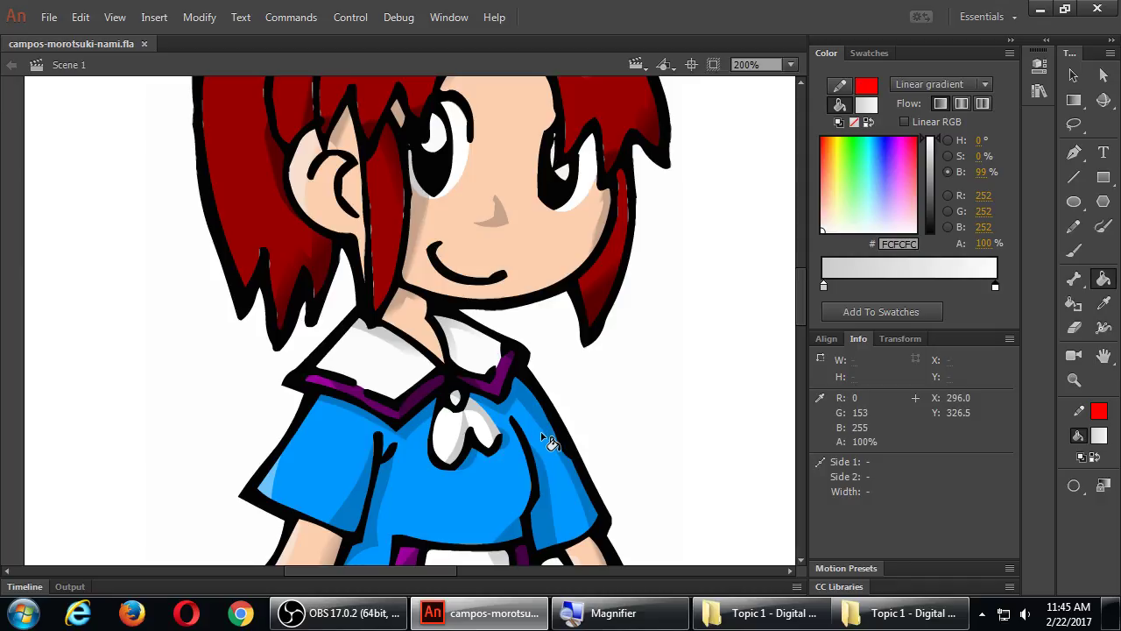
double_click(824, 287)
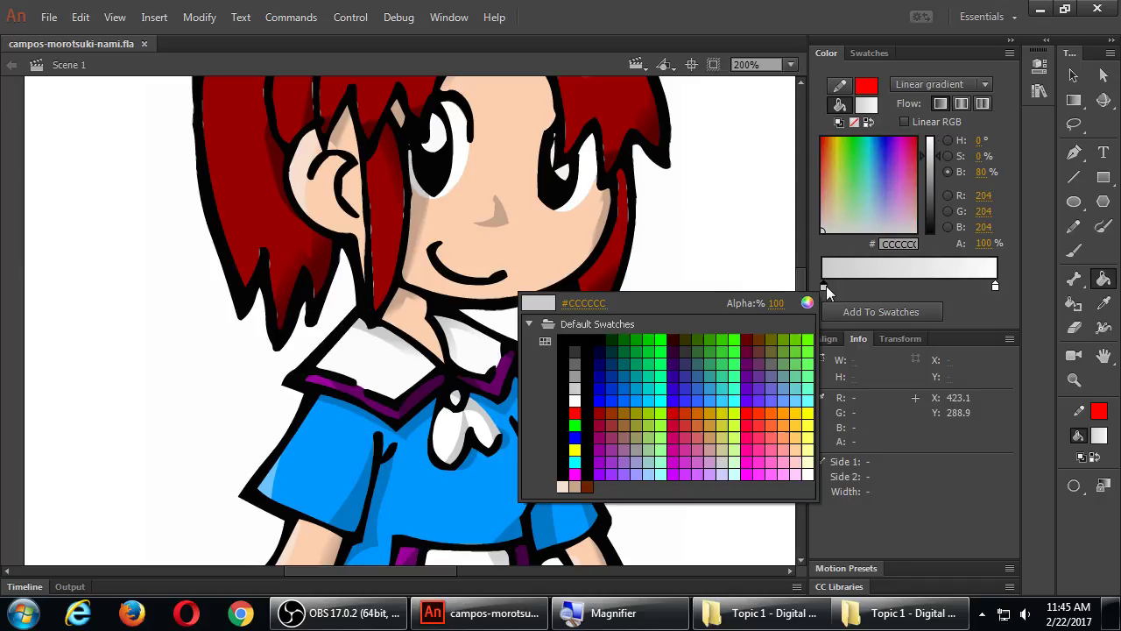
click(435, 376)
double_click(995, 286)
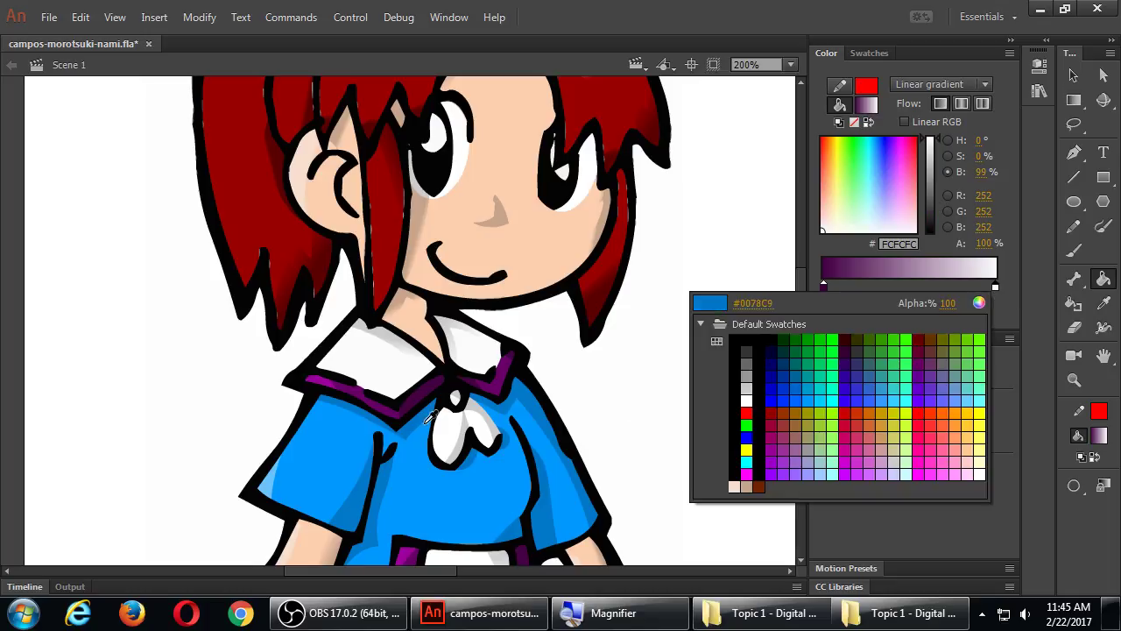
click(391, 414)
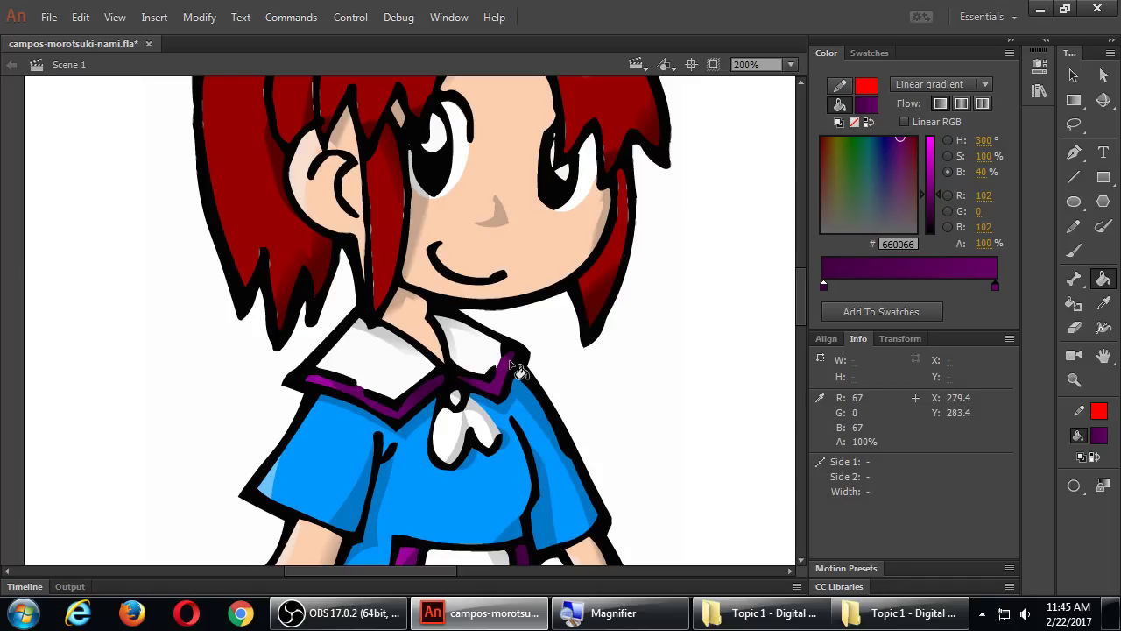
Fill the shadows of the purple collar trim and belt stripe with the purple gradient, and save the document.
drag(543, 442, 541, 383)
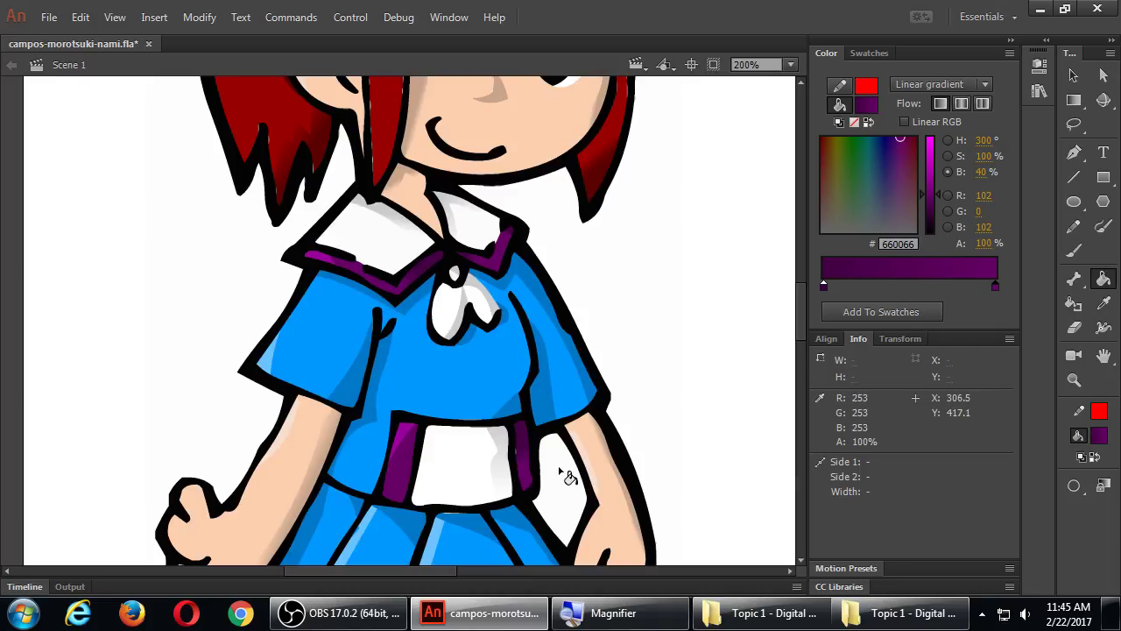
key(ctrl+s)
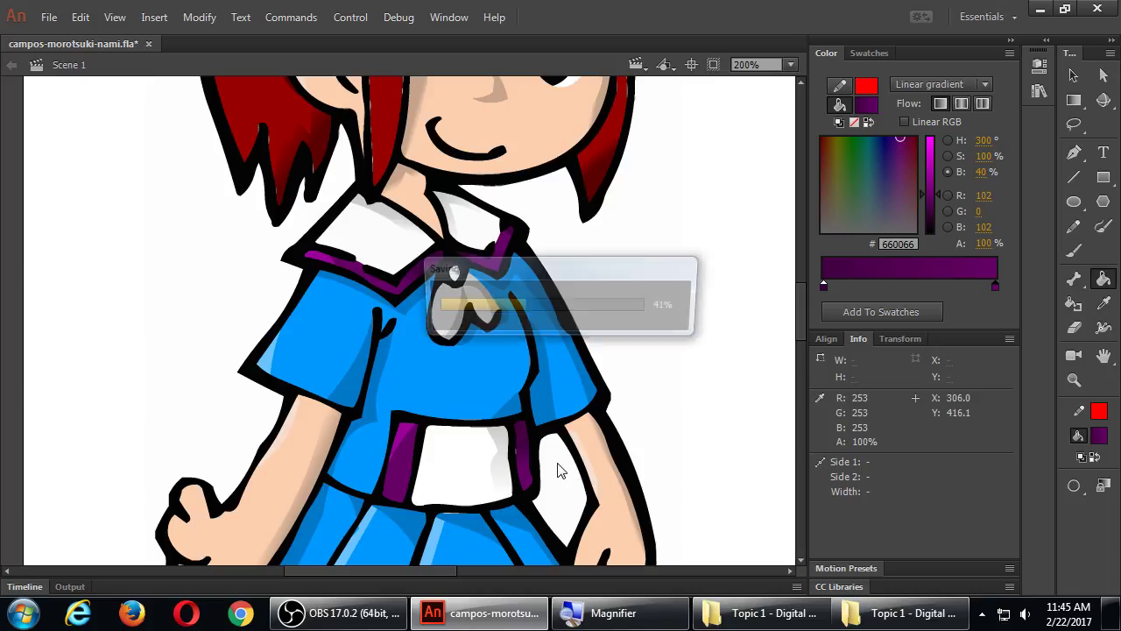
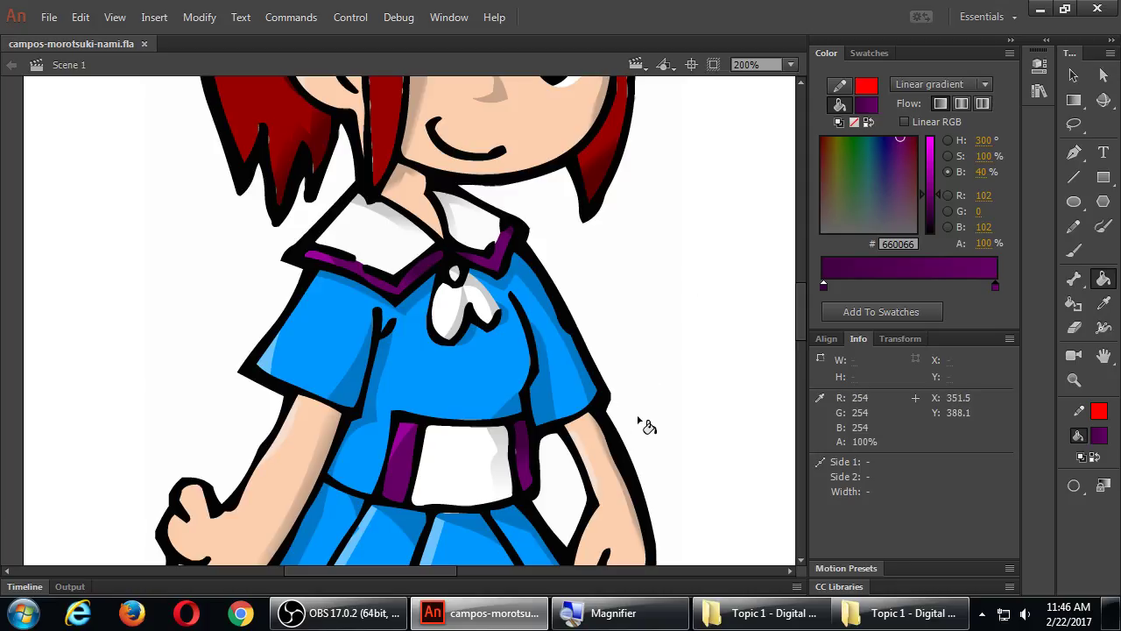
Set the linear gradient's start to the blouse shadow's dark blue #0078C9 and its end to the blouse blue #0099FF.
key(i)
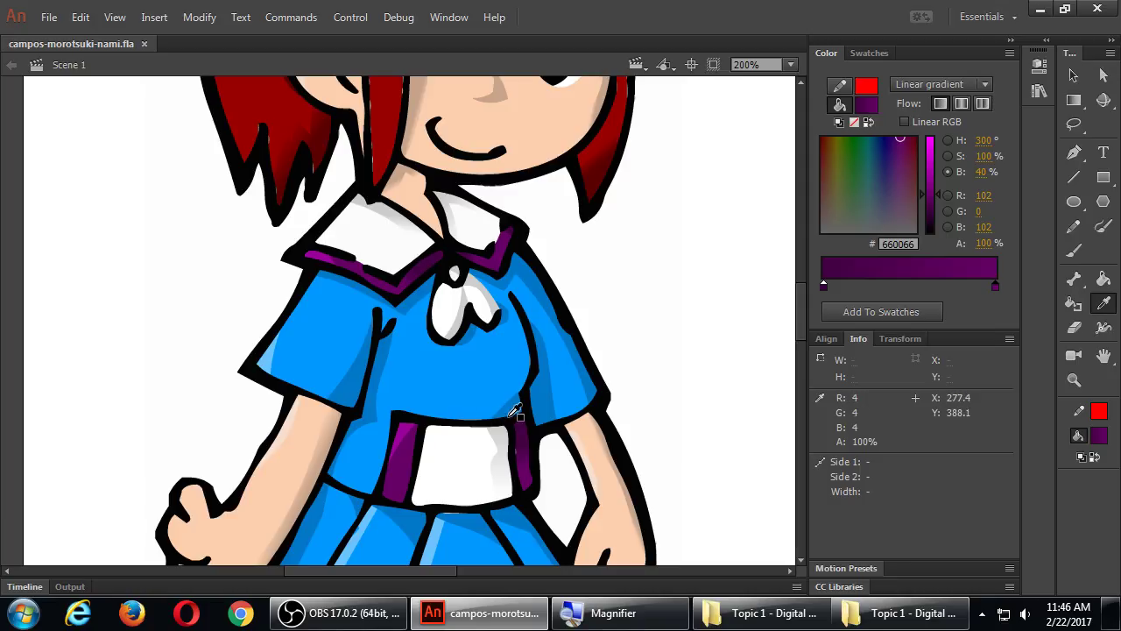
click(382, 370)
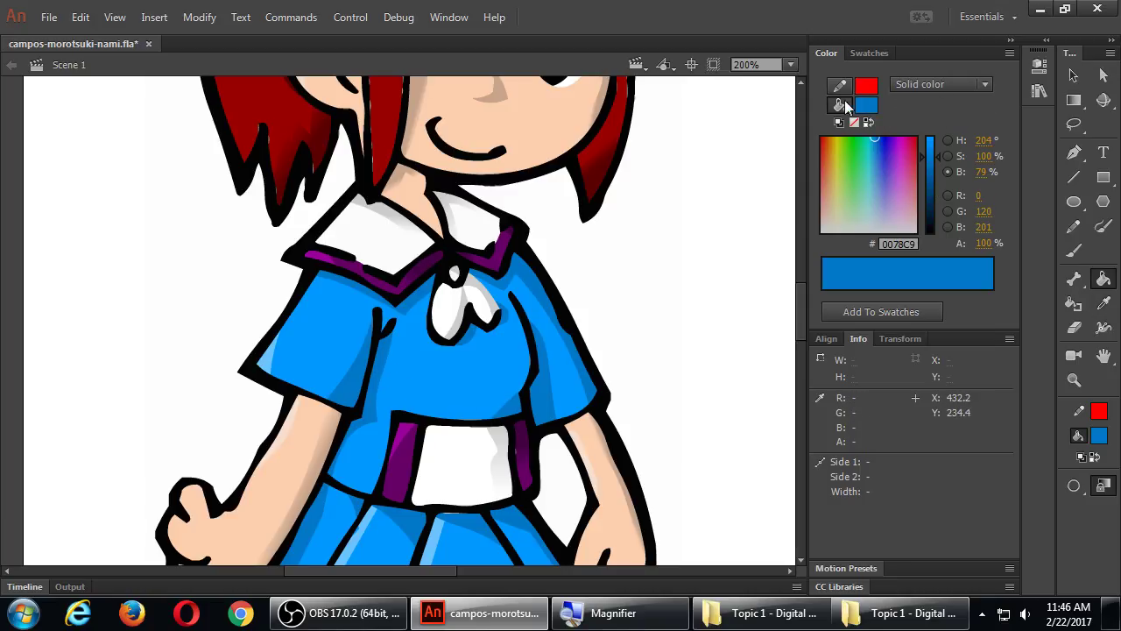
click(908, 84)
click(914, 143)
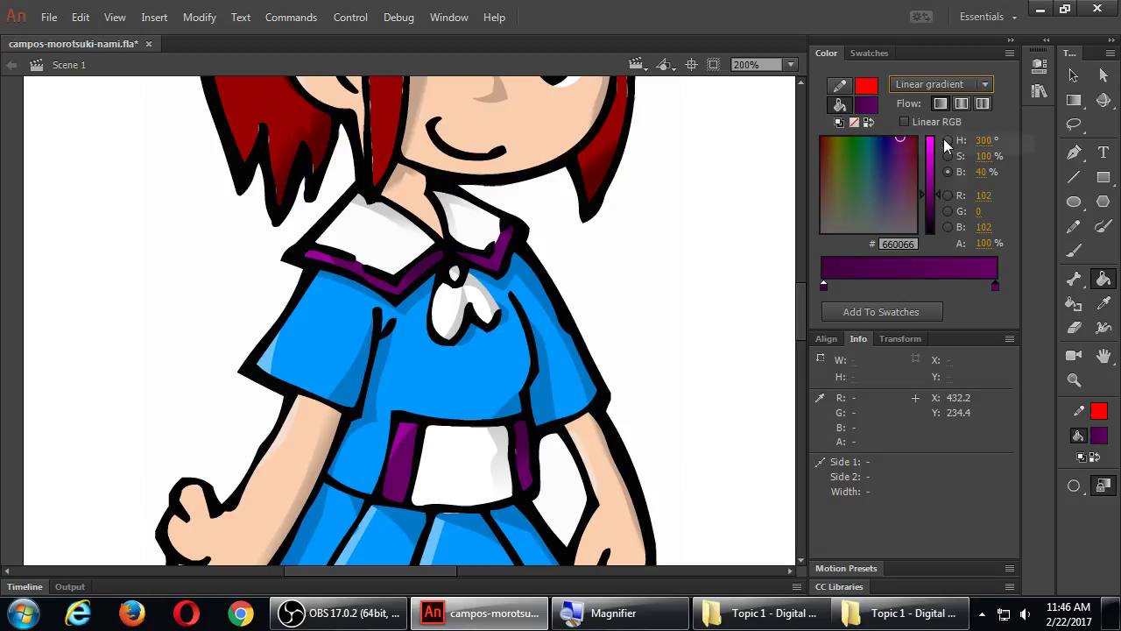
double_click(824, 286)
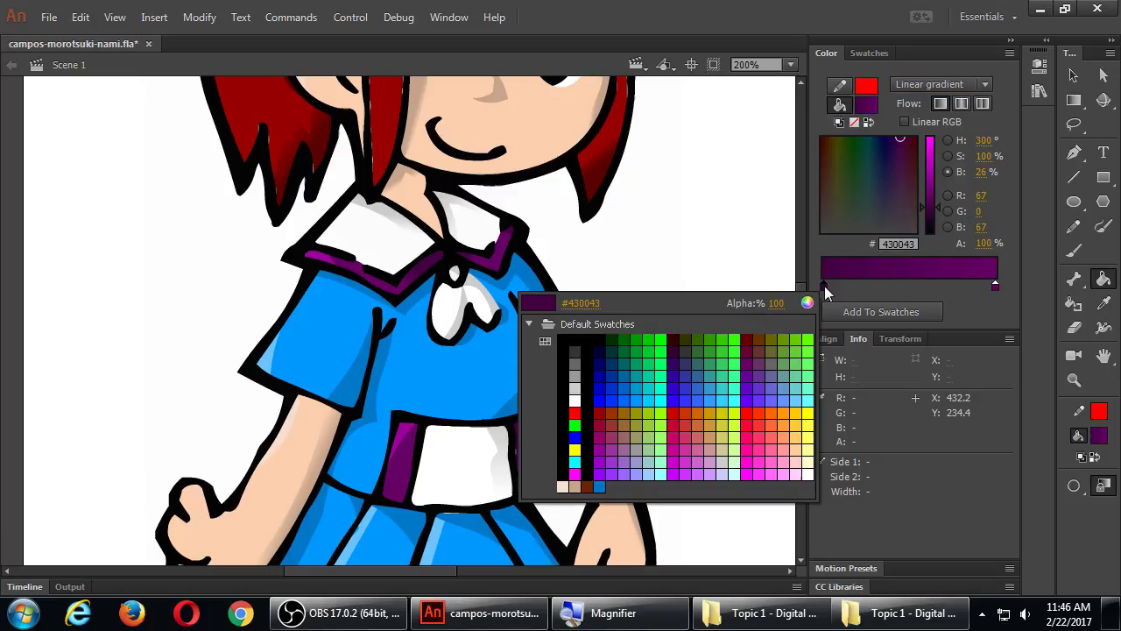
click(390, 351)
double_click(996, 287)
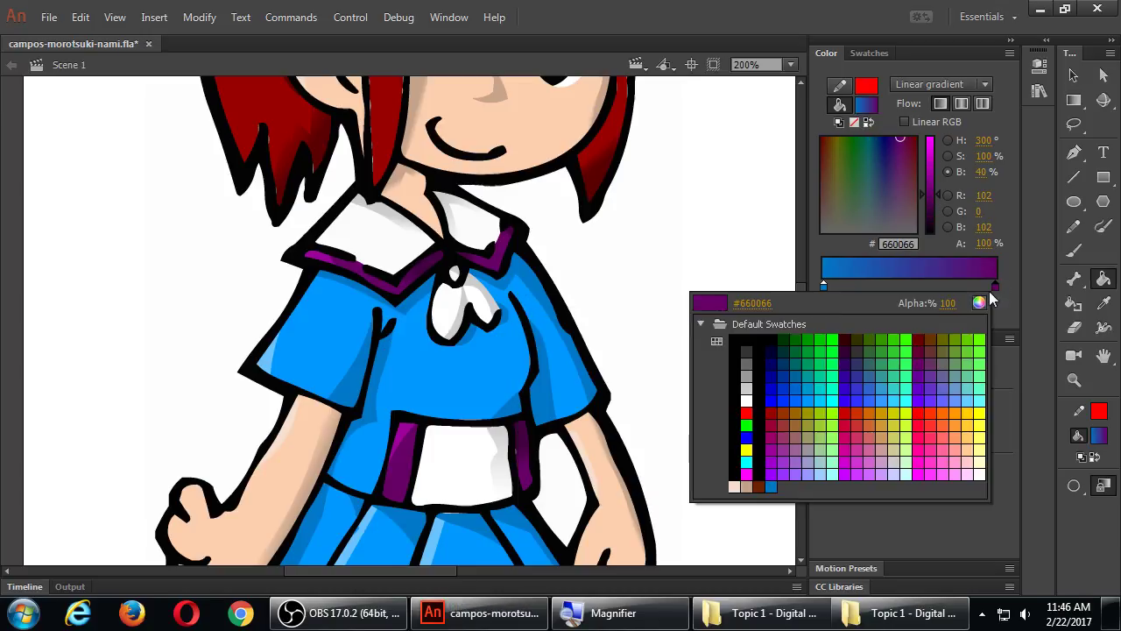
click(417, 376)
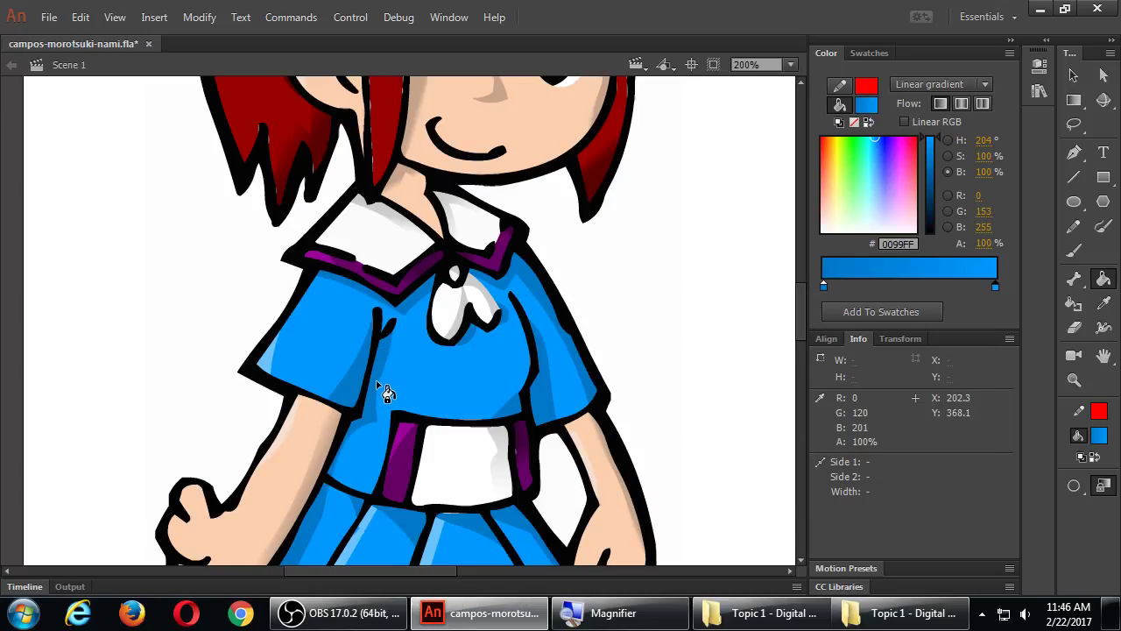
Fill the shadows on the blue blouse, sleeves and skirt pleats with the dark-to-light blue gradient.
click(386, 391)
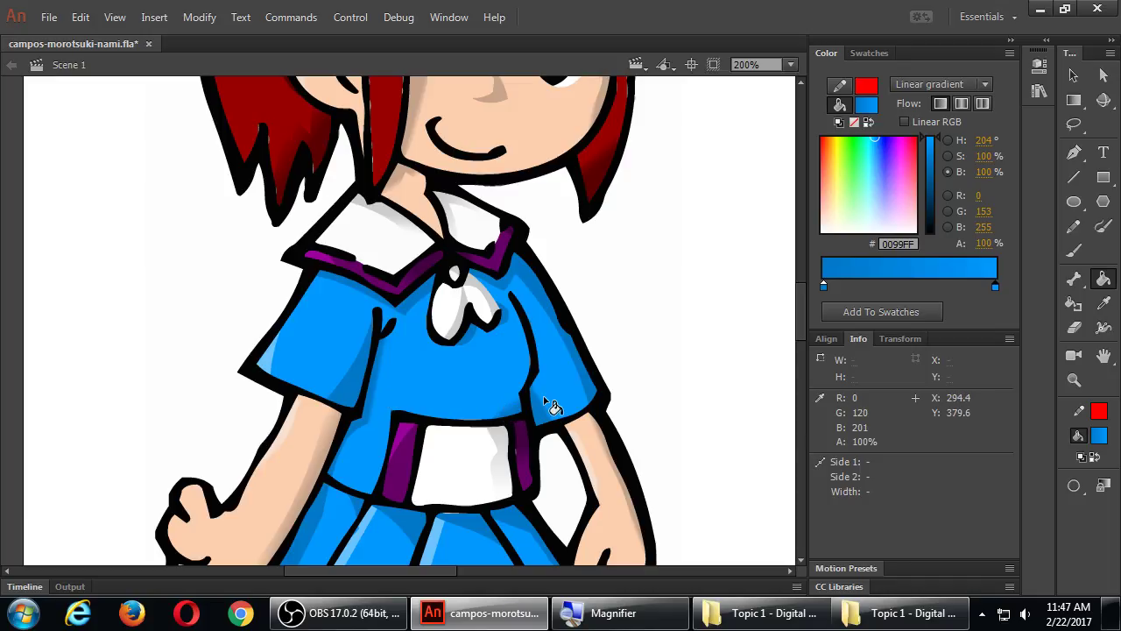
click(576, 352)
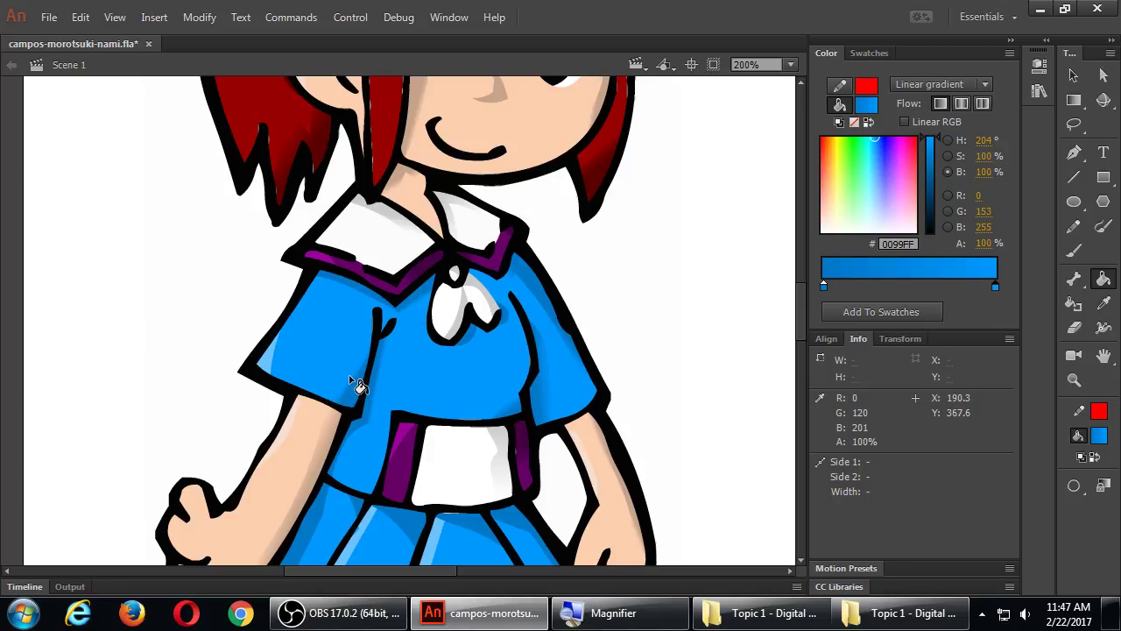
scroll(371, 430, down, 4)
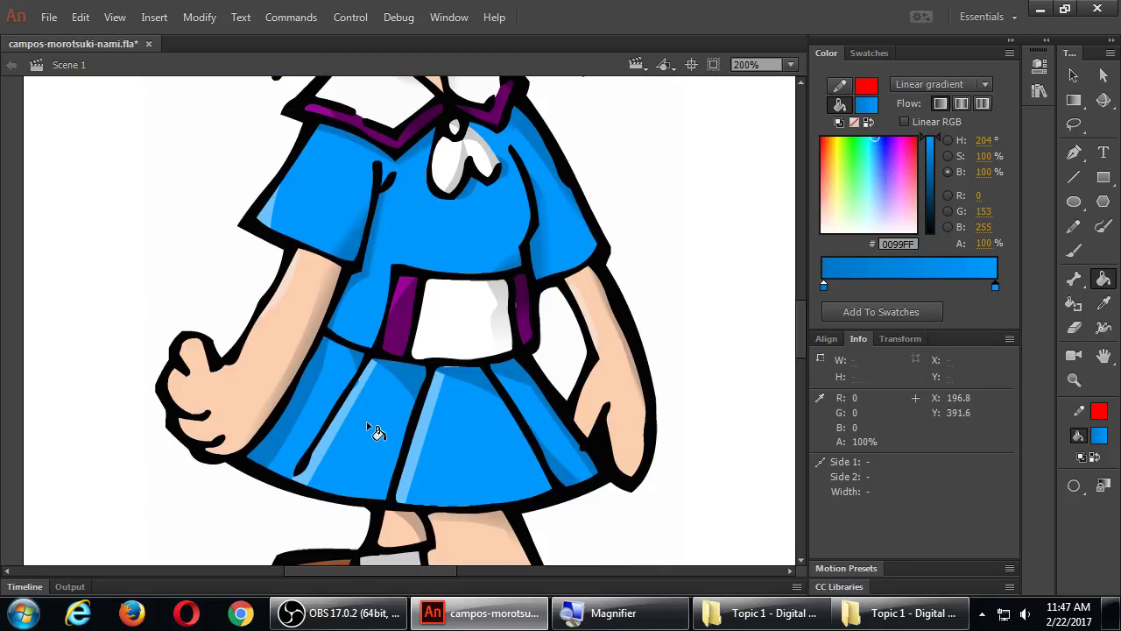
click(517, 383)
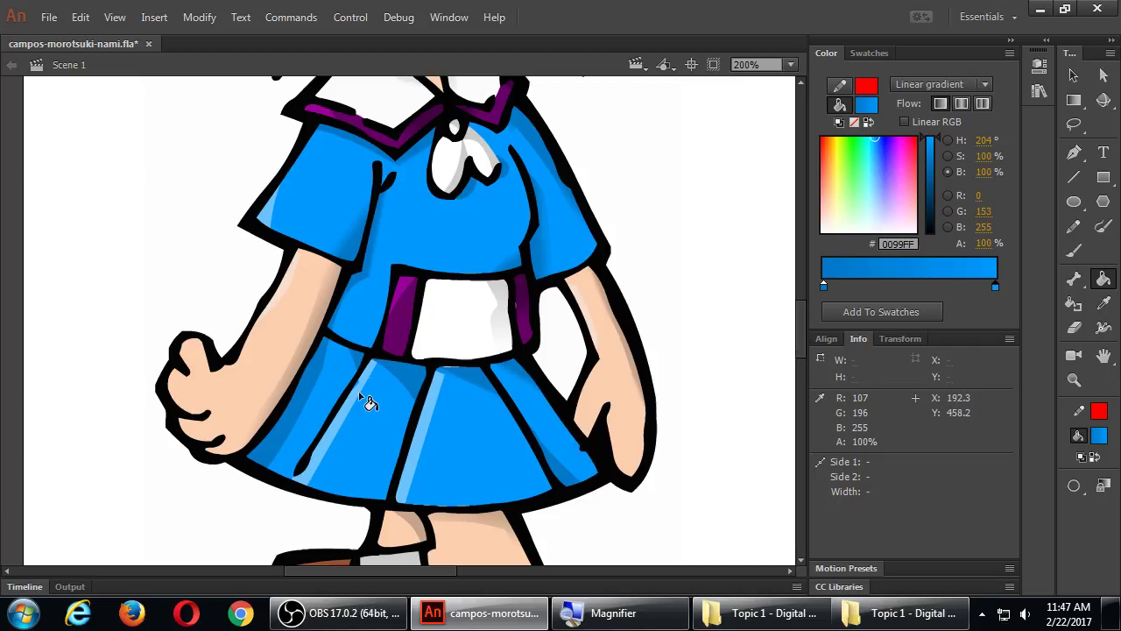
click(415, 383)
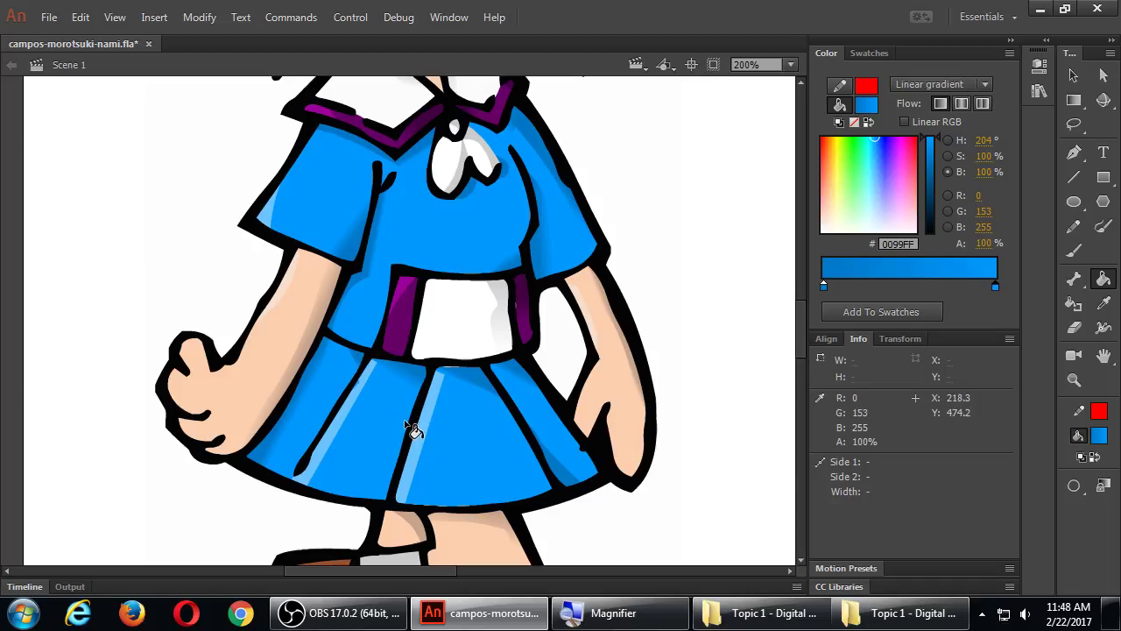
Adjust the gradient of the small blouse shadow above the belt's right end with Gradient Transform.
key(f)
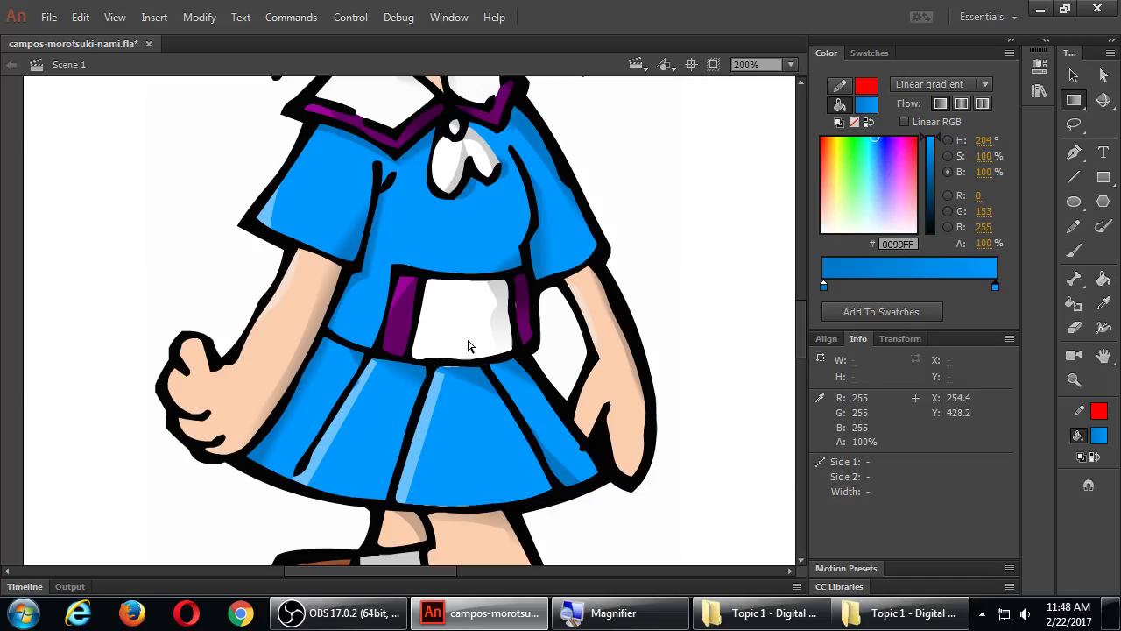
click(506, 270)
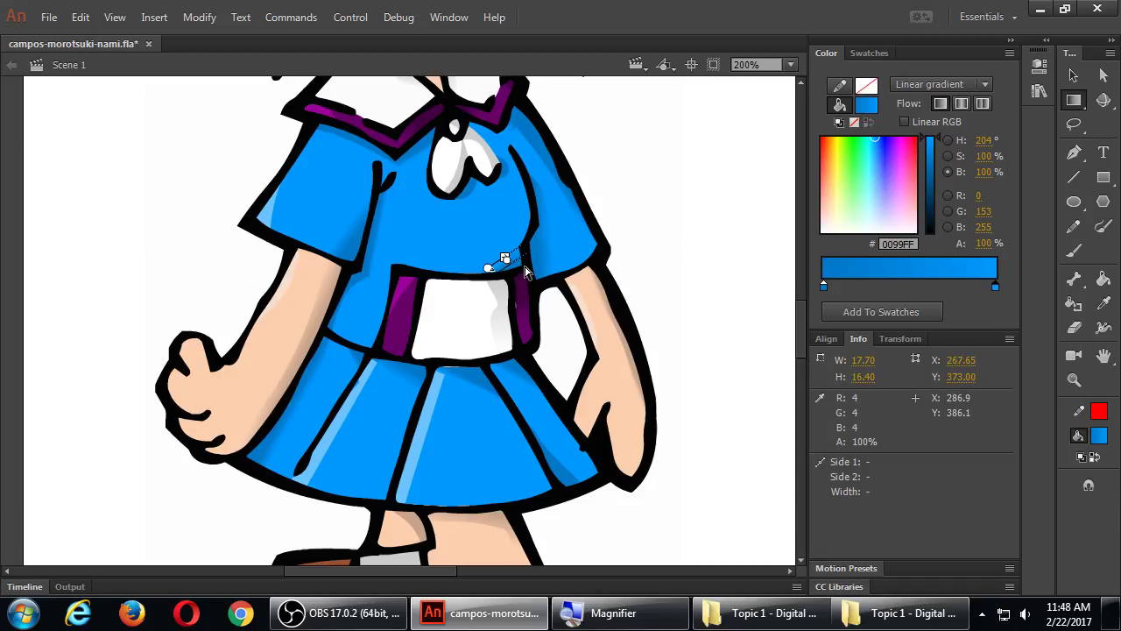
key(z)
click(525, 270)
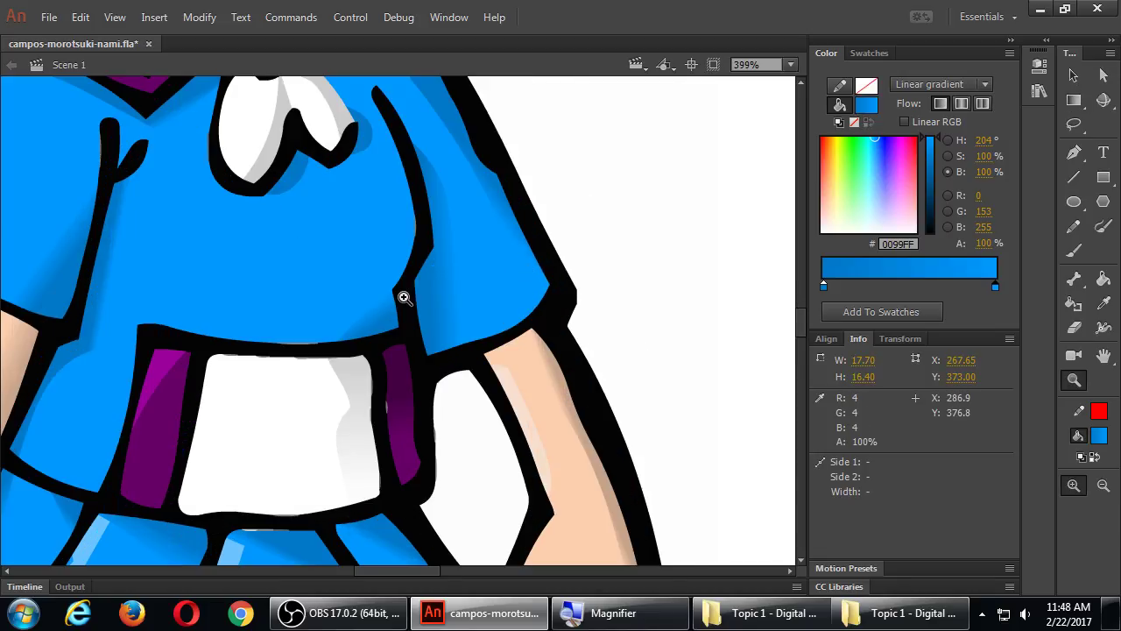
key(f)
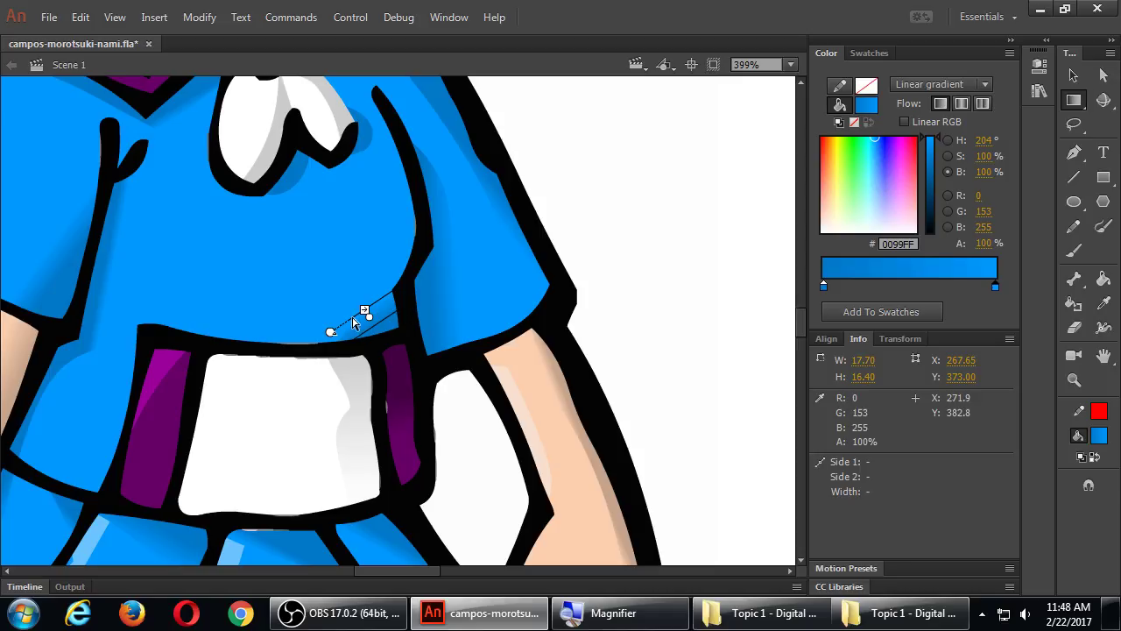
drag(332, 331, 372, 313)
click(488, 306)
Shift and rotate the blue gradient in the right-hand sleeve's shoulder shadow with Gradient Transform.
scroll(490, 298, up, 5)
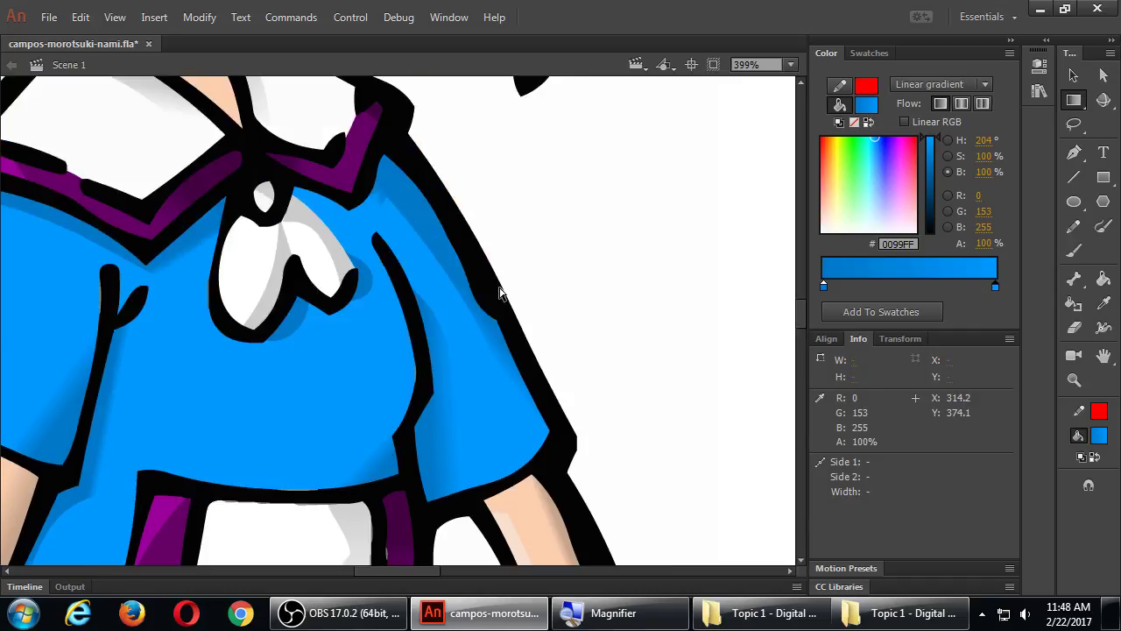
scroll(495, 292, down, 3)
click(426, 217)
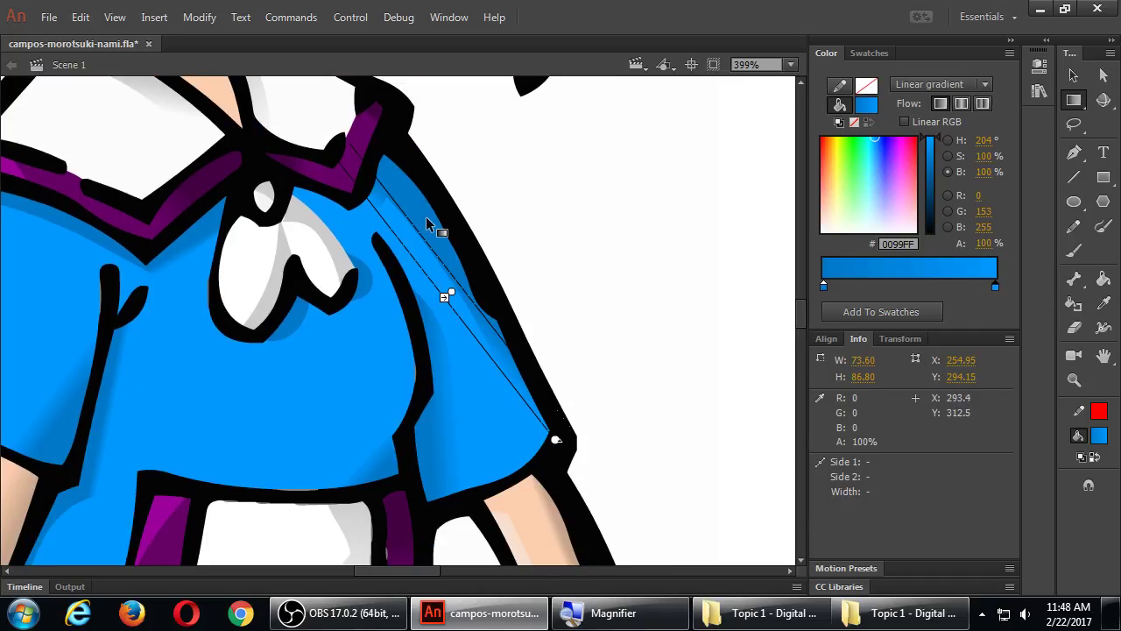
drag(445, 296, 445, 296)
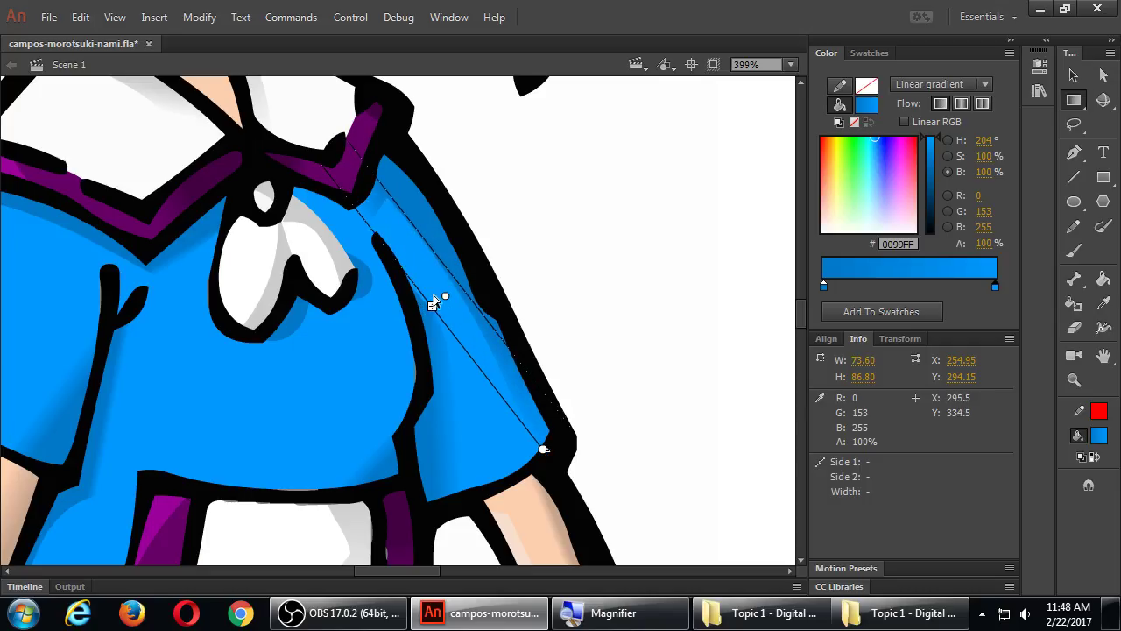
drag(543, 451, 586, 411)
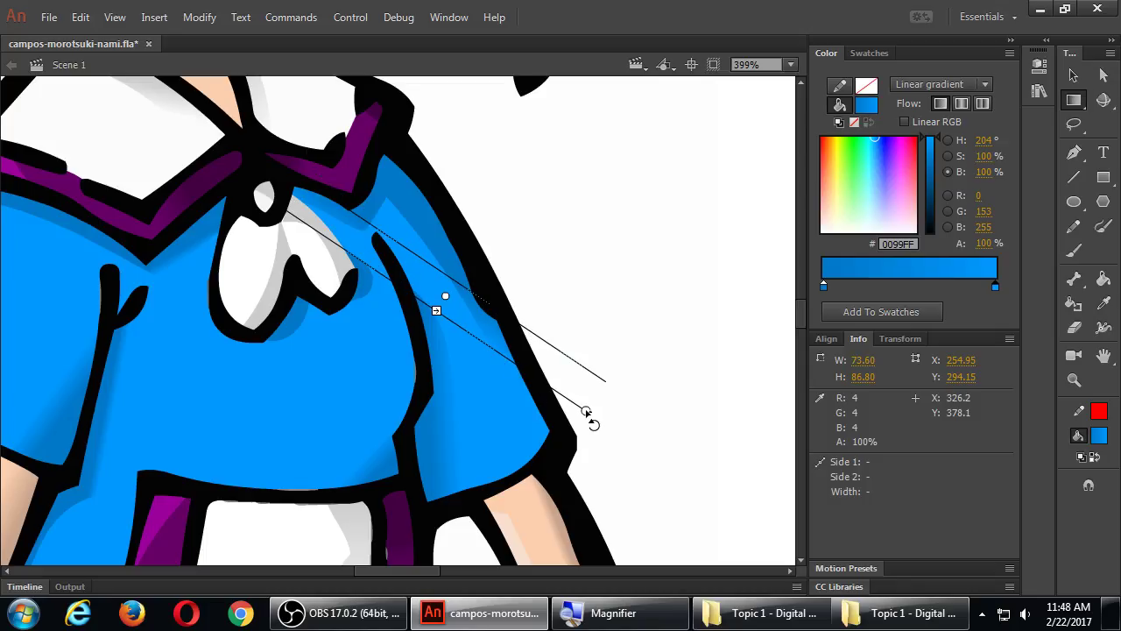
click(551, 292)
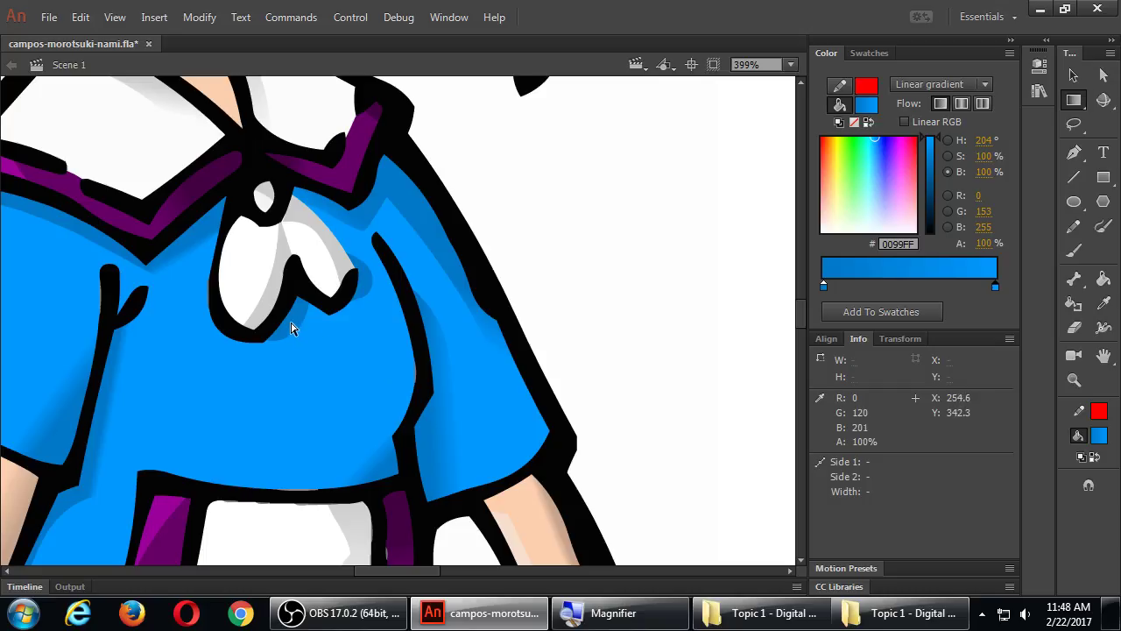
Fill the shadow cast by the white ribbon on the blouse with the blue gradient.
key(k)
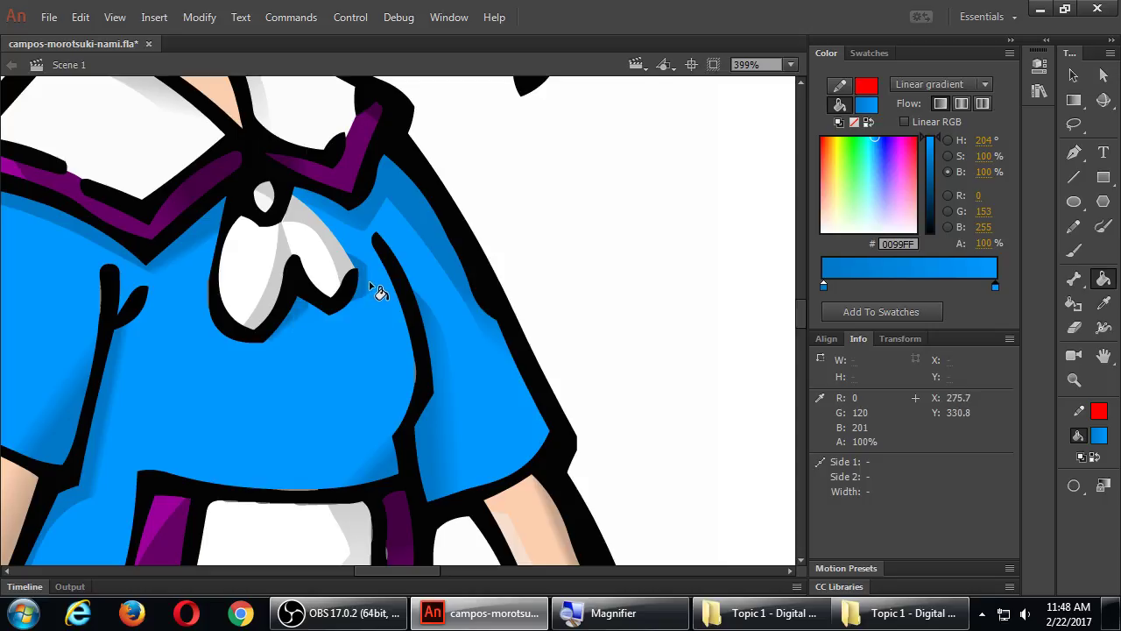
click(310, 352)
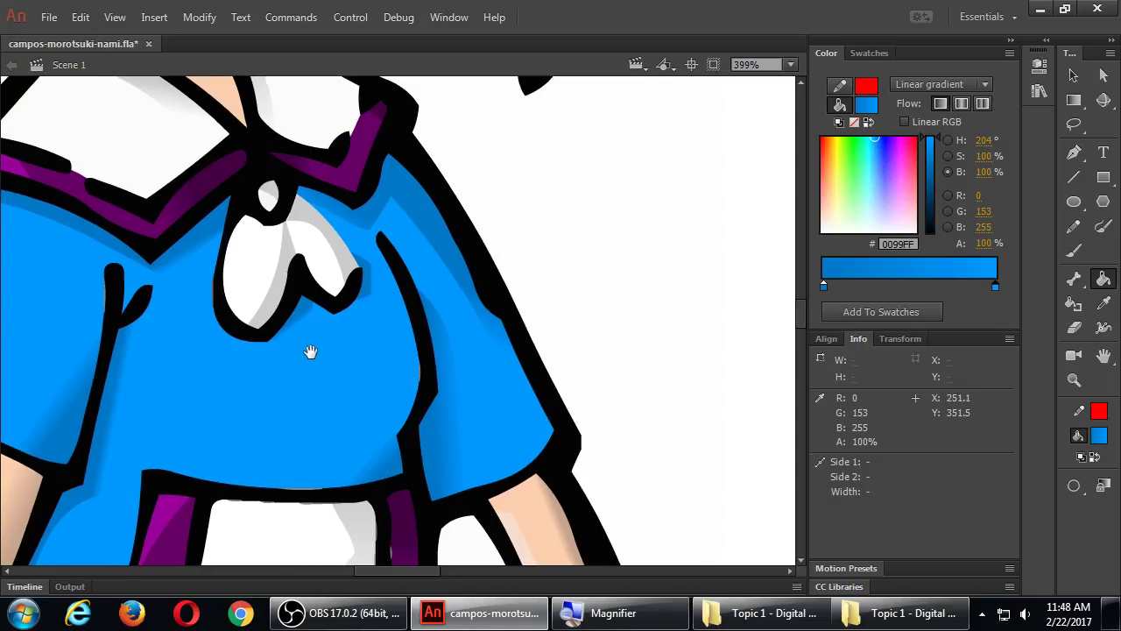
drag(310, 351, 386, 351)
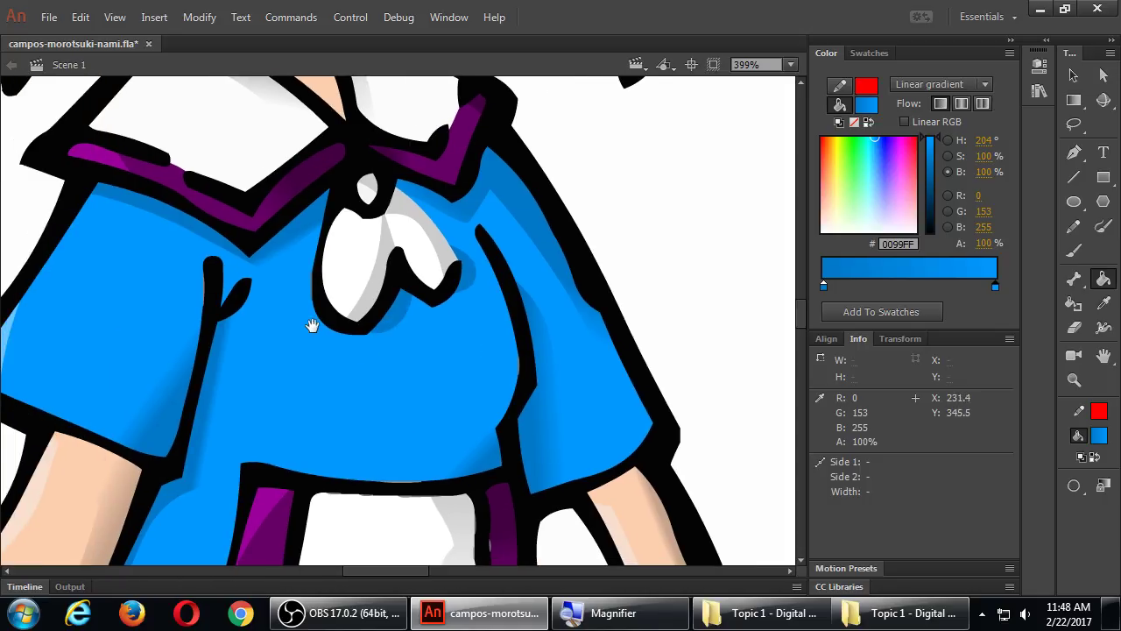
drag(312, 325, 408, 290)
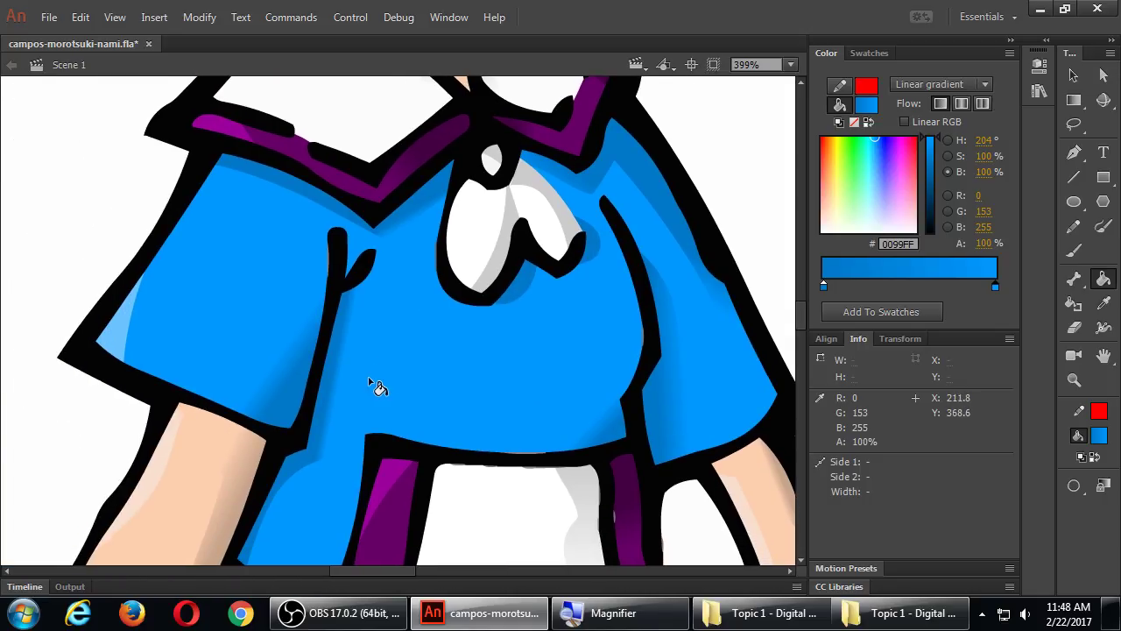
drag(371, 385, 378, 255)
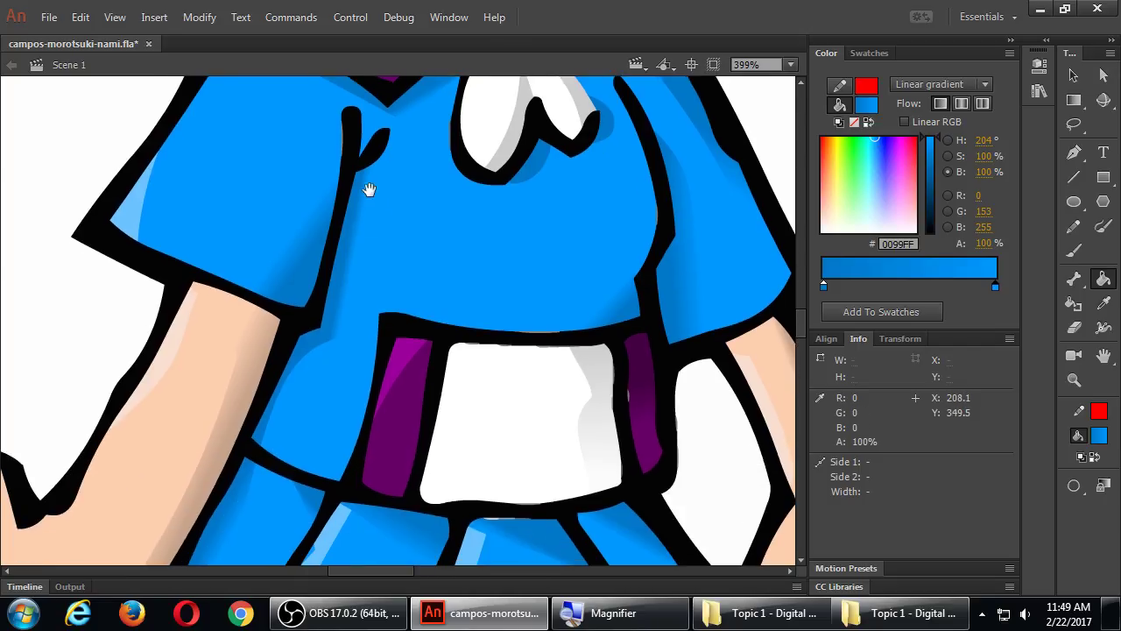
drag(369, 190, 401, 317)
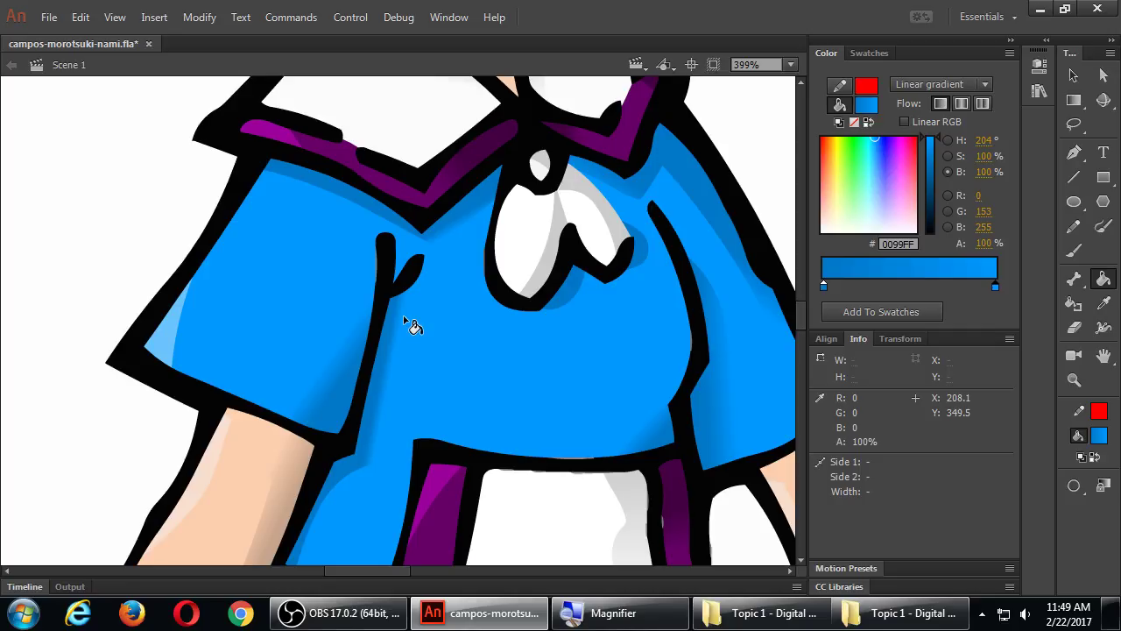
Divide the shadow under the collar's left point with a straight line, fill it with the blue gradient, and remove the line.
key(n)
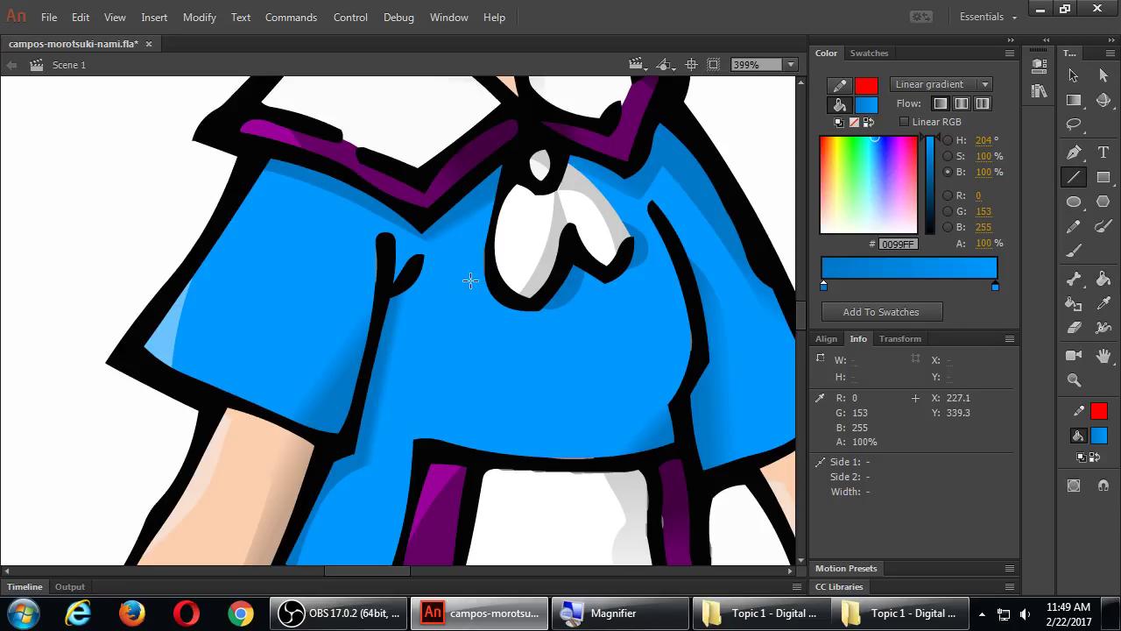
drag(418, 159, 425, 291)
key(k)
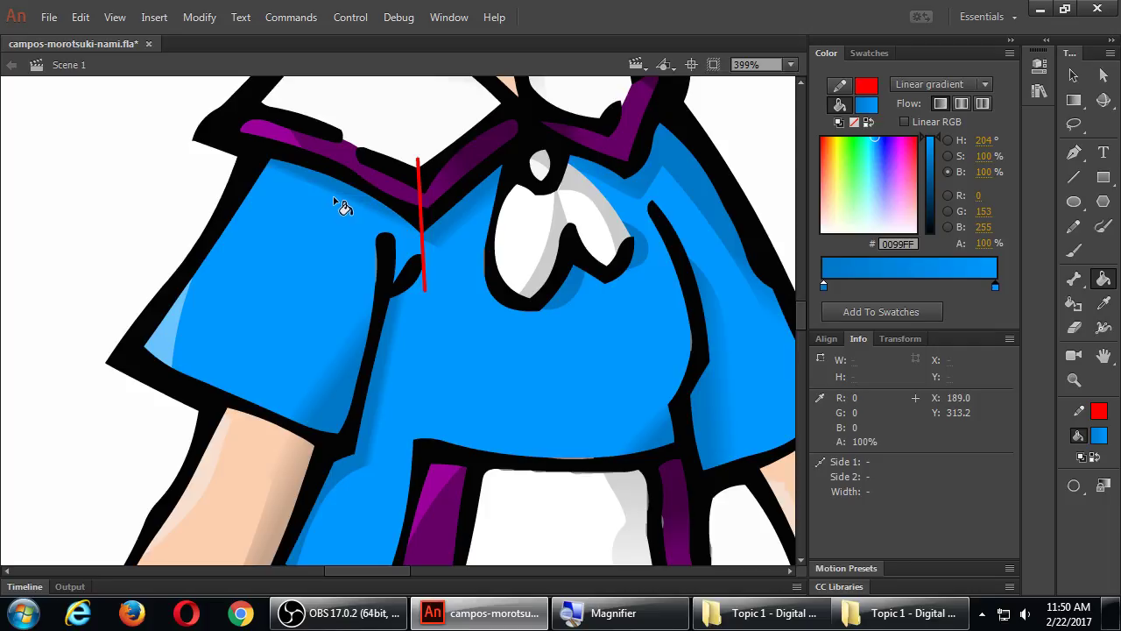
click(425, 278)
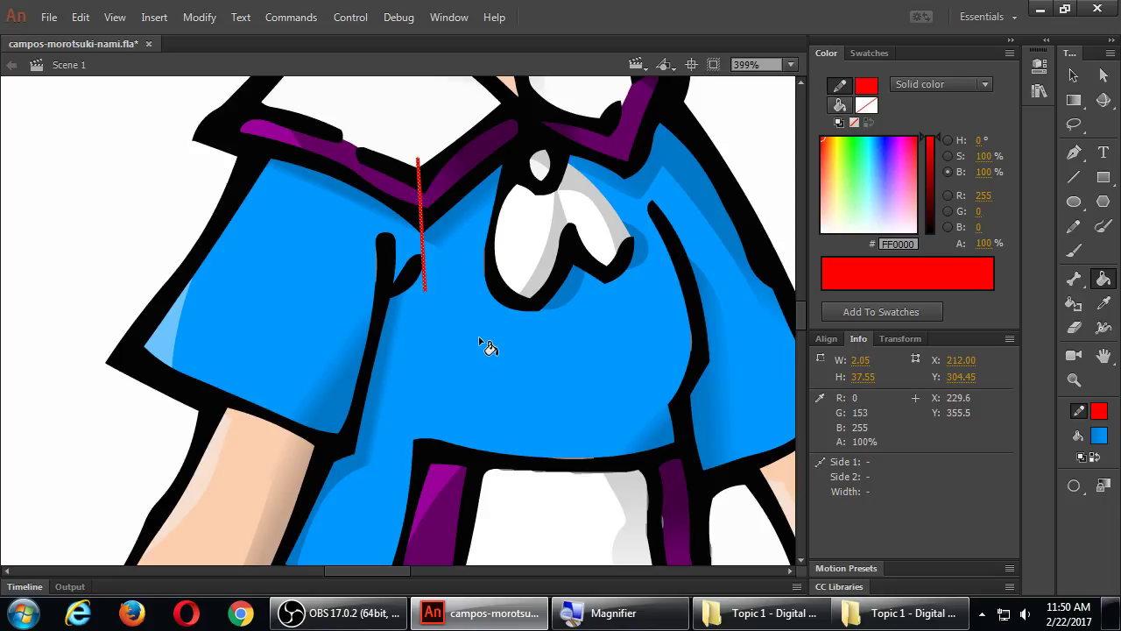
key(ctrl+z)
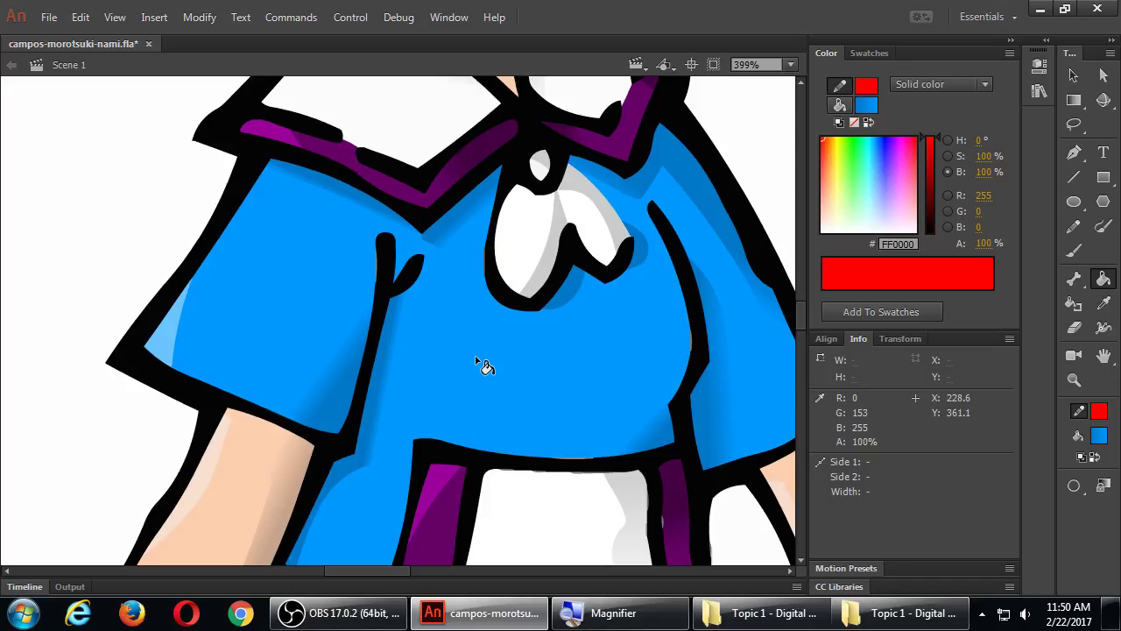
Separate the right-hand shoulder shadow with a straight line from collar corner to sleeve seam, and fill it with the blue gradient.
mouse_move(734, 263)
mouse_down()
mouse_move(727, 256)
mouse_move(646, 296)
mouse_up()
key(n)
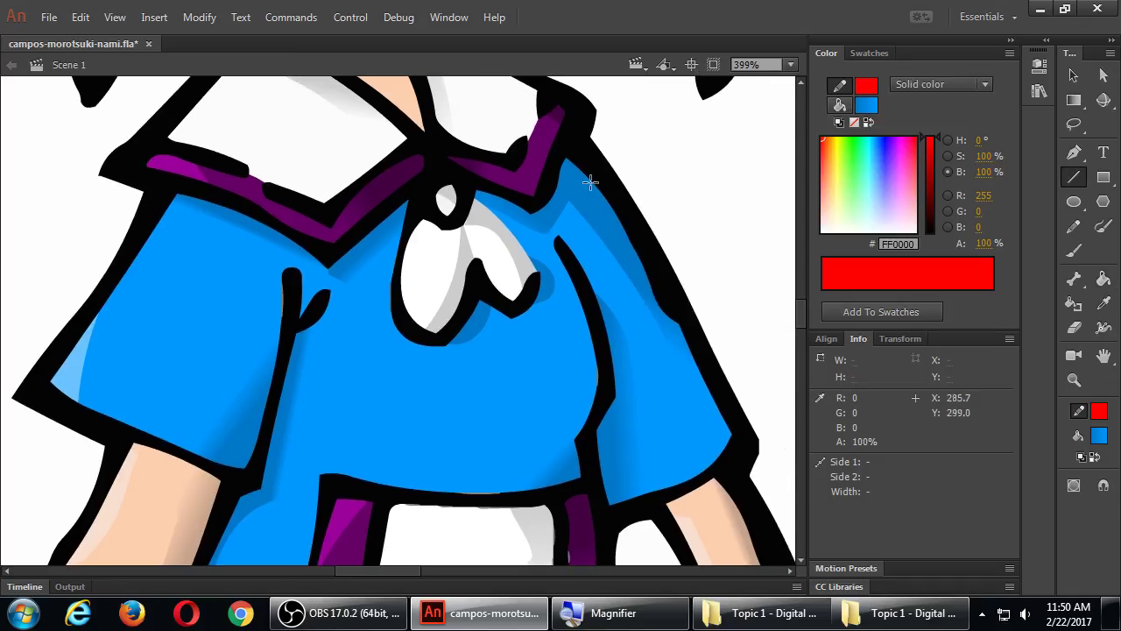
drag(596, 110, 557, 246)
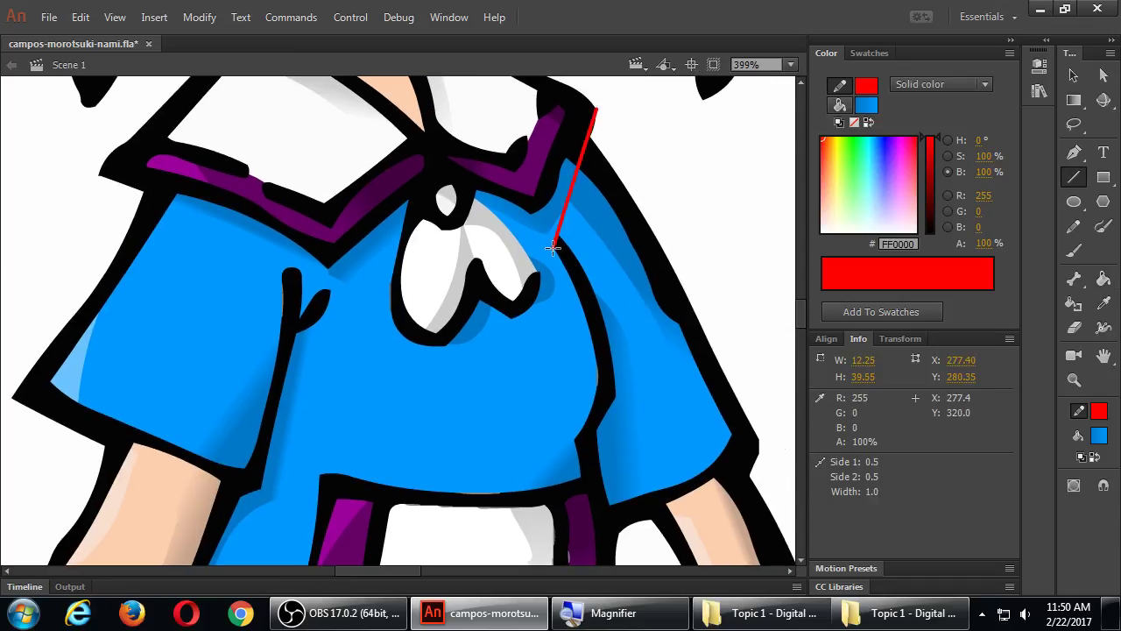
key(k)
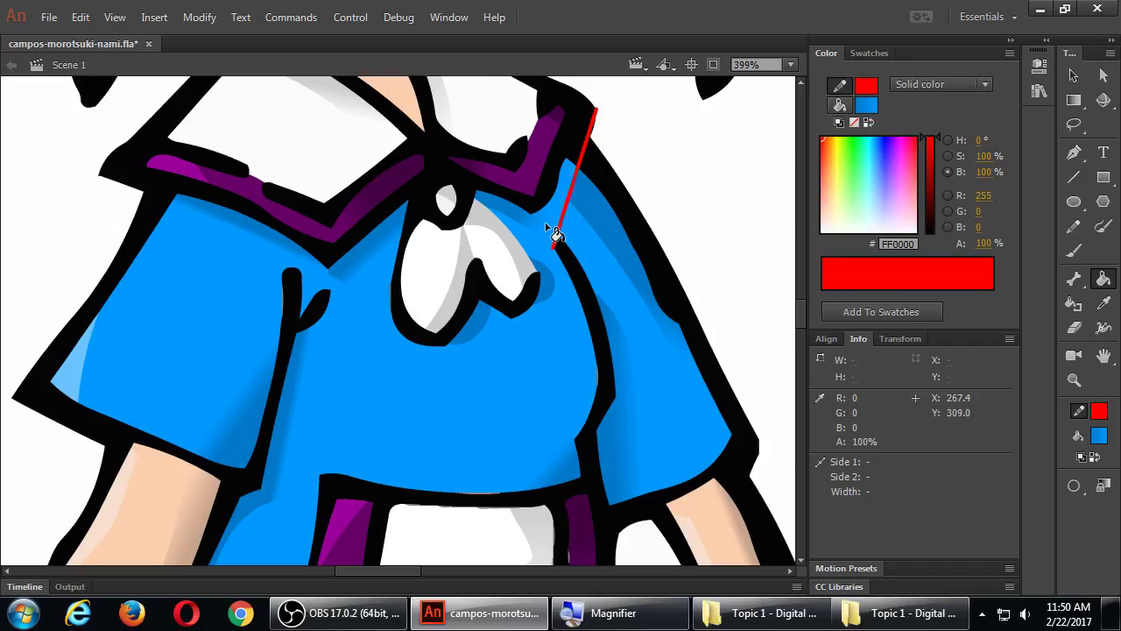
click(593, 215)
key(ctrl+z)
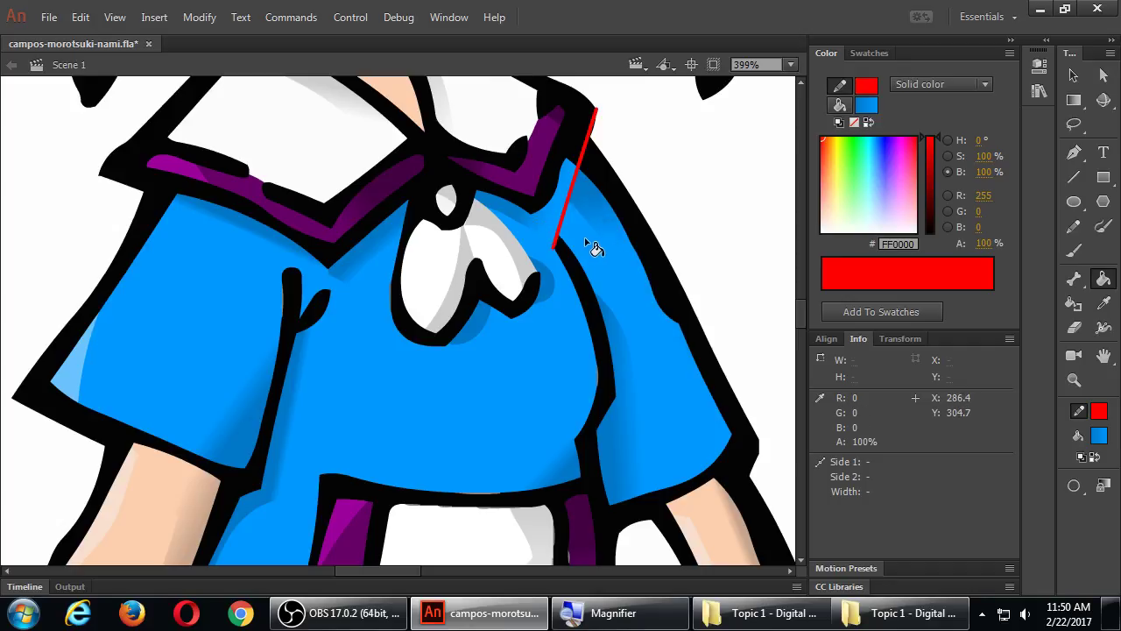
Rotate, shorten and shift the blue gradient in the right-hand shoulder shadow beside the collar with Gradient Transform.
key(f)
click(604, 219)
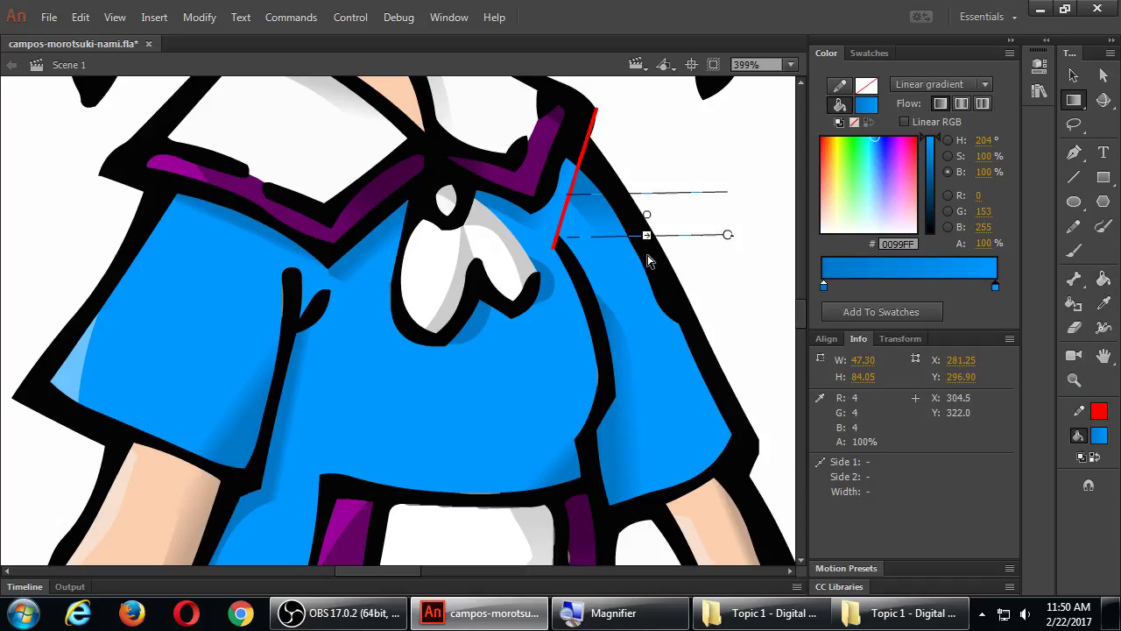
drag(727, 235, 789, 296)
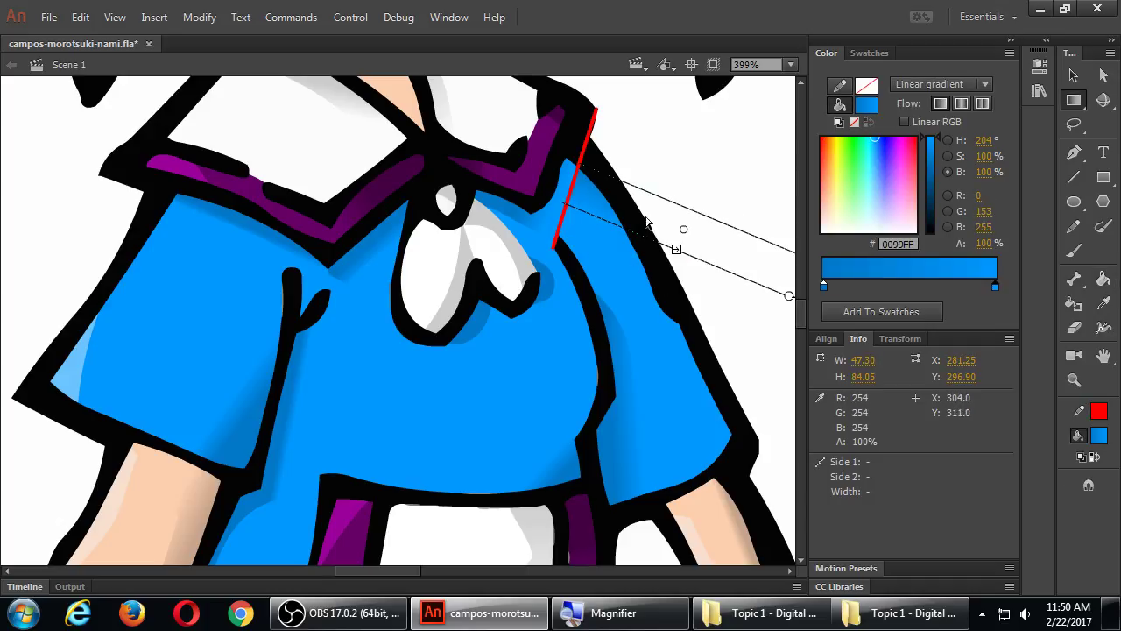
drag(686, 226, 561, 209)
drag(583, 165, 545, 205)
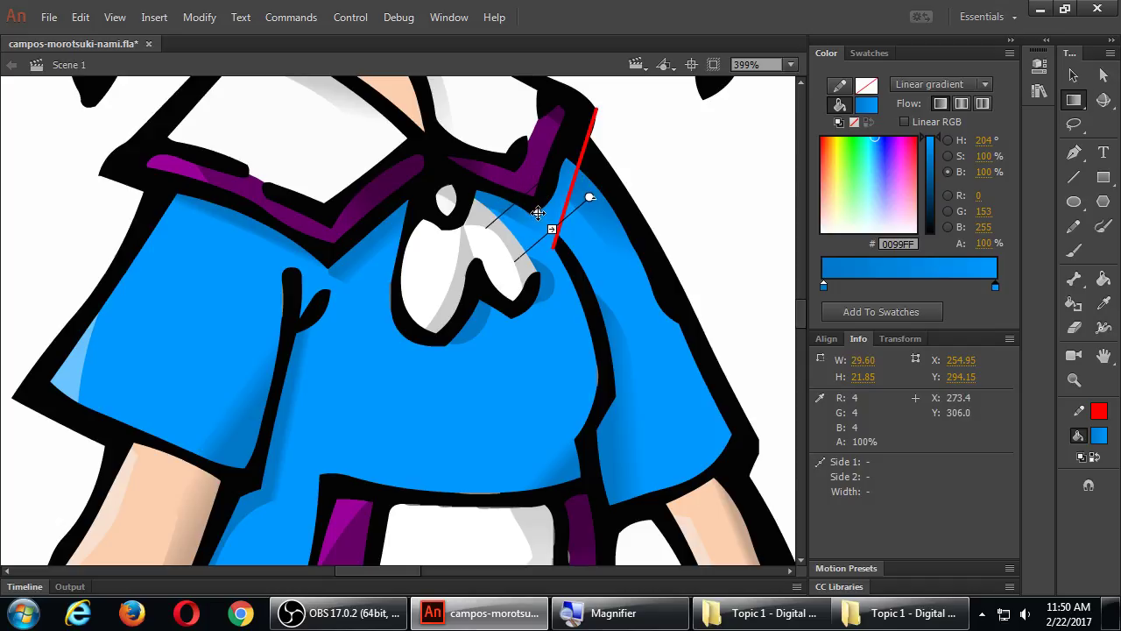
Delete the red dividing line between the collar corner and the sleeve seam, and save the file.
key(ctrl+a)
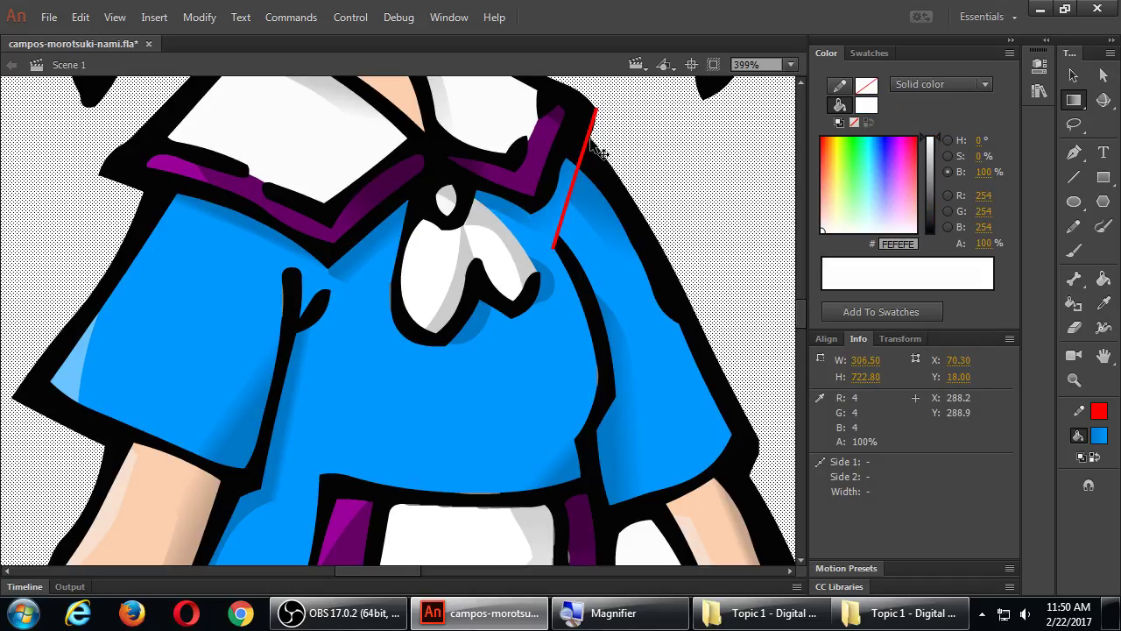
click(592, 143)
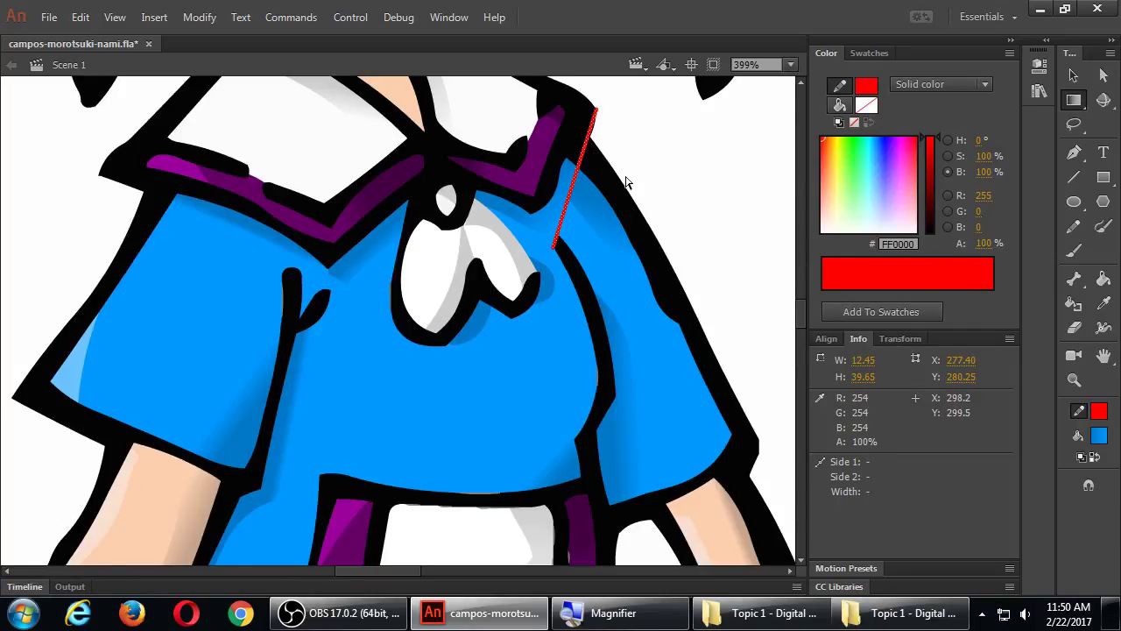
key(Delete)
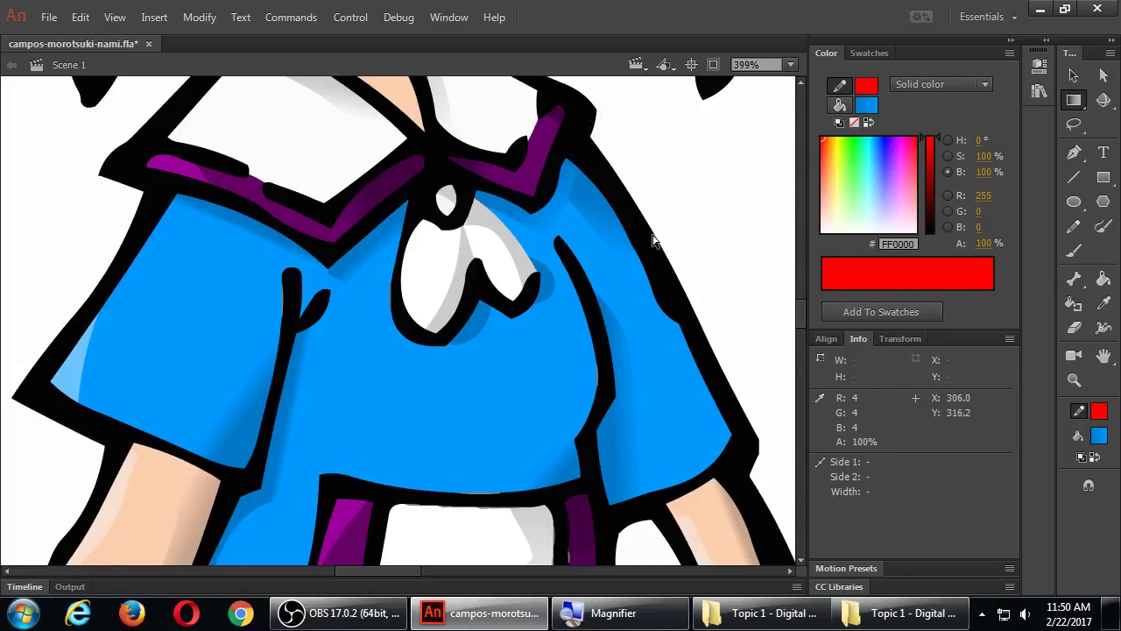
key(ctrl+s)
key(ctrl+minus)
key(ctrl+minus)
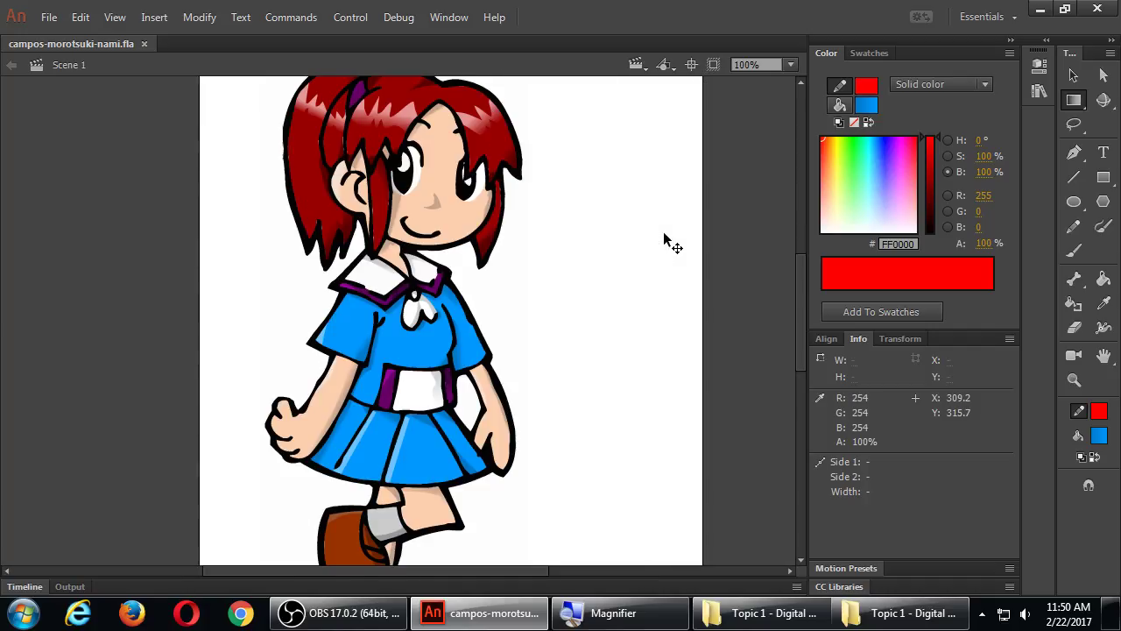
key(ctrl+equal)
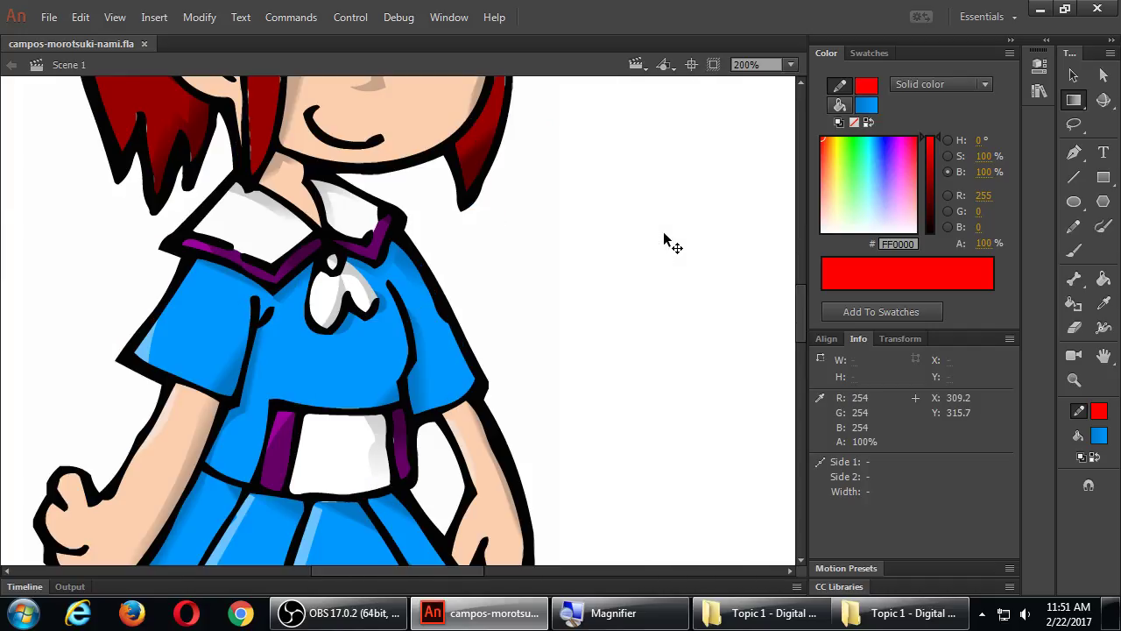
key(ctrl+v)
key(ctrl+a)
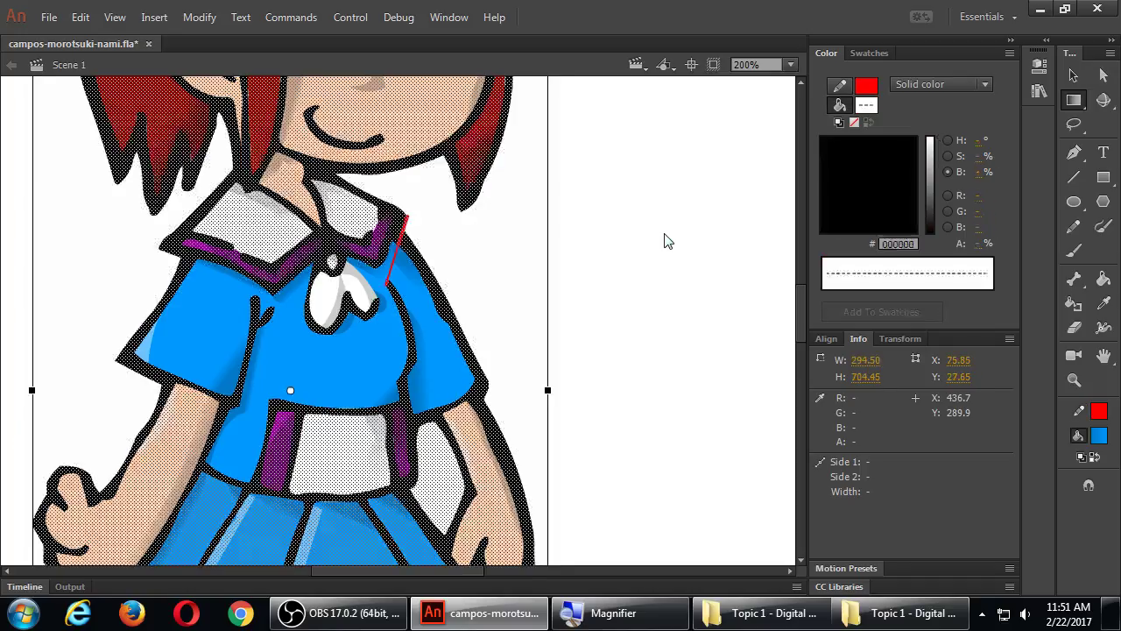
click(664, 241)
key(ctrl+shift+v)
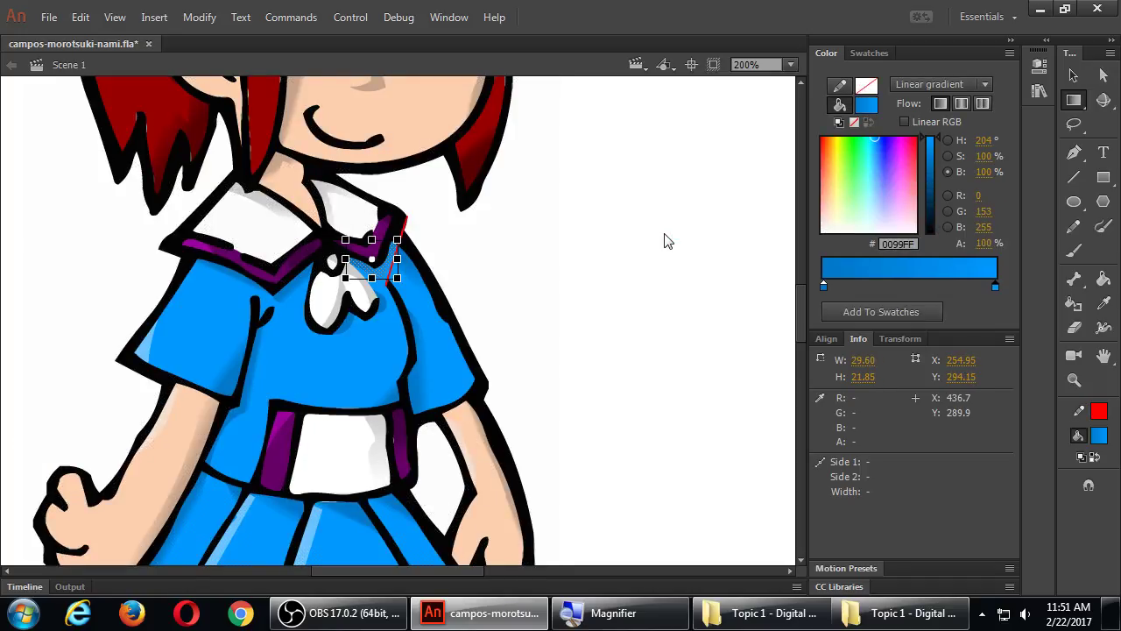
key(ctrl+z)
key(ctrl+y)
key(ctrl+z)
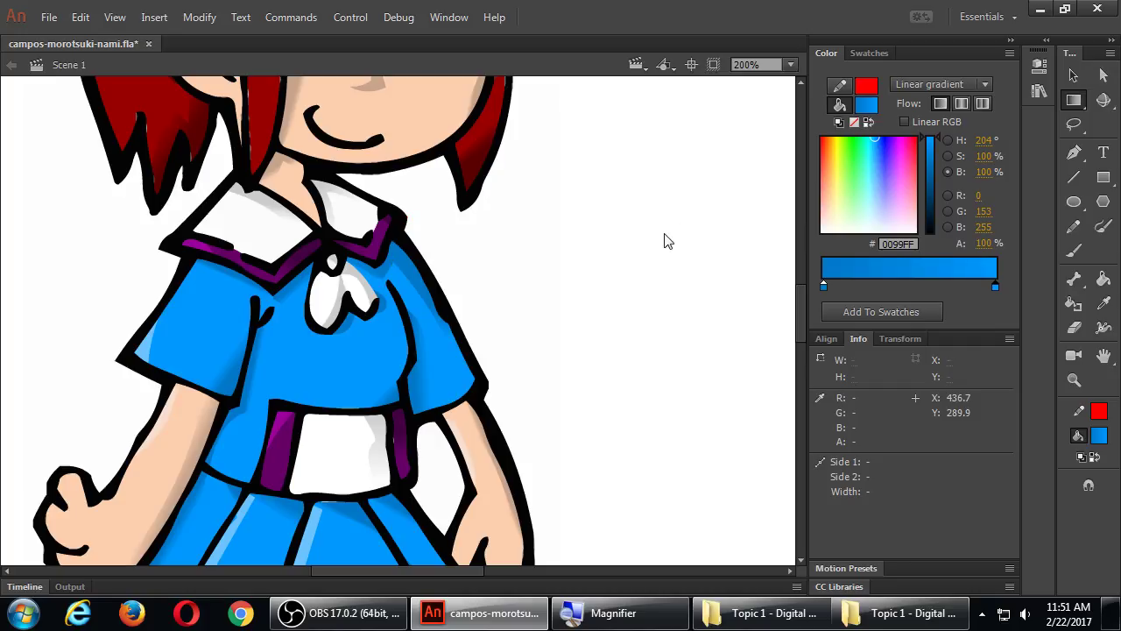
Review the shaded character from the blouse down to the shoes and back up to the hair, and save the file.
key(ctrl+s)
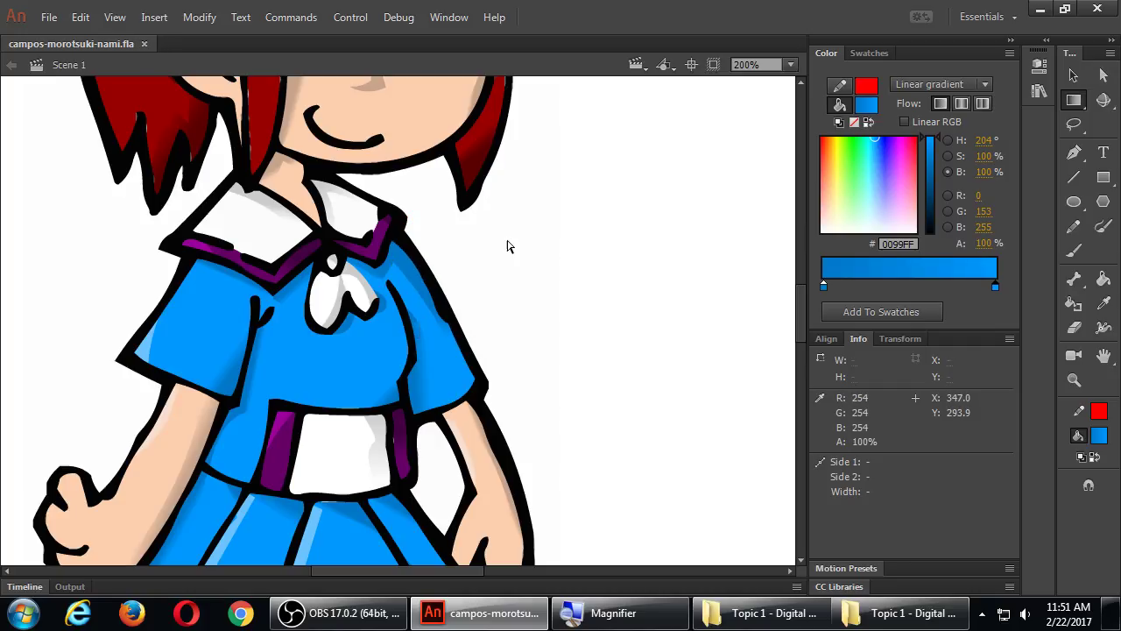
key(v)
key(ctrl+a)
click(520, 238)
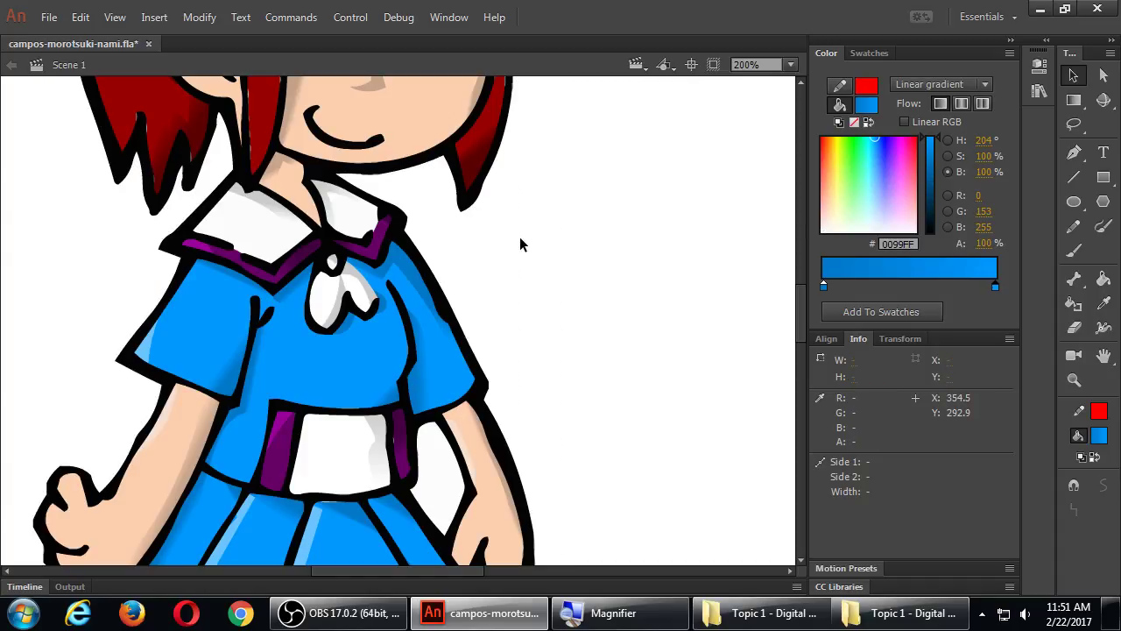
key(ctrl+a)
click(677, 231)
scroll(681, 233, down, 3)
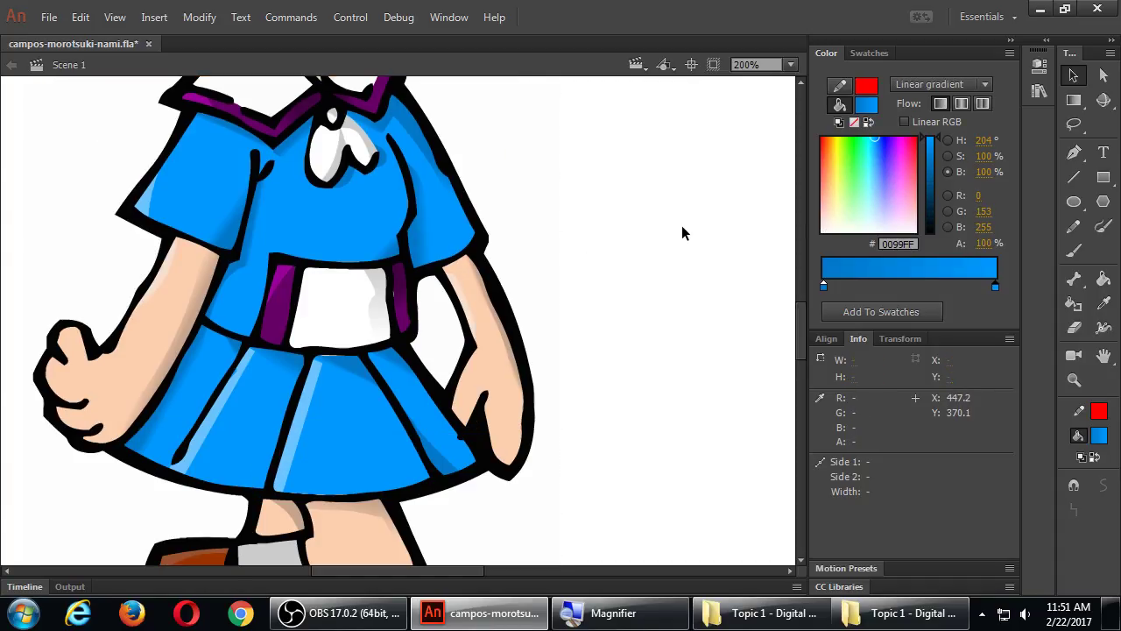
scroll(682, 225, down, 3)
scroll(682, 226, down, 3)
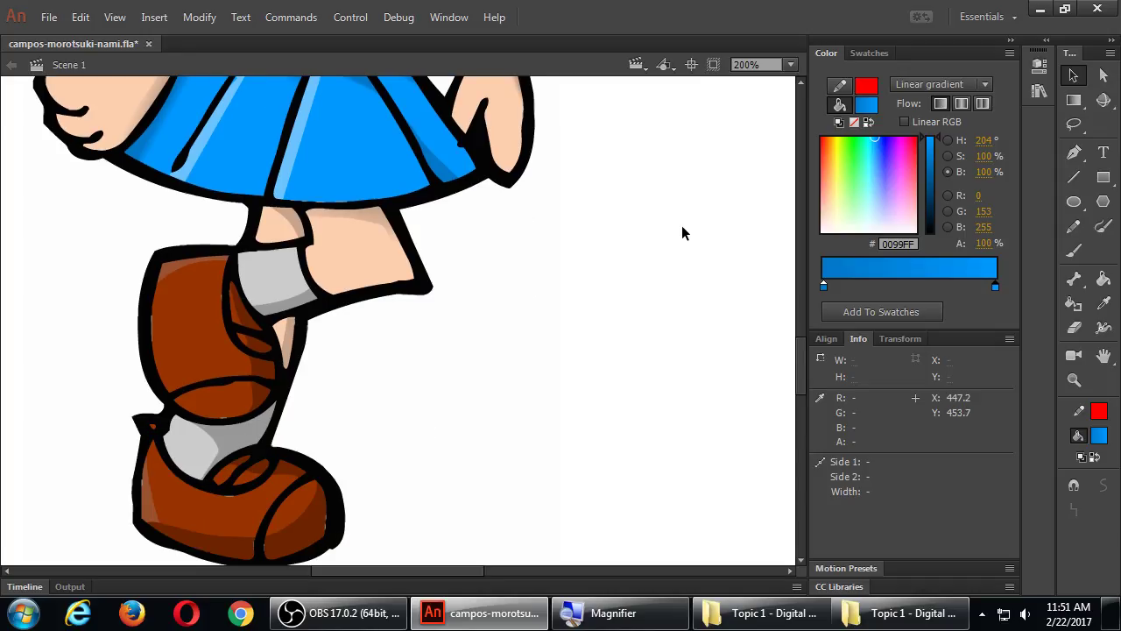
scroll(681, 225, down, 3)
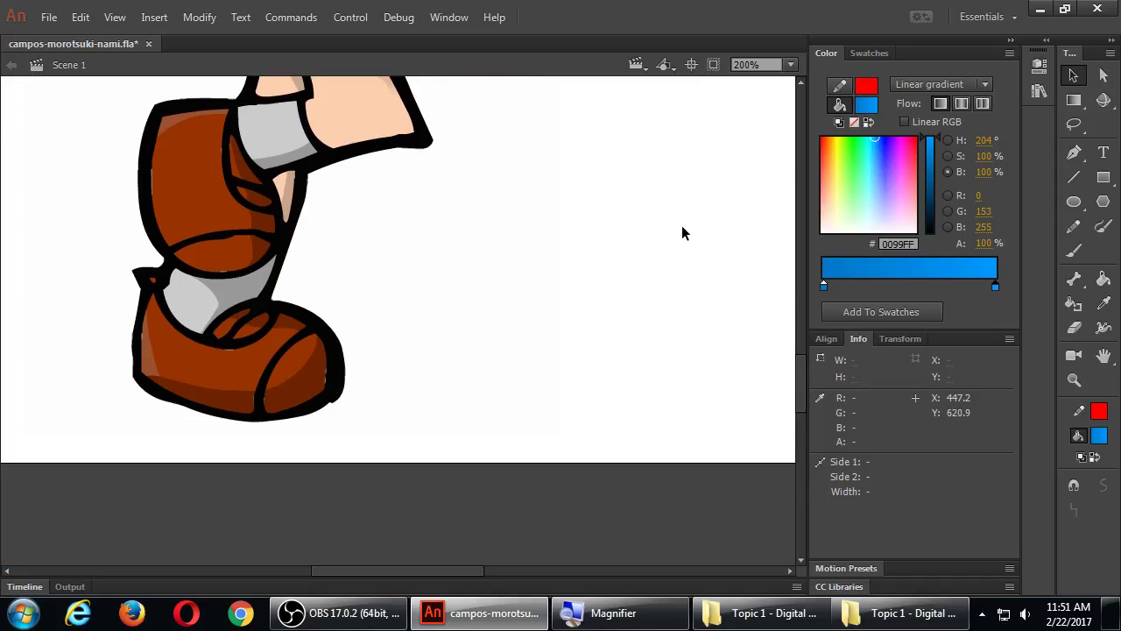
scroll(681, 225, up, 3)
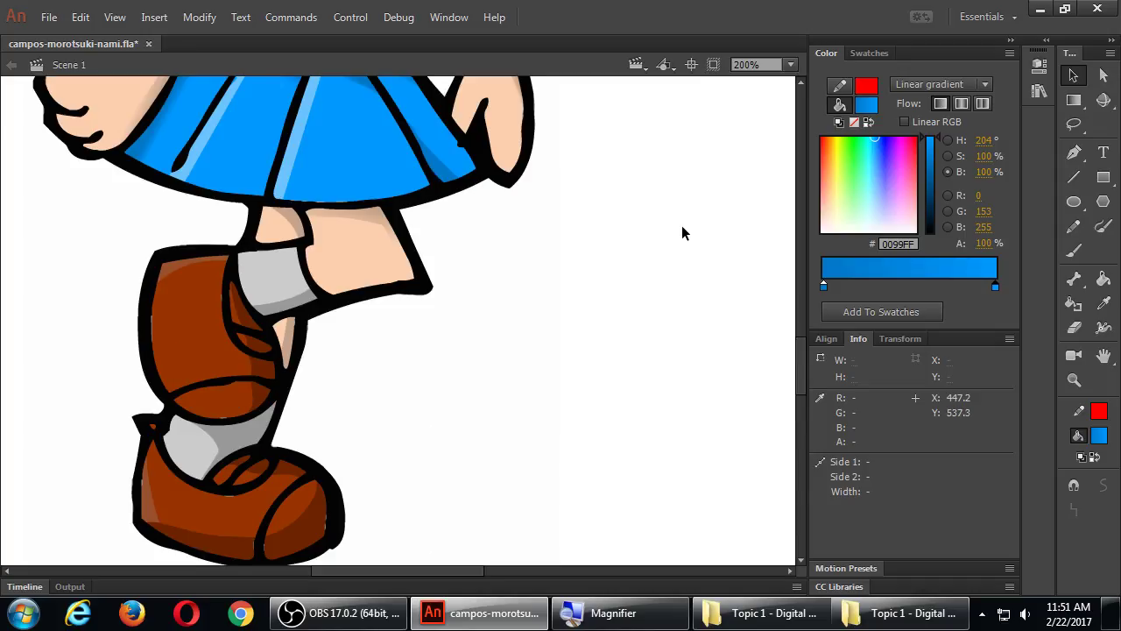
scroll(681, 225, up, 9)
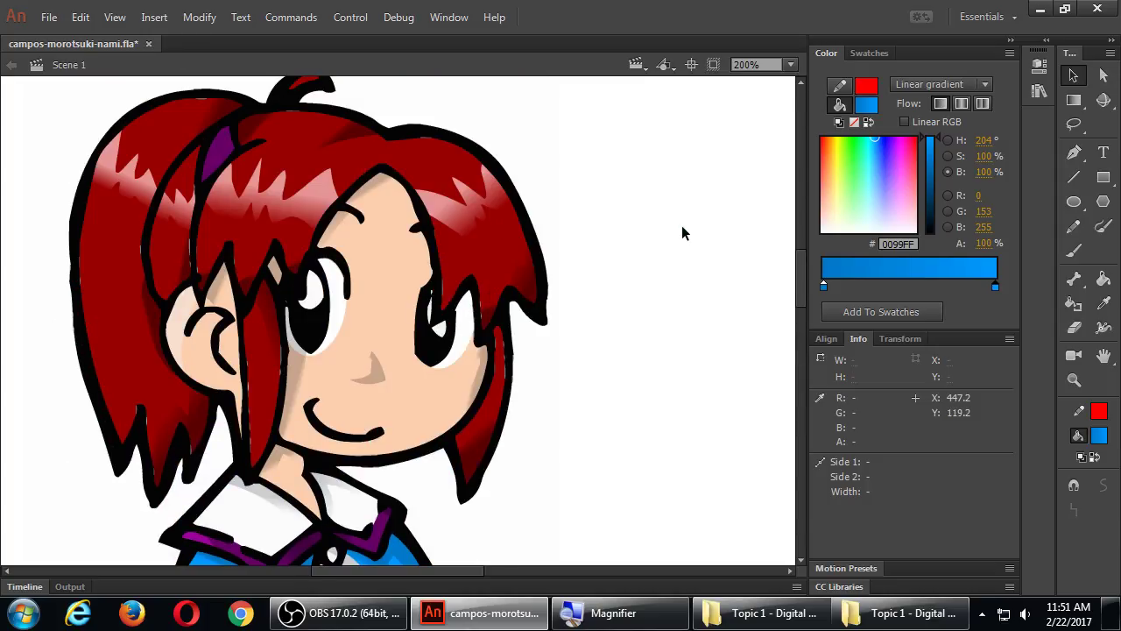
key(ctrl+s)
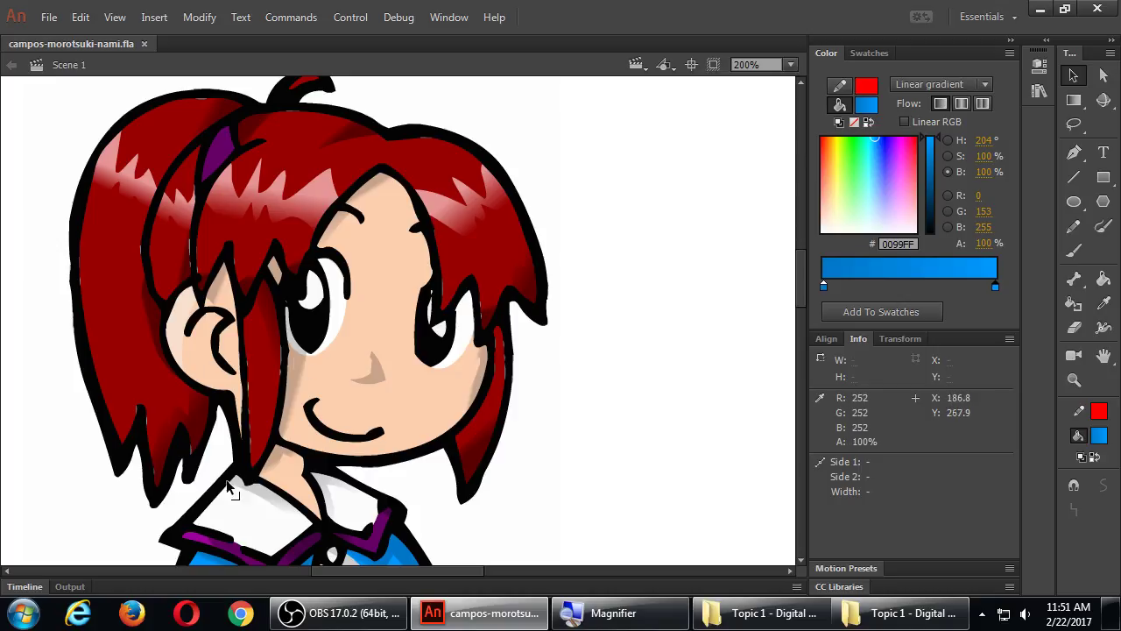
Lock the Gradient Color layer and add a new layer above it named White Hilites.
click(25, 587)
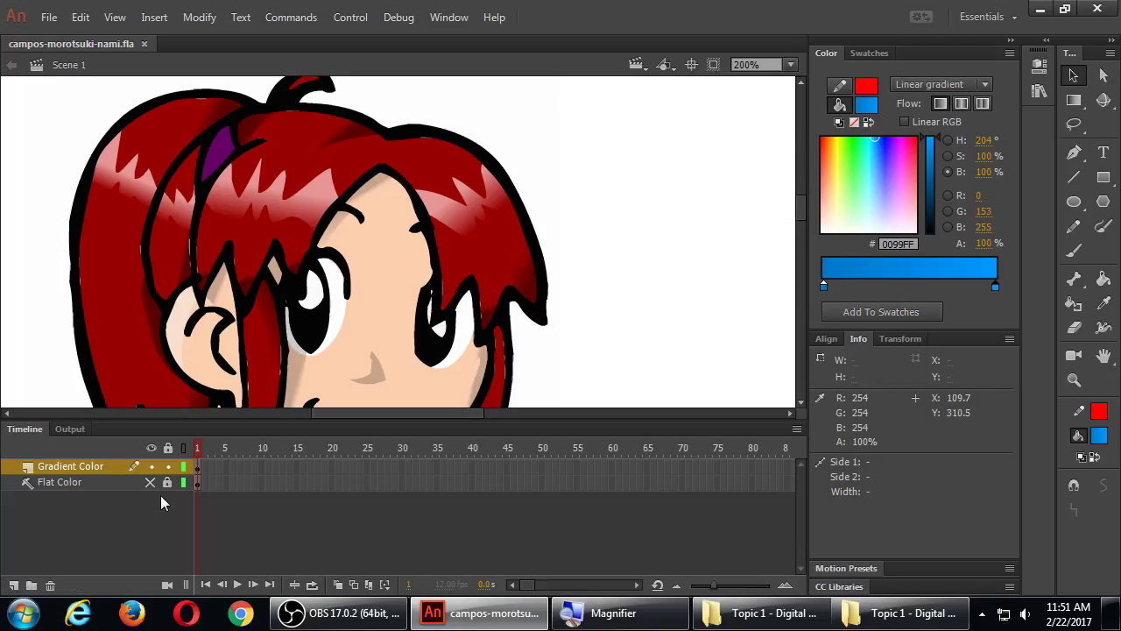
click(168, 466)
click(16, 584)
double_click(49, 467)
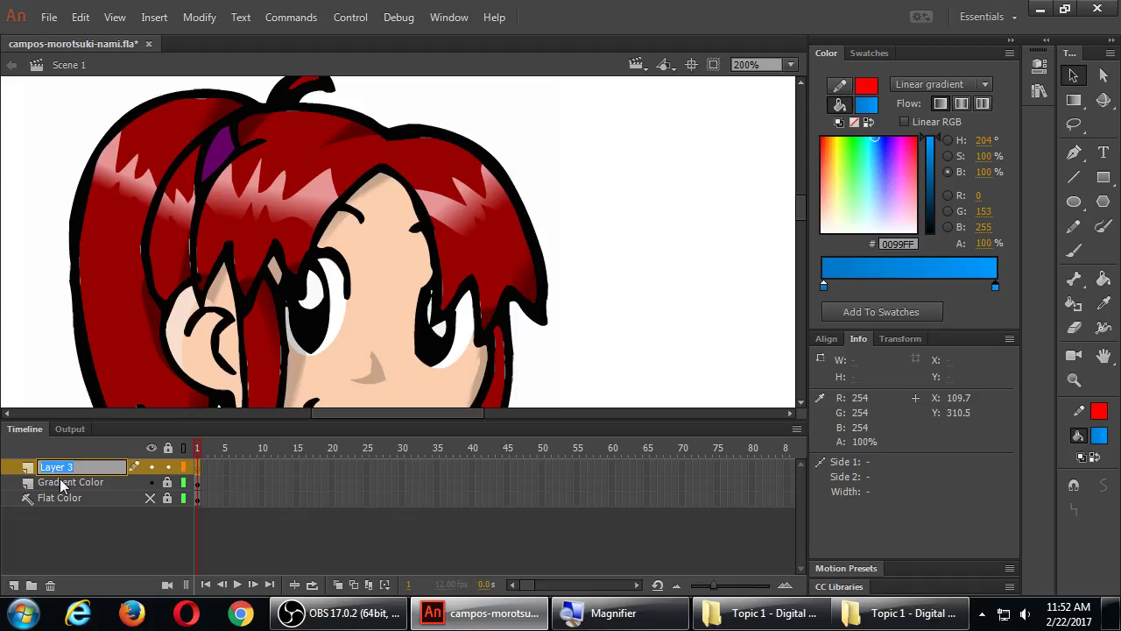
text(w)
key(Menu)
key(Escape)
text(hite Hilites)
key(Return)
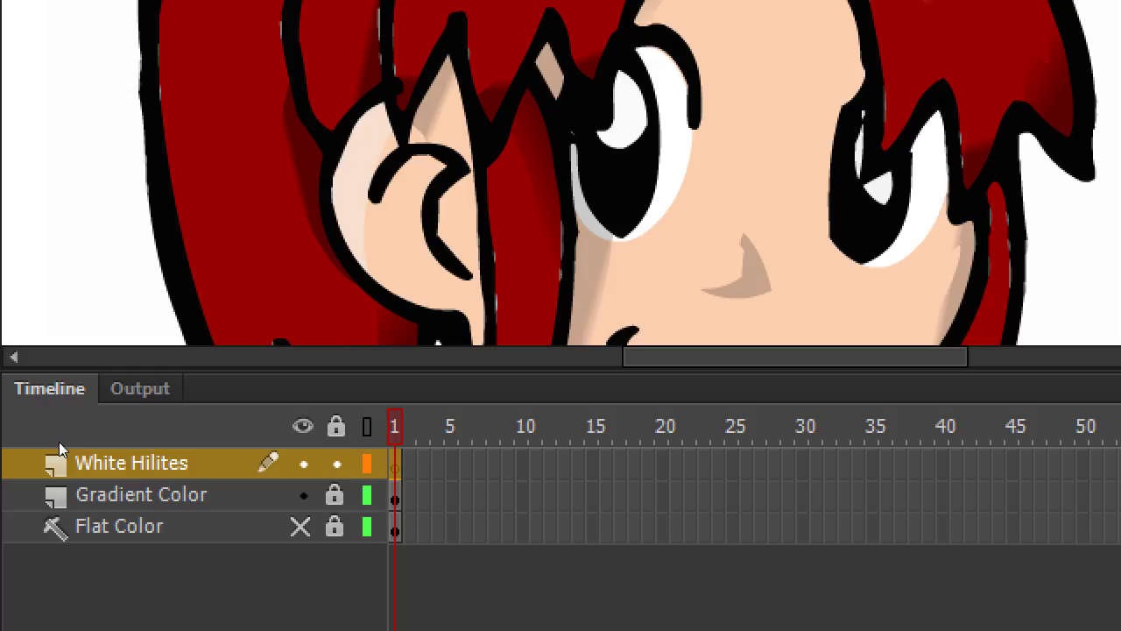
Draw a red circle outline with no fill around the white highlight of the left-hand eye on the White Hilites layer.
key(ctrl+minus)
key(ctrl+minus)
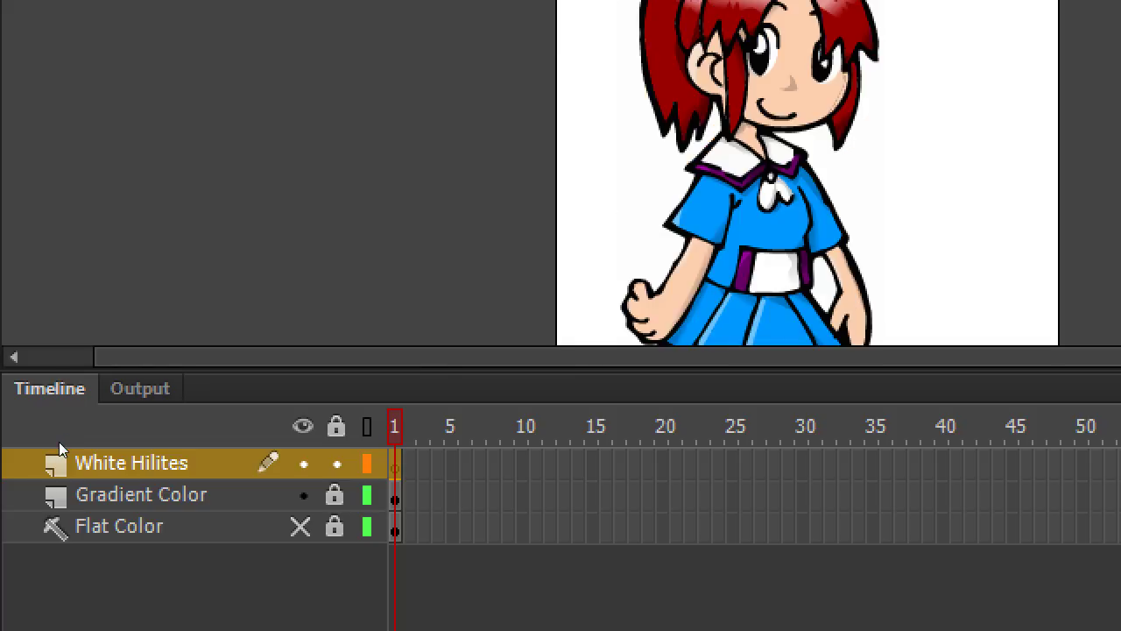
key(ctrl+equal)
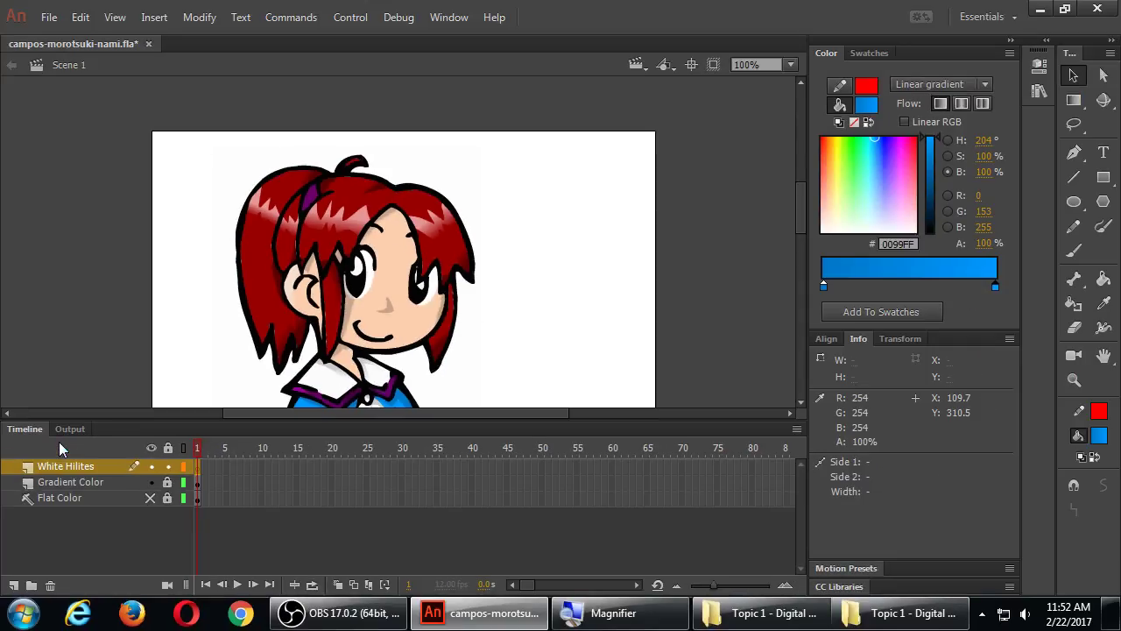
key(ctrl+equal)
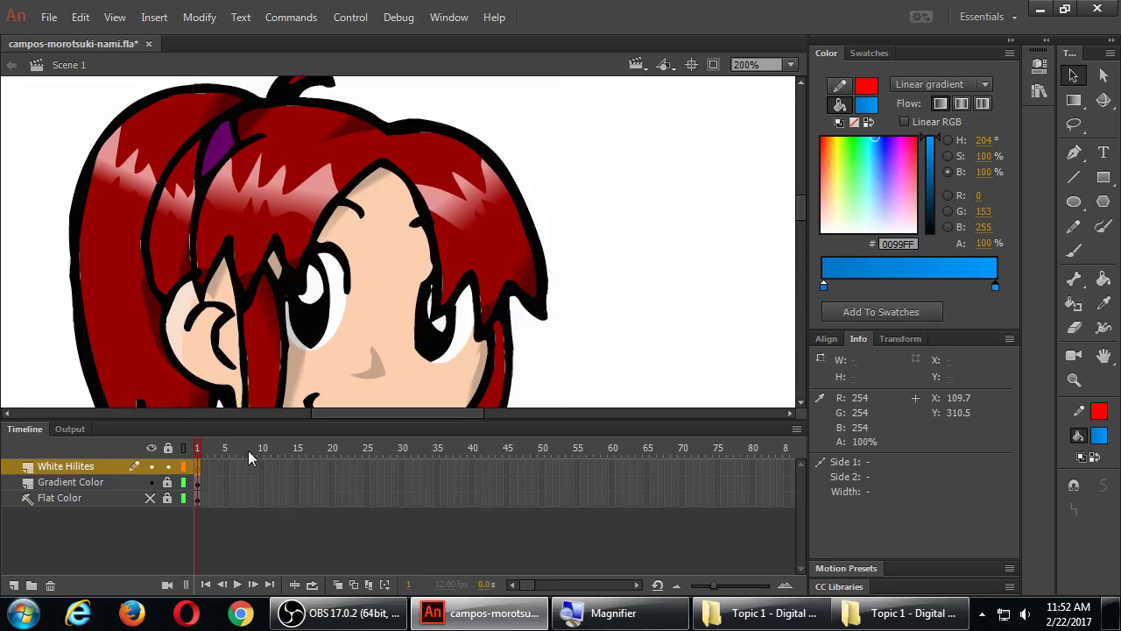
click(1076, 205)
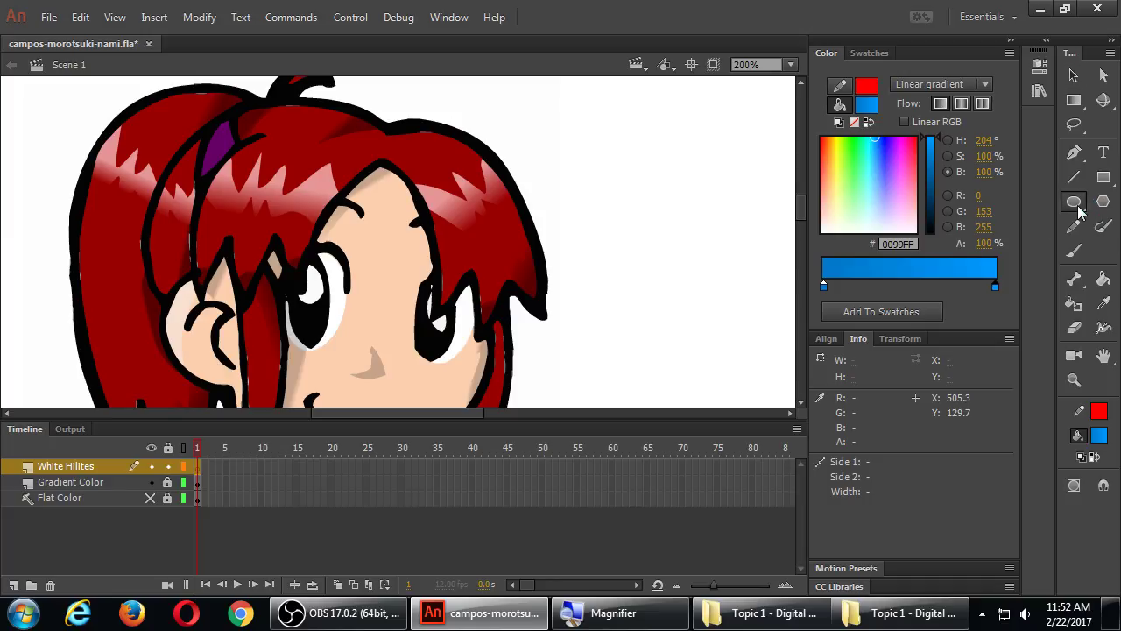
click(1080, 210)
click(1044, 200)
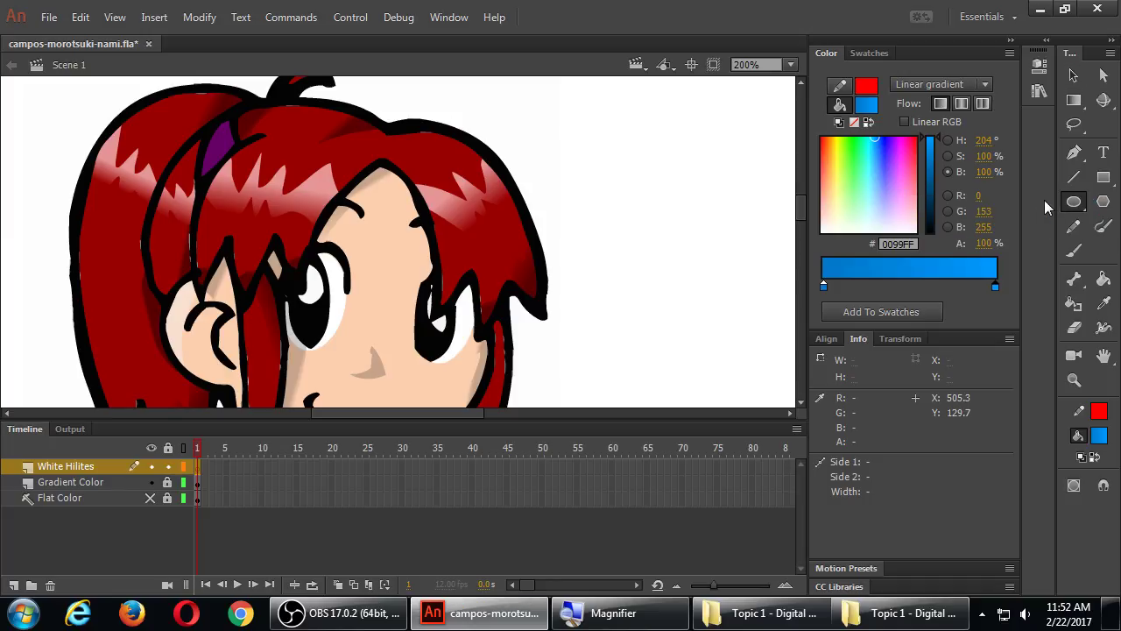
click(842, 89)
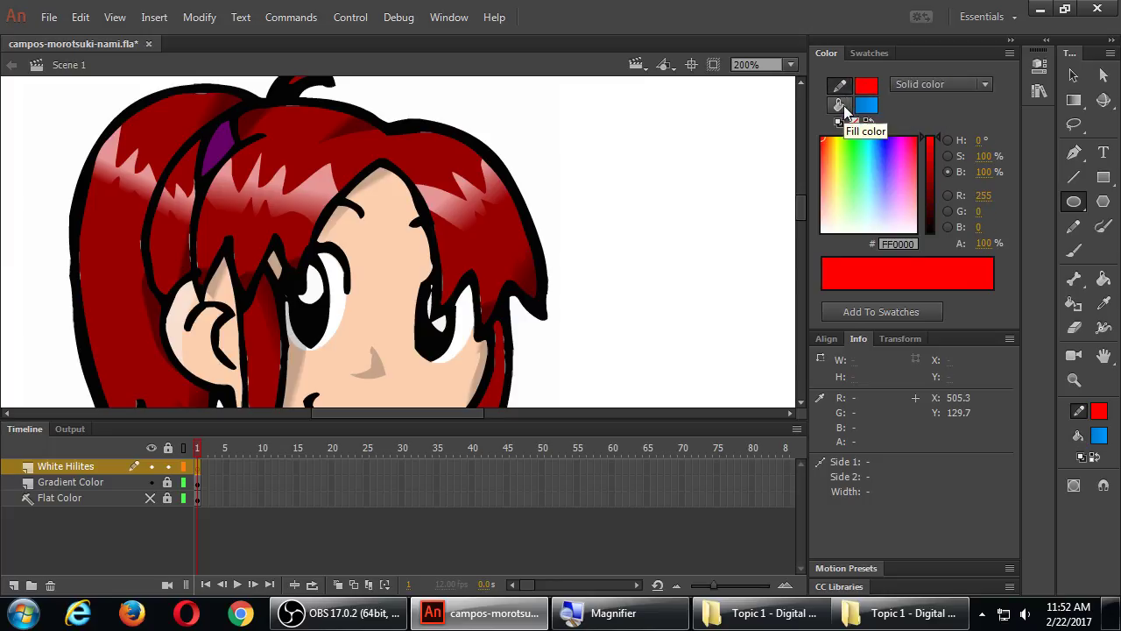
click(841, 104)
click(931, 87)
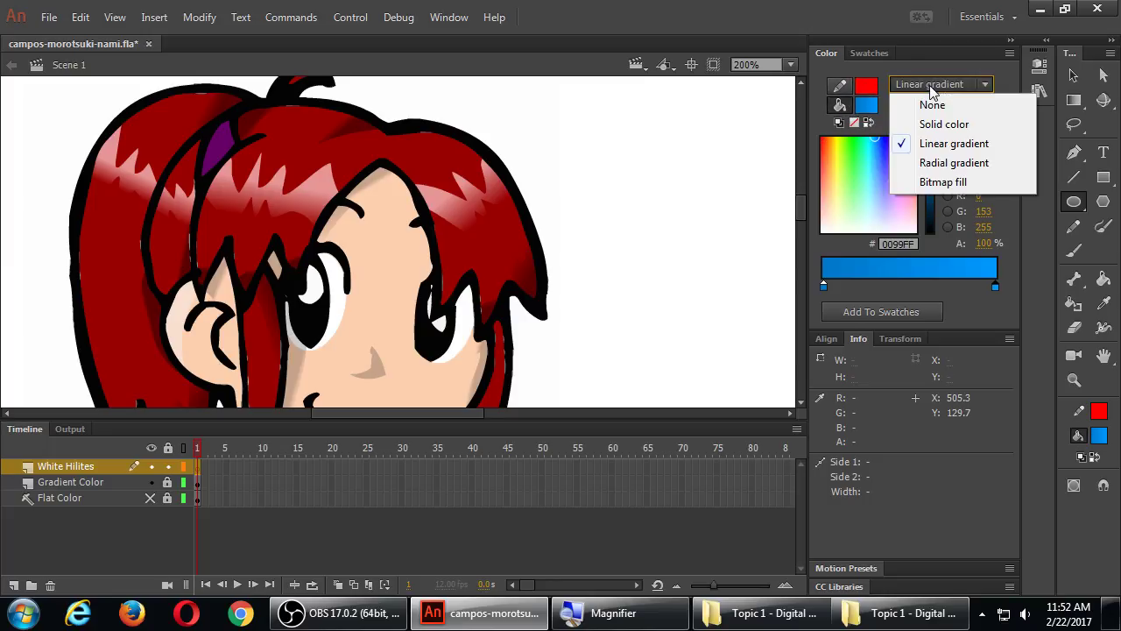
click(931, 103)
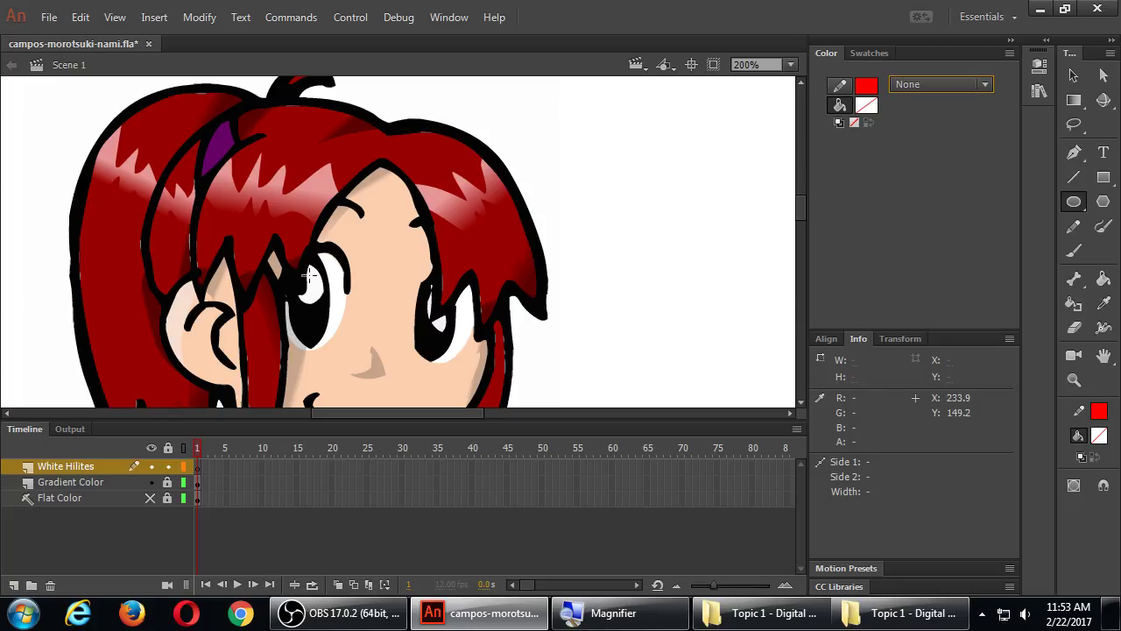
drag(280, 247, 344, 318)
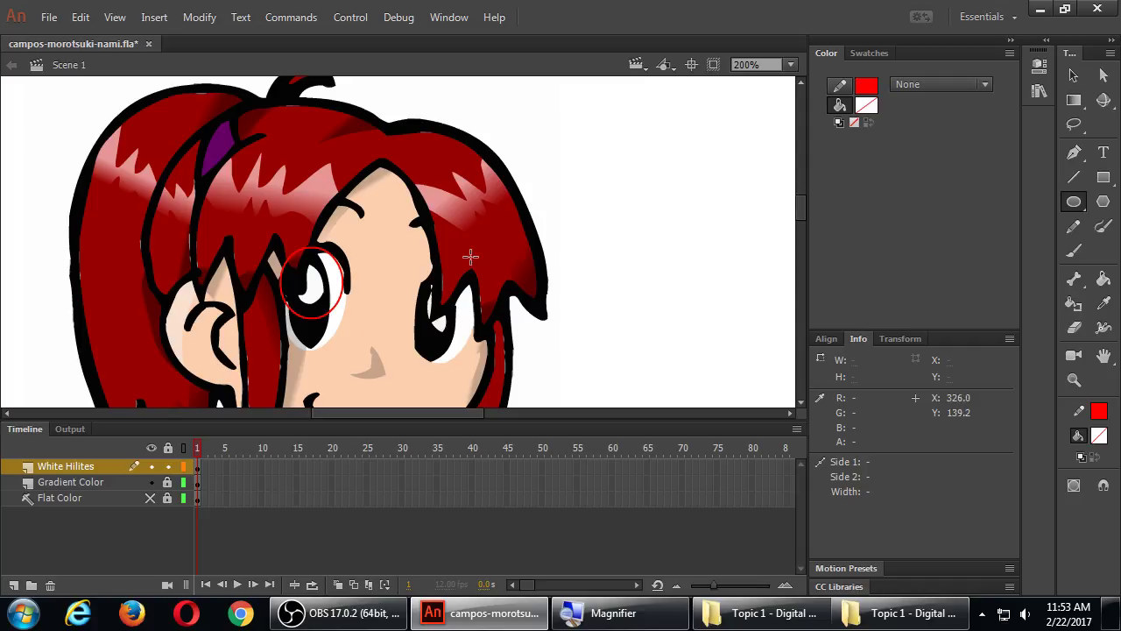
Set the Paint Bucket fill to a radial gradient with both colour stops white (#FFFFFF).
click(1106, 279)
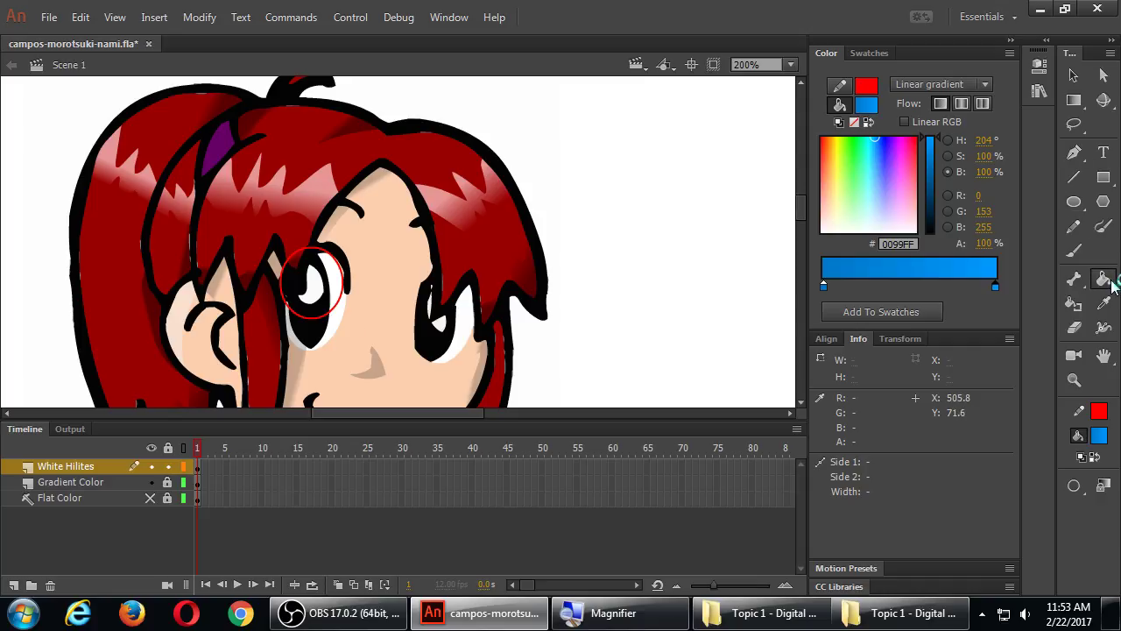
click(924, 87)
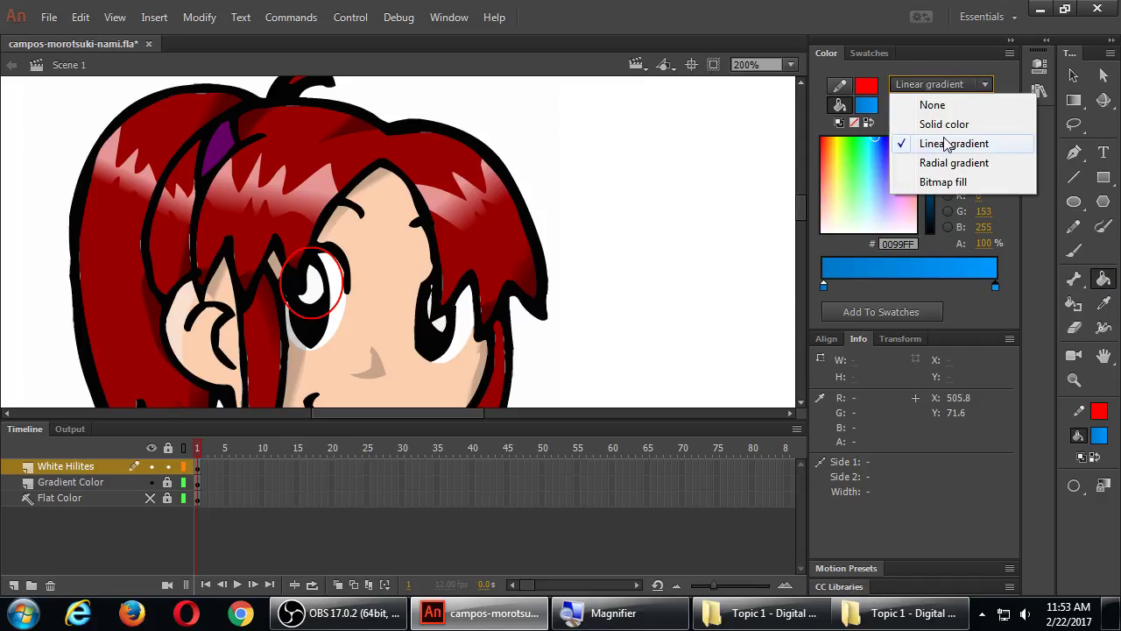
click(955, 163)
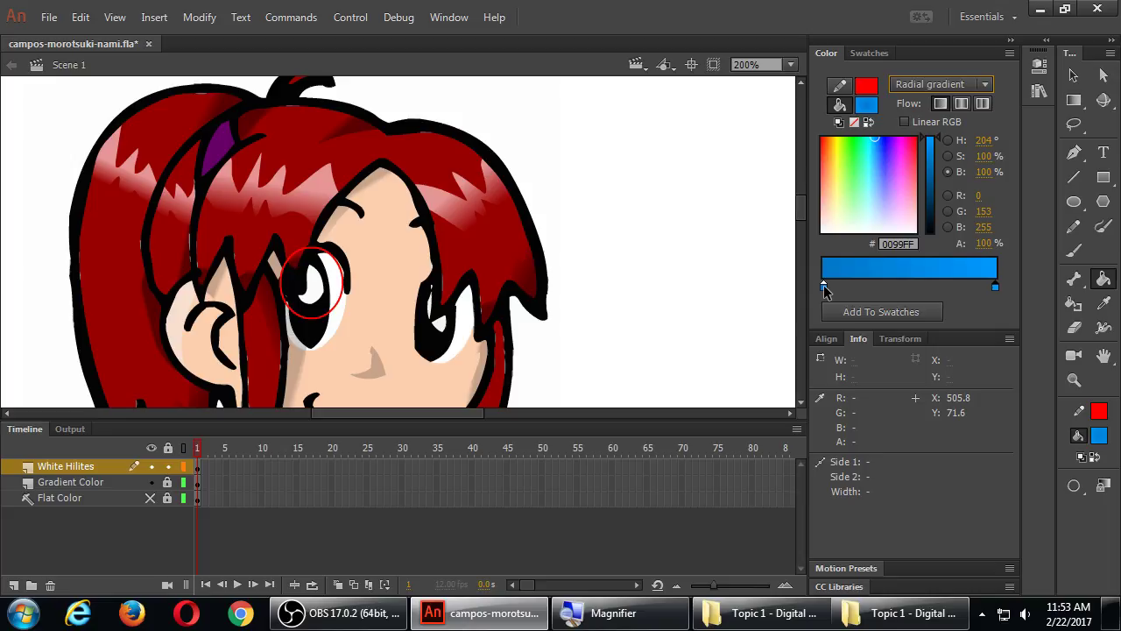
double_click(824, 285)
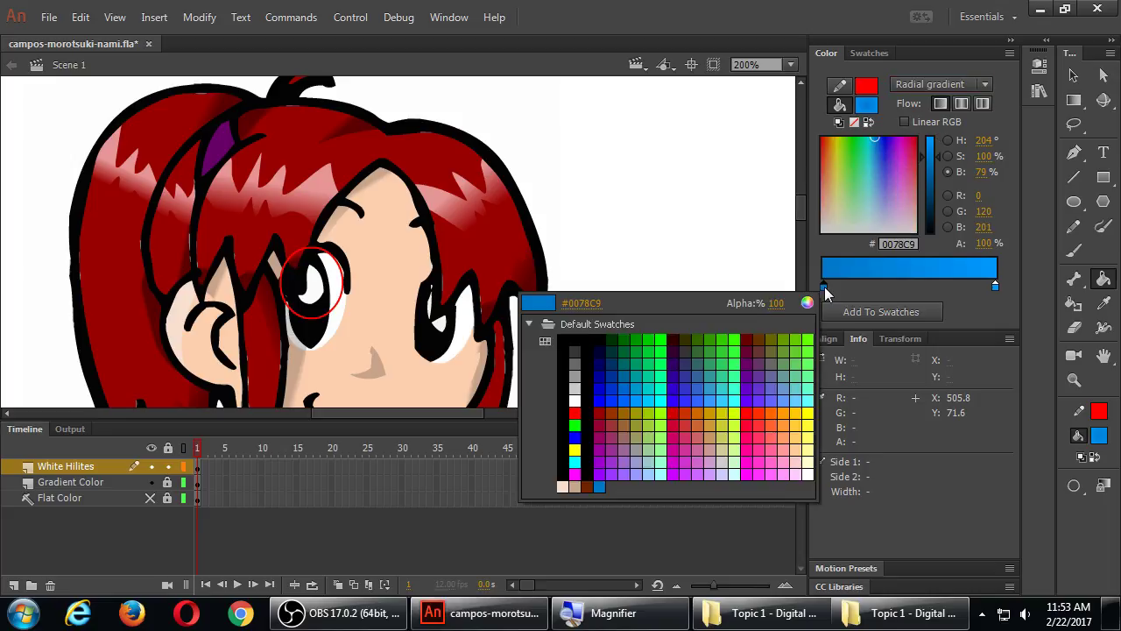
click(574, 400)
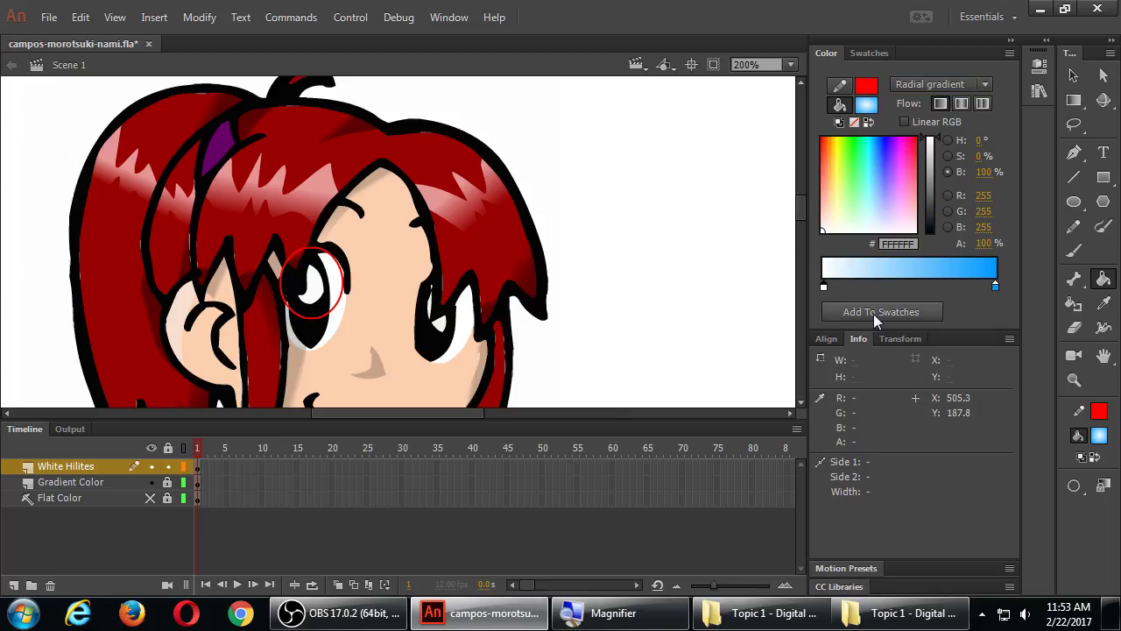
double_click(996, 287)
click(747, 398)
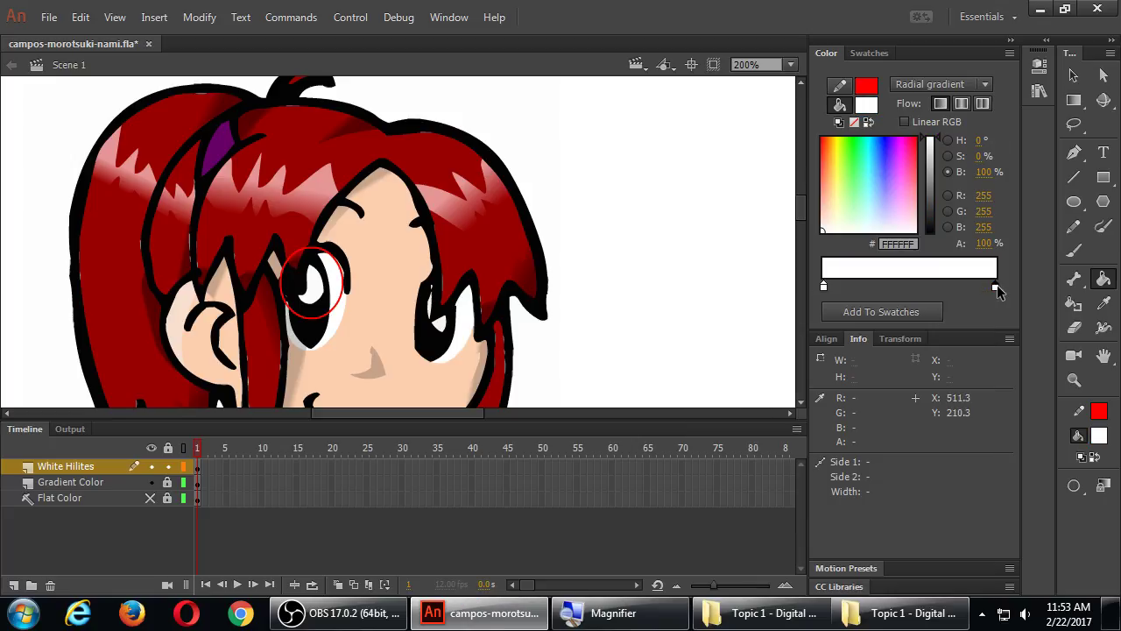
Set the gradient's outer white stop to 0% alpha and fill the red circle on the left-hand eye with it.
double_click(998, 287)
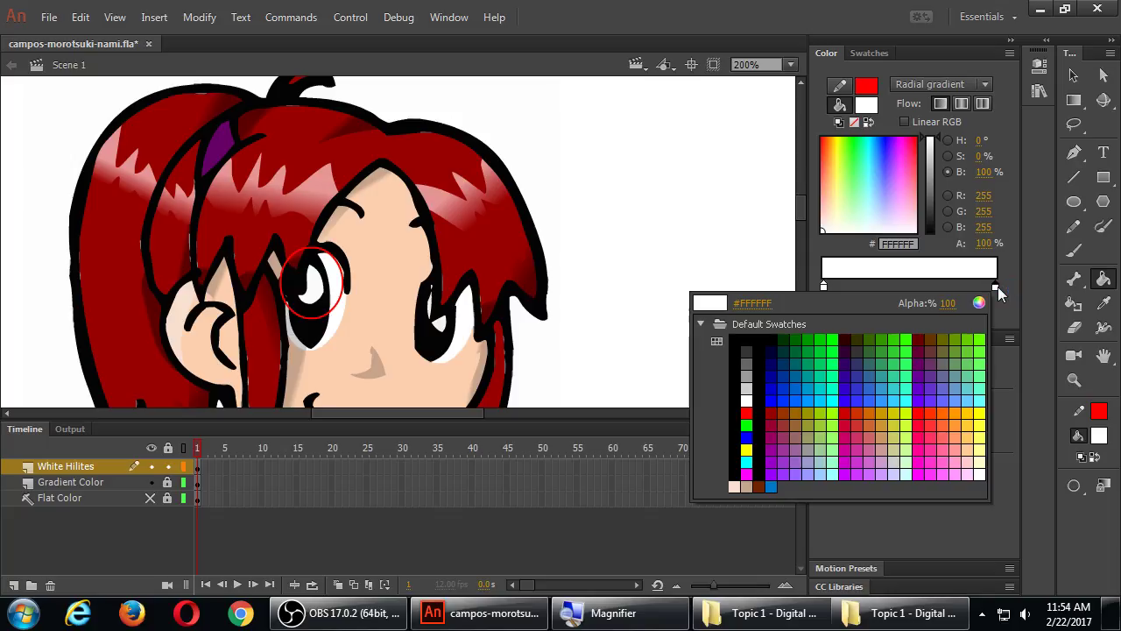
click(949, 304)
text(0)
key(Return)
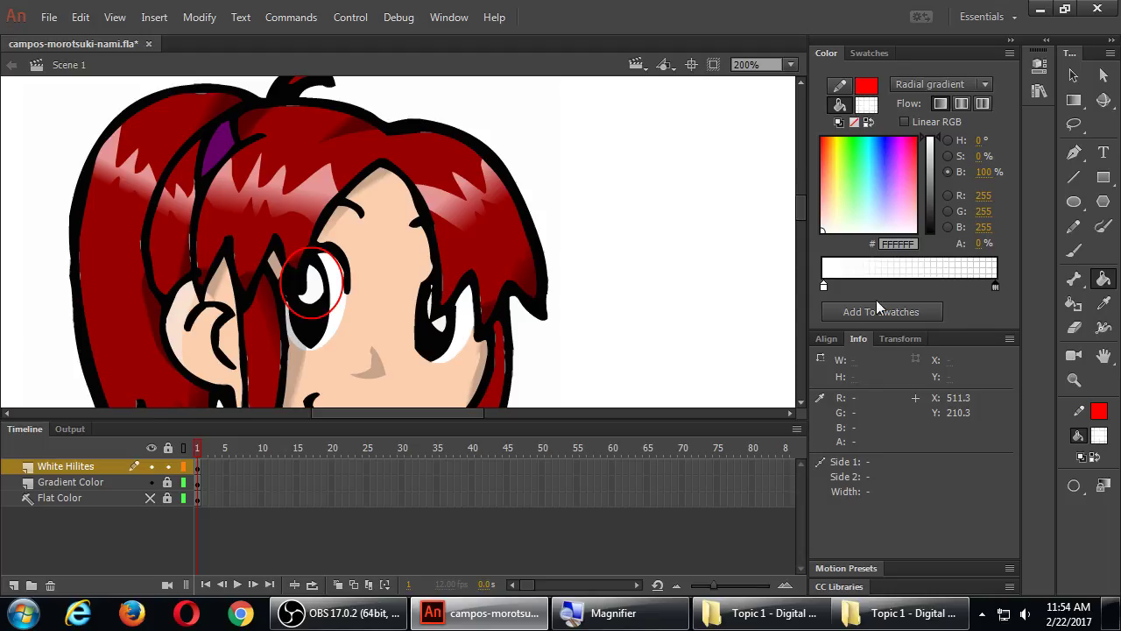
click(317, 285)
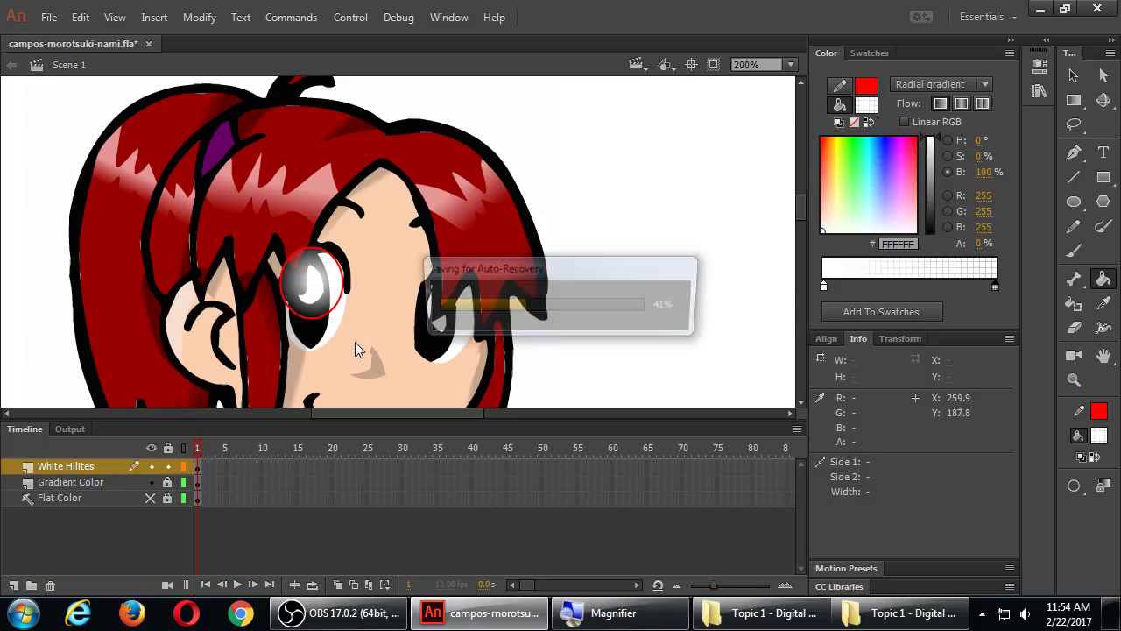
Delete the red outline around the glow circle on the left-hand eye.
key(v)
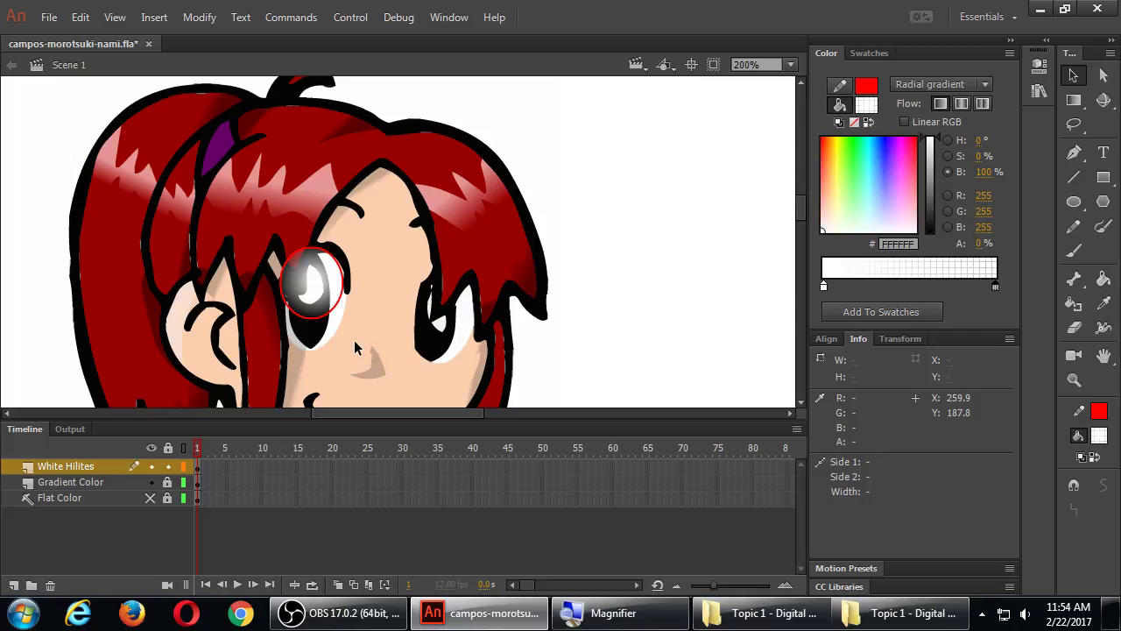
click(338, 300)
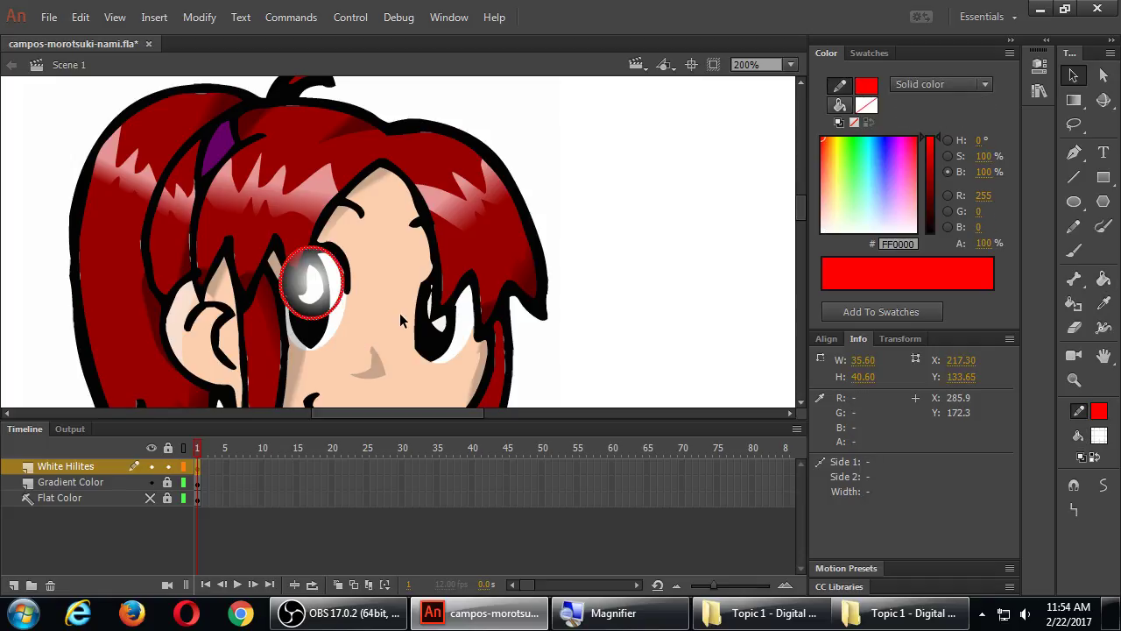
key(Delete)
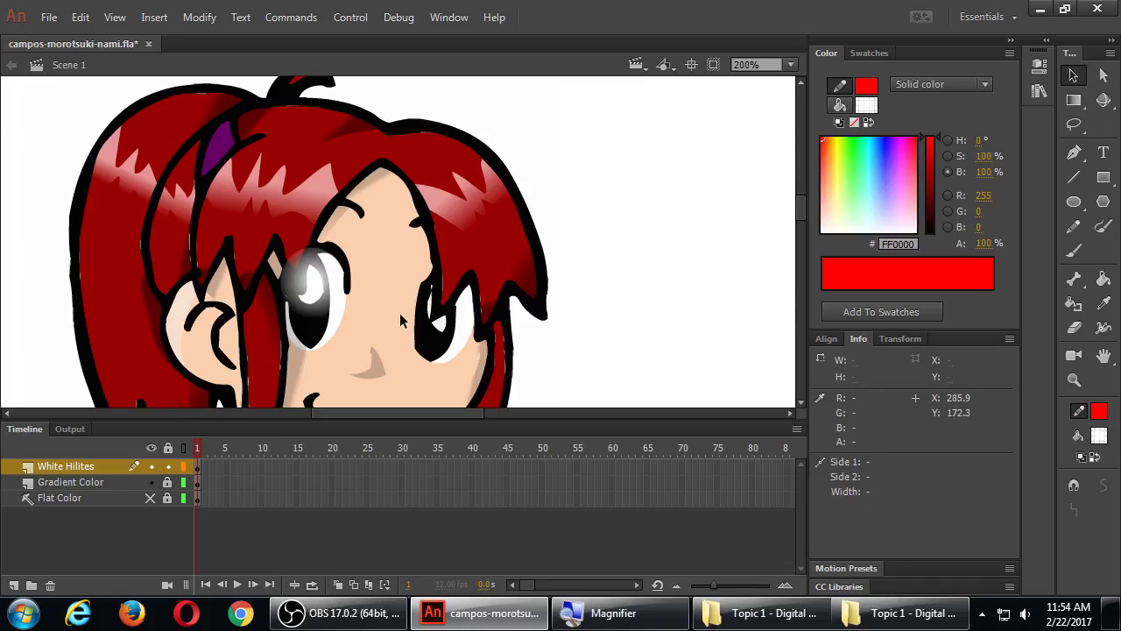
Try to move the glow circle onto the right-hand eye, and undo back to before the outline deletion.
click(324, 296)
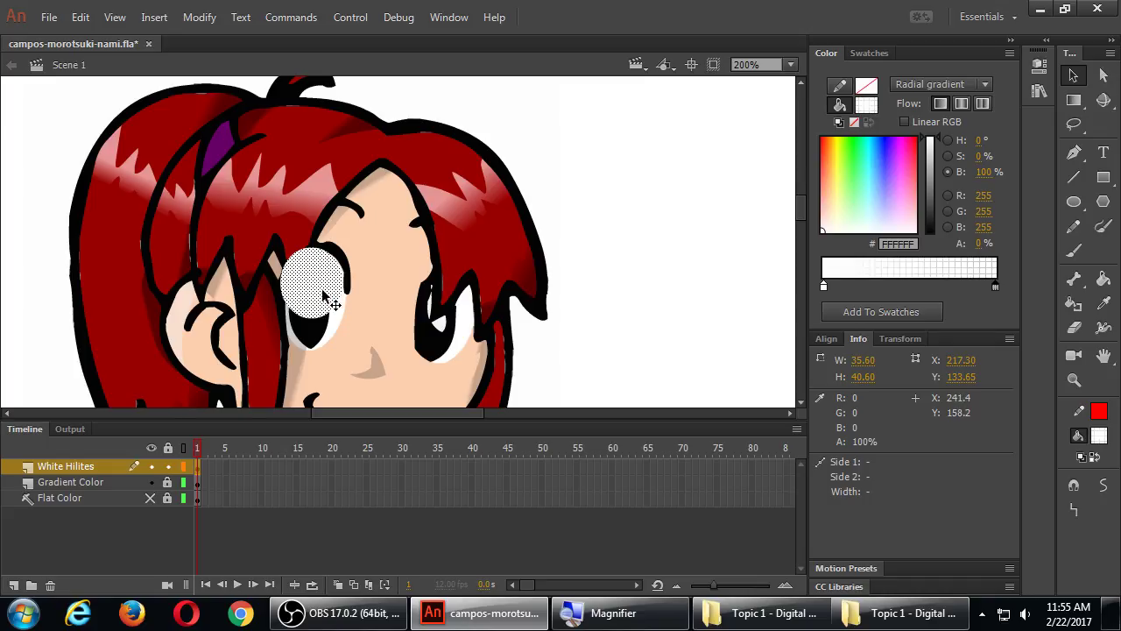
mouse_move(324, 296)
mouse_down()
mouse_move(340, 250)
mouse_move(413, 229)
mouse_move(447, 326)
mouse_up()
click(609, 256)
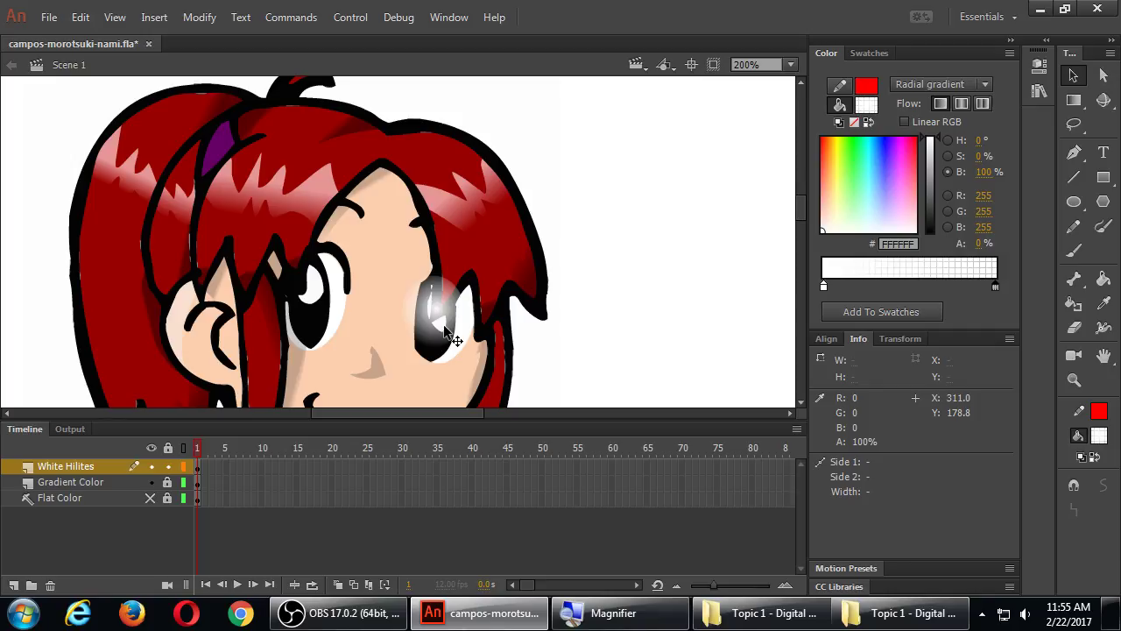
key(ctrl+z)
key(ctrl+z)
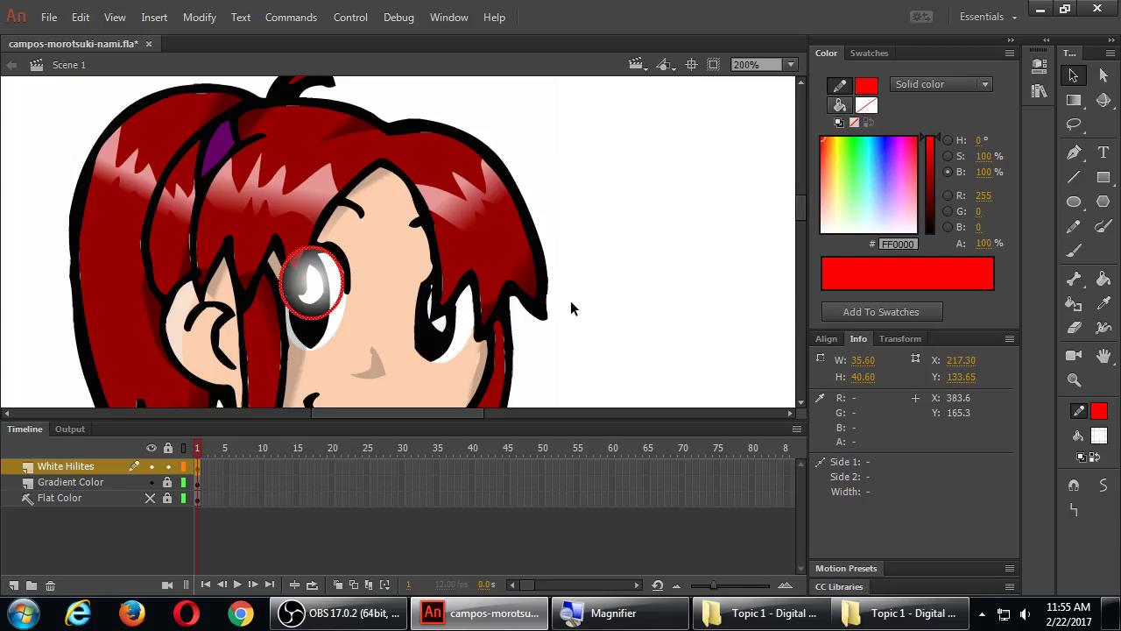
Remove the red outline from the left-hand eye's glow circle, keeping its white radial fill.
click(631, 302)
key(k)
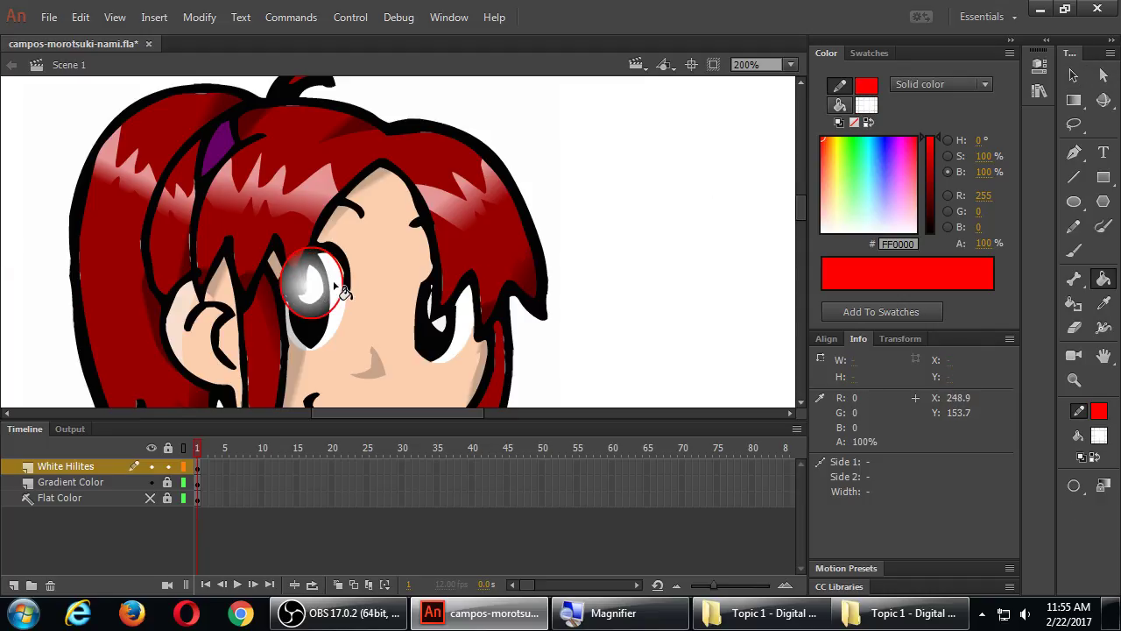
click(840, 104)
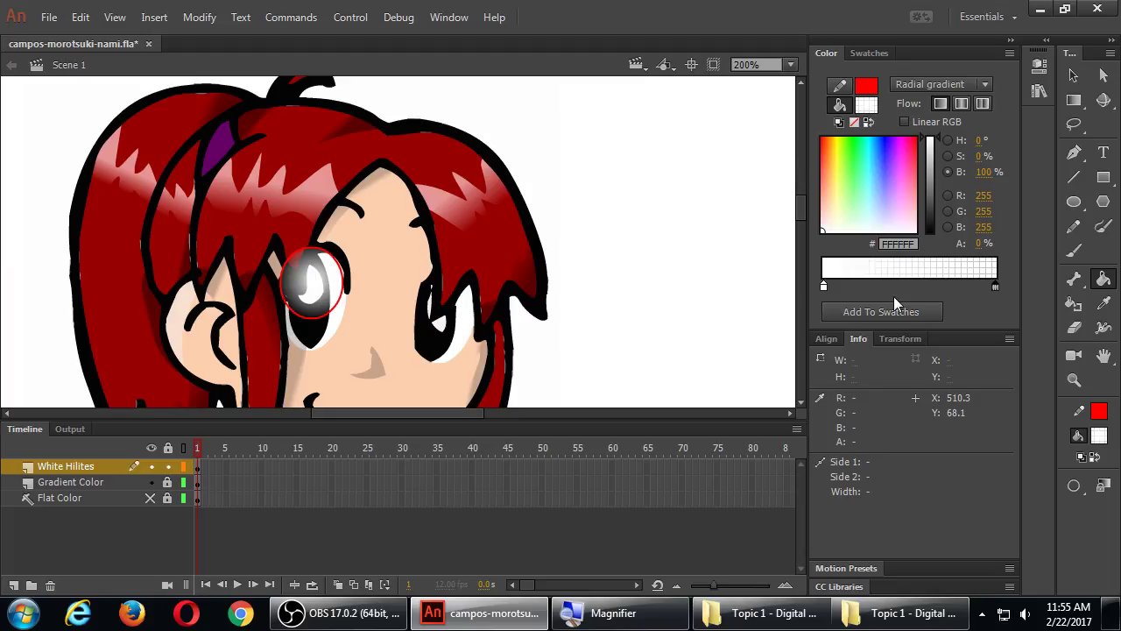
double_click(342, 303)
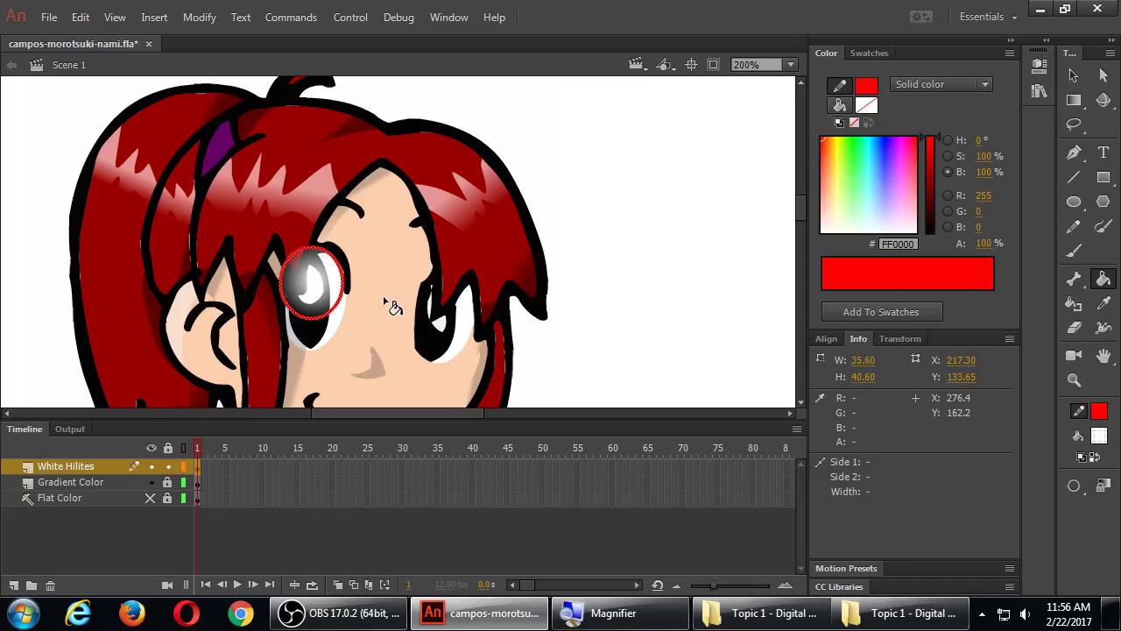
key(Delete)
Shrink, narrow and shift the glow's radial gradient with the Gradient Transform tool so it surrounds the left-hand eye's white highlight.
key(q)
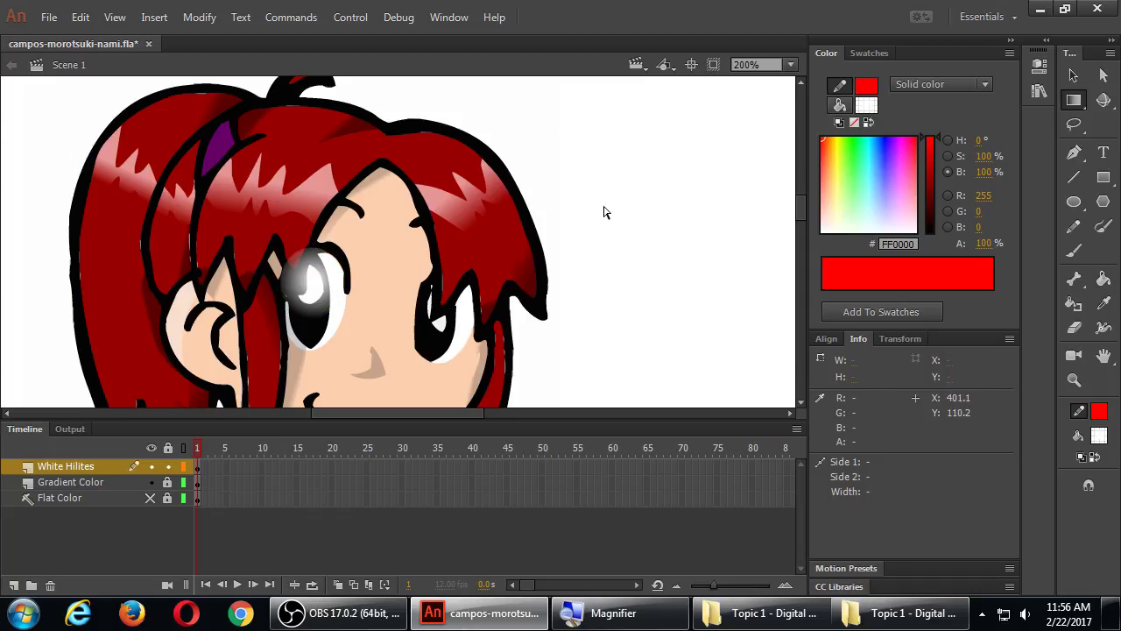
click(1074, 100)
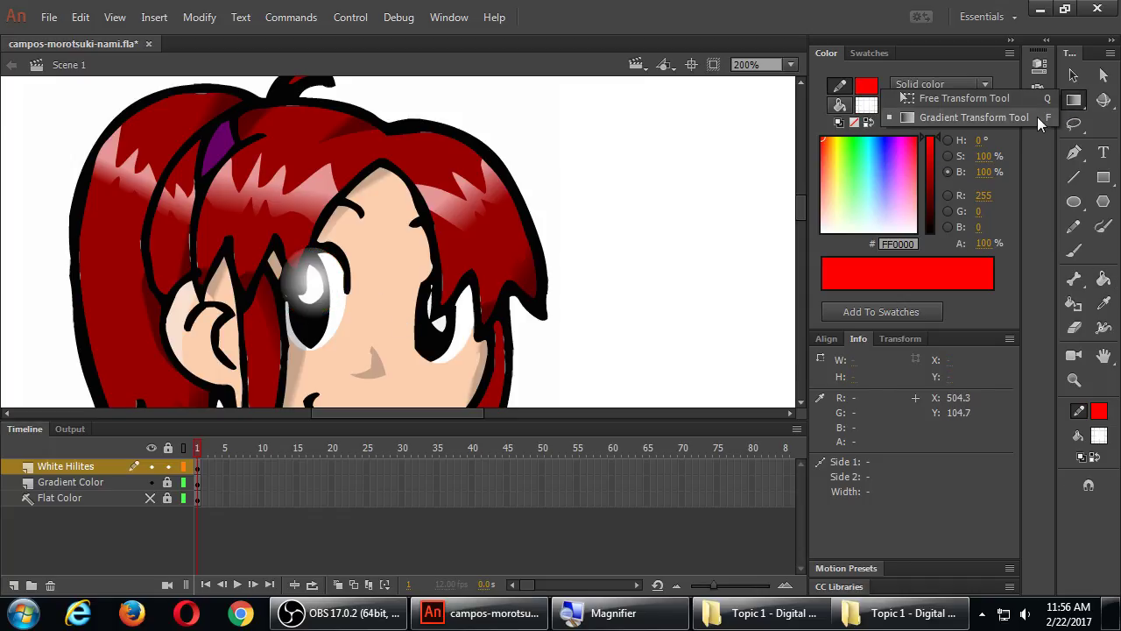
click(975, 117)
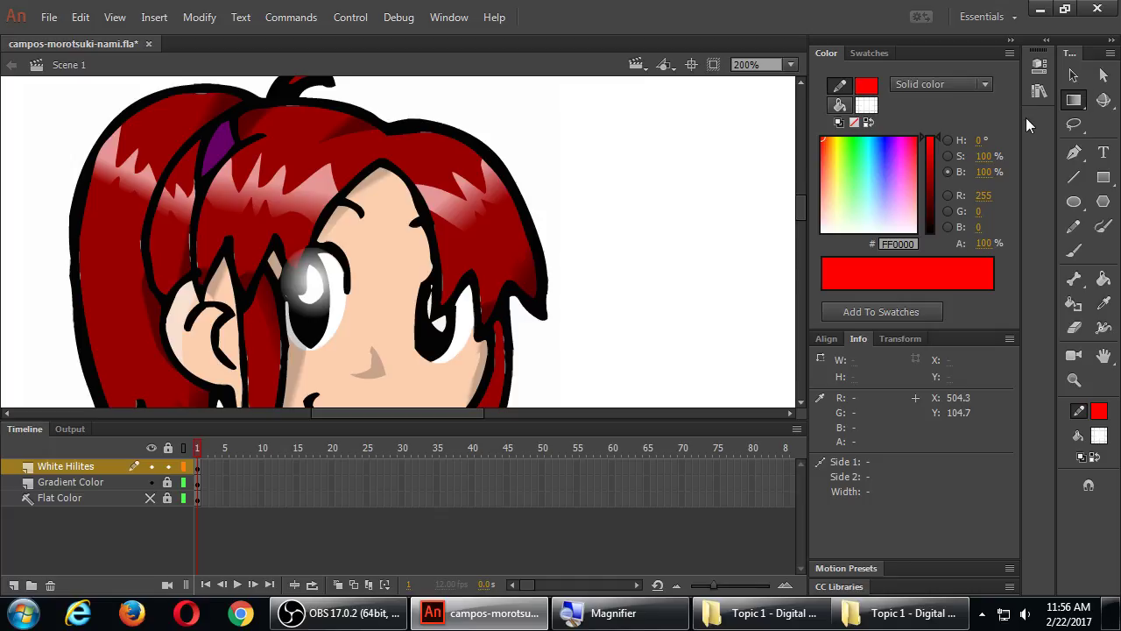
click(304, 270)
scroll(350, 301, up, 3)
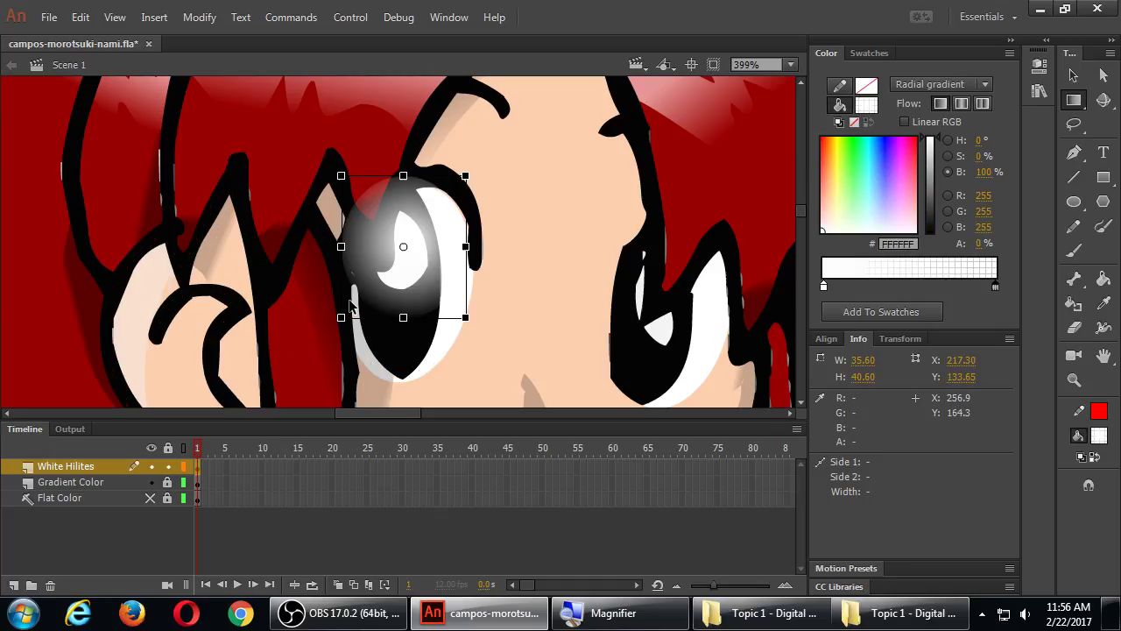
click(350, 307)
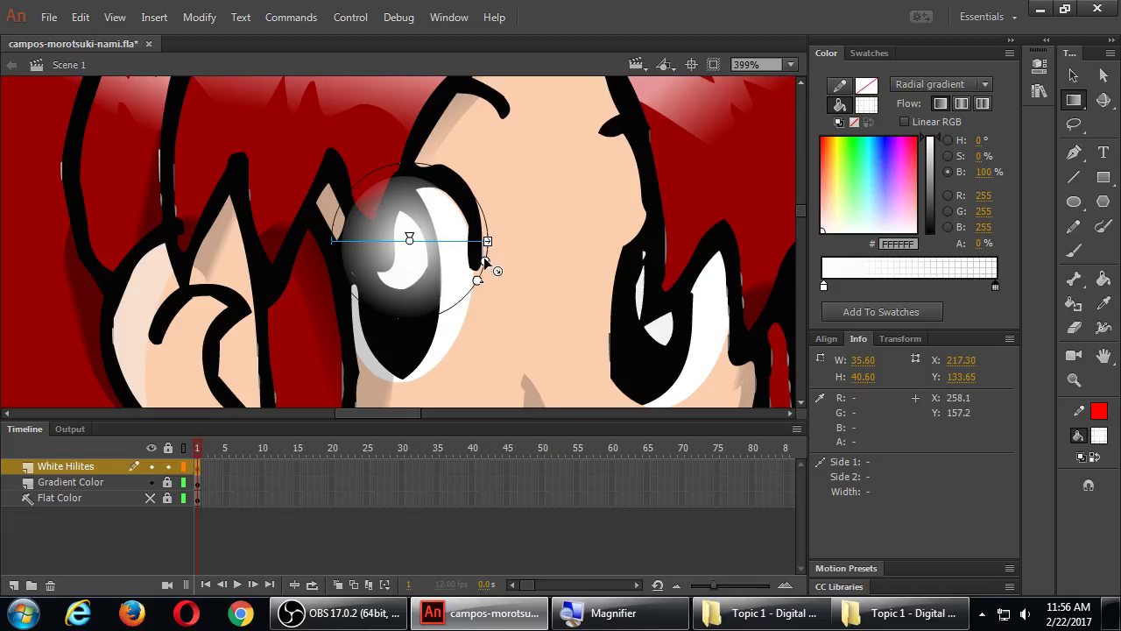
drag(485, 262, 449, 283)
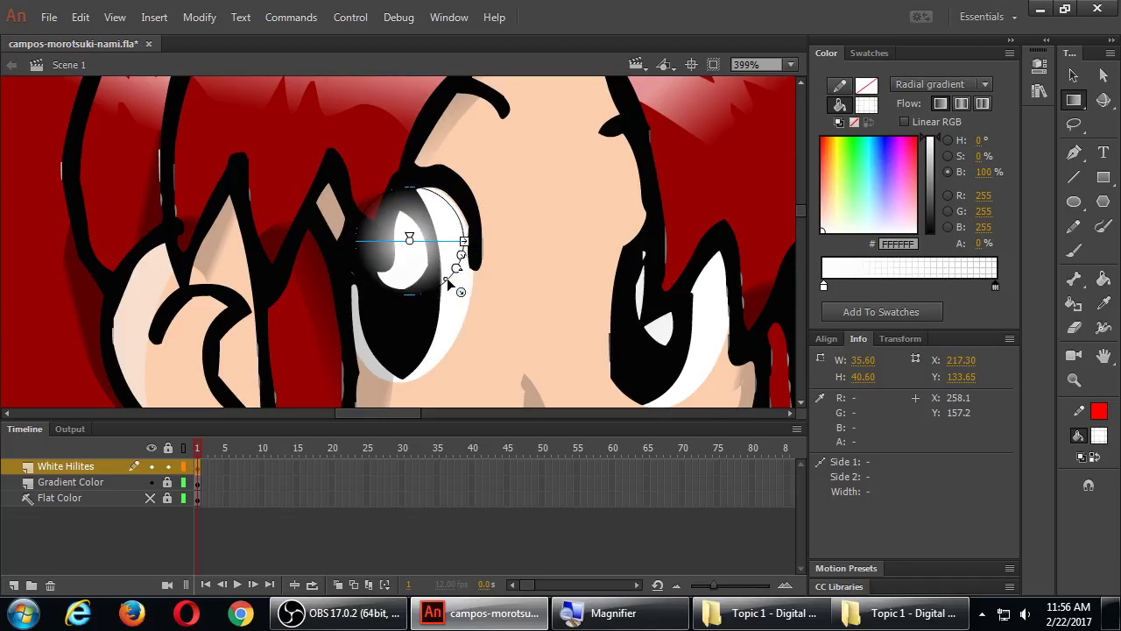
drag(464, 240, 455, 267)
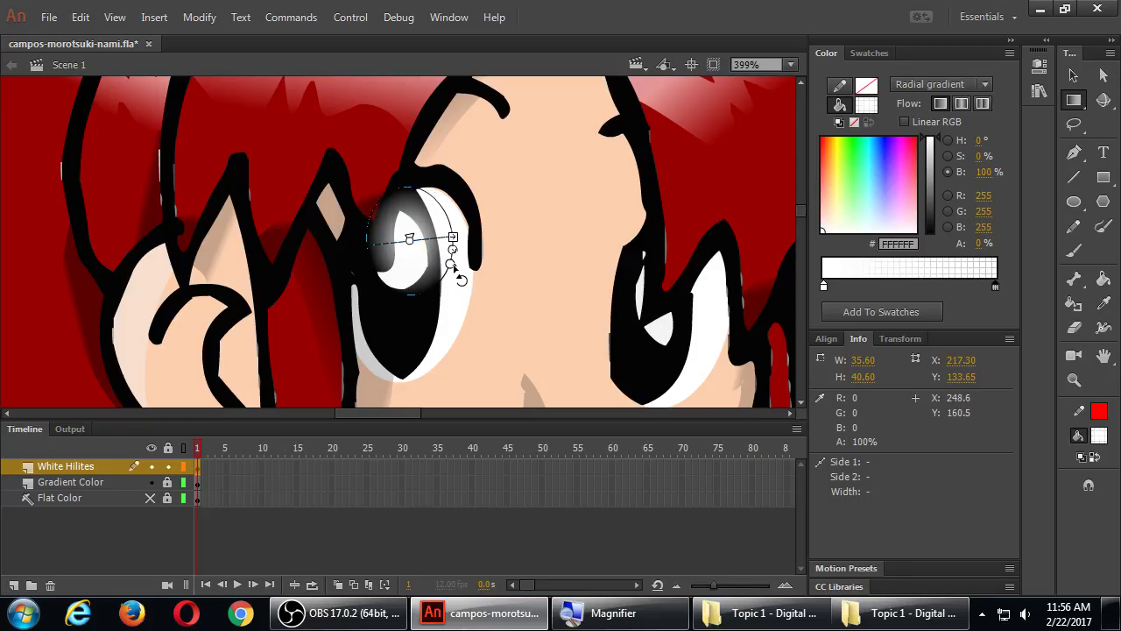
mouse_move(409, 238)
mouse_down()
mouse_move(429, 247)
mouse_move(421, 241)
mouse_up()
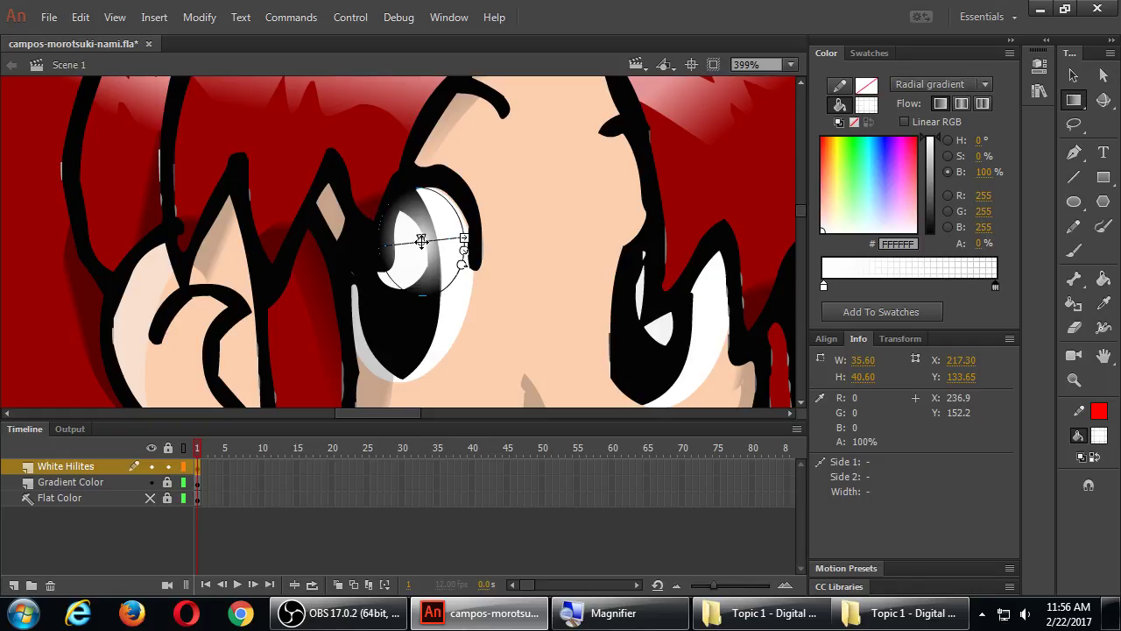
click(507, 255)
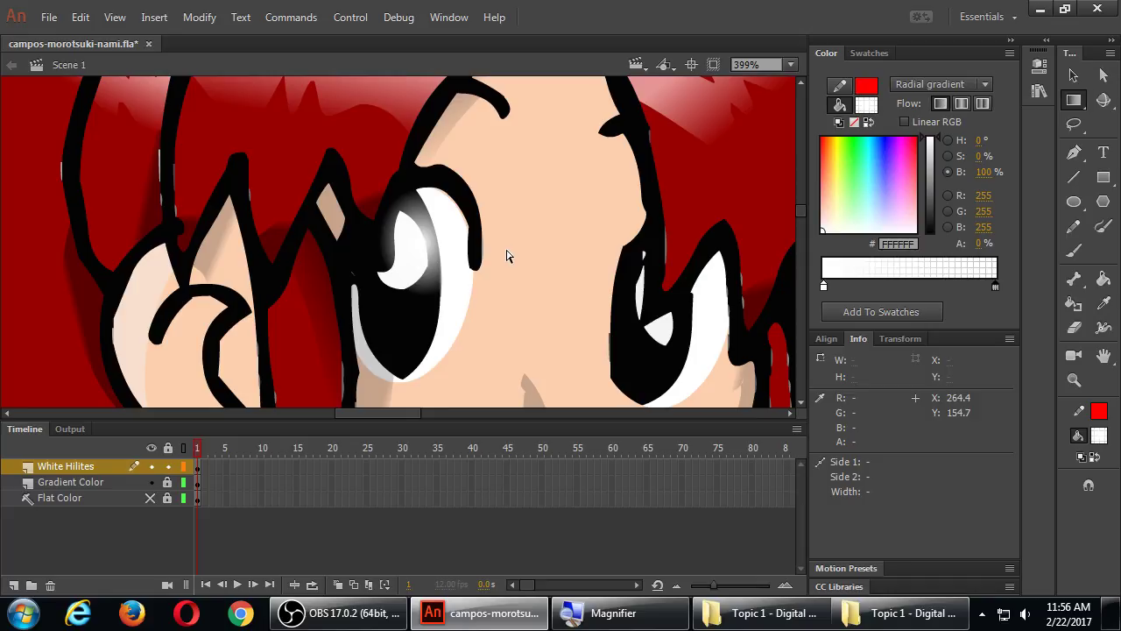
Place a copy of the left-hand eye's glow over the right-hand eye, centred near its small white highlight.
key(v)
click(417, 251)
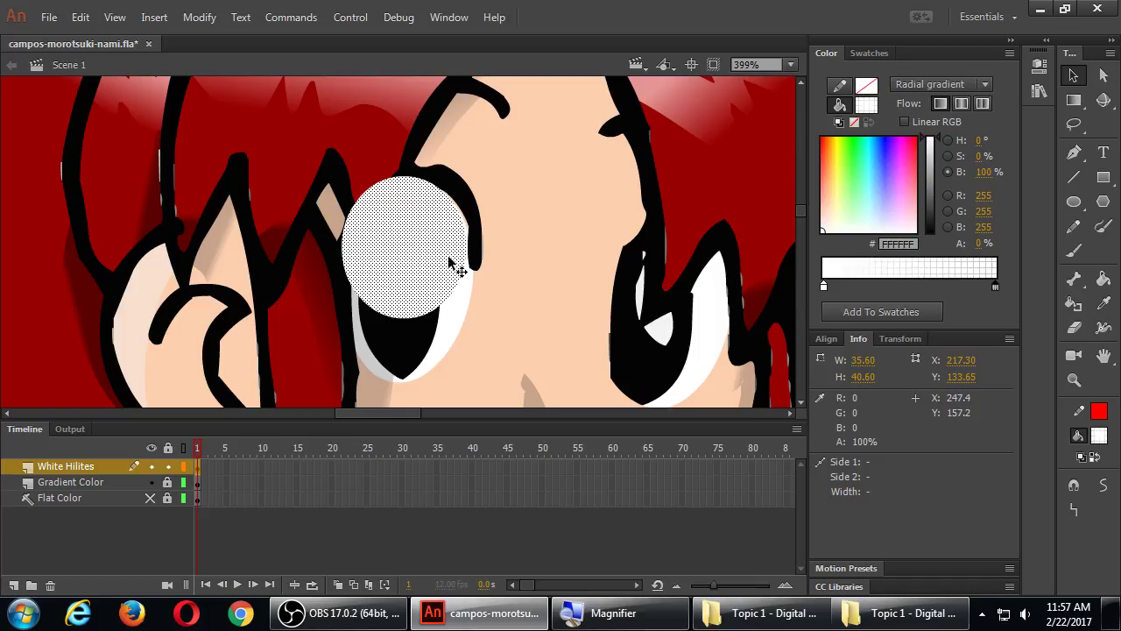
drag(450, 263, 667, 302)
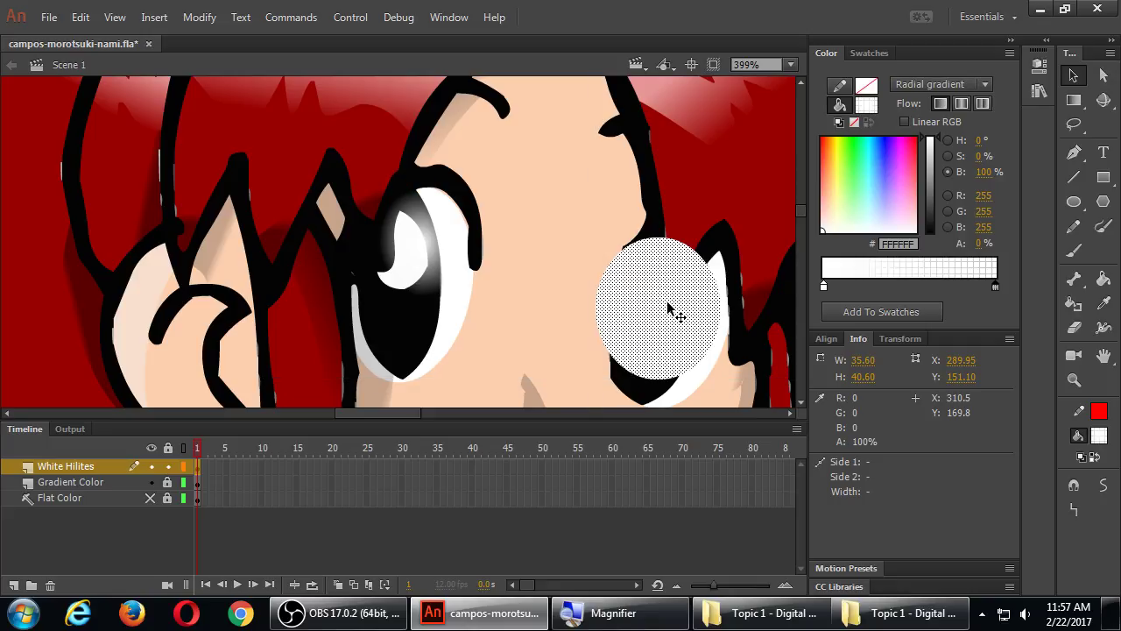
click(564, 204)
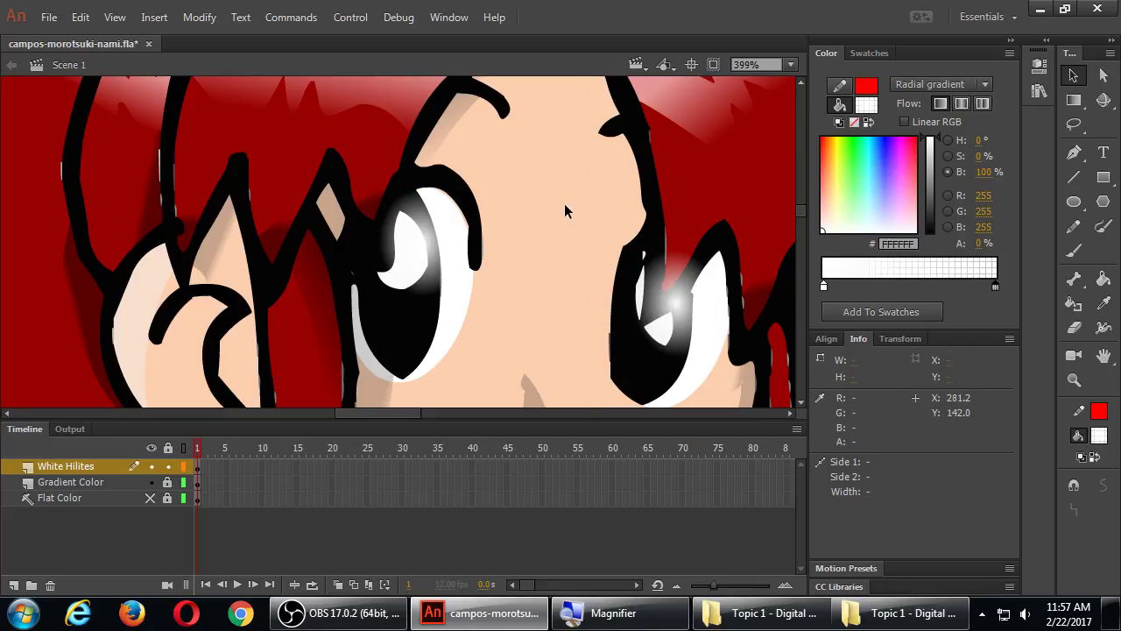
click(674, 303)
drag(694, 333, 676, 325)
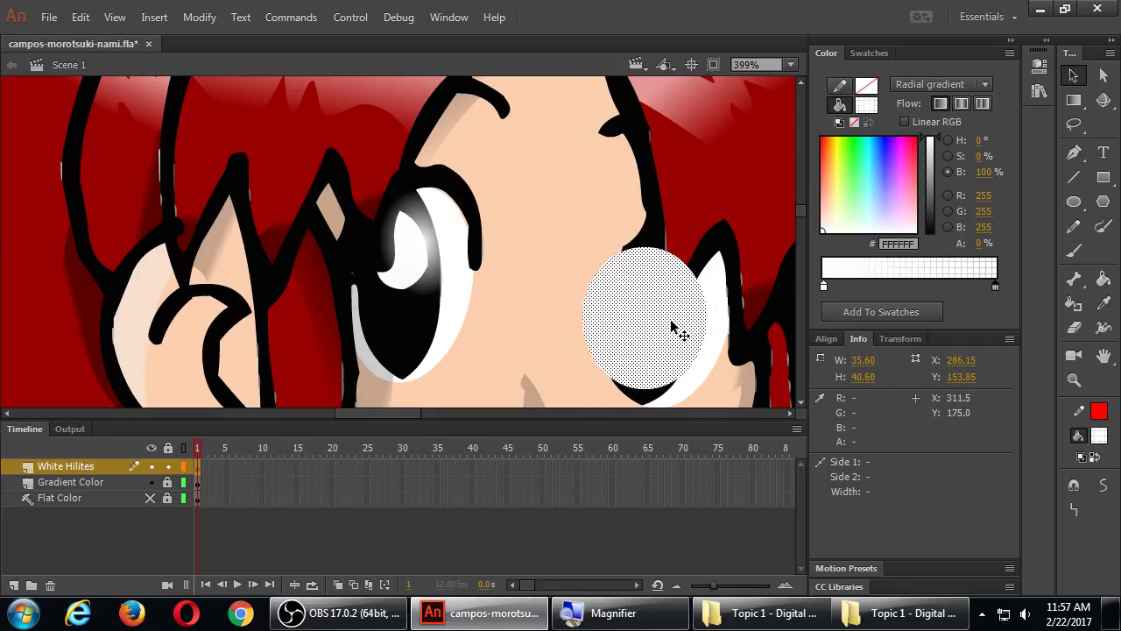
click(569, 224)
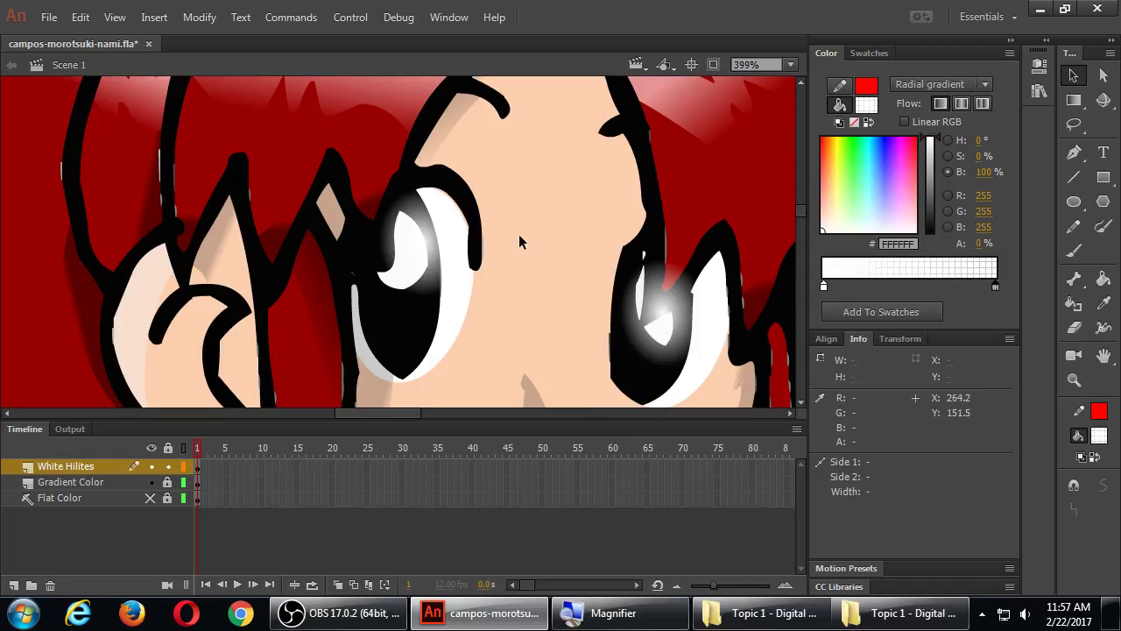
click(424, 249)
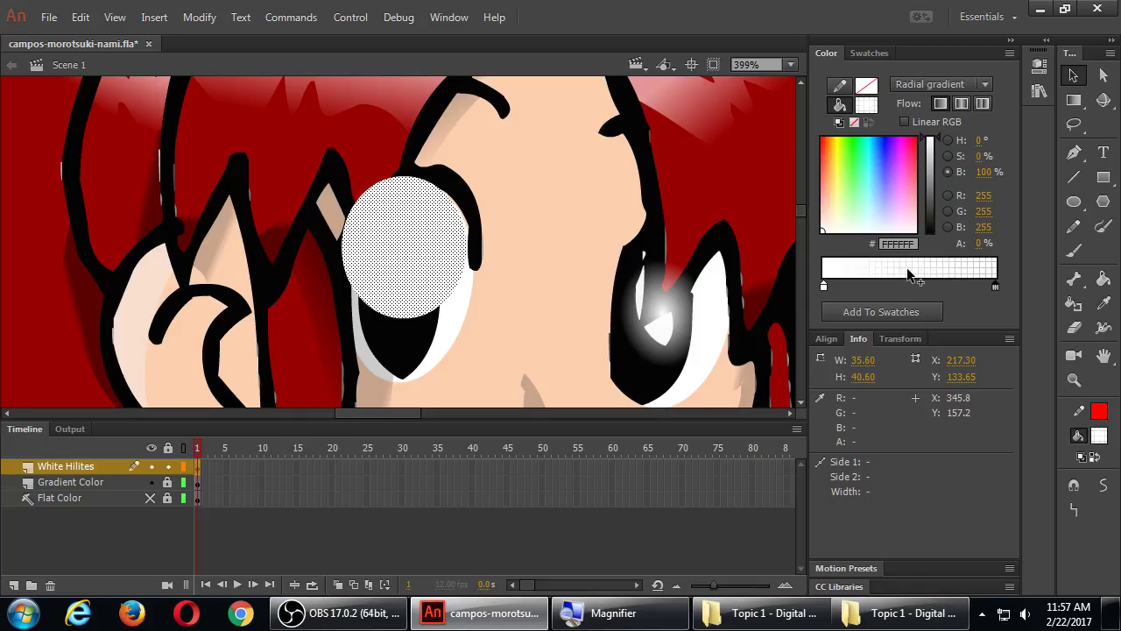
click(621, 211)
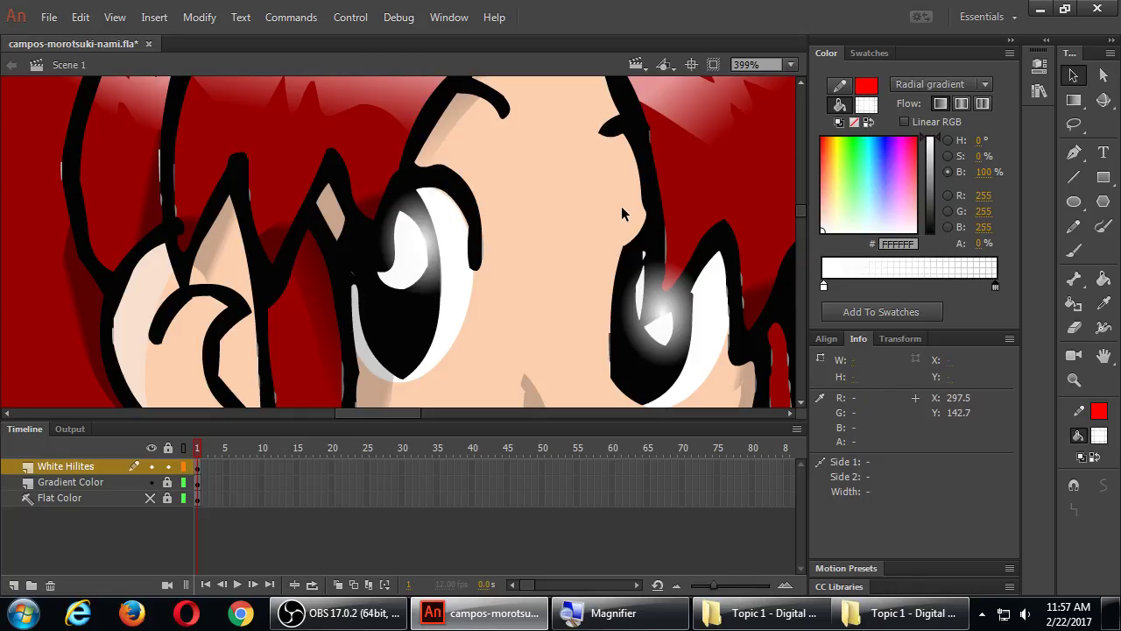
key(ctrl+minus)
key(h)
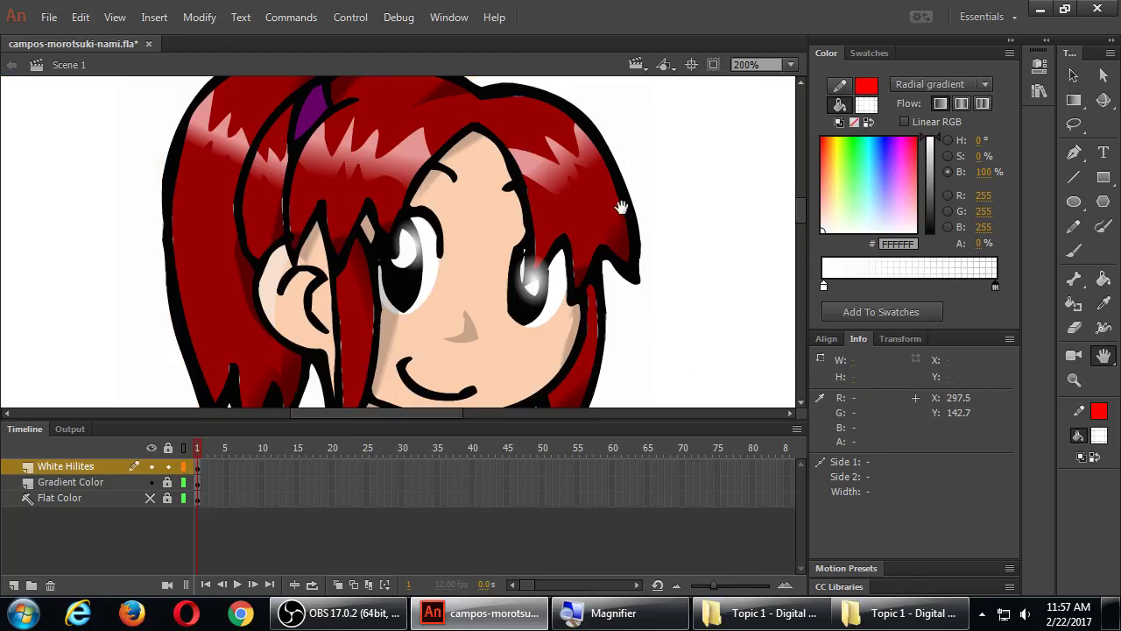
Save the file with the glows in place on both eyes.
drag(574, 286, 541, 239)
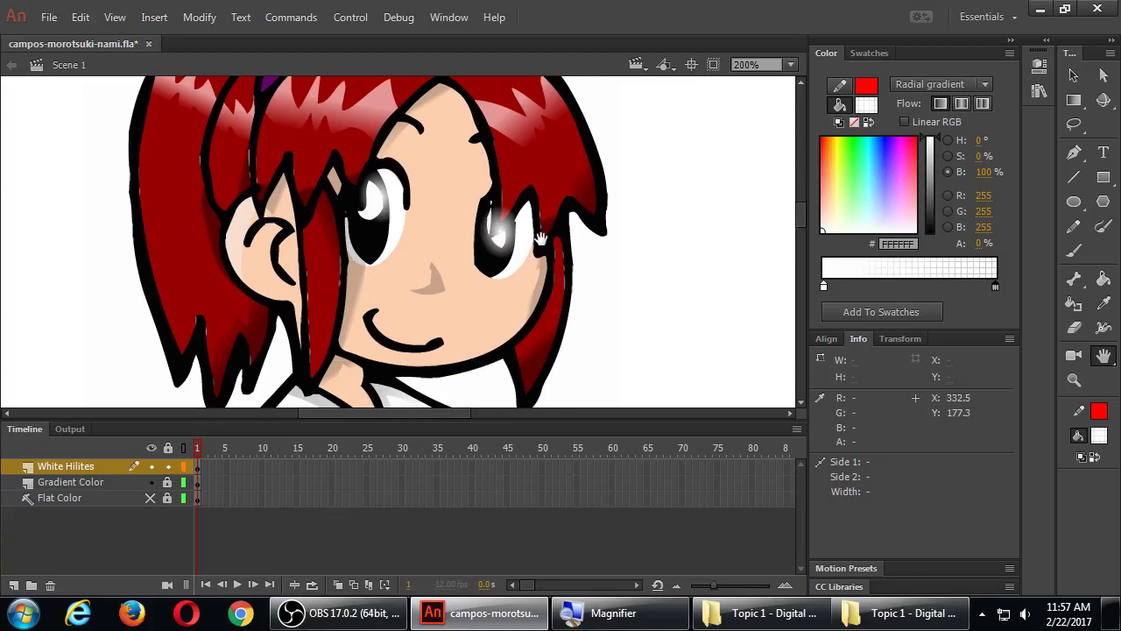
key(ctrl+s)
key(ctrl+1)
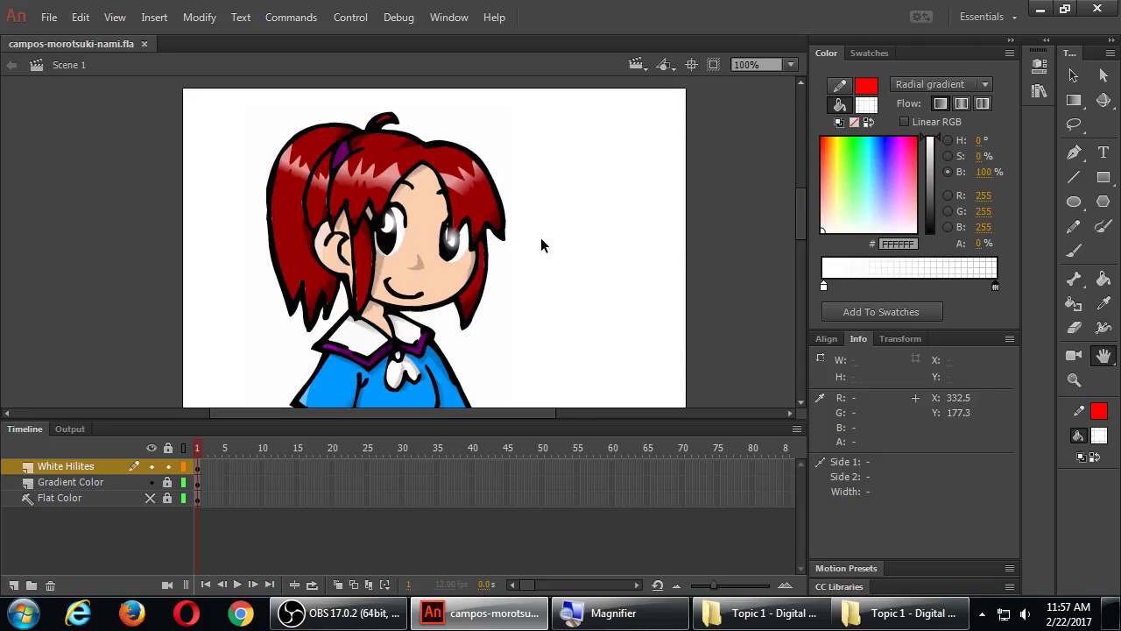
Place copies of the left-hand eye's glow on the hair highlights of the front bangs, the right-hand bangs and the ponytail.
key(v)
click(389, 227)
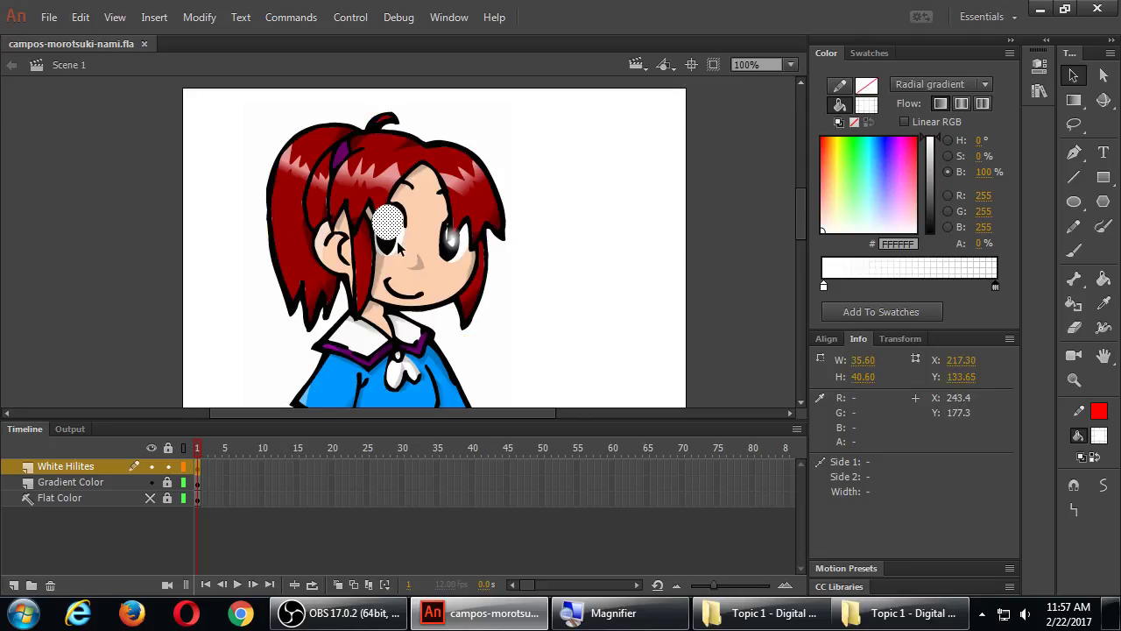
drag(400, 239, 370, 188)
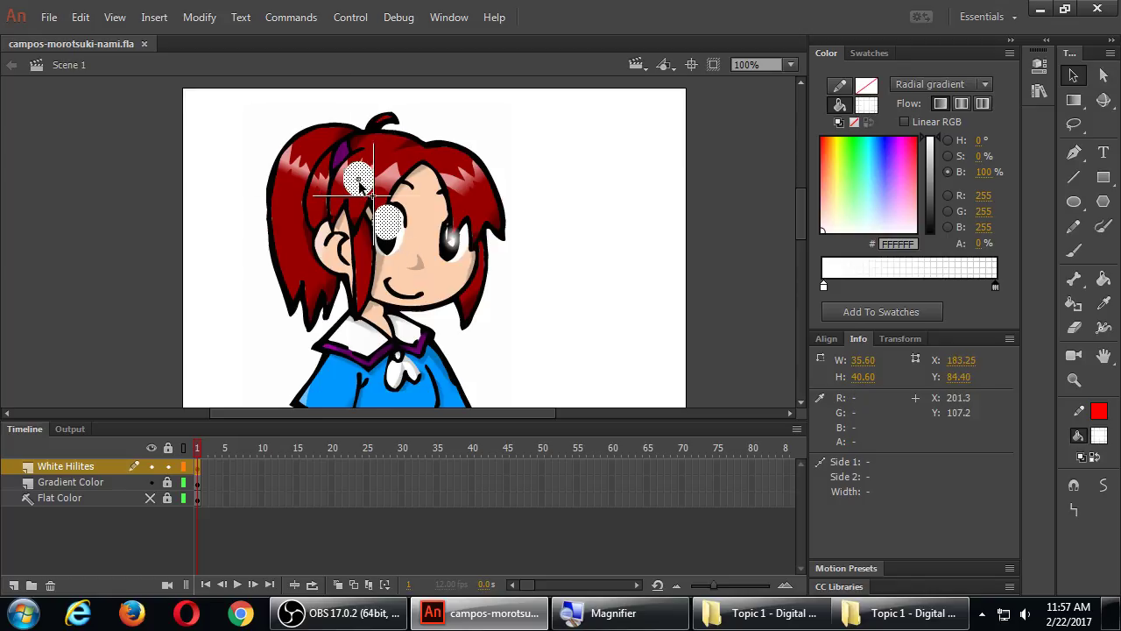
click(592, 237)
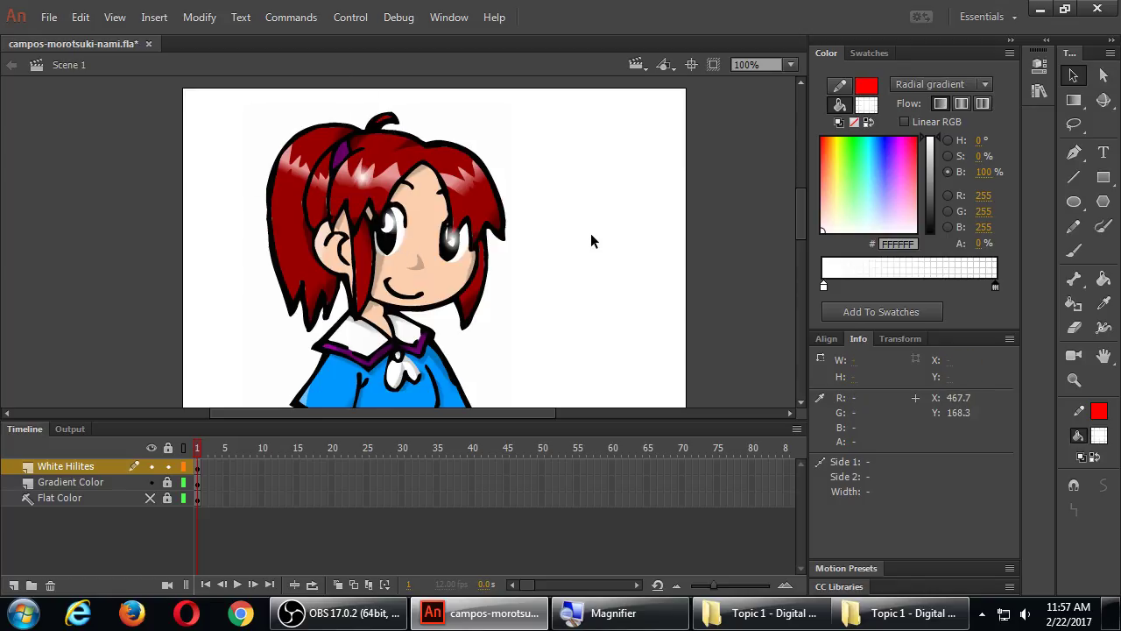
click(362, 186)
drag(364, 188, 465, 180)
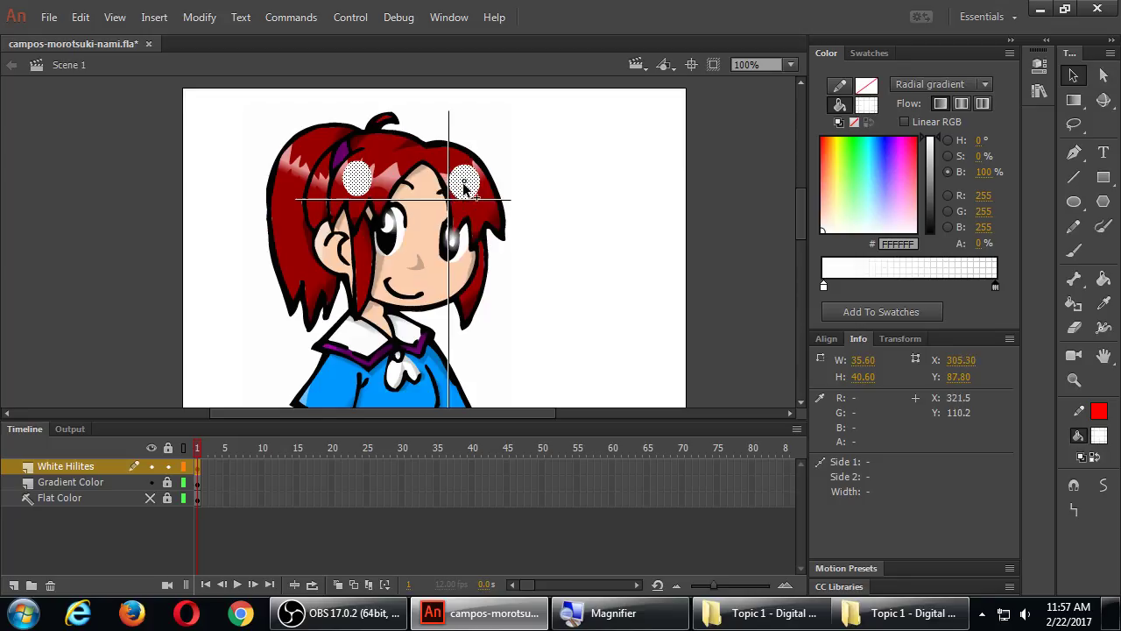
mouse_move(361, 186)
mouse_down()
mouse_move(355, 197)
mouse_move(291, 170)
mouse_up()
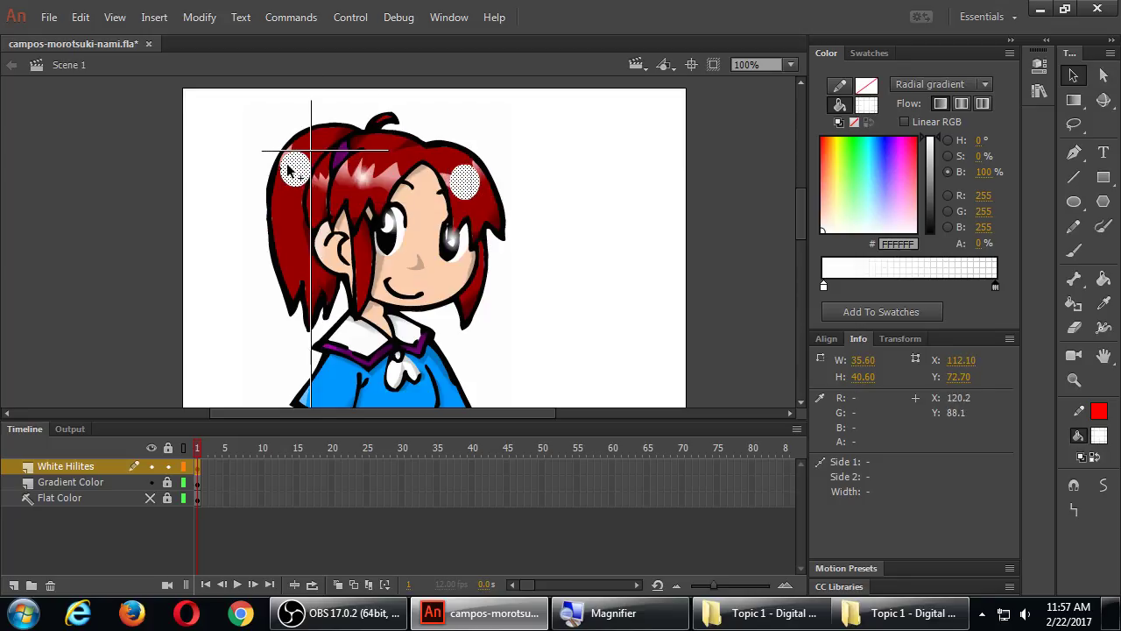
click(237, 143)
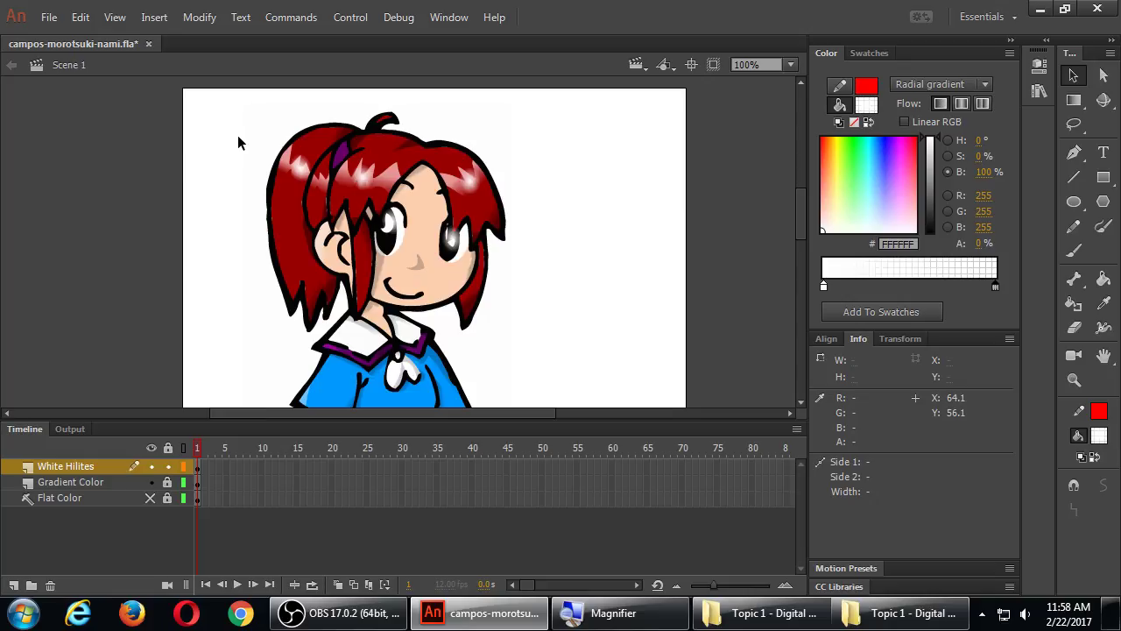
Copy the glow from the right-hand bangs and place it on the outer corner of the left-hand sleeve.
drag(444, 163, 329, 348)
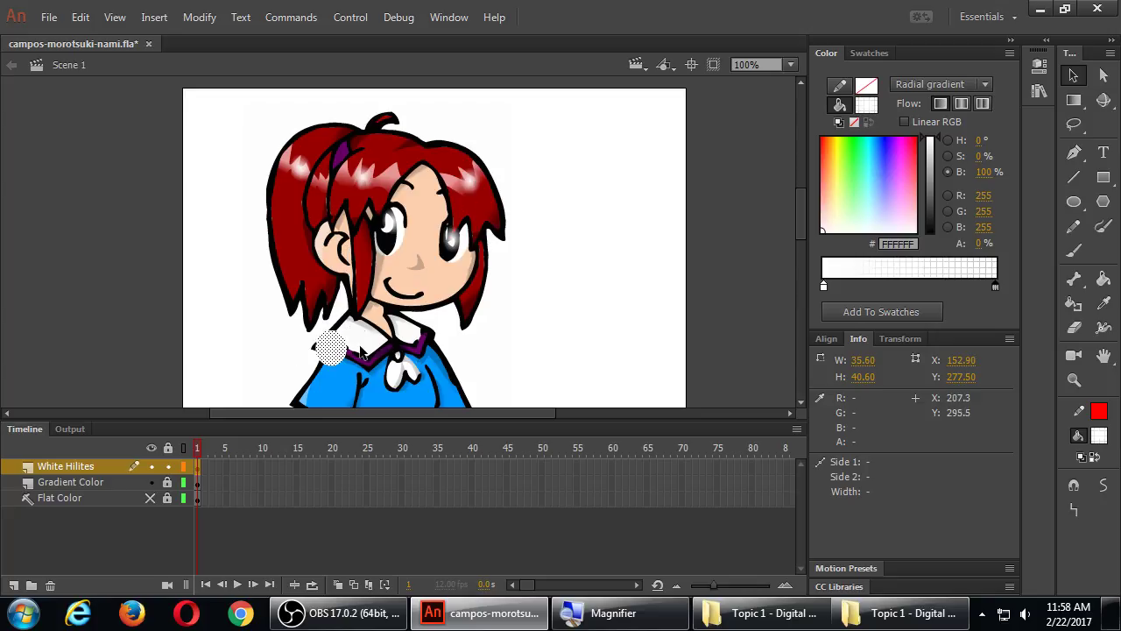
click(263, 333)
scroll(243, 332, down, 3)
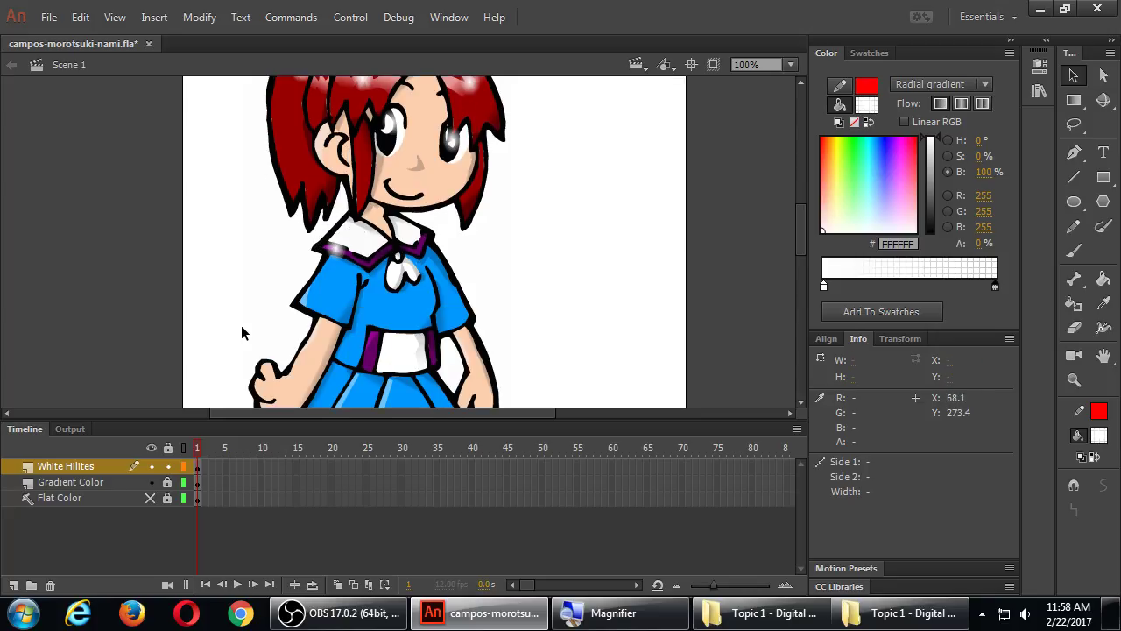
scroll(252, 324, down, 3)
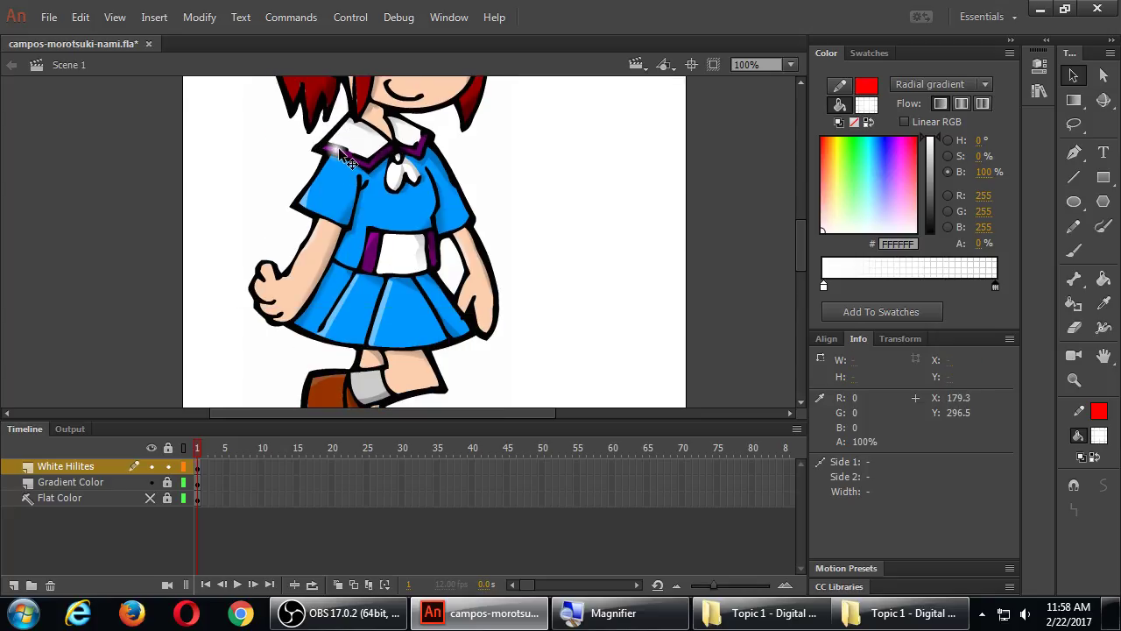
drag(347, 161, 314, 212)
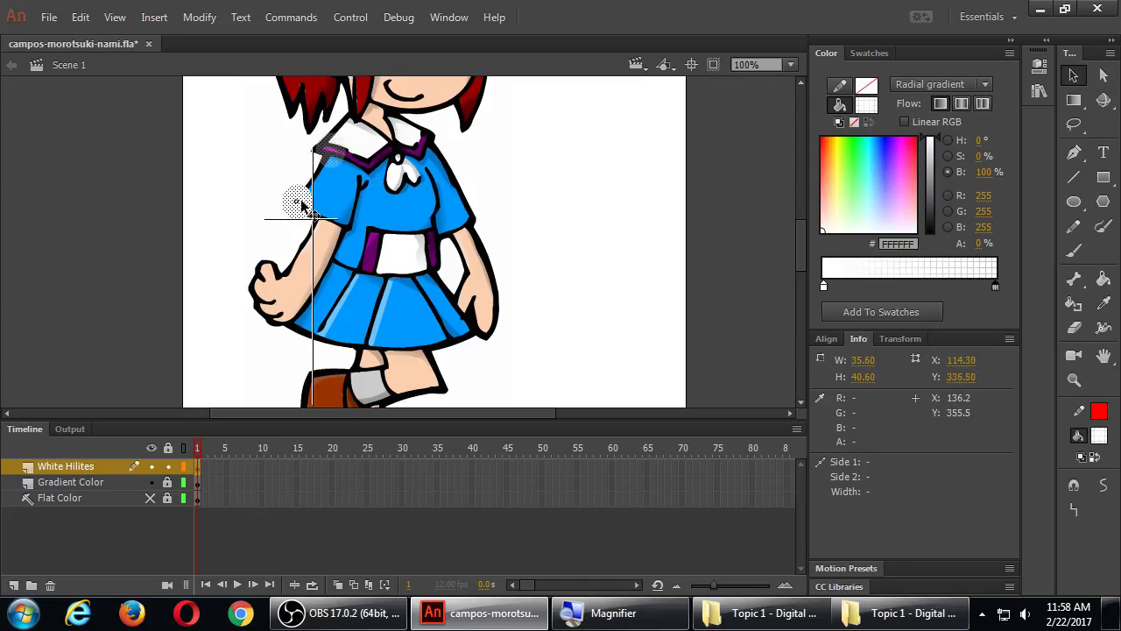
click(252, 169)
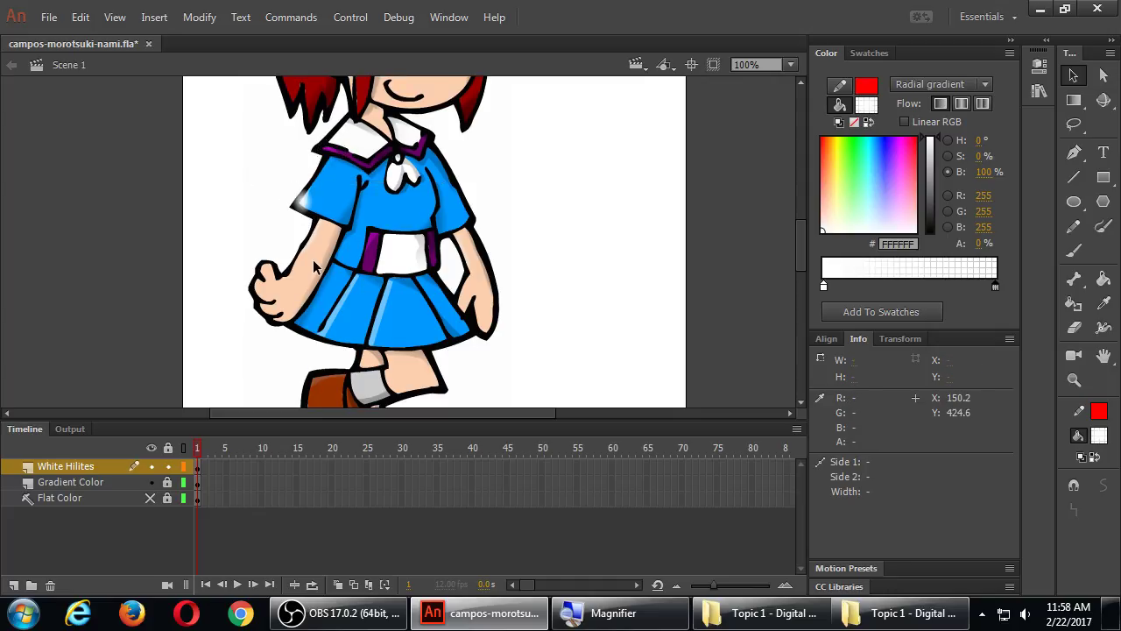
Place a copy of the right-hand eye's glow on the upper edge of the ear.
scroll(430, 293, down, 3)
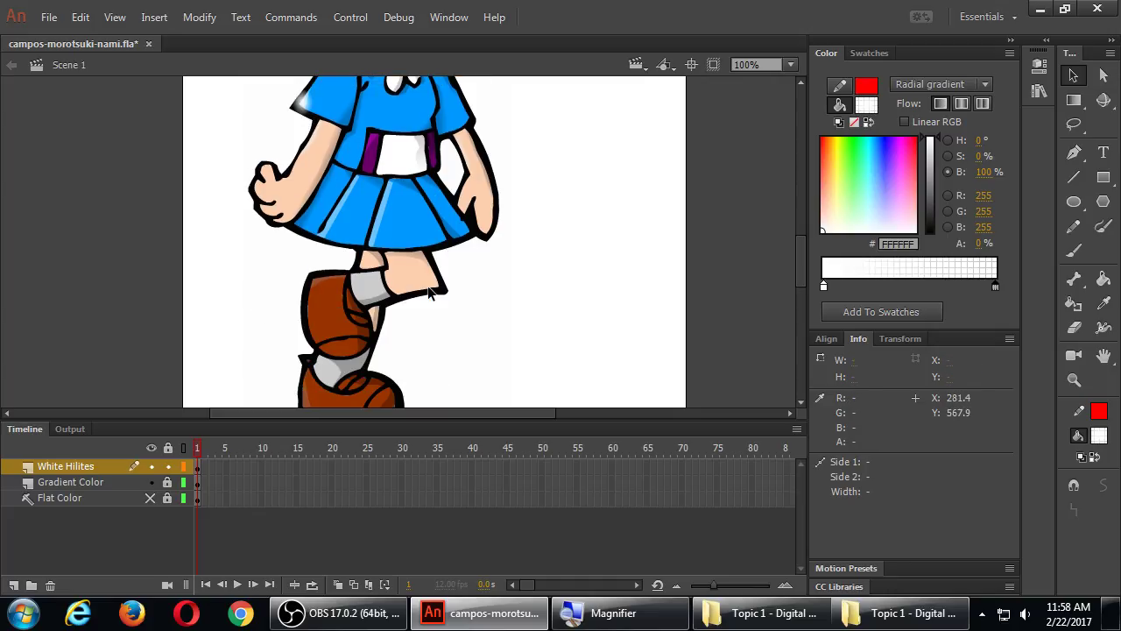
scroll(471, 305, up, 6)
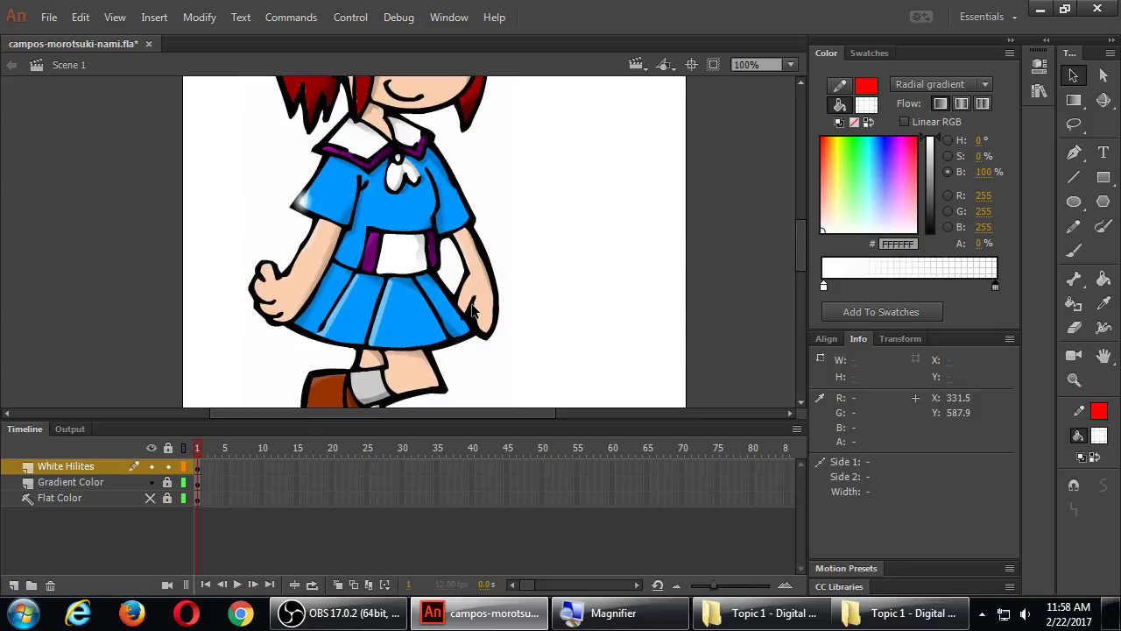
scroll(471, 311, up, 3)
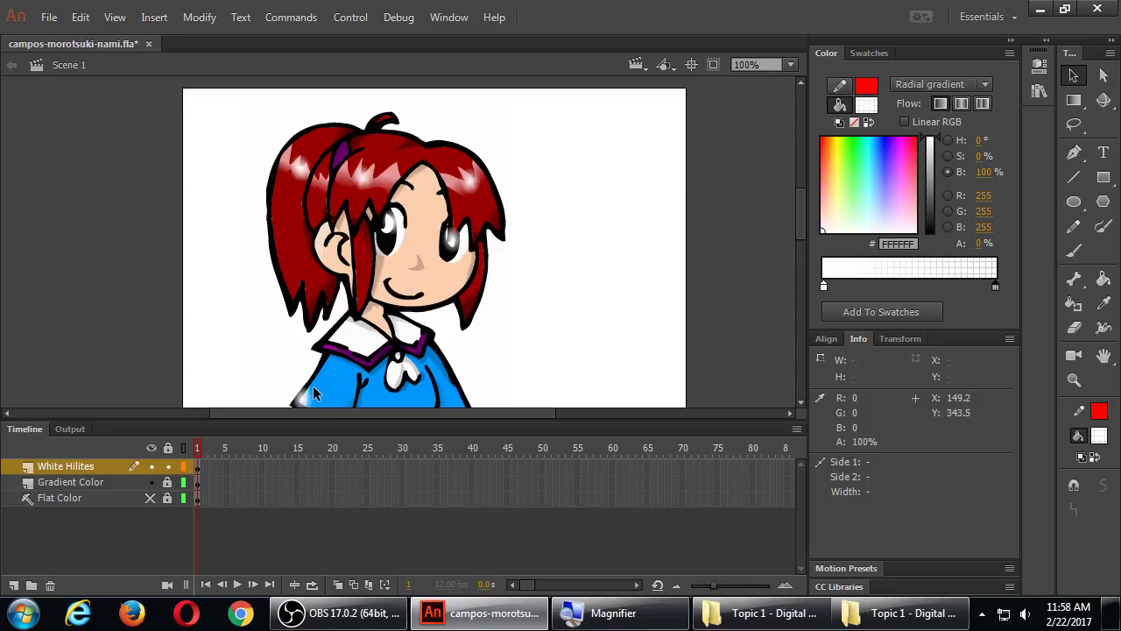
drag(456, 248, 324, 246)
click(198, 238)
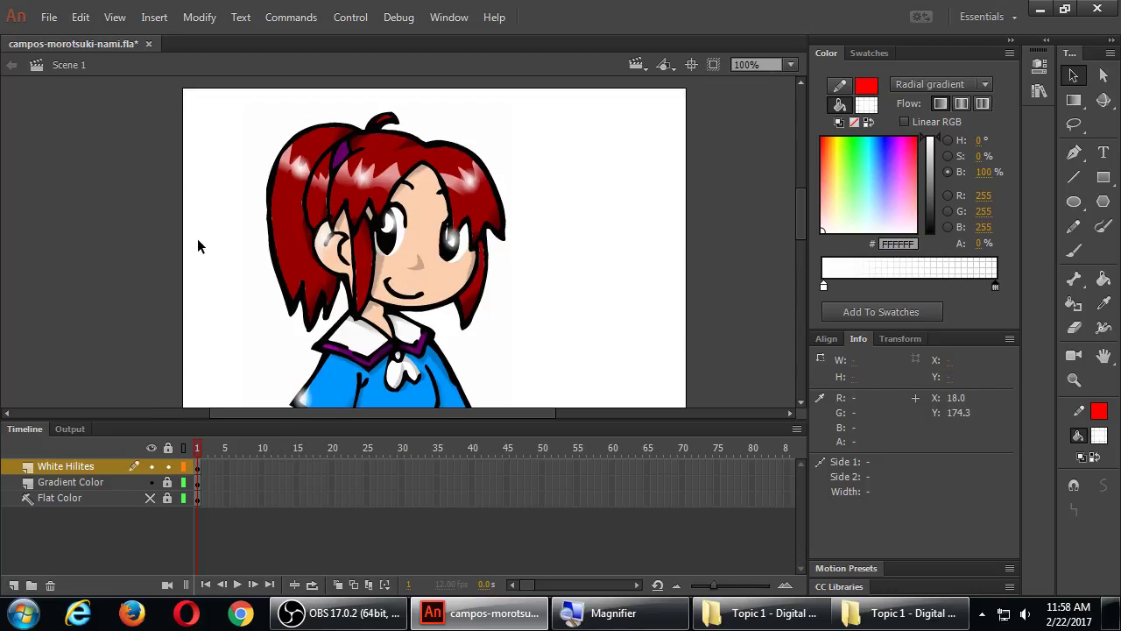
click(324, 246)
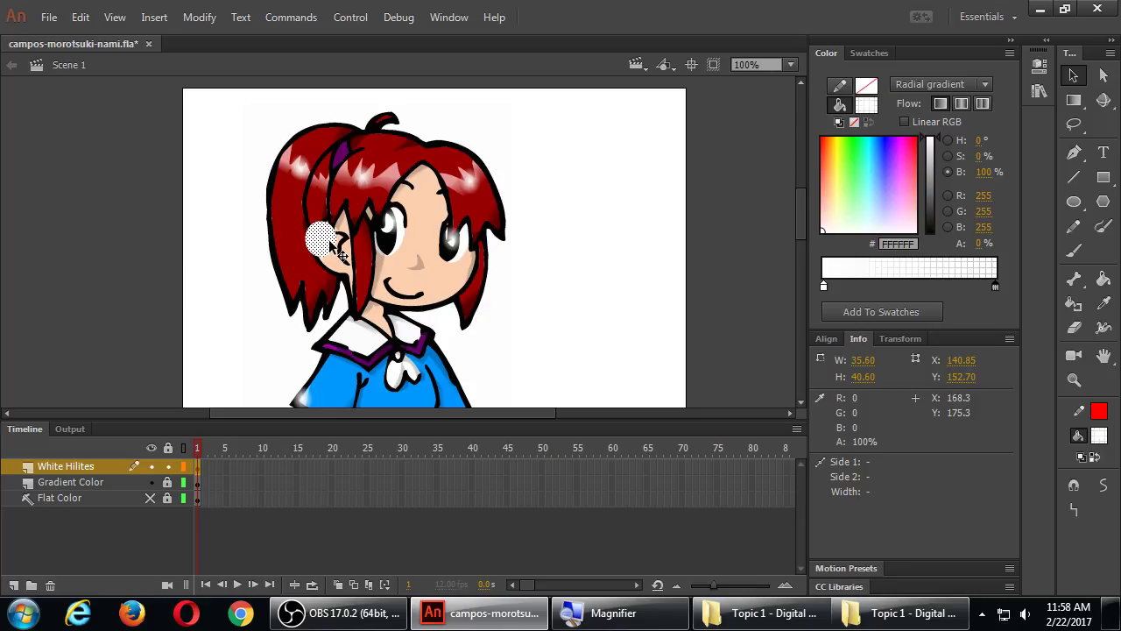
key(Delete)
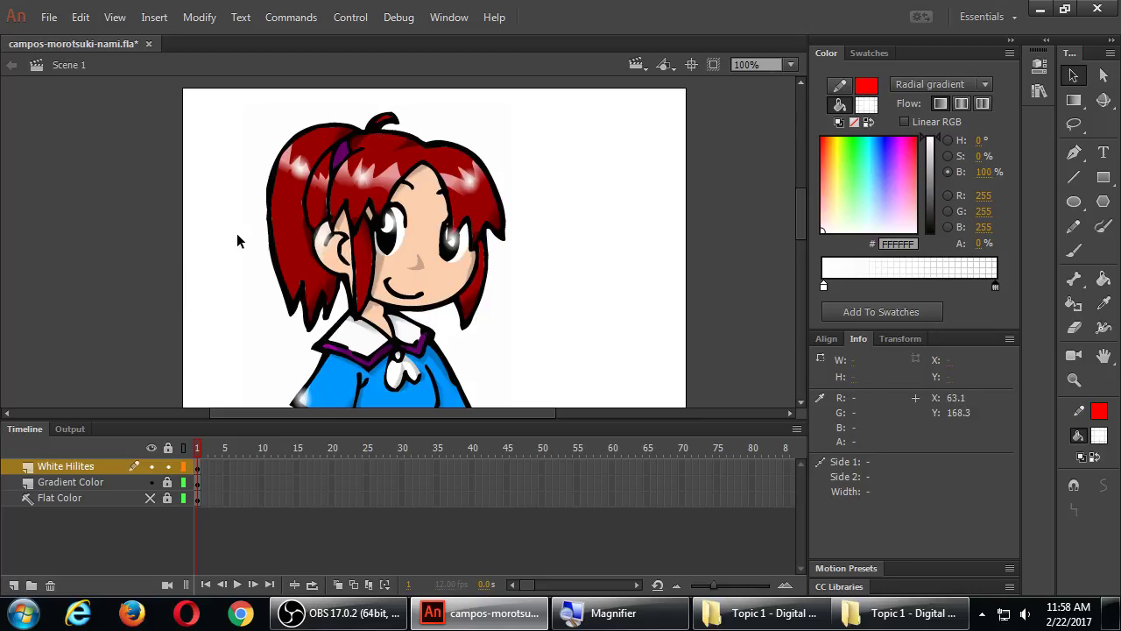
Save the file, test the movie to check the whole character, and close the preview.
key(ctrl+s)
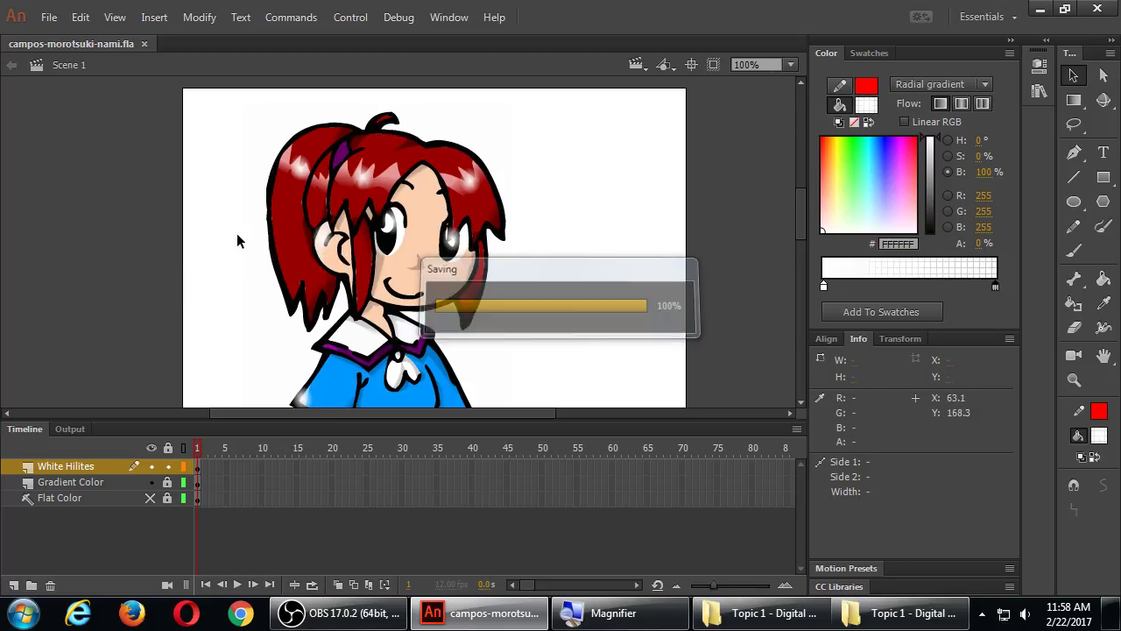
key(ctrl+Return)
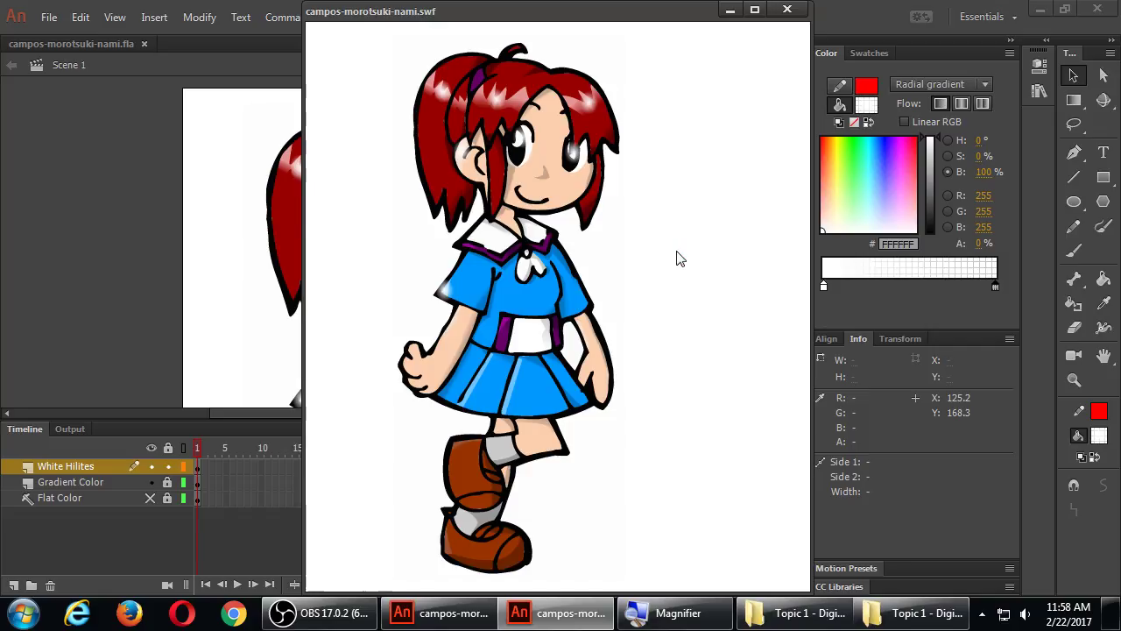
click(787, 10)
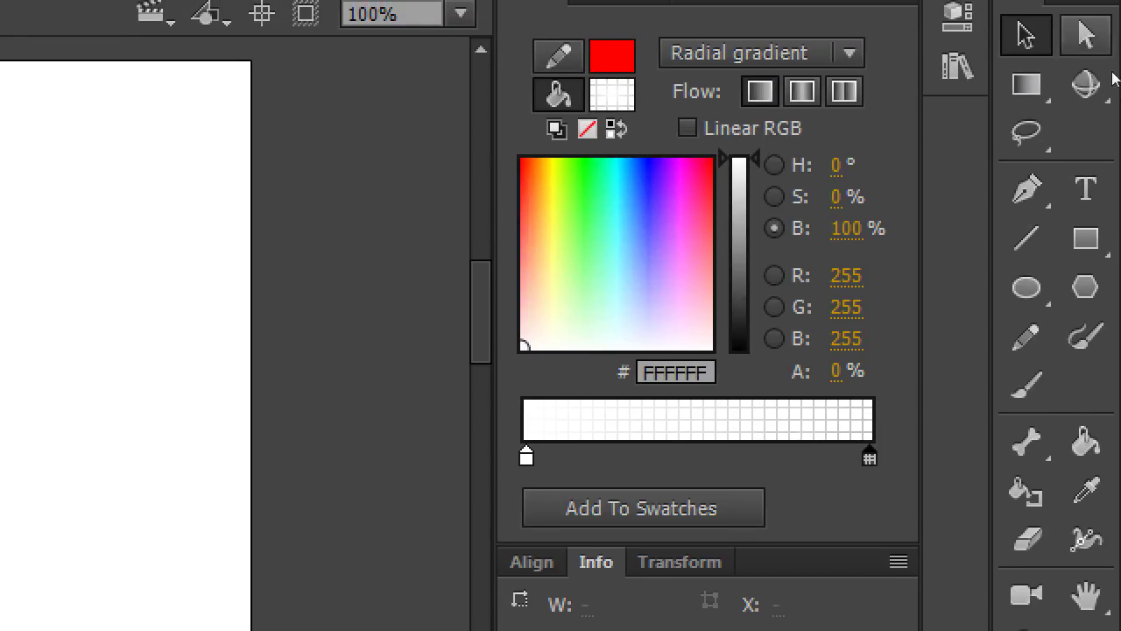
click(1094, 106)
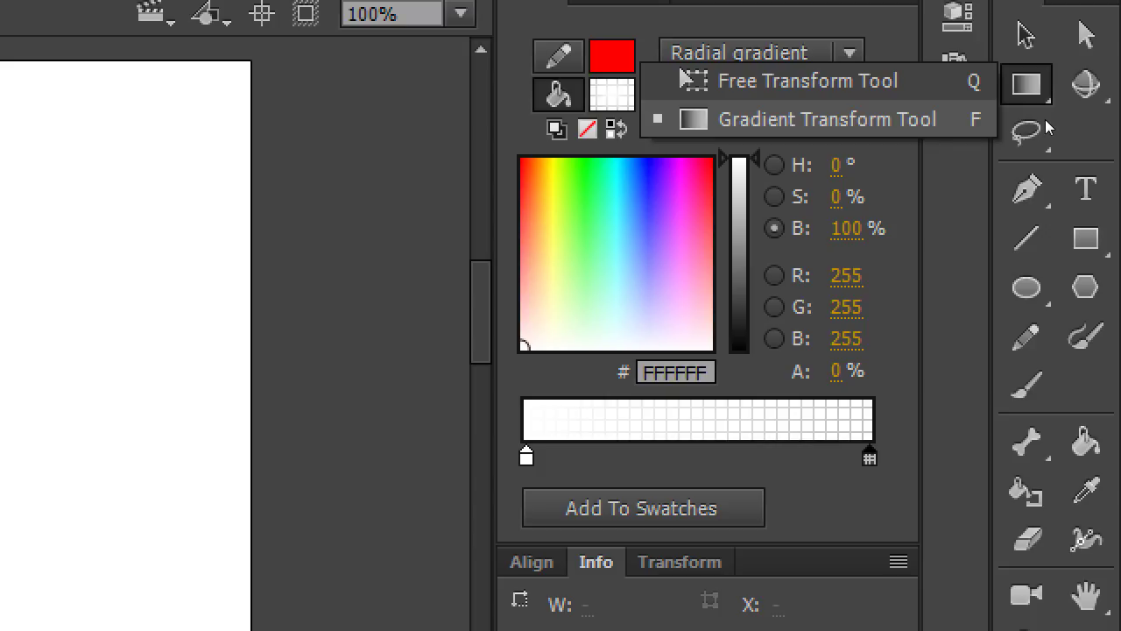
click(1049, 129)
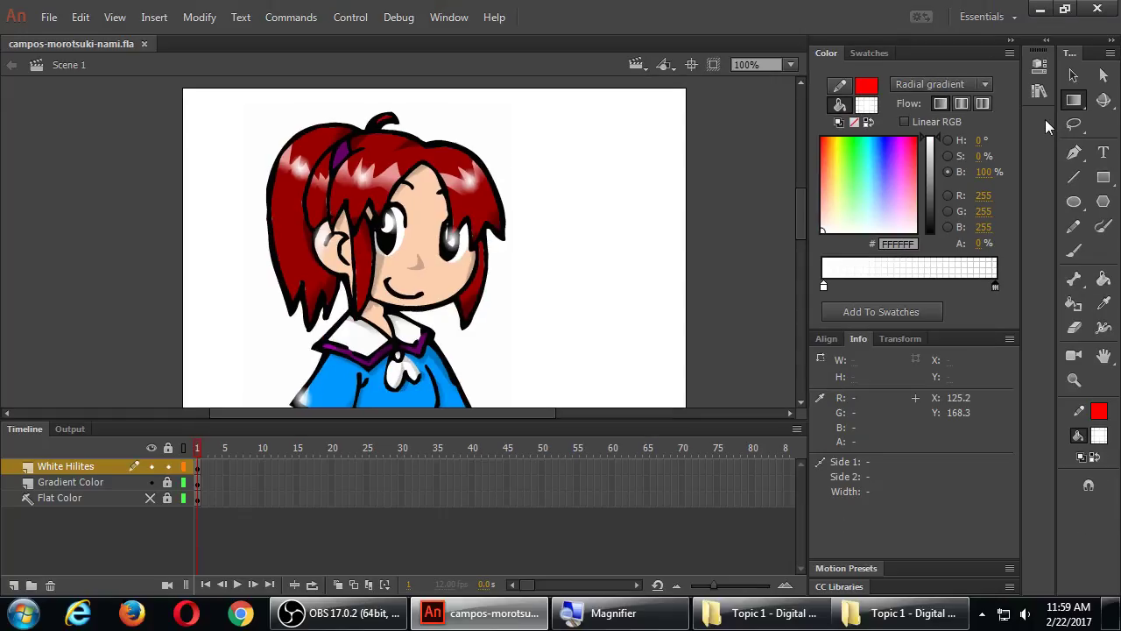
key(h)
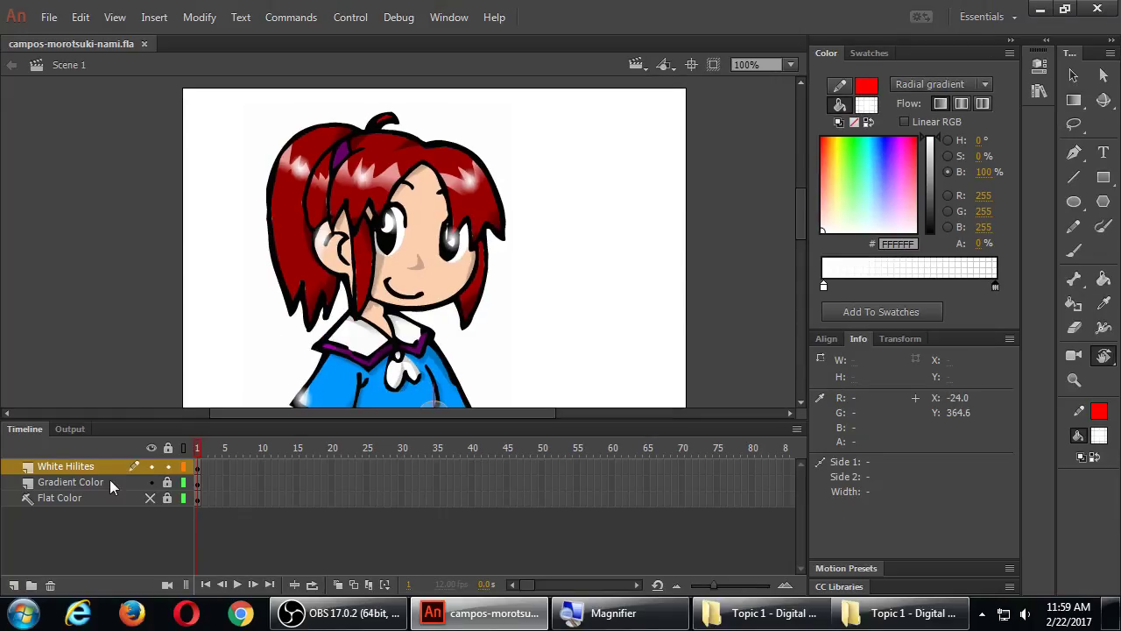
Compare the Flat Color layer alone with the Gradient Color and White Hilites layers by switching their visibility, restoring the shaded view.
click(150, 498)
click(151, 482)
click(151, 466)
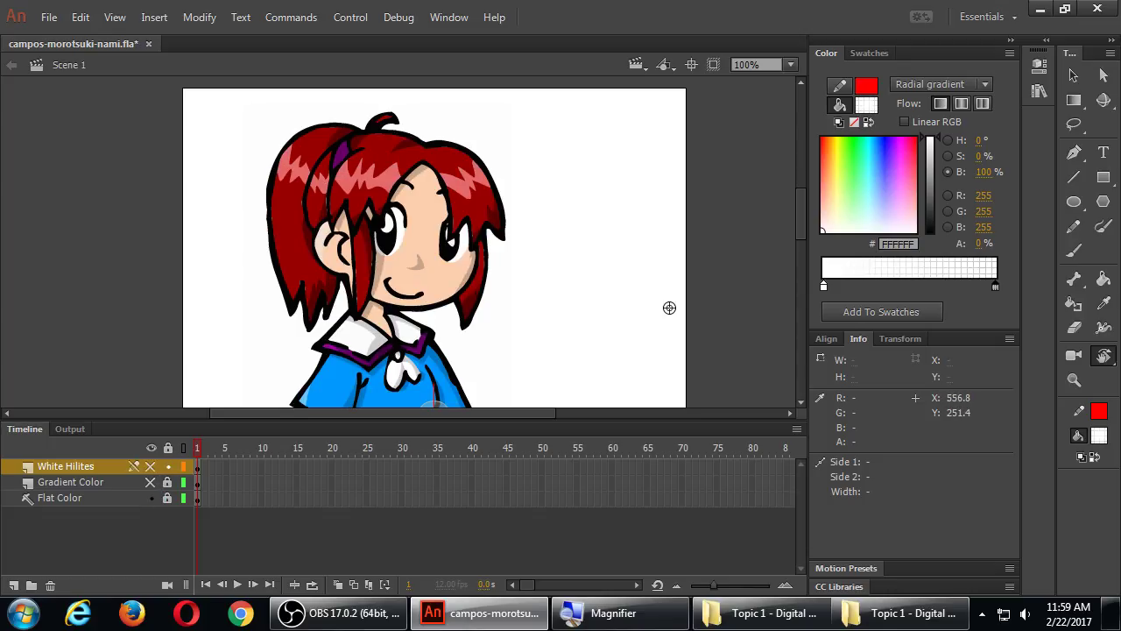
click(149, 498)
click(151, 482)
click(150, 466)
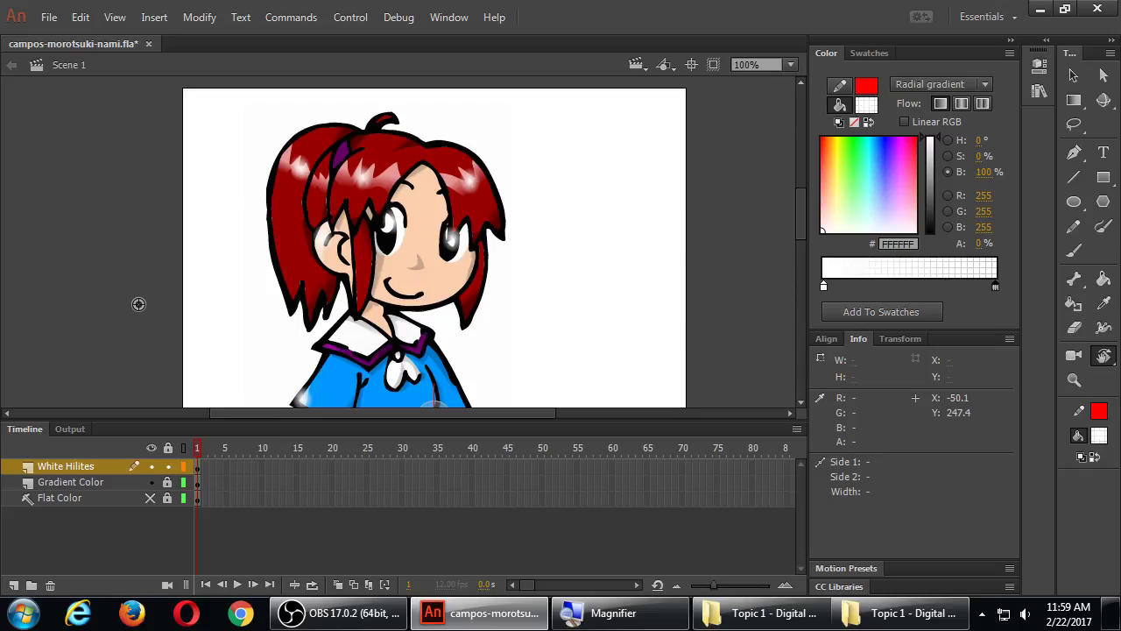
Save the finished drawing at a 50% view.
key(ctrl+minus)
key(ctrl+s)
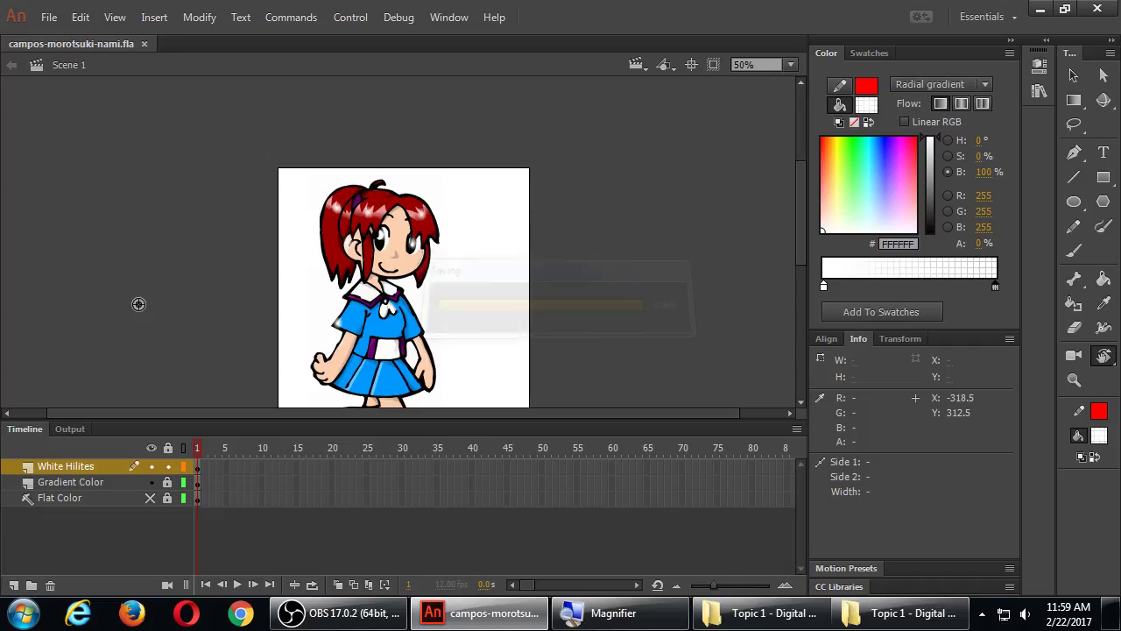